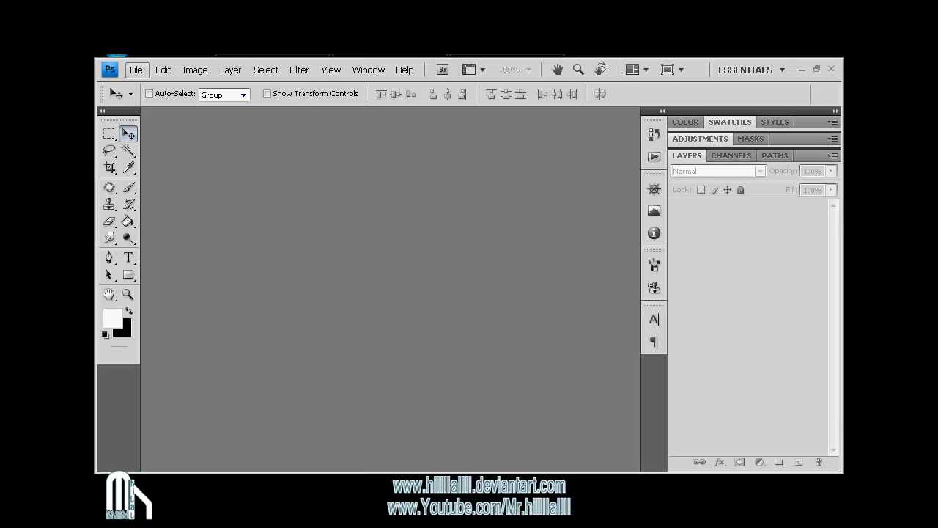
# Open the San_Francisco_City_Hall_2 photo, browsing the files as thumbnails
pyautogui.click(136, 70)
pyautogui.click(168, 79)
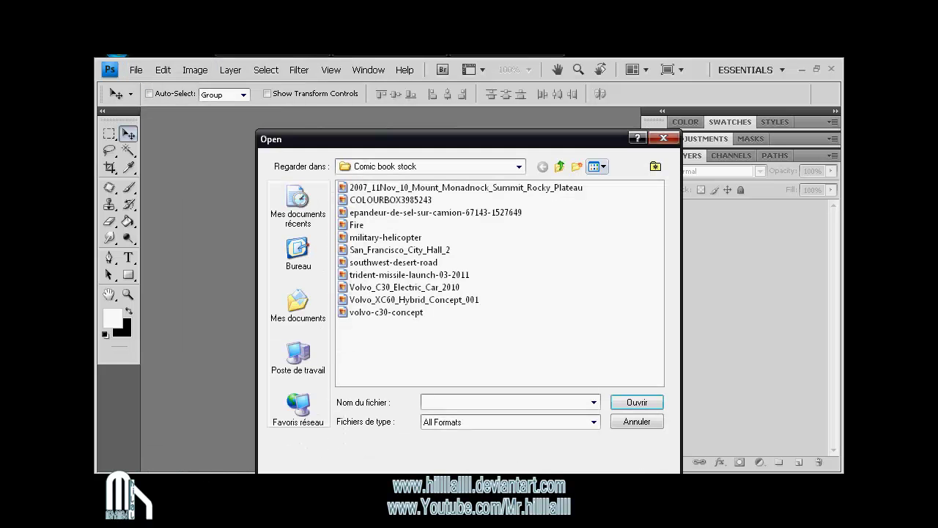
pyautogui.click(597, 167)
pyautogui.click(627, 184)
pyautogui.scroll(-1, 498, 283)
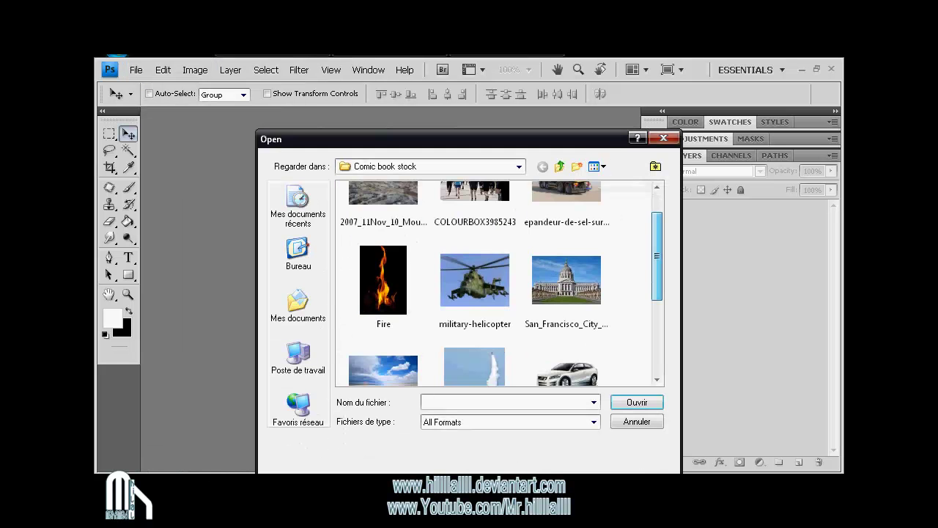
pyautogui.doubleClick(566, 280)
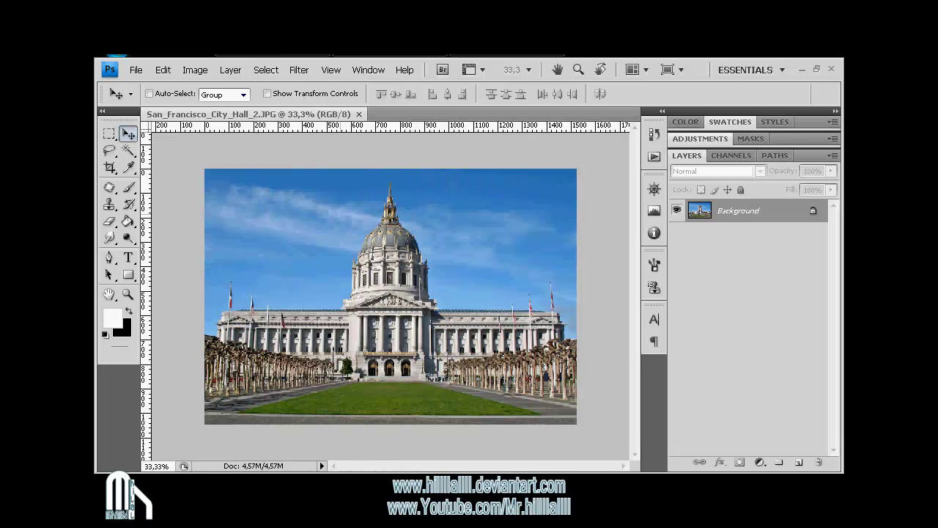
# Open the southwest-desert-road photo as a second document
pyautogui.click(137, 69)
pyautogui.click(175, 78)
pyautogui.click(601, 167)
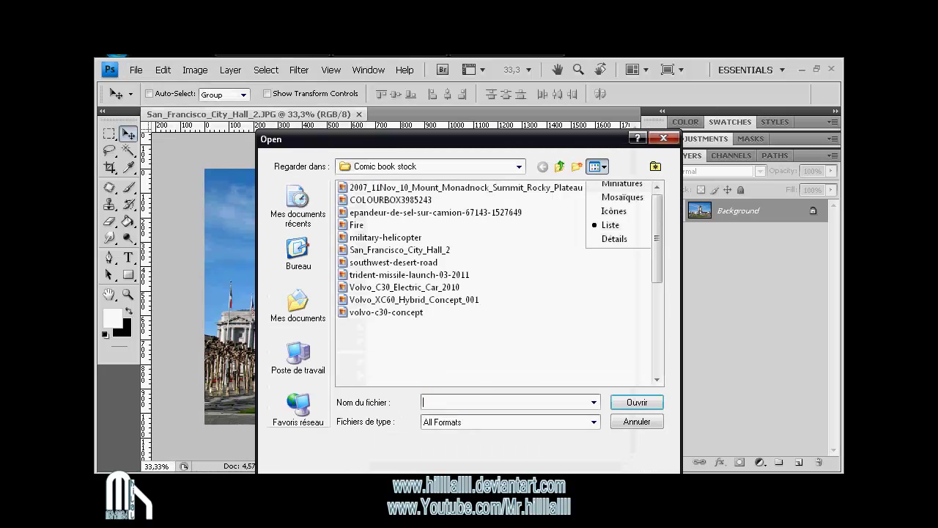
pyautogui.click(620, 182)
pyautogui.scroll(-1, 498, 282)
pyautogui.scroll(-3, 498, 283)
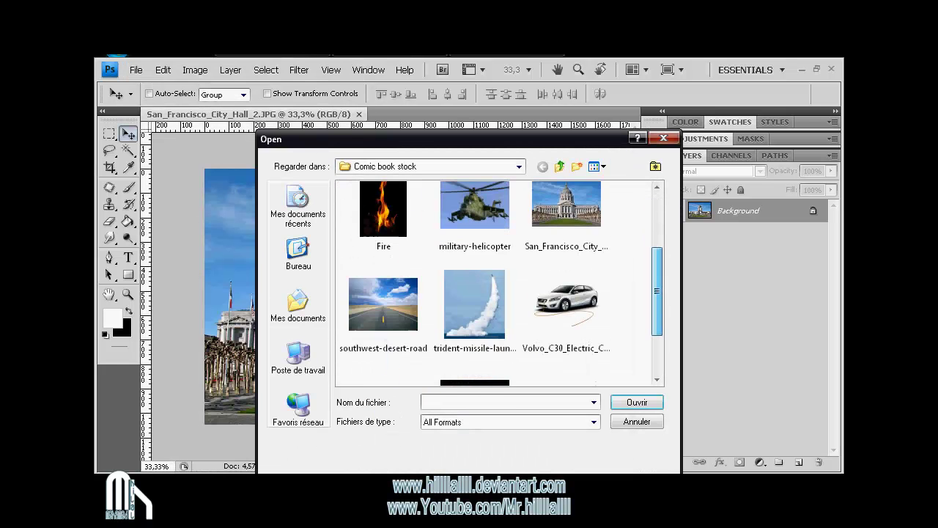
pyautogui.doubleClick(382, 308)
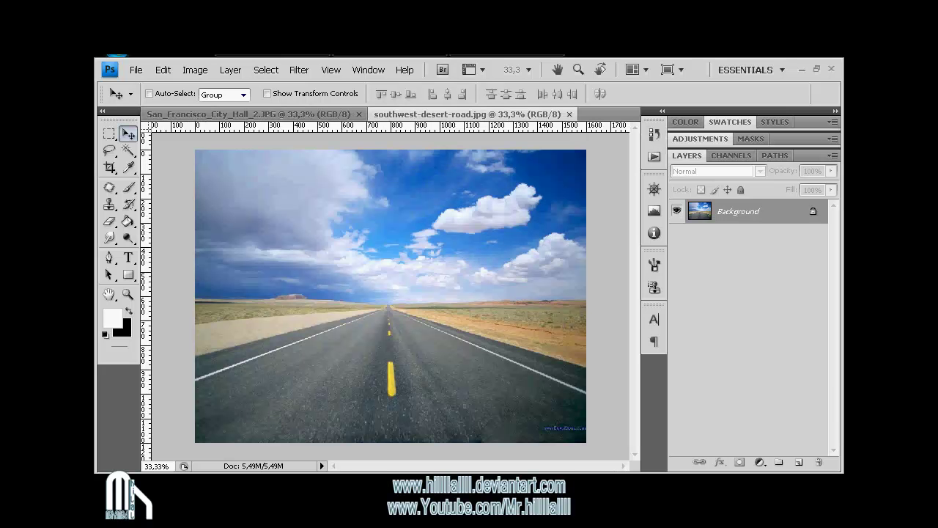
# Place the desert road photo into City Hall at 60% opacity, aligned to the lawn, with a layer mask
pyautogui.moveTo(389, 293)
pyautogui.mouseDown()
pyautogui.moveTo(396, 308)
pyautogui.moveTo(374, 287)
pyautogui.mouseUp()
pyautogui.hotkey('ctrl', 'w')
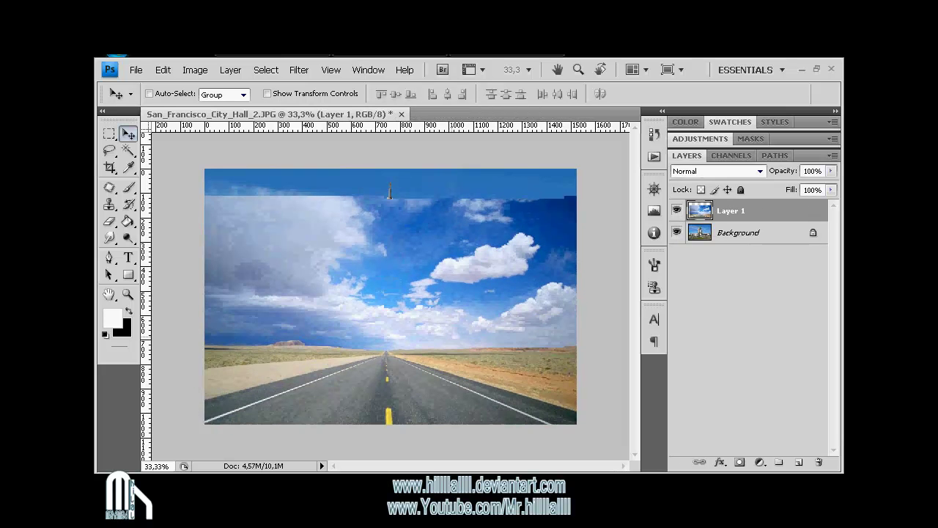
pyautogui.press('6')
pyautogui.press('6')
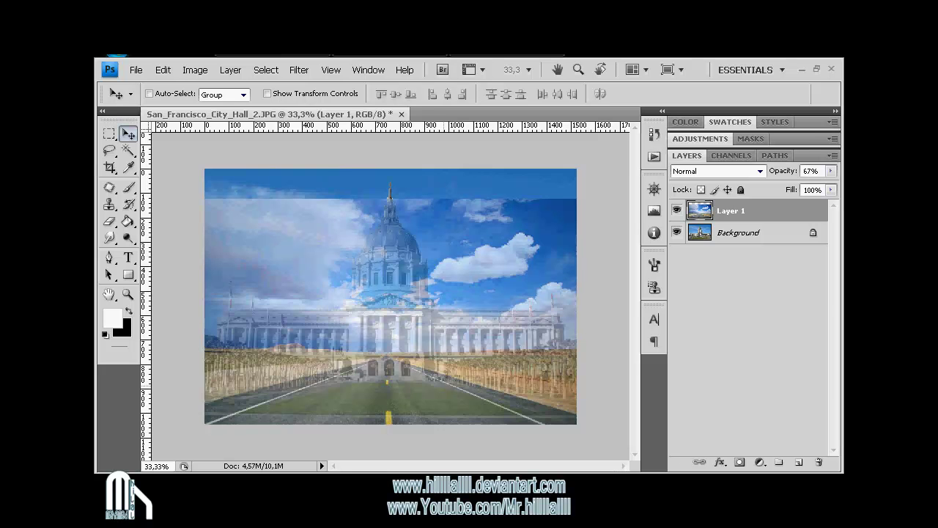
pyautogui.moveTo(374, 287); pyautogui.dragTo(375, 306)
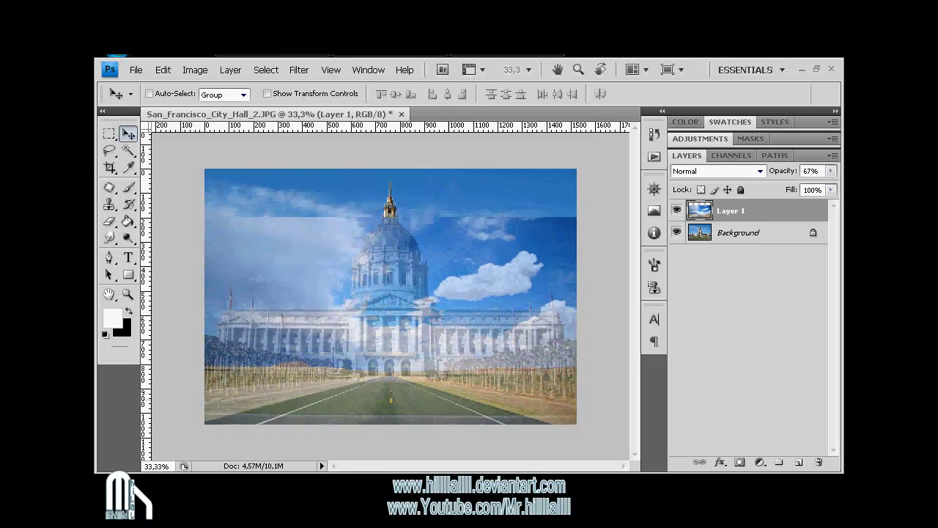
pyautogui.click(740, 462)
# Erase the road layer's mask over the sky, facade, trees and grass strips to reveal City Hall
pyautogui.press('e')
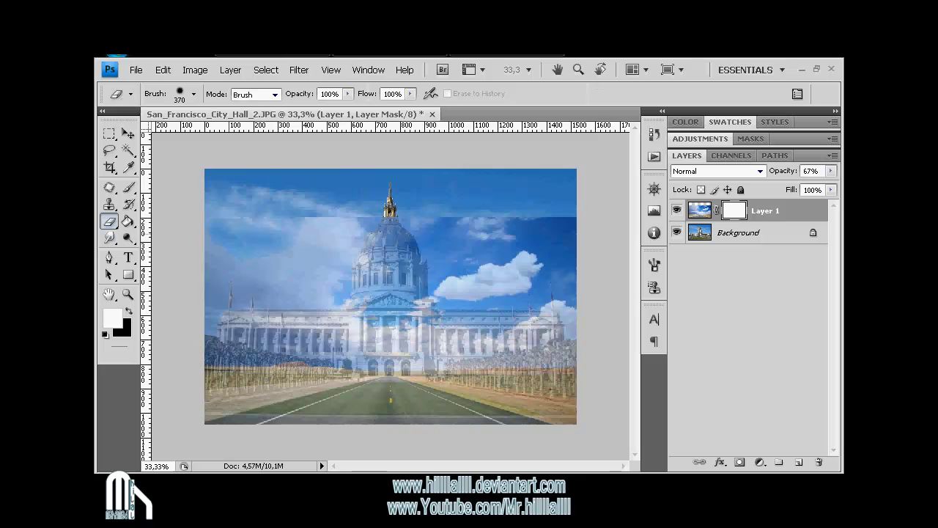
pyautogui.moveTo(257, 242)
pyautogui.mouseDown()
pyautogui.moveTo(535, 249)
pyautogui.moveTo(528, 286)
pyautogui.moveTo(249, 315)
pyautogui.moveTo(345, 337)
pyautogui.mouseUp()
pyautogui.moveTo(242, 374)
pyautogui.mouseDown()
pyautogui.moveTo(381, 322)
pyautogui.moveTo(543, 381)
pyautogui.mouseUp()
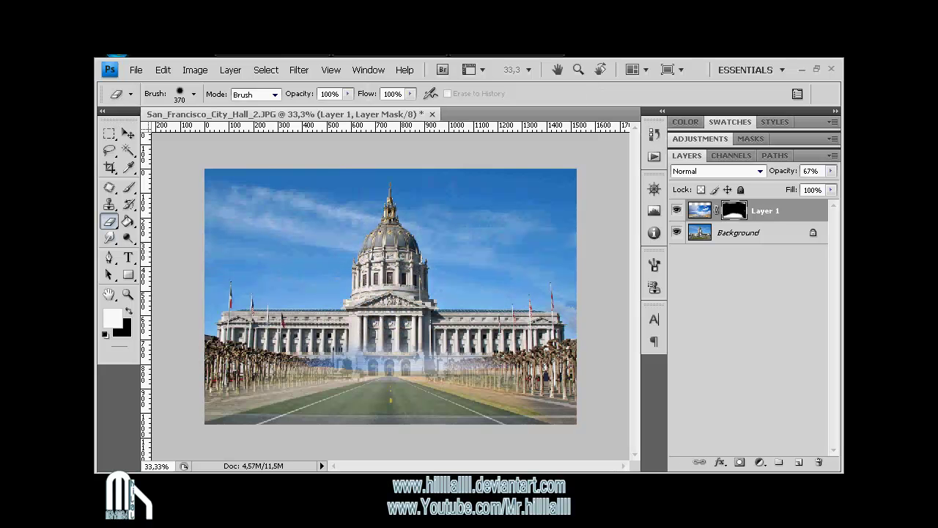
pyautogui.moveTo(395, 381)
pyautogui.mouseDown()
pyautogui.moveTo(535, 388)
pyautogui.moveTo(213, 388)
pyautogui.mouseUp()
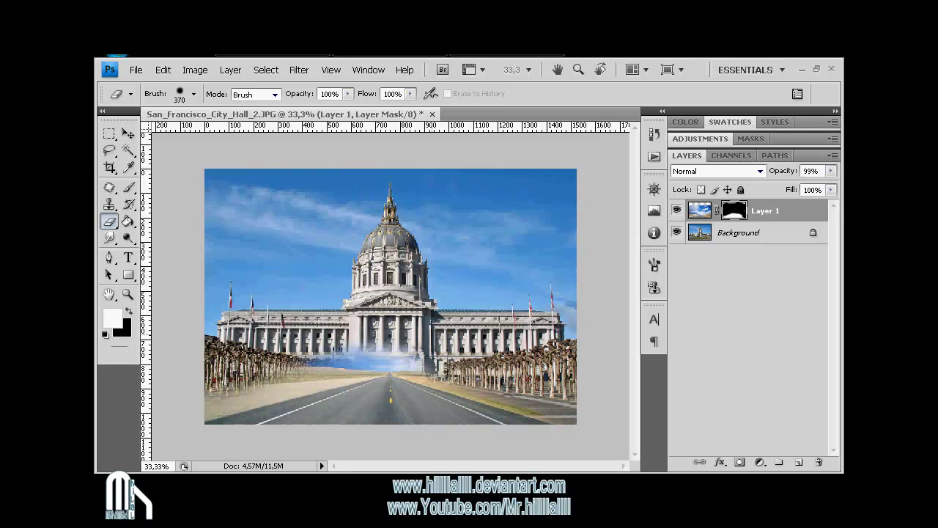
pyautogui.moveTo(433, 359); pyautogui.dragTo(212, 373)
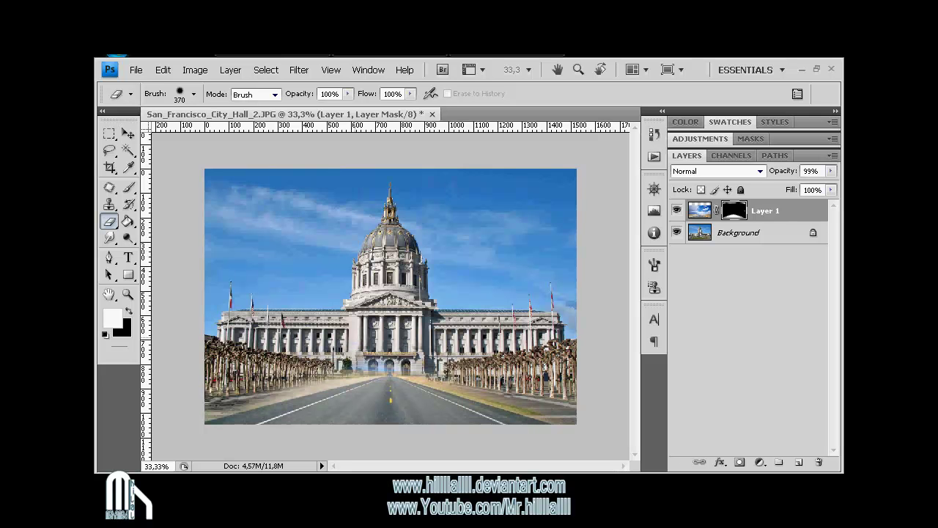
pyautogui.moveTo(388, 363); pyautogui.dragTo(234, 406)
pyautogui.moveTo(330, 385)
pyautogui.mouseDown()
pyautogui.moveTo(213, 418)
pyautogui.moveTo(209, 410)
pyautogui.mouseUp()
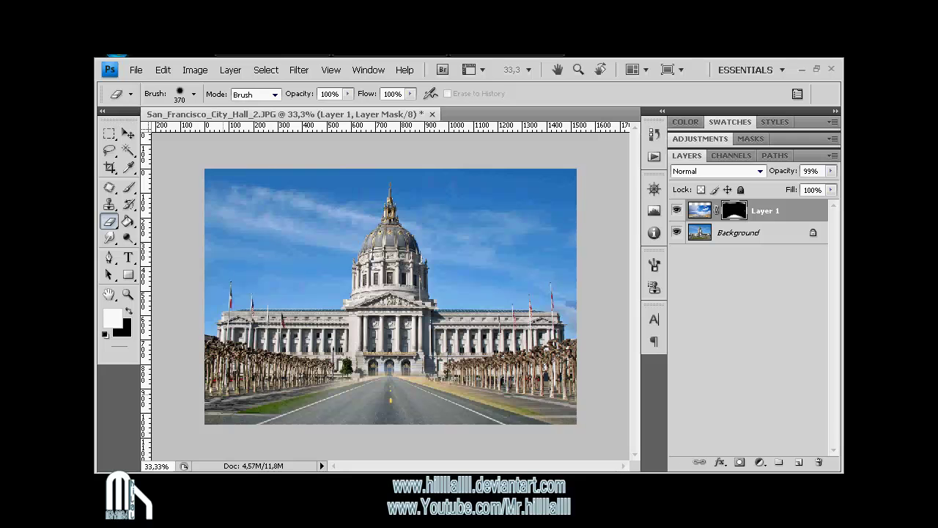
pyautogui.moveTo(561, 421); pyautogui.dragTo(388, 362)
pyautogui.moveTo(517, 422)
pyautogui.mouseDown()
pyautogui.moveTo(423, 380)
pyautogui.moveTo(322, 395)
pyautogui.moveTo(284, 411)
pyautogui.mouseUp()
pyautogui.moveTo(370, 371); pyautogui.dragTo(339, 395)
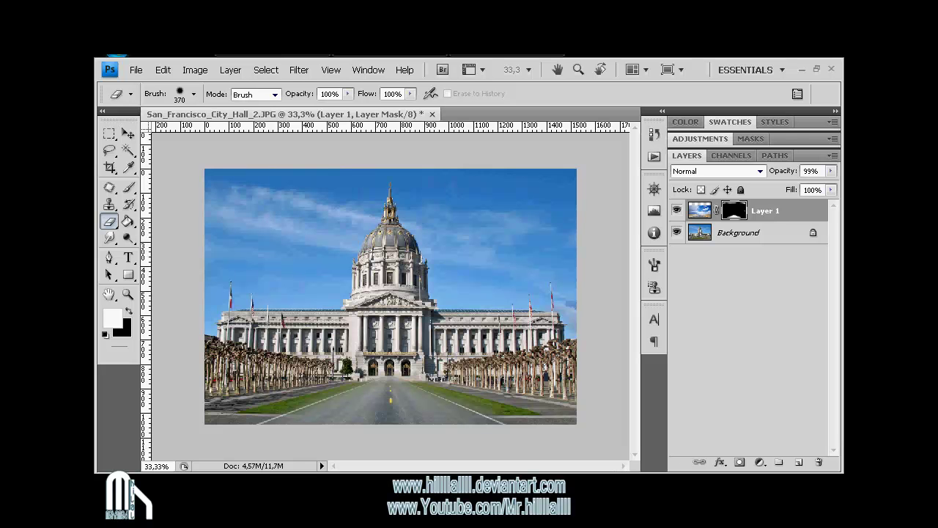
# Duplicate the City Hall Background layer and set Magic Wand tolerance to 35
pyautogui.hotkey('alt', '[')
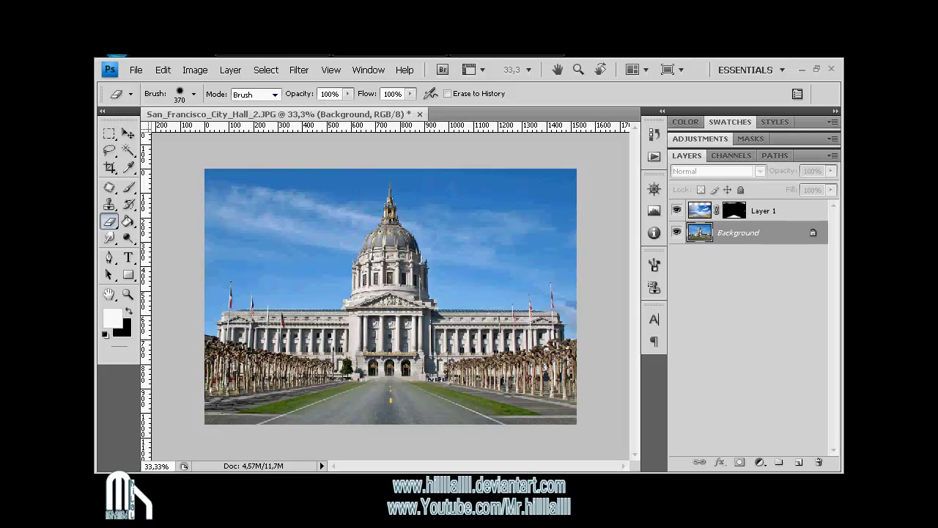
pyautogui.hotkey('ctrl', 'j')
pyautogui.press('w')
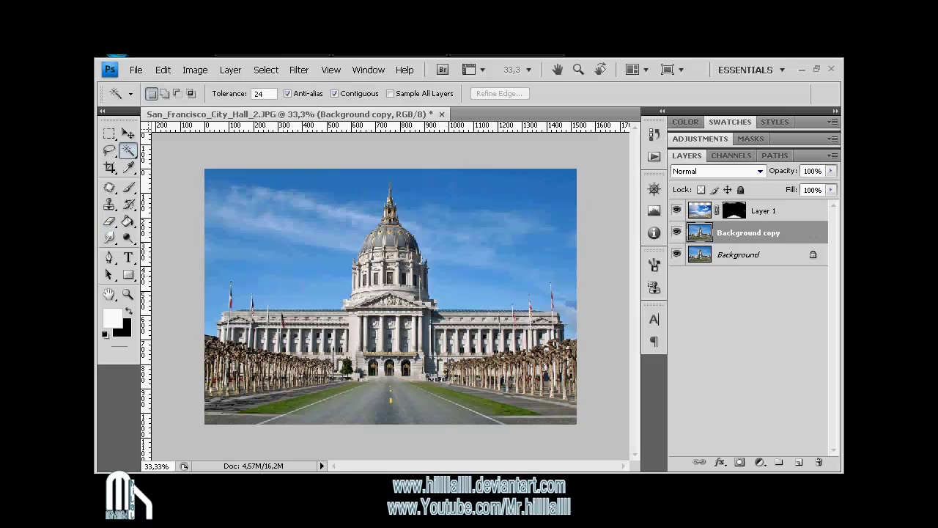
pyautogui.click(278, 264)
pyautogui.write('35')
# Select the whole sky with the Magic Wand, adding the leftover sky patches
pyautogui.click(279, 264)
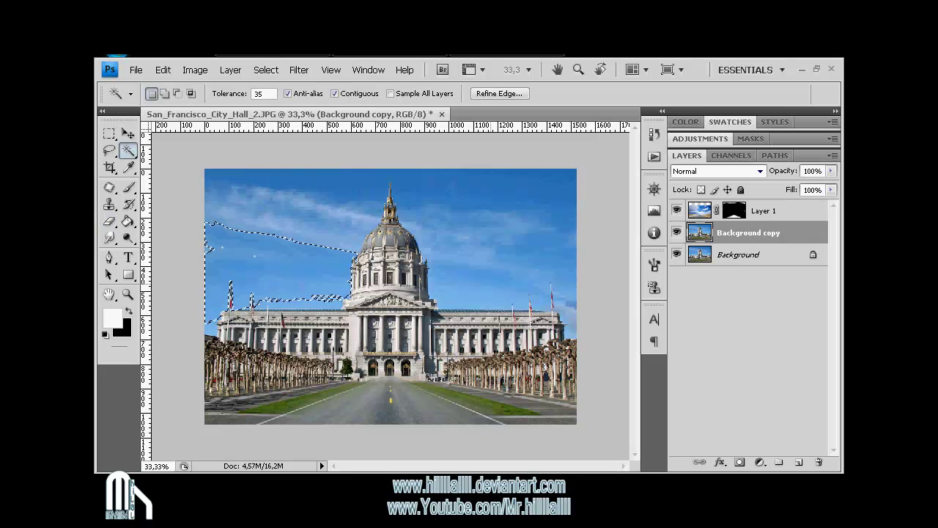
pyautogui.click(499, 220)
pyautogui.keyDown('shift'); pyautogui.click(279, 213); pyautogui.keyUp('shift')
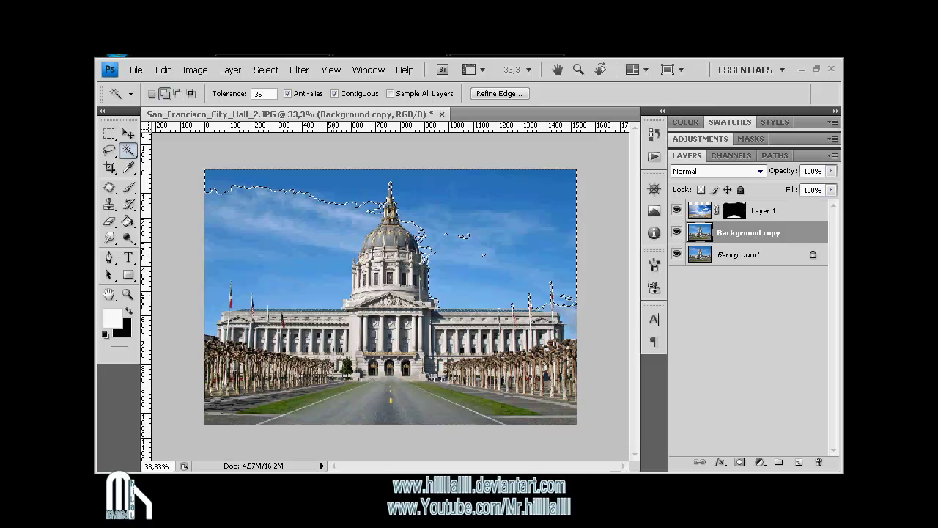
pyautogui.keyDown('shift'); pyautogui.click(249, 179); pyautogui.keyUp('shift')
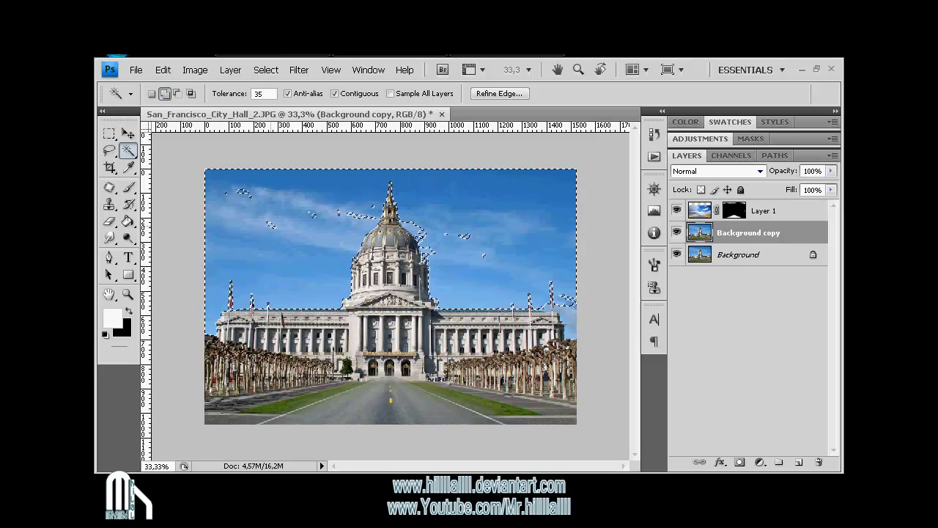
pyautogui.click(272, 224)
pyautogui.keyDown('shift'); pyautogui.click(242, 192); pyautogui.keyUp('shift')
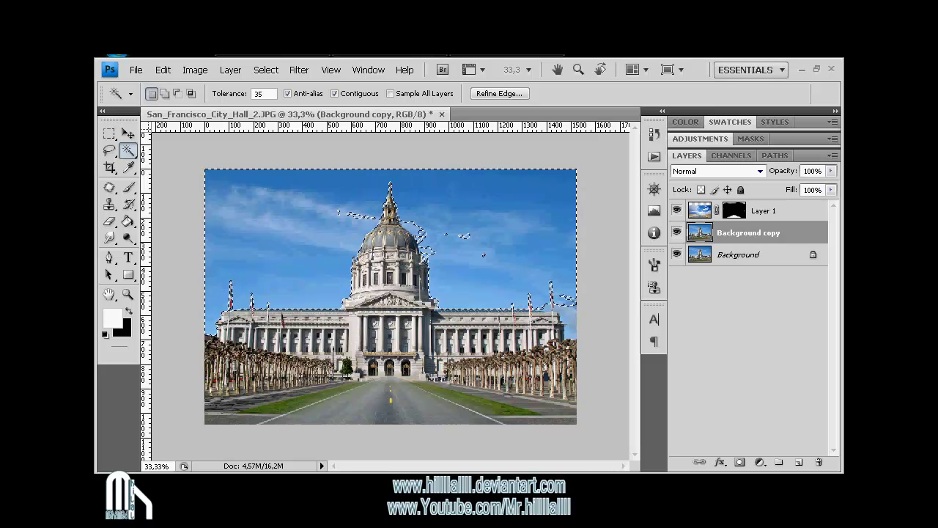
pyautogui.keyDown('shift'); pyautogui.click(311, 214); pyautogui.keyUp('shift')
pyautogui.keyDown('shift'); pyautogui.click(454, 236); pyautogui.keyUp('shift')
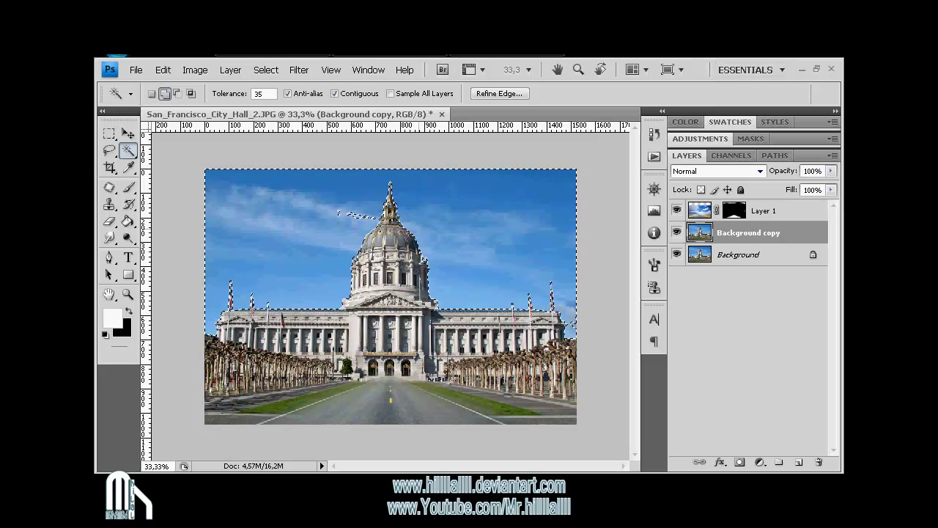
pyautogui.keyDown('shift'); pyautogui.click(564, 300); pyautogui.keyUp('shift')
pyautogui.keyDown('shift'); pyautogui.click(359, 216); pyautogui.keyUp('shift')
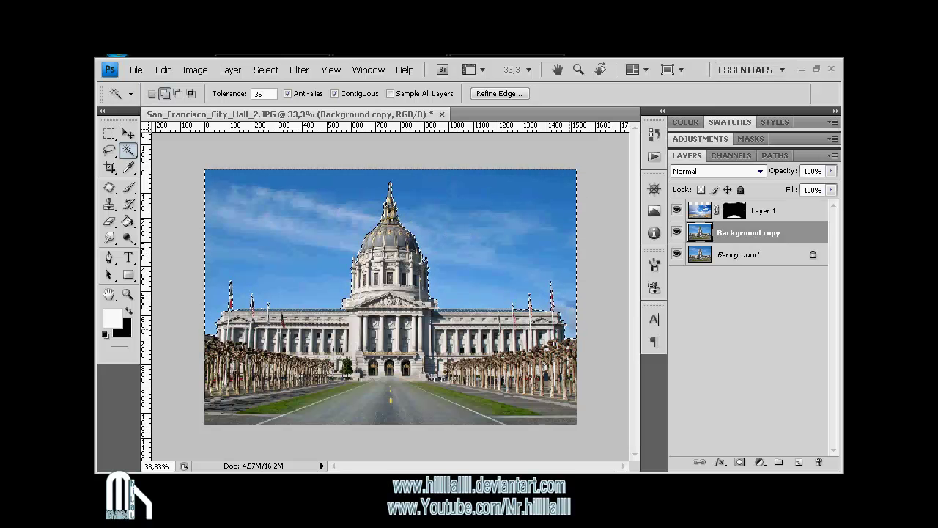
# Copy the sky selection onto a new top layer named Sky
pyautogui.click(127, 133)
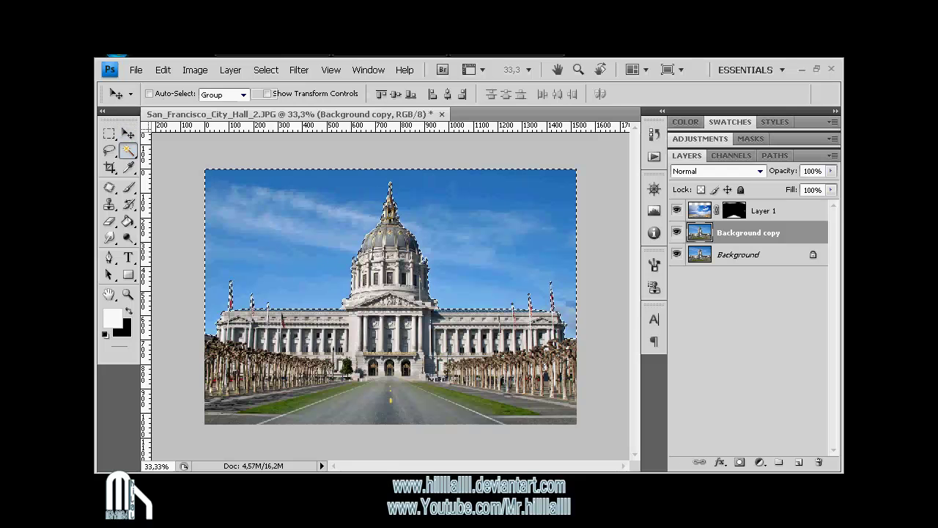
pyautogui.click(127, 149)
pyautogui.rightClick(274, 229)
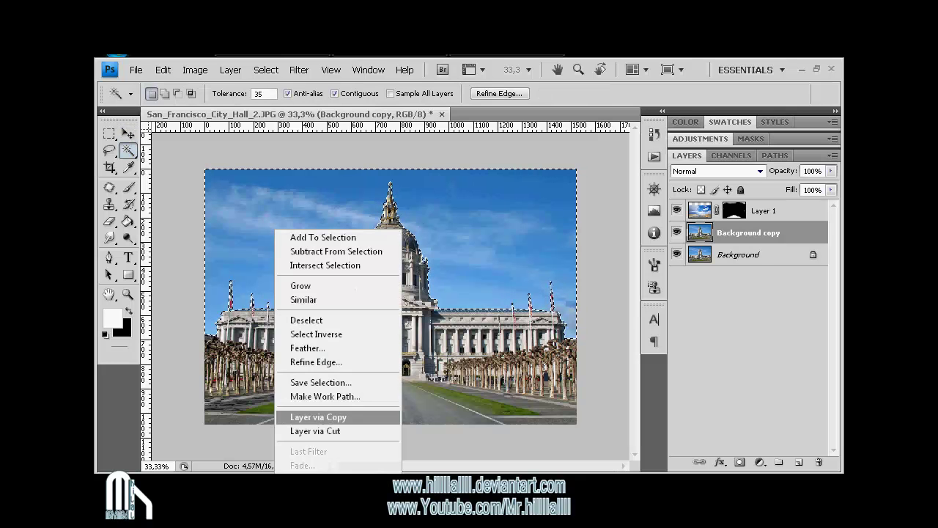
pyautogui.click(318, 416)
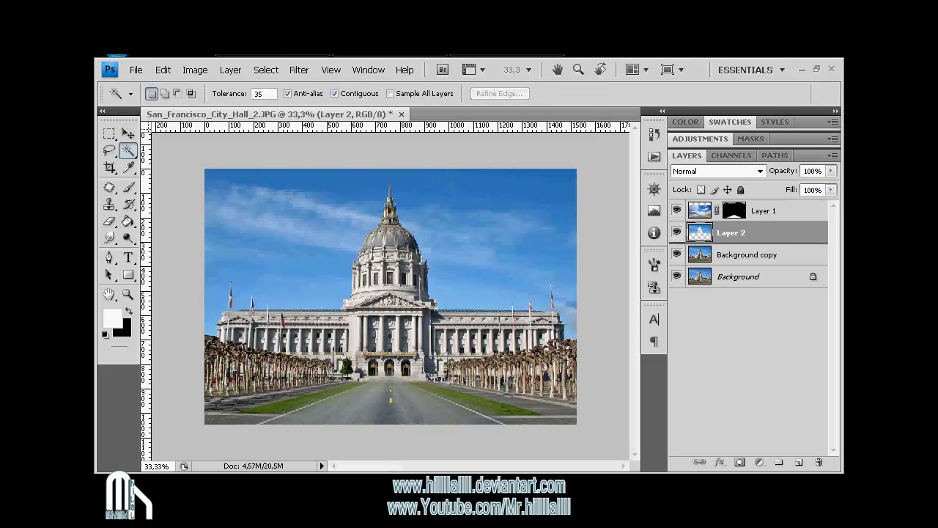
pyautogui.hotkey('ctrl', ']')
pyautogui.doubleClick(730, 210)
pyautogui.write('Sk')
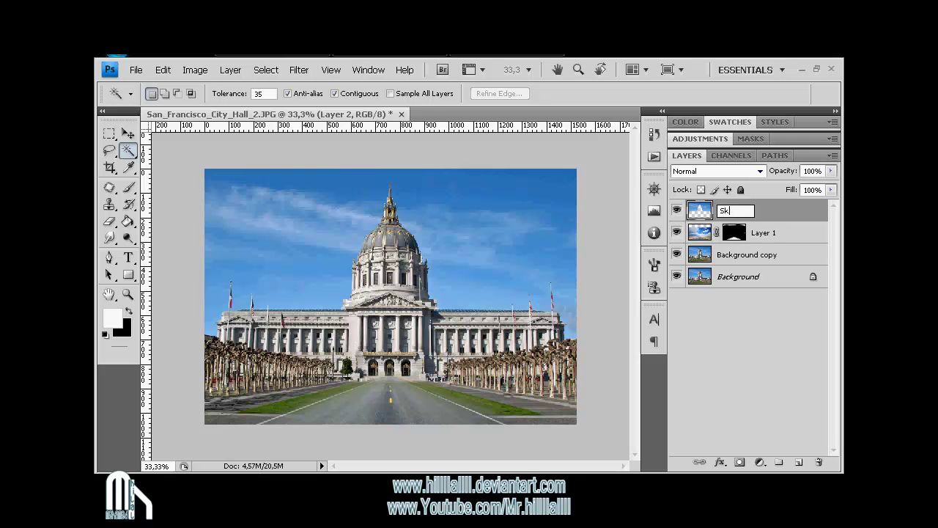
pyautogui.write('y')
pyautogui.press('Tab')
pyautogui.press('Tab')
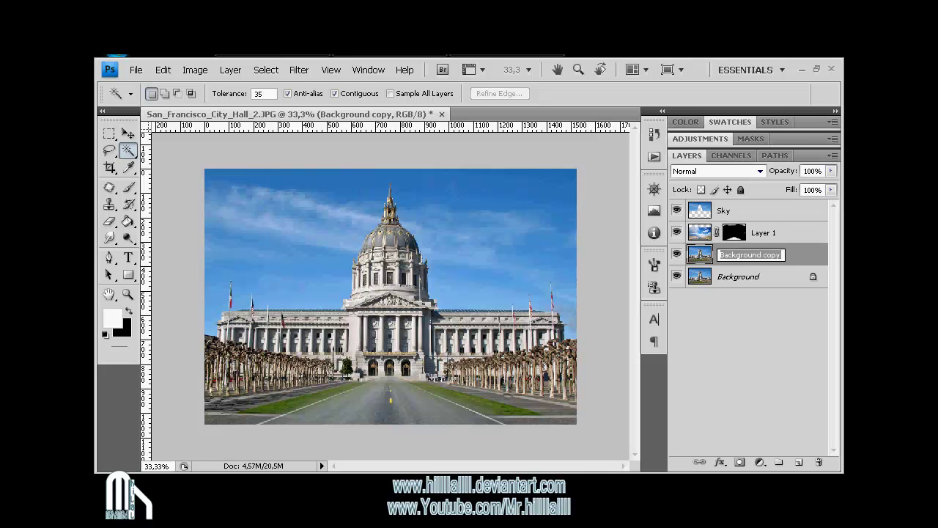
# Hide the original Background layer and clear the selection
pyautogui.write('Bac')
pyautogui.press('Escape')
pyautogui.click(677, 276)
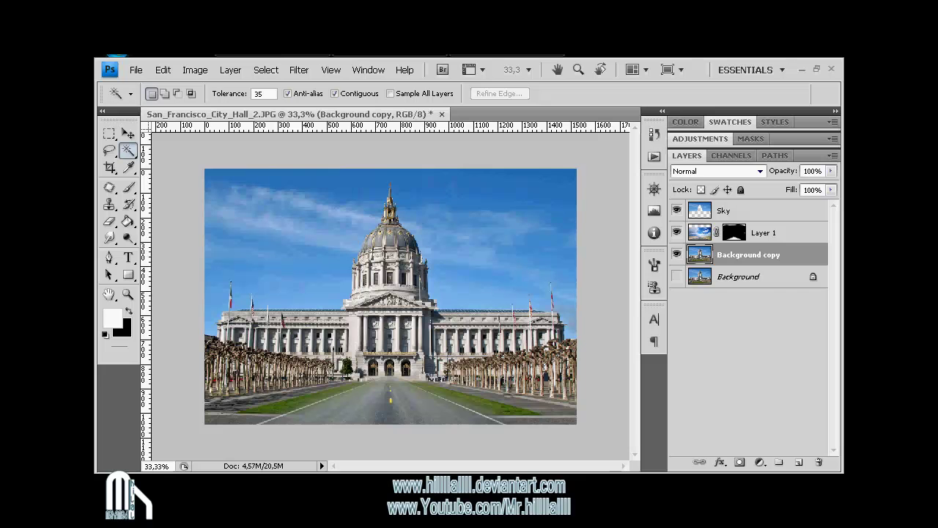
pyautogui.keyDown('ctrl'); pyautogui.click(733, 232); pyautogui.keyUp('ctrl')
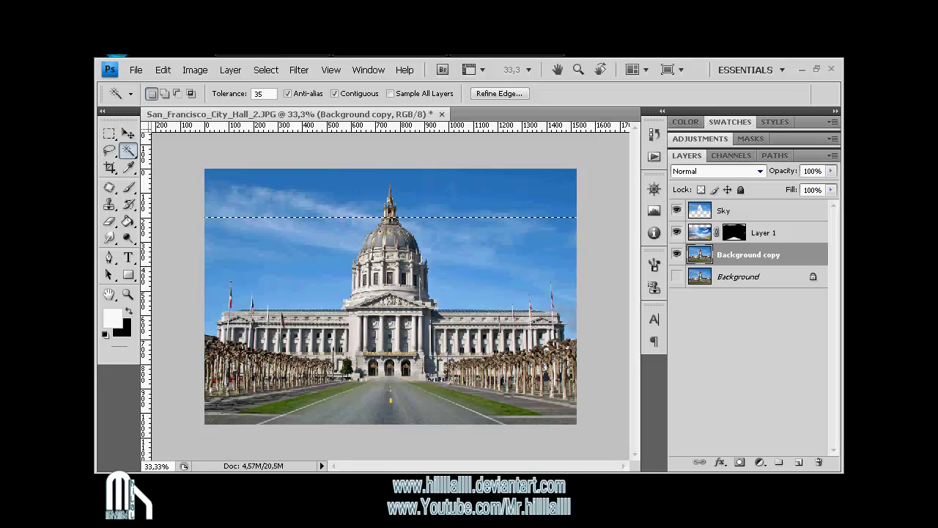
pyautogui.hotkey('ctrl', 'd')
pyautogui.keyDown('ctrl'); pyautogui.click(763, 232); pyautogui.keyUp('ctrl')
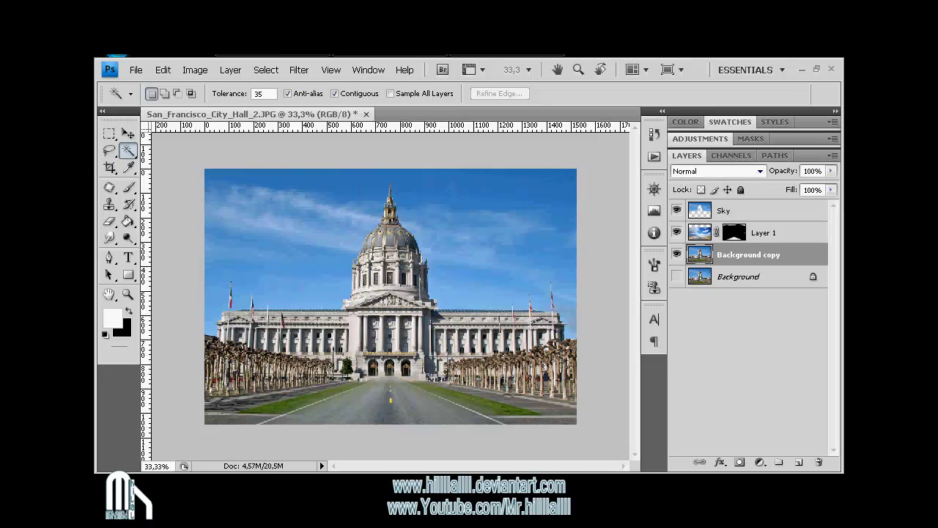
pyautogui.click(298, 70)
pyautogui.moveTo(313, 177)
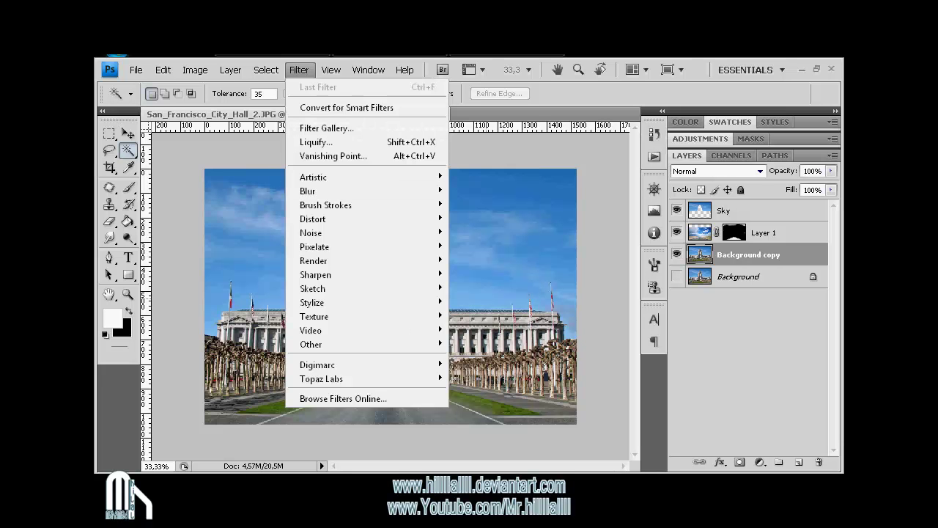
# Apply Poster Edges with Edge Thickness 10 and Edge Intensity 10 to the City Hall layer
pyautogui.click(327, 127)
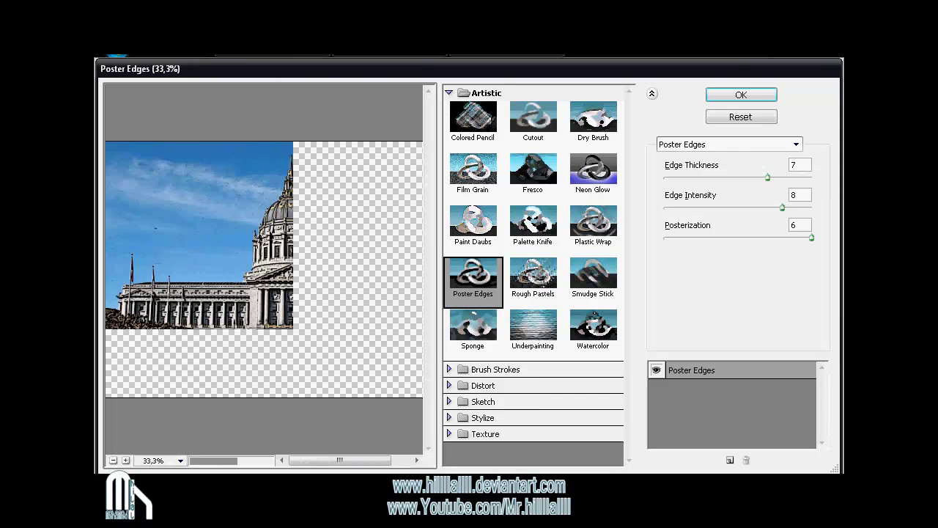
pyautogui.moveTo(767, 177); pyautogui.dragTo(806, 177)
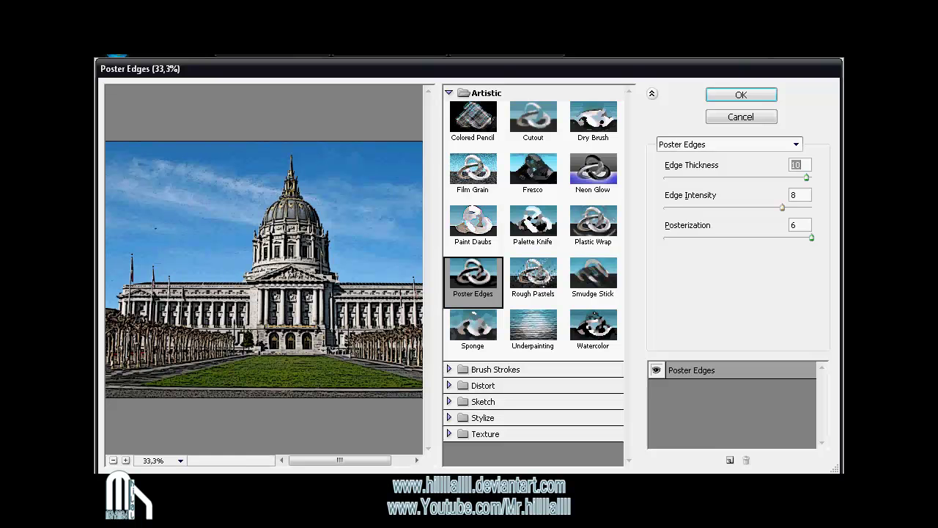
pyautogui.moveTo(782, 207); pyautogui.dragTo(812, 208)
pyautogui.press('Return')
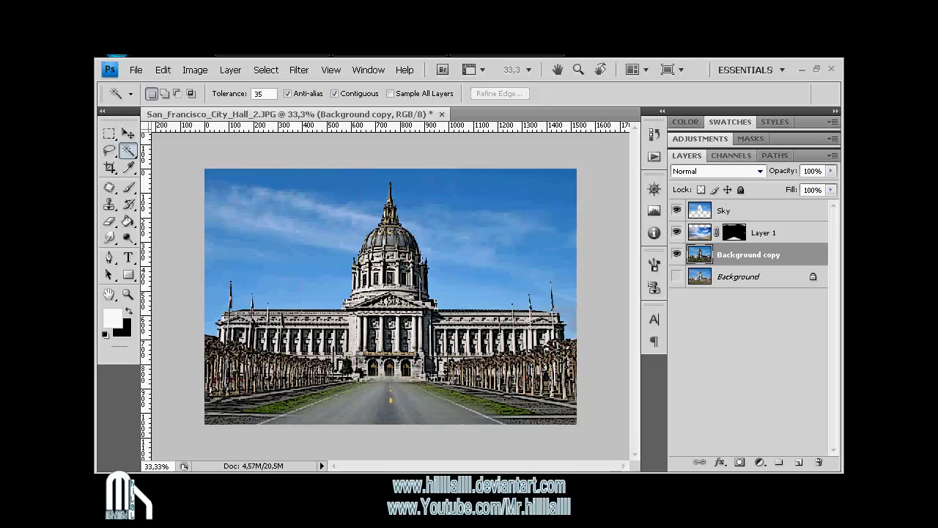
# Reapply Poster Edges to the road Layer 1 and inspect the result zoomed in
pyautogui.click(762, 232)
pyautogui.click(298, 69)
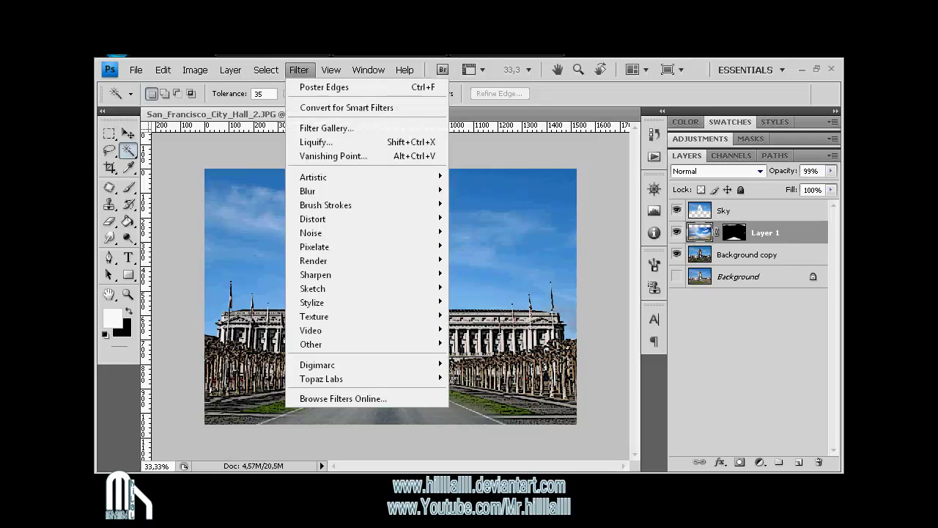
pyautogui.press('Escape')
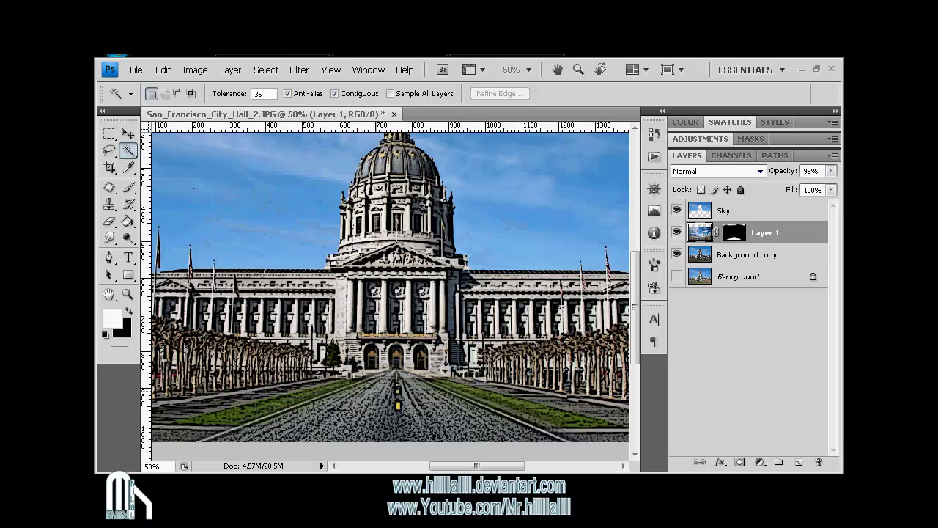
pyautogui.hotkey('ctrl', '+')
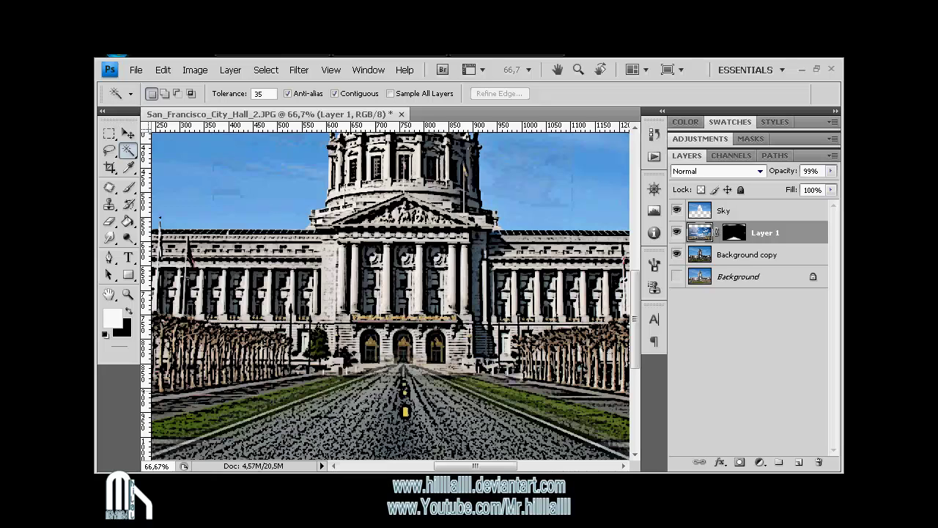
pyautogui.hotkey('ctrl', '-')
pyautogui.hotkey('ctrl', '-')
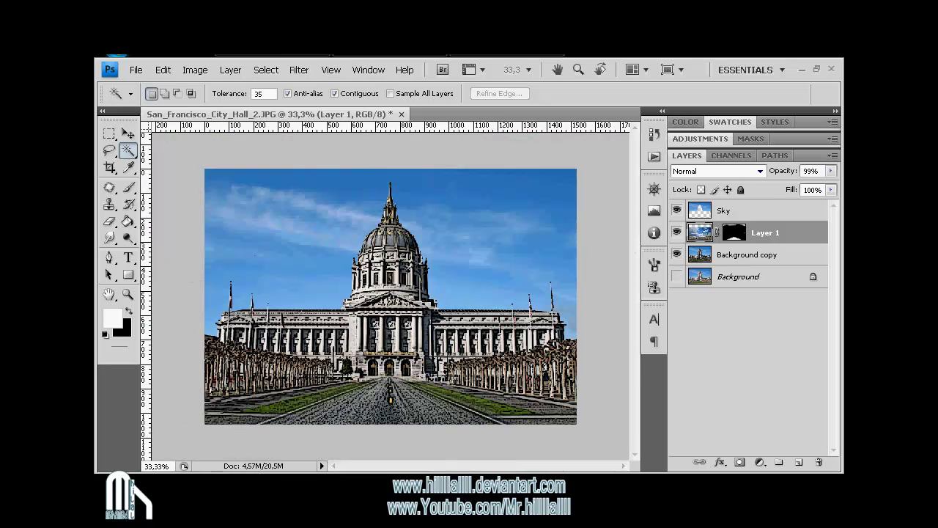
pyautogui.hotkey('alt', '[')
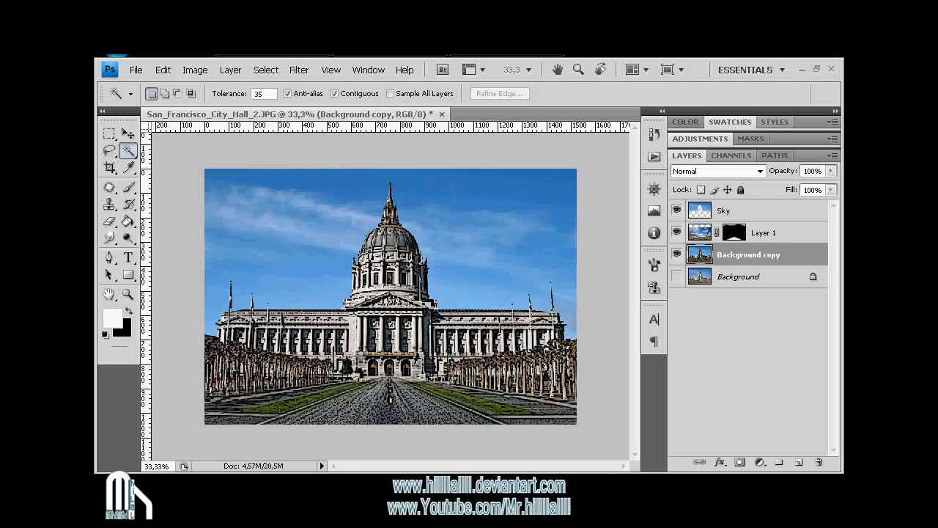
# Open the Mount Monadnock rocky plateau photo from the thumbnail file view
pyautogui.click(136, 70)
pyautogui.click(178, 95)
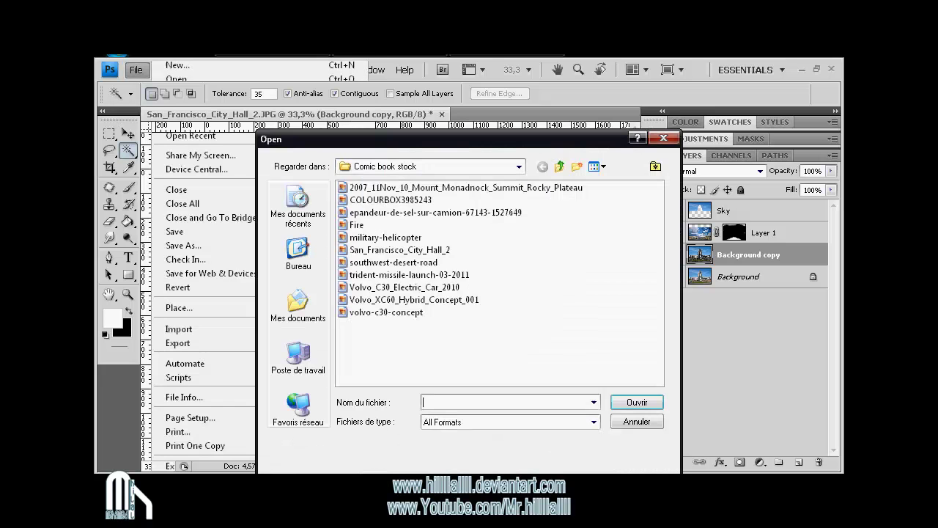
pyautogui.click(597, 166)
pyautogui.click(620, 183)
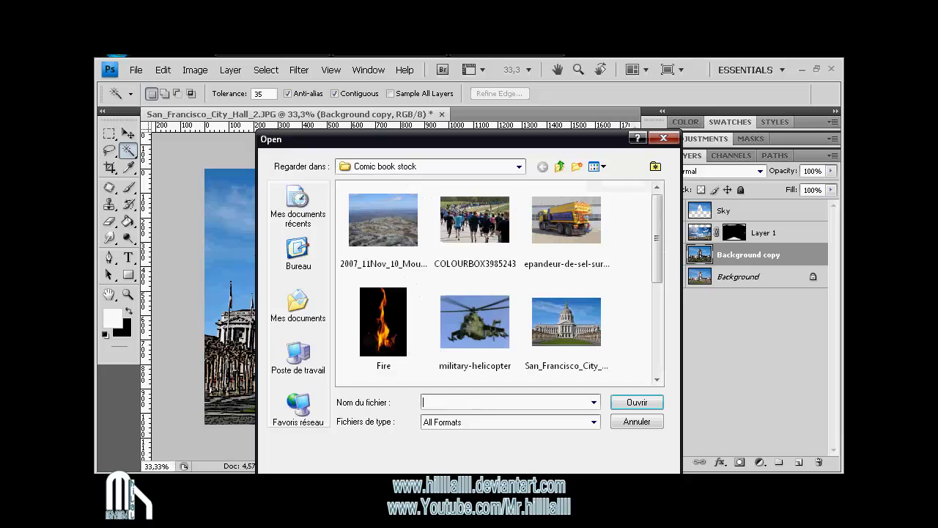
pyautogui.doubleClick(381, 224)
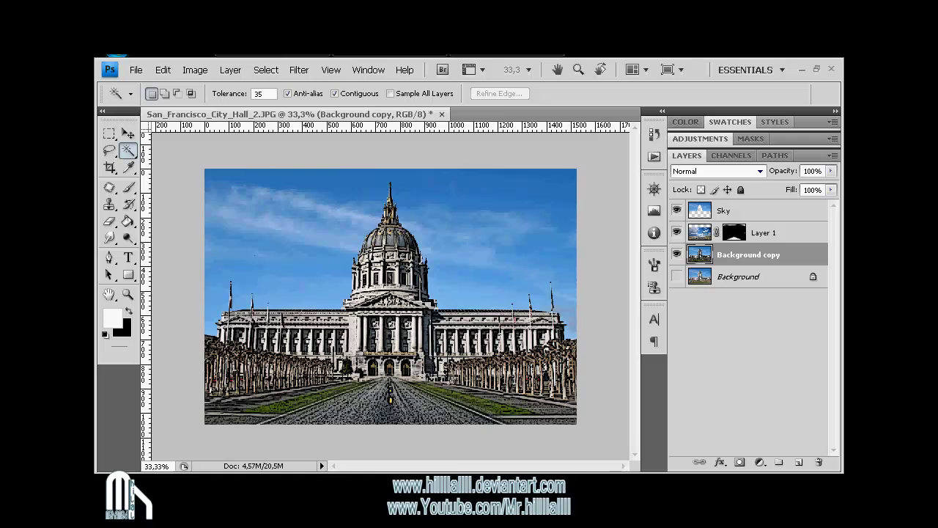
# Bring the rock photo in as Layer 2 above Layer 1, then select Layer 1 with Background copy
pyautogui.press('v')
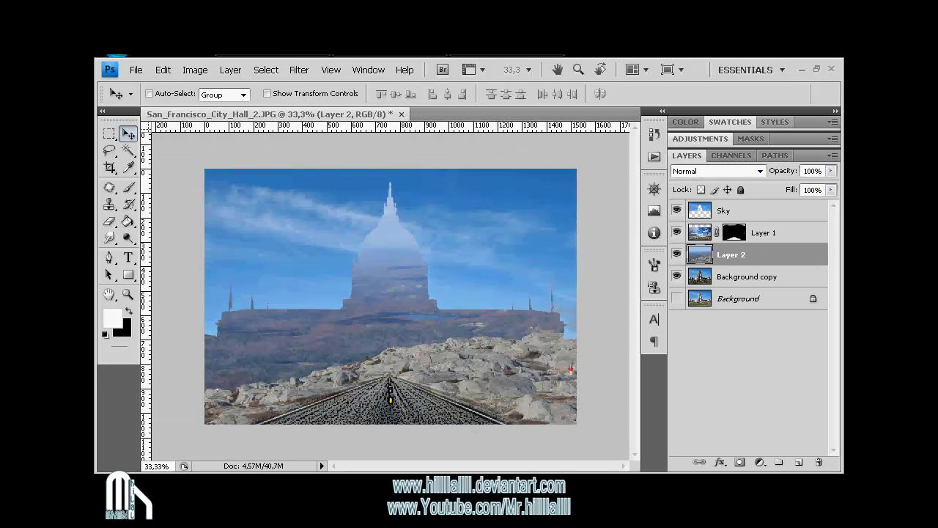
pyautogui.hotkey('ctrl', ']')
pyautogui.hotkey('alt', '[')
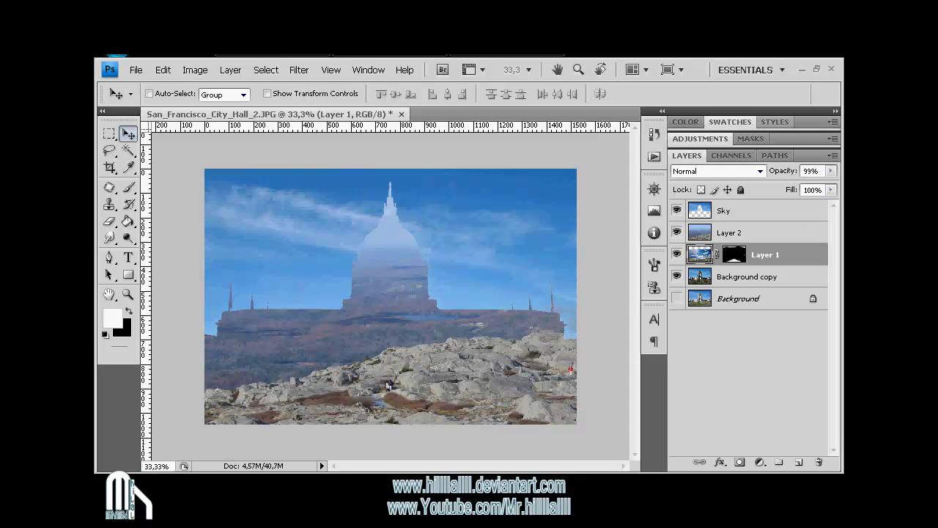
pyautogui.keyDown('shift'); pyautogui.click(748, 276); pyautogui.keyUp('shift')
pyautogui.click(195, 69)
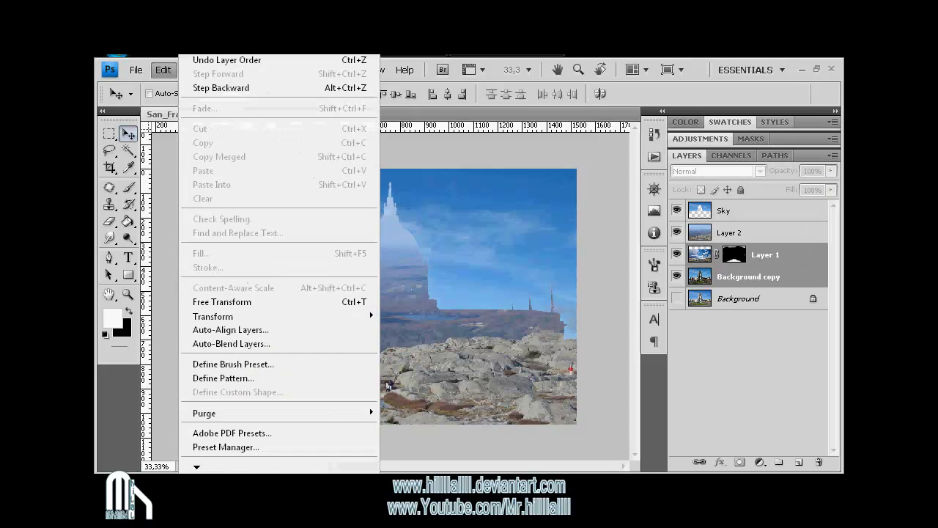
# Merge Background copy into Layer 1, briefly toggling Layer 2's visibility to check
pyautogui.press('Escape')
pyautogui.hotkey('ctrl', 'e')
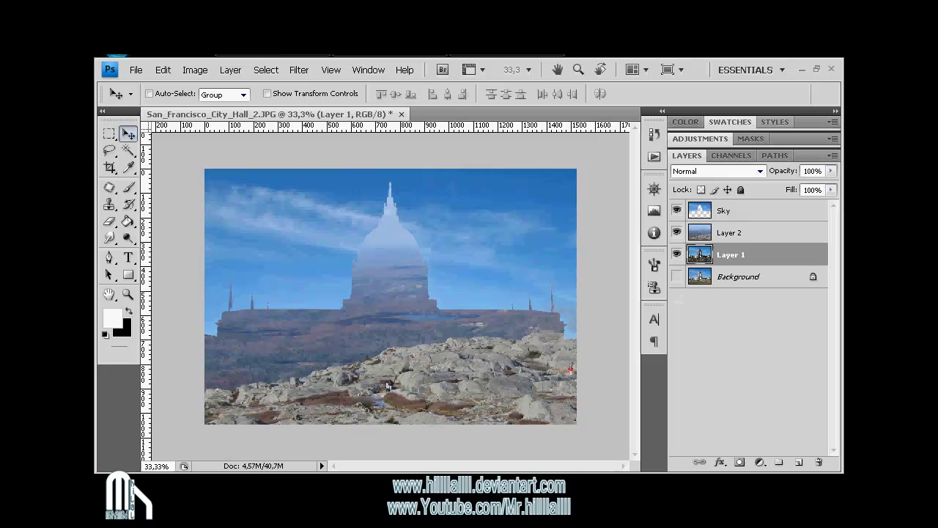
pyautogui.click(676, 232)
pyautogui.click(676, 232)
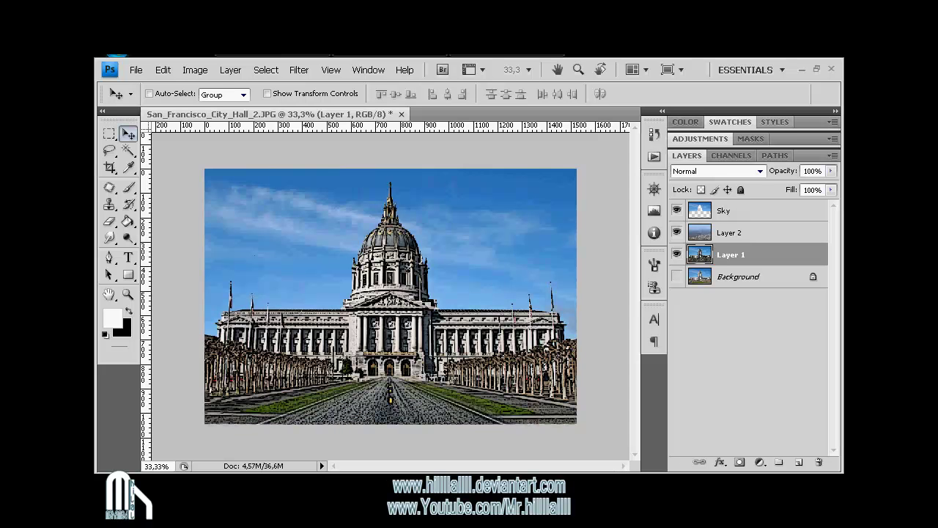
# Scale Layer 1 down to about 48% around its centre
pyautogui.hotkey('ctrl', 't')
pyautogui.moveTo(587, 170); pyautogui.dragTo(488, 256)
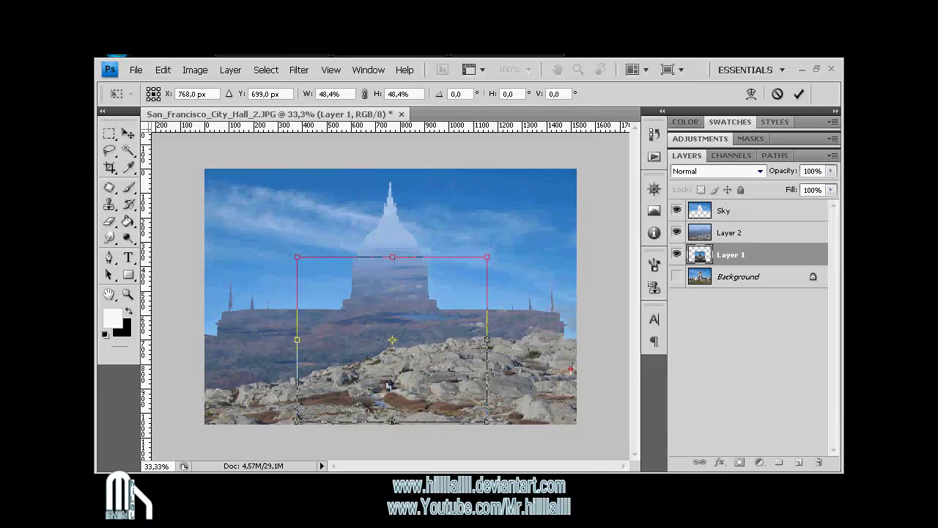
pyautogui.press('v')
pyautogui.press('Return')
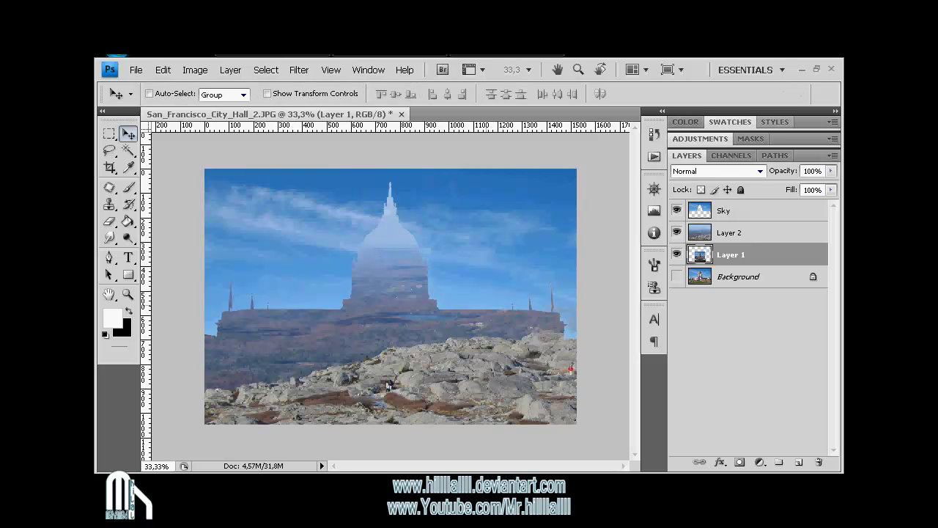
pyautogui.hotkey('alt', ']')
# Scale the rocky mountain Layer 2 to about 48% and move it up-left over the canvas
pyautogui.hotkey('ctrl', 't')
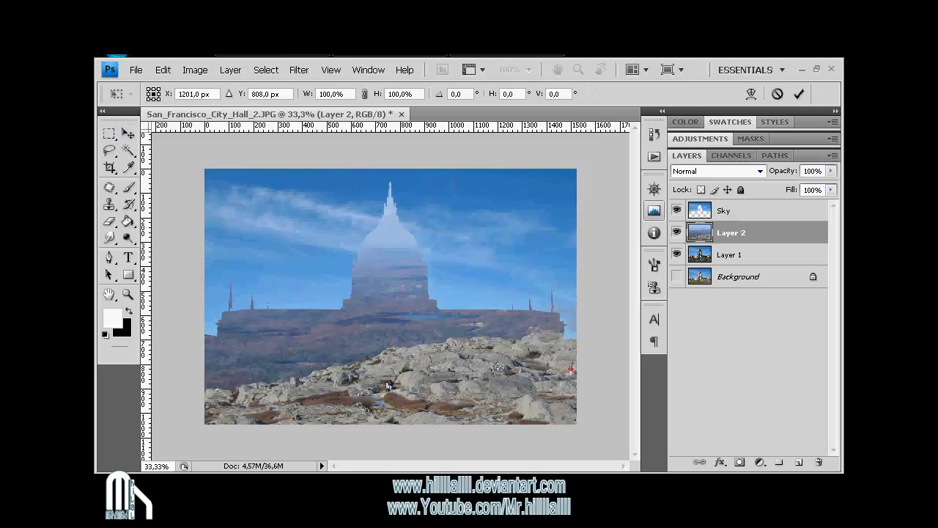
pyautogui.hotkey('ctrl', '-')
pyautogui.hotkey('ctrl', '-')
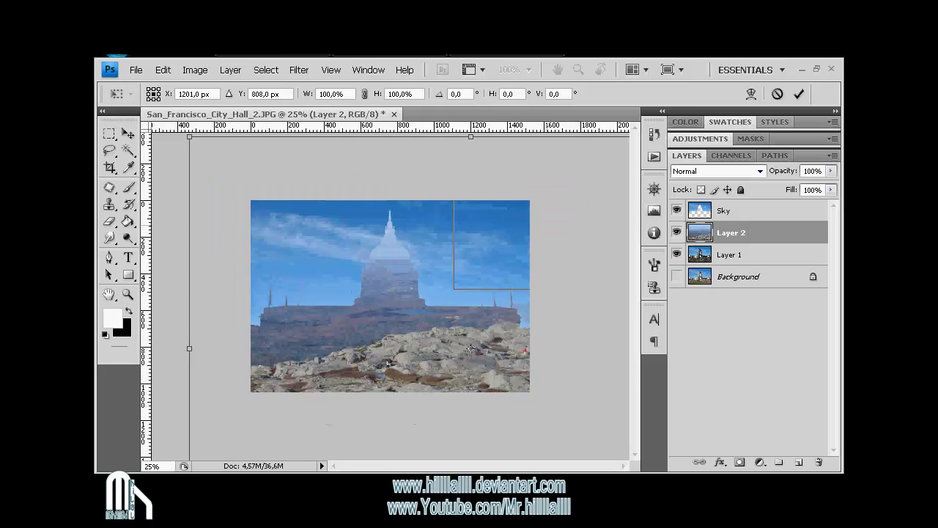
pyautogui.moveTo(257, 190); pyautogui.dragTo(351, 264)
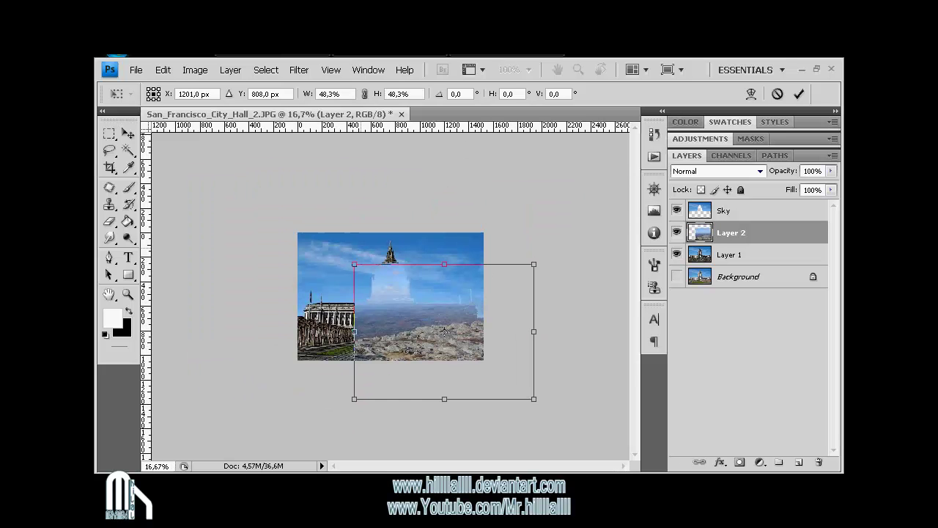
pyautogui.moveTo(444, 262); pyautogui.dragTo(390, 250)
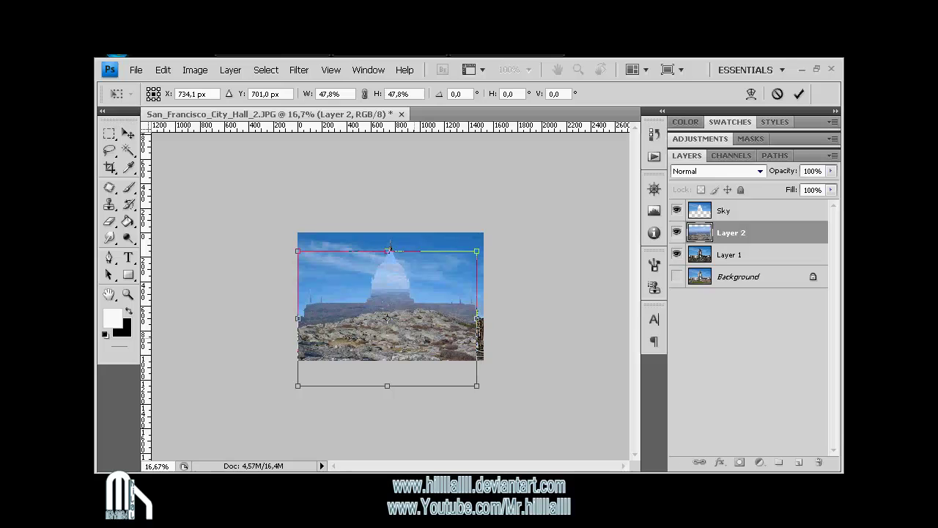
pyautogui.press('Return')
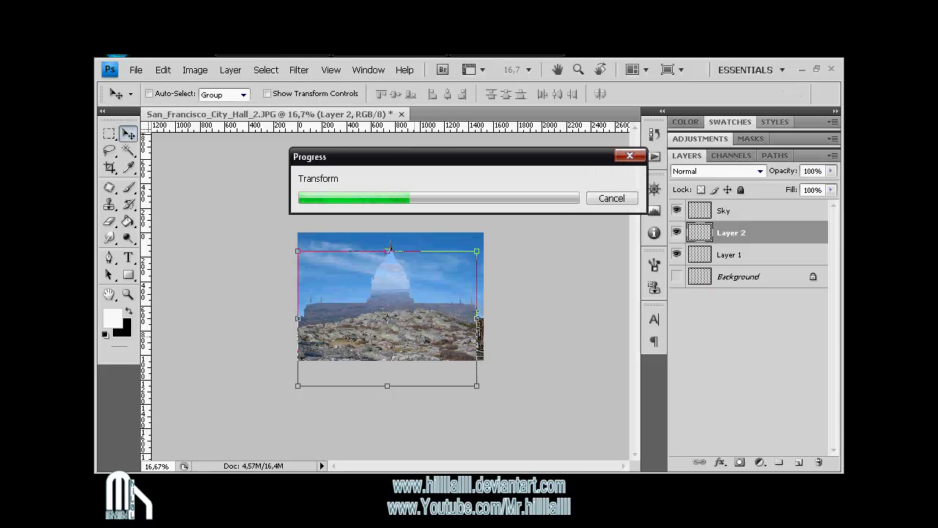
pyautogui.hotkey('ctrl', '+')
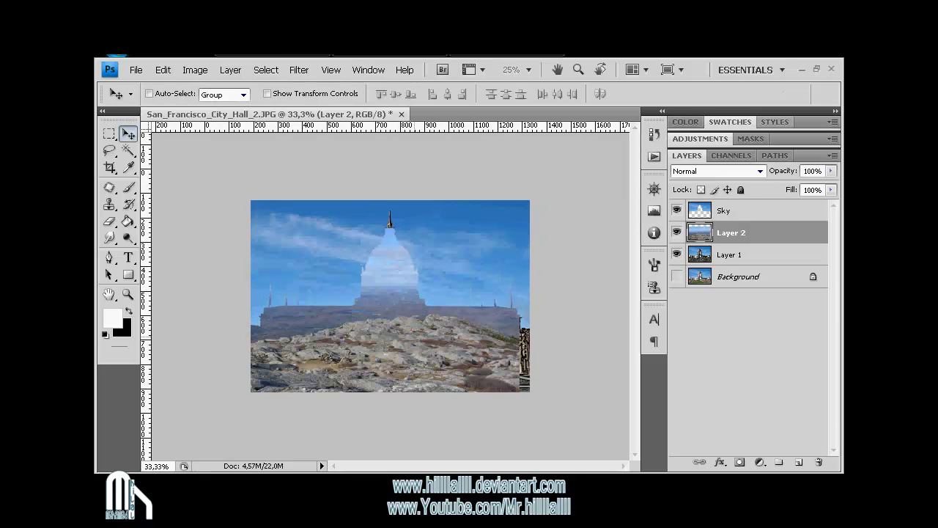
pyautogui.hotkey('ctrl', '+')
# Give Layer 2 a layer mask and 70% opacity, moving it down-left
pyautogui.click(740, 462)
pyautogui.press('7')
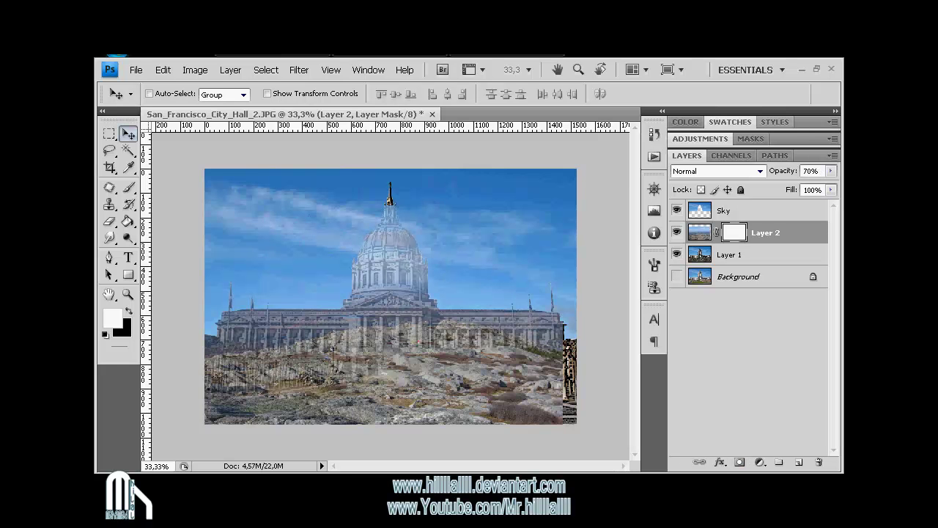
pyautogui.moveTo(410, 293); pyautogui.dragTo(388, 323)
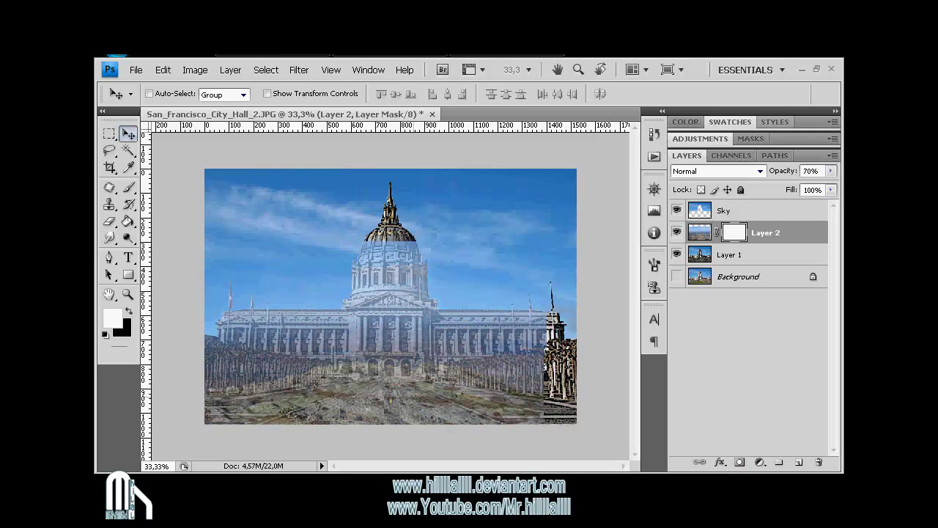
# Scale the rocky layer to 87.5%, narrow it from both sides, and mask off its top
pyautogui.hotkey('ctrl', 't')
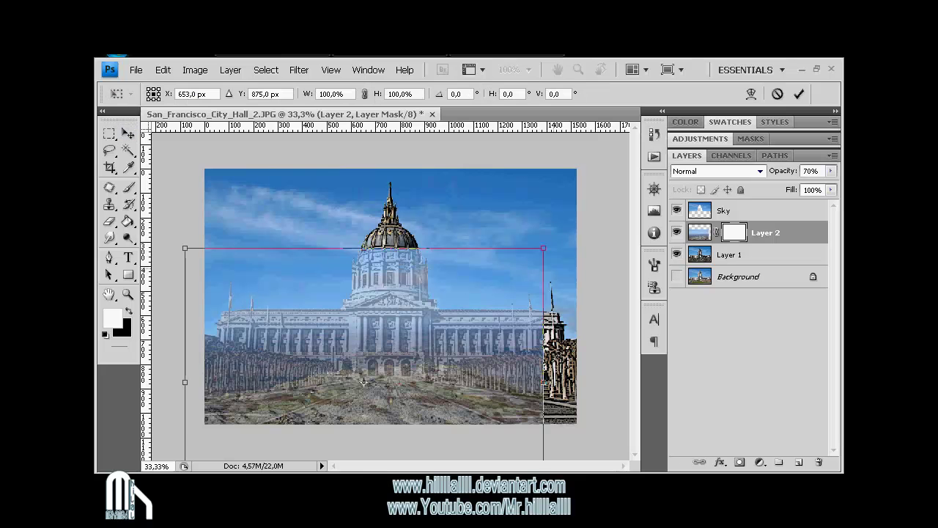
pyautogui.moveTo(184, 247); pyautogui.dragTo(208, 264)
pyautogui.moveTo(364, 382); pyautogui.dragTo(371, 371)
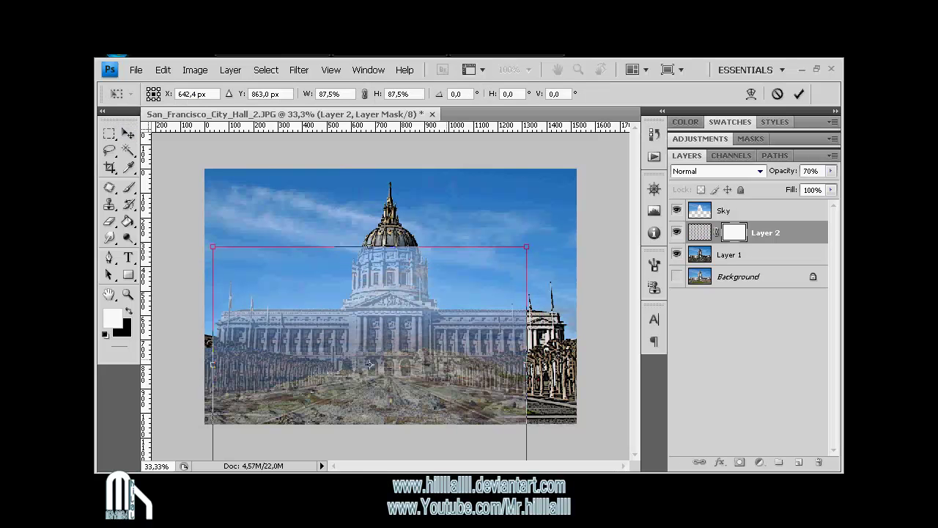
pyautogui.moveTo(214, 372); pyautogui.dragTo(276, 371)
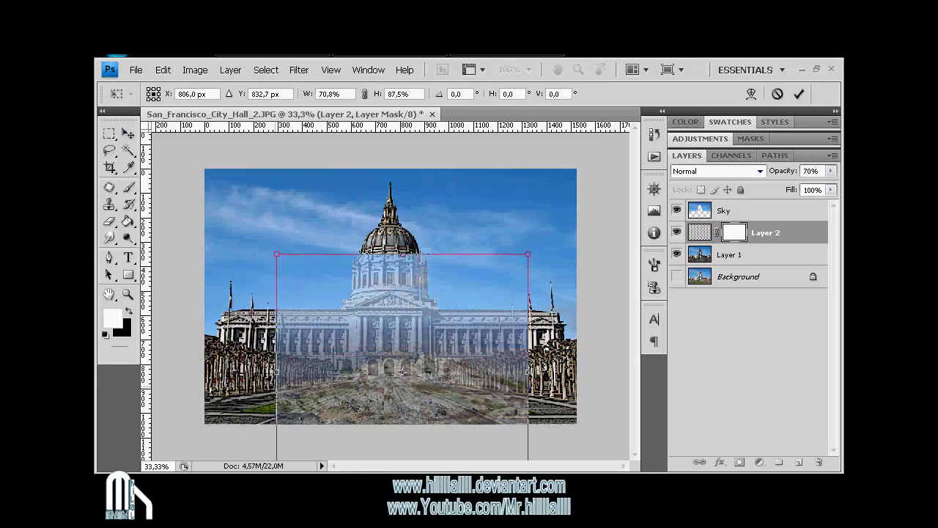
pyautogui.moveTo(529, 371); pyautogui.dragTo(463, 372)
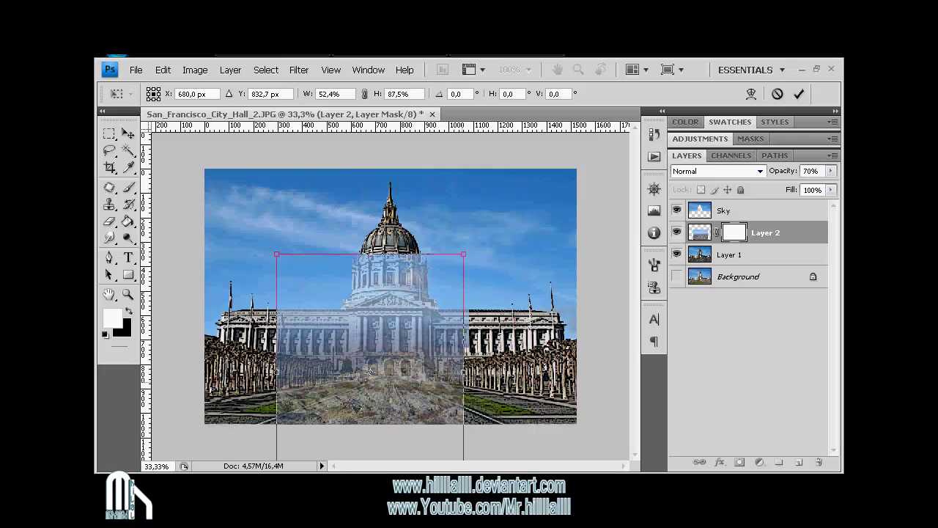
pyautogui.press('Return')
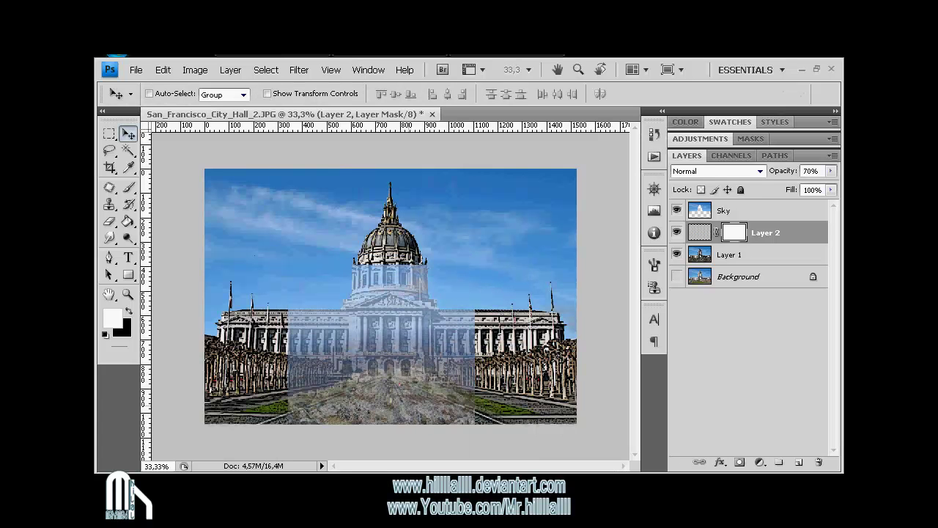
pyautogui.press('e')
pyautogui.moveTo(410, 311)
pyautogui.mouseDown()
pyautogui.moveTo(333, 323)
pyautogui.moveTo(374, 345)
pyautogui.moveTo(301, 407)
pyautogui.mouseUp()
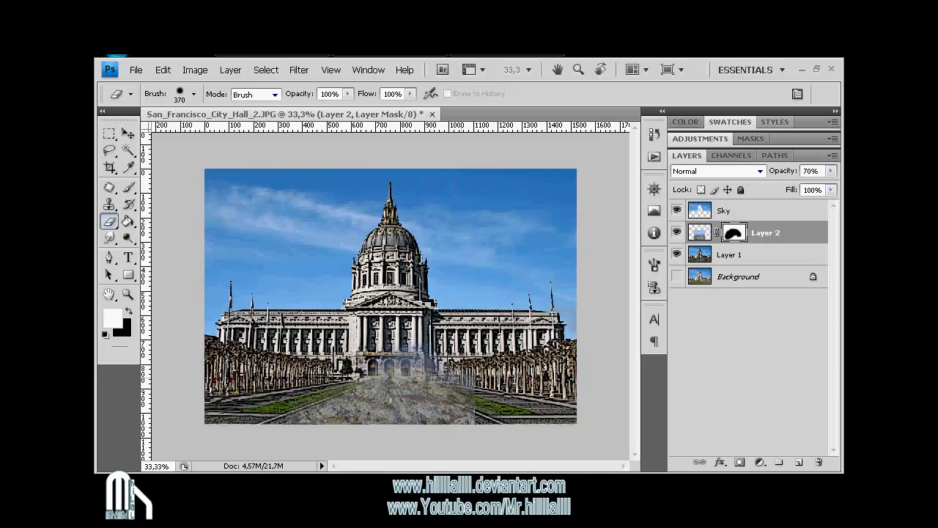
# Erase the rocky strip's mask everywhere outside the central road
pyautogui.rightClick(412, 266)
pyautogui.press('Return')
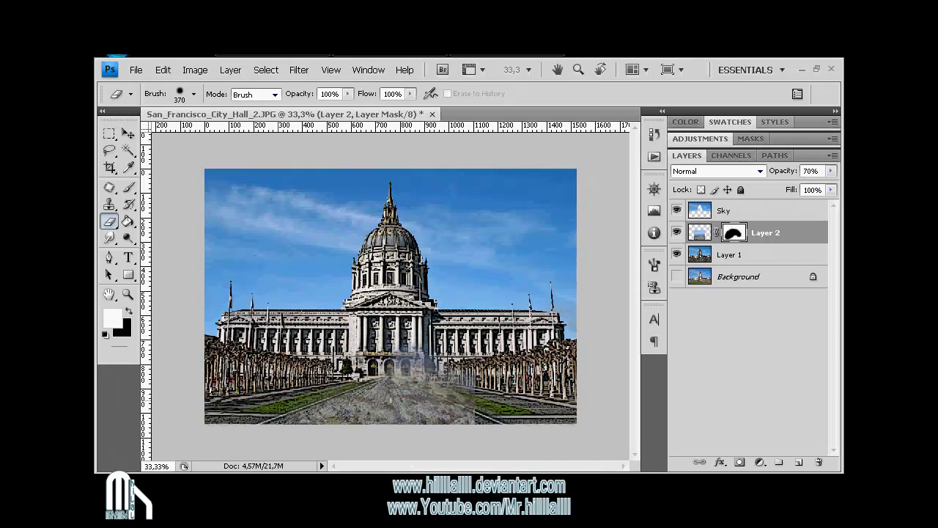
pyautogui.moveTo(352, 396); pyautogui.dragTo(301, 418)
pyautogui.moveTo(396, 345)
pyautogui.mouseDown()
pyautogui.moveTo(469, 410)
pyautogui.moveTo(411, 422)
pyautogui.moveTo(436, 419)
pyautogui.mouseUp()
# Set the rocky layer's opacity to 100% and zoom the image to 50%
pyautogui.click(717, 171)
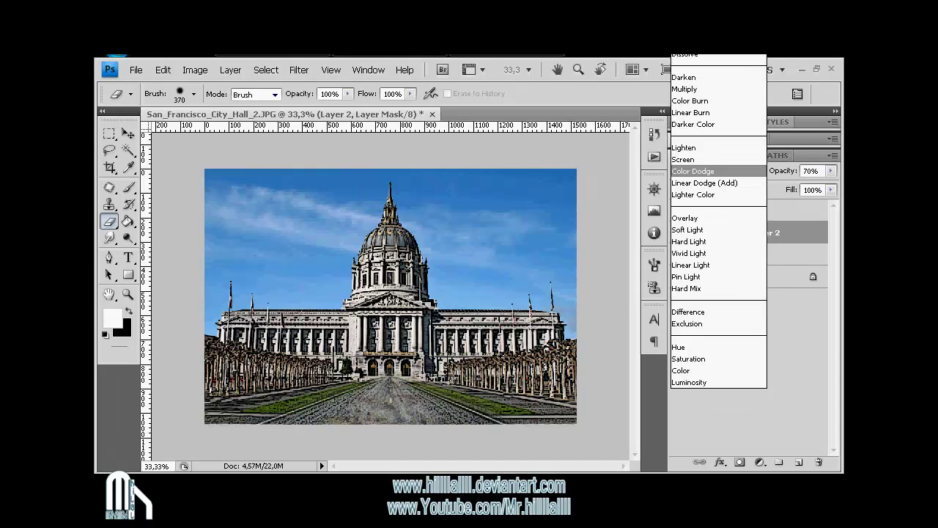
pyautogui.click(704, 171)
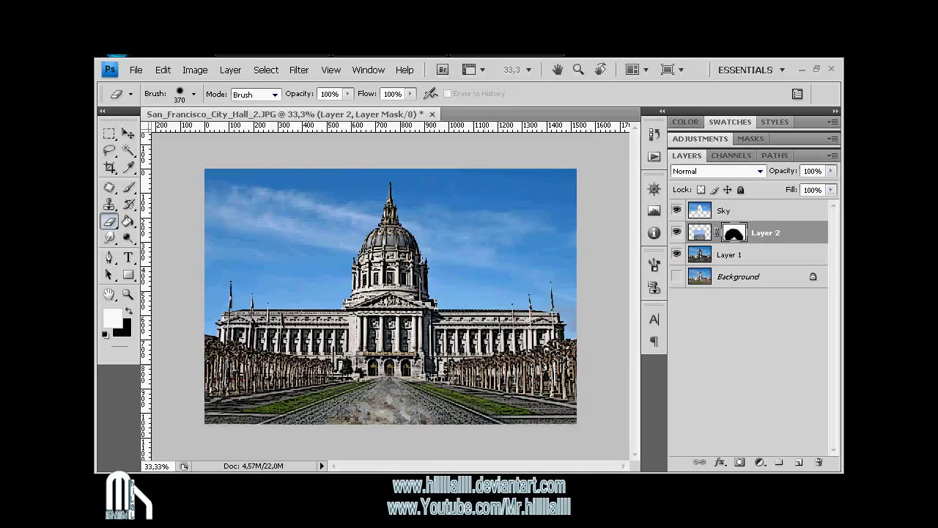
pyautogui.hotkey('ctrl', '+')
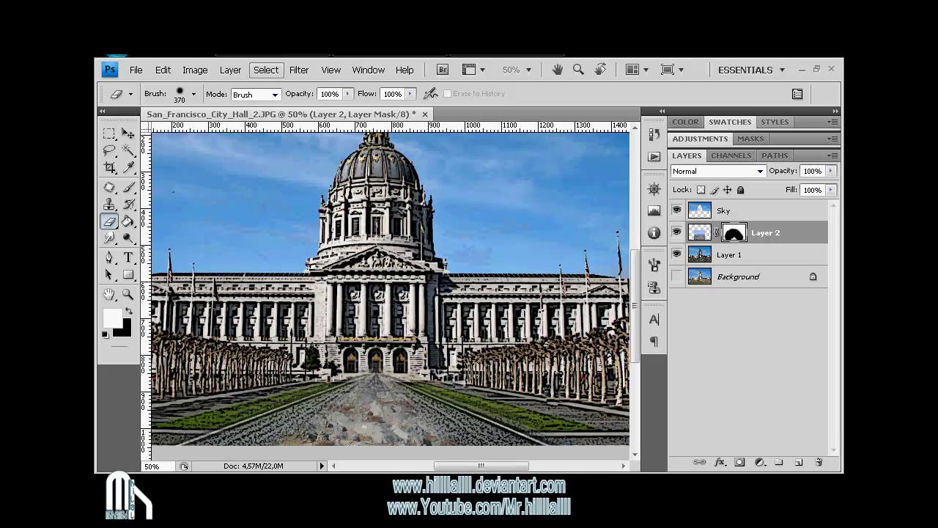
pyautogui.click(299, 70)
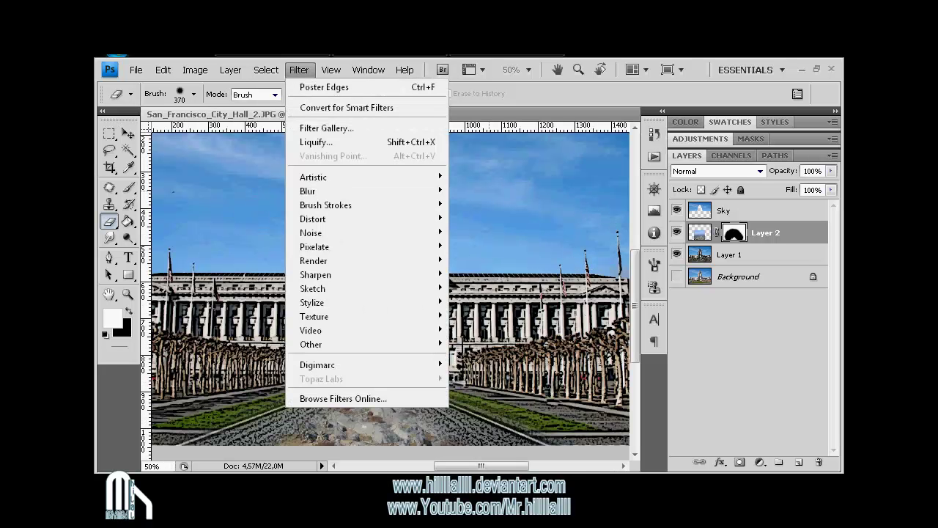
# Apply the Cutout filter to the rocky road layer, reapplying it with higher Edge Simplicity
pyautogui.click(326, 127)
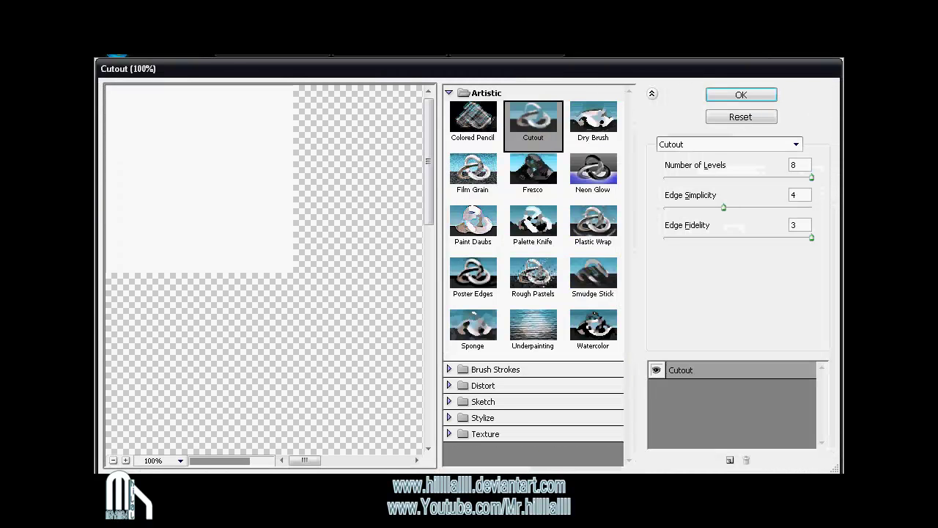
pyautogui.hotkey('ctrl', '-')
pyautogui.hotkey('ctrl', '-')
pyautogui.hotkey('ctrl', '-')
pyautogui.hotkey('ctrl', '-')
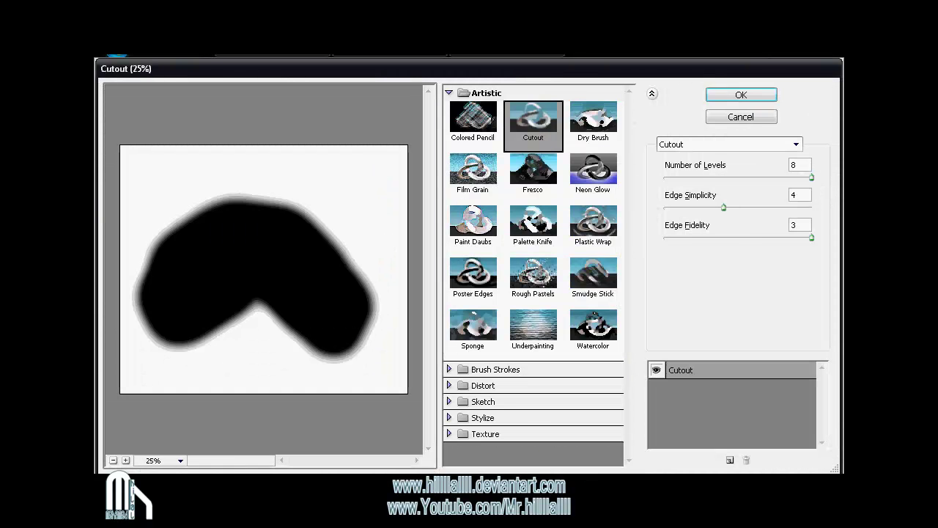
pyautogui.press('Return')
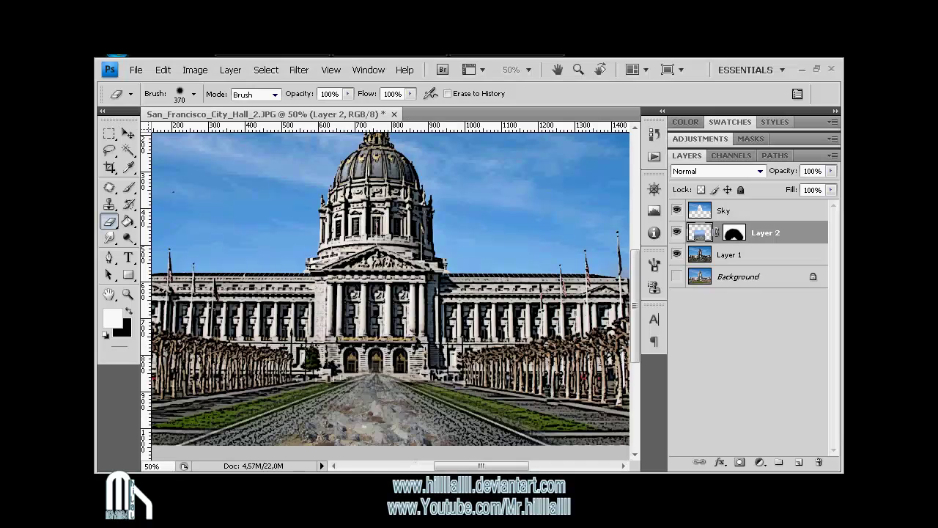
pyautogui.click(298, 70)
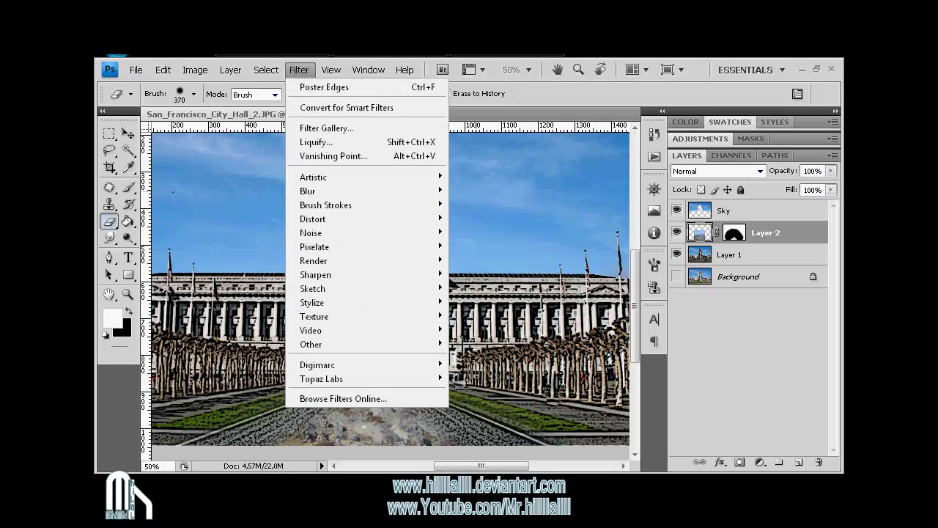
pyautogui.click(327, 128)
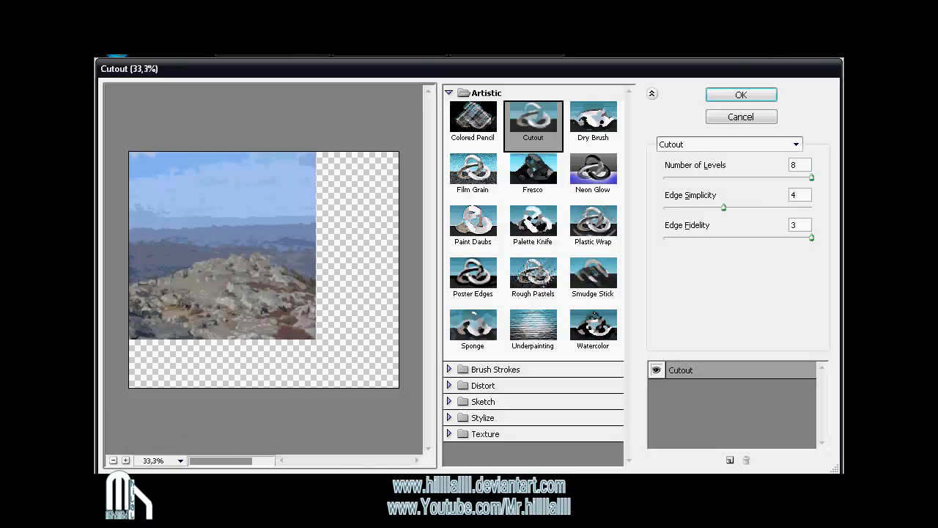
pyautogui.press('Up')
pyautogui.press('Up')
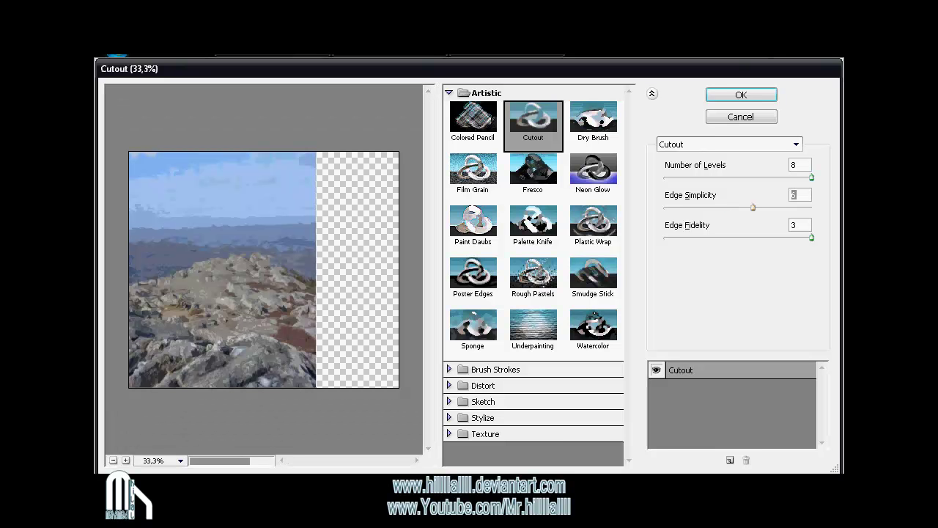
pyautogui.press('Return')
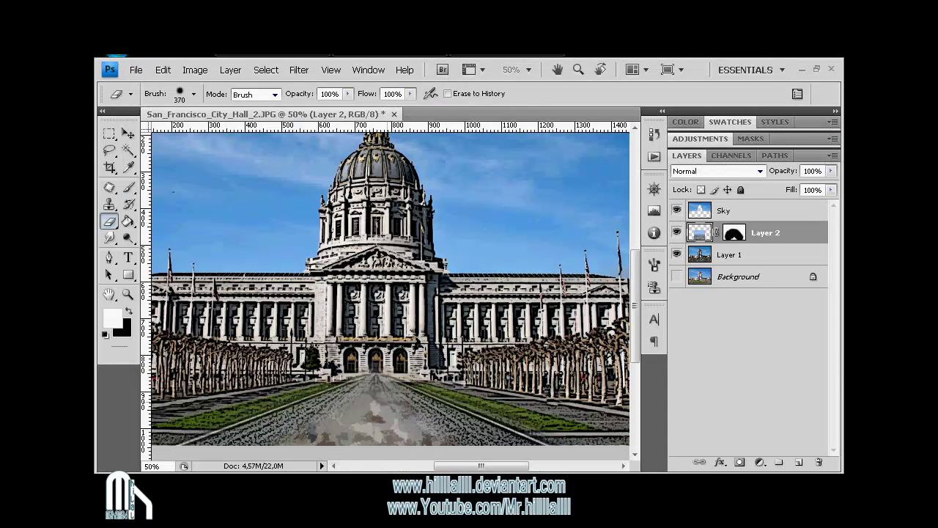
pyautogui.hotkey('ctrl', '-')
# Make the eraser brush harder and try, then undo, a white fill on Layer 2's mask
pyautogui.click(194, 94)
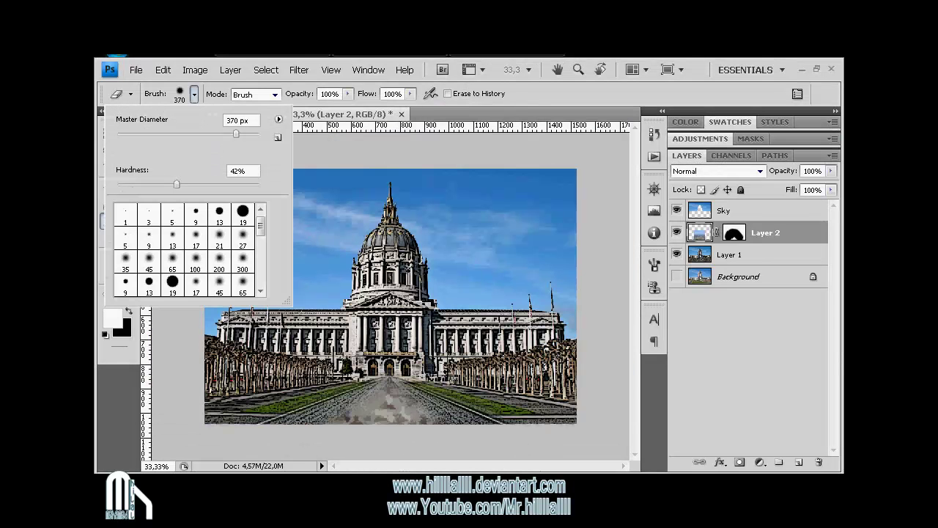
pyautogui.moveTo(176, 184); pyautogui.dragTo(285, 184)
pyautogui.click(733, 233)
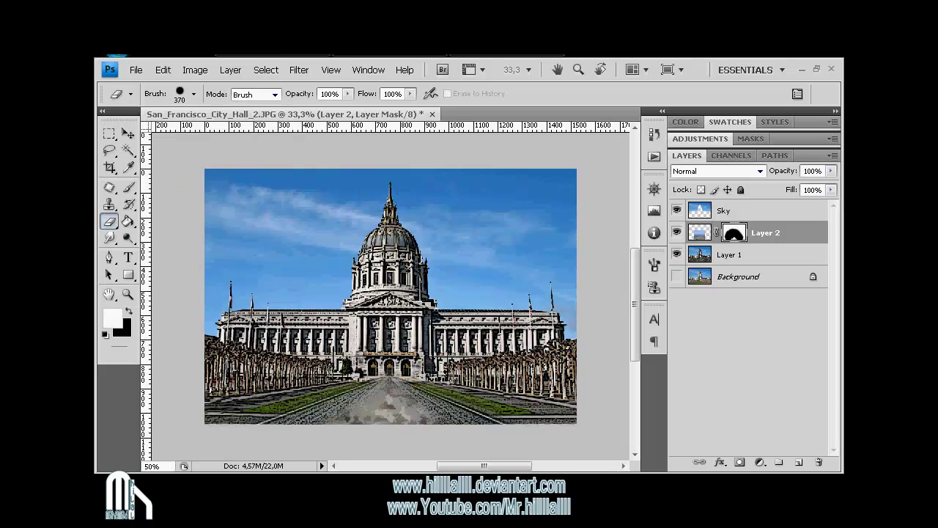
pyautogui.hotkey('ctrl', '+')
pyautogui.hotkey('ctrl', 'BackSpace')
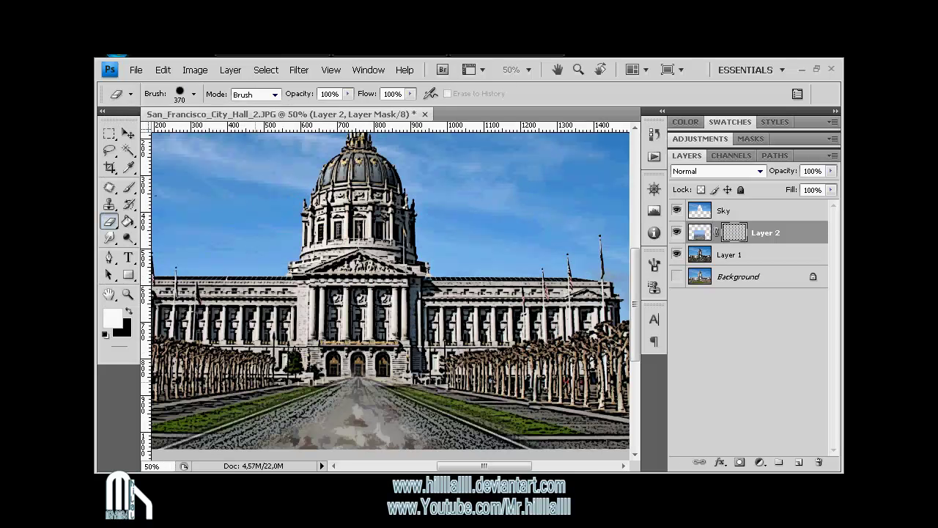
pyautogui.hotkey('ctrl', 'z')
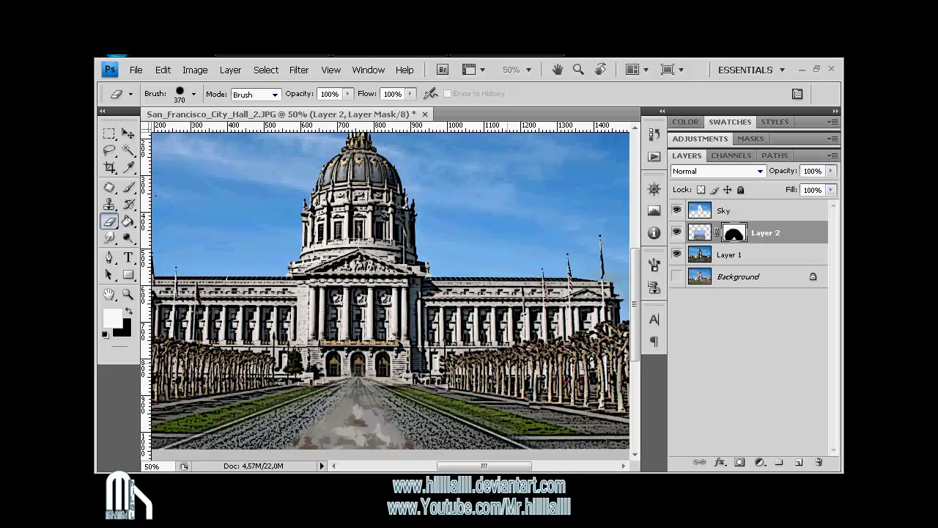
pyautogui.click(195, 69)
pyautogui.click(700, 232)
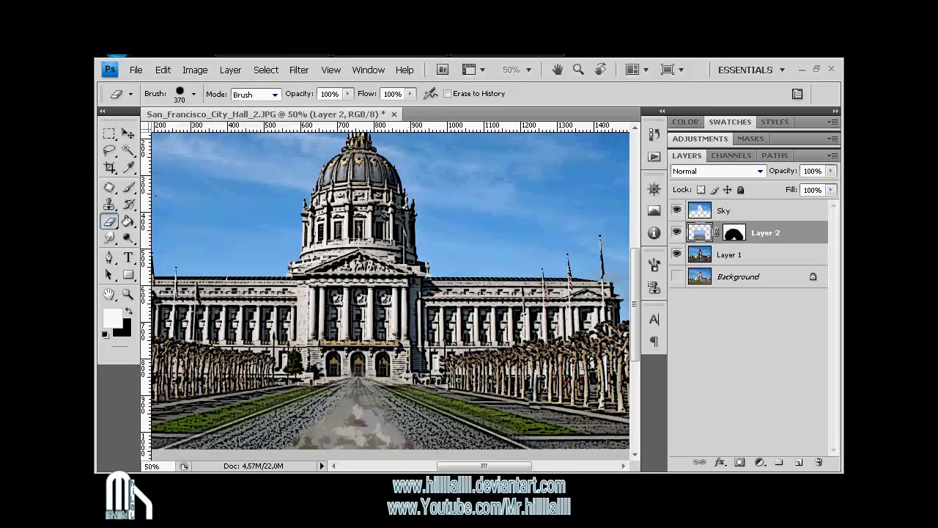
pyautogui.click(195, 70)
pyautogui.moveTo(217, 108)
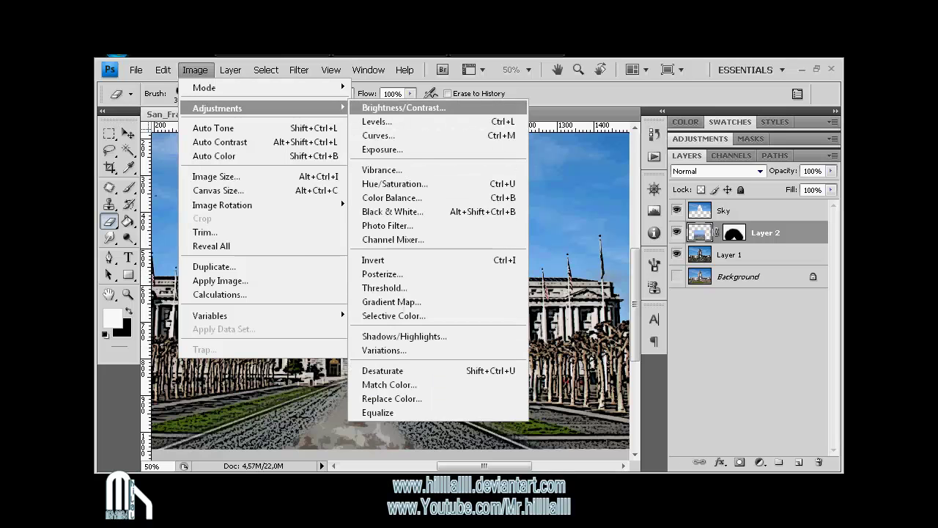
# Use Hue/Saturation to set the rocky road layer to saturation -53 and lightness -17
pyautogui.click(394, 184)
pyautogui.moveTo(606, 198); pyautogui.dragTo(567, 198)
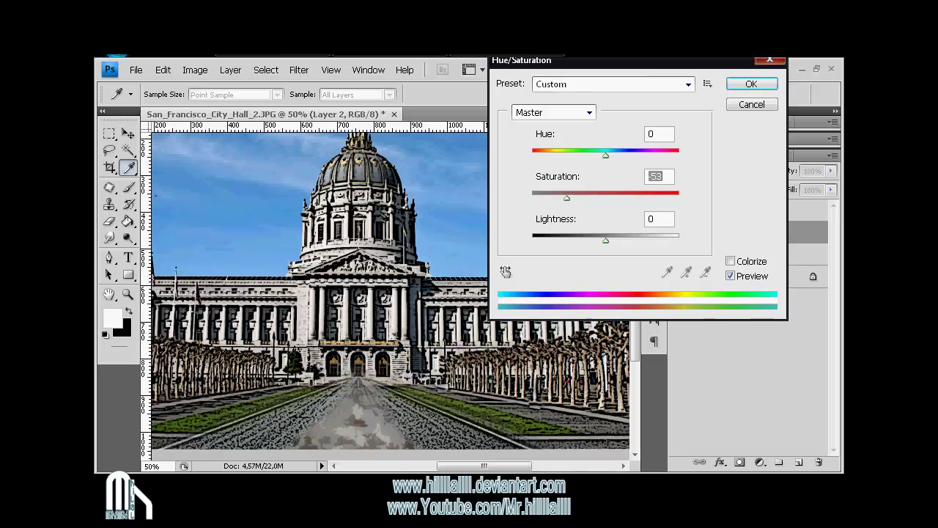
pyautogui.moveTo(605, 239); pyautogui.dragTo(595, 239)
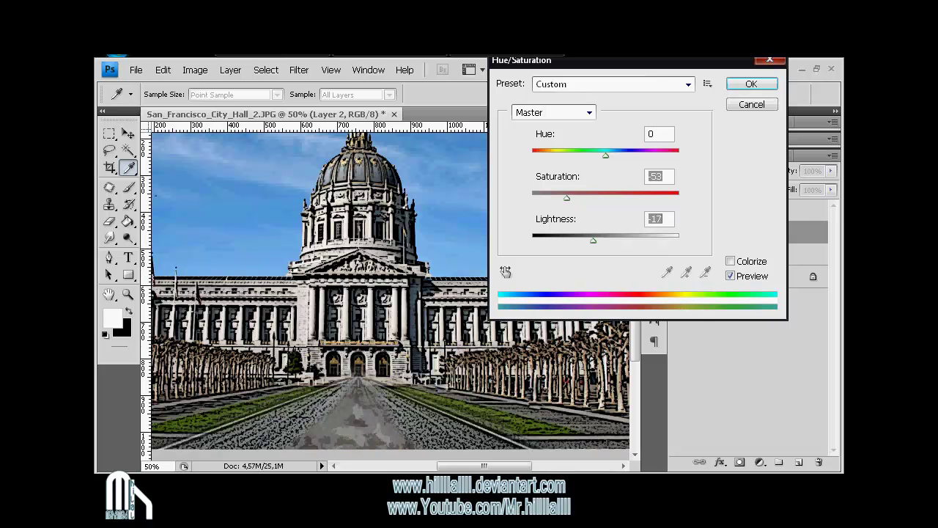
pyautogui.press('Return')
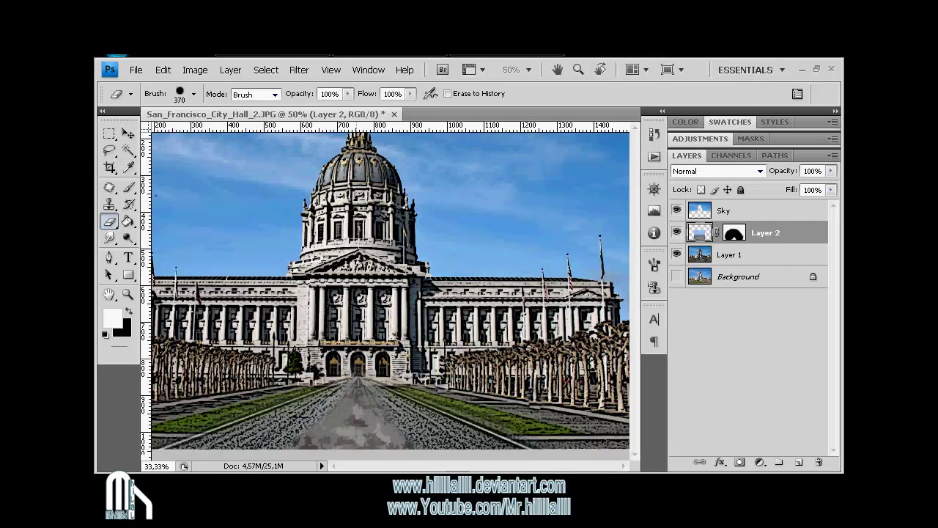
pyautogui.hotkey('ctrl', '-')
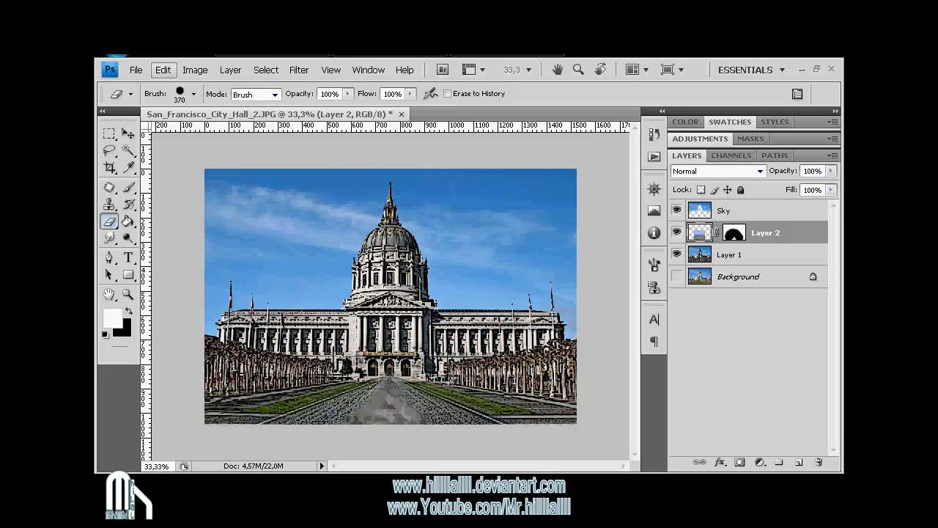
# Open volvo-c30-concept.jpg from the thumbnail file view
pyautogui.click(135, 70)
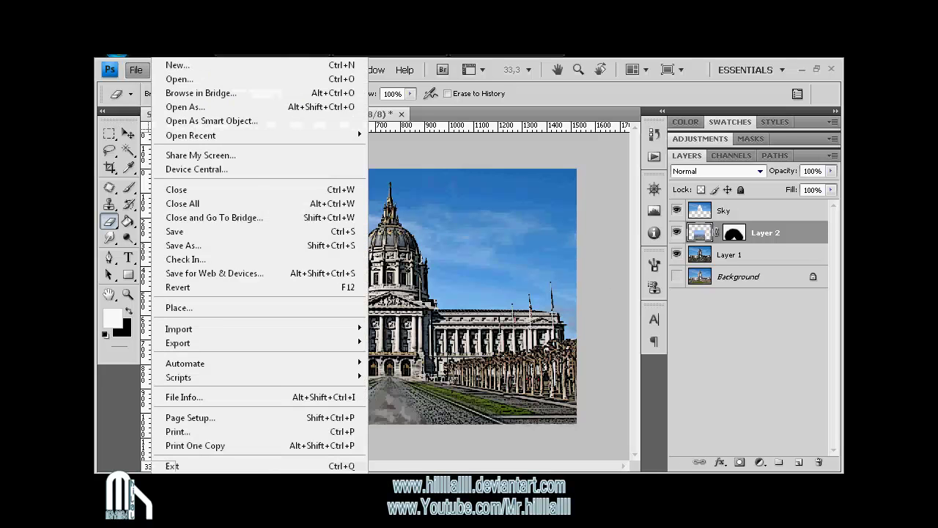
pyautogui.click(191, 106)
pyautogui.click(597, 167)
pyautogui.click(616, 187)
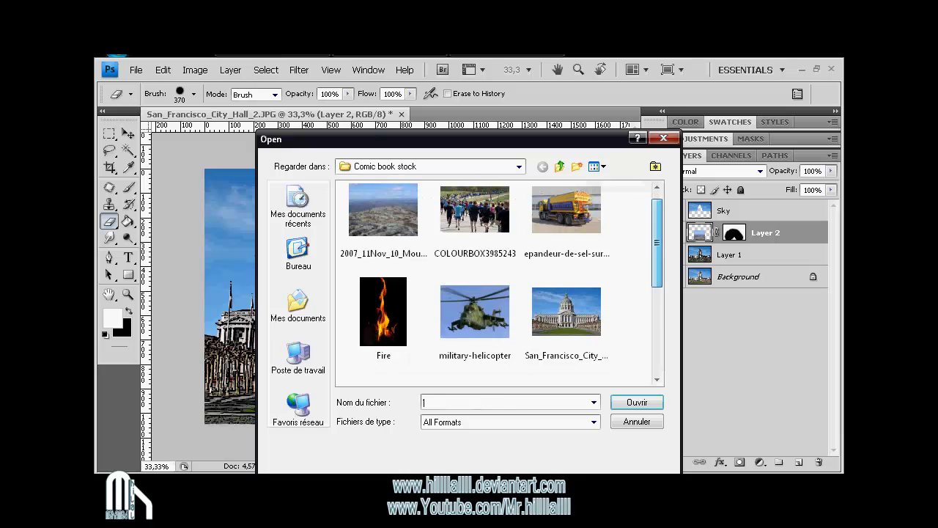
pyautogui.scroll(-3, 498, 282)
pyautogui.scroll(-2, 498, 283)
pyautogui.click(474, 326)
pyautogui.press('Return')
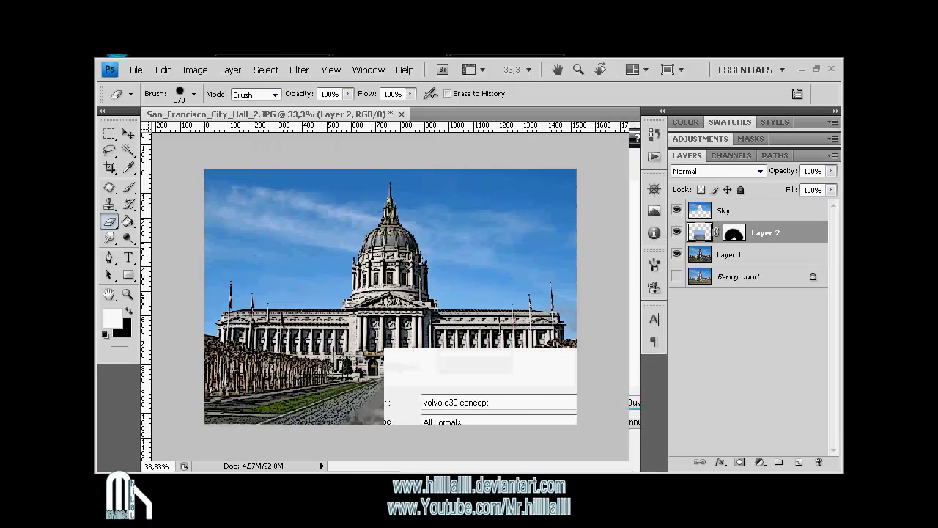
# Try a Magic Wand selection of the black backdrop, floor and bumper, then deselect
pyautogui.press('w')
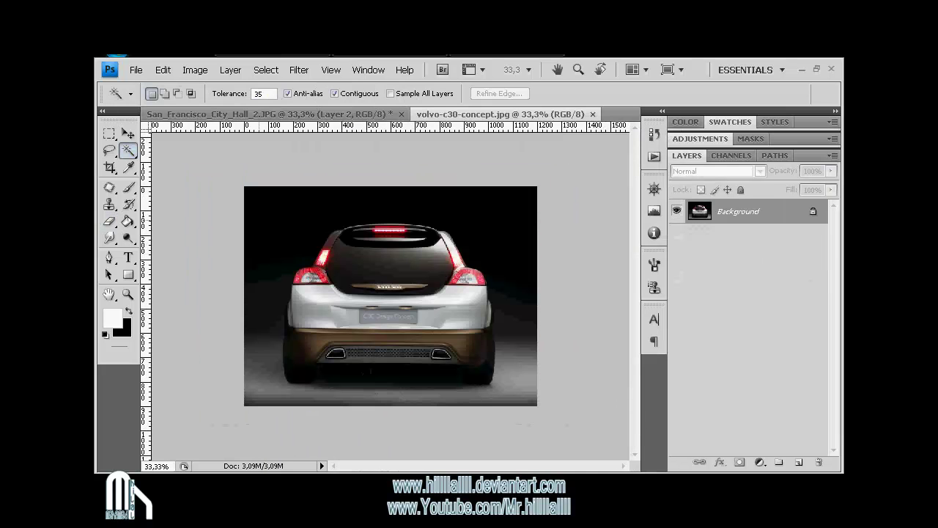
pyautogui.click(278, 212)
pyautogui.click(264, 388)
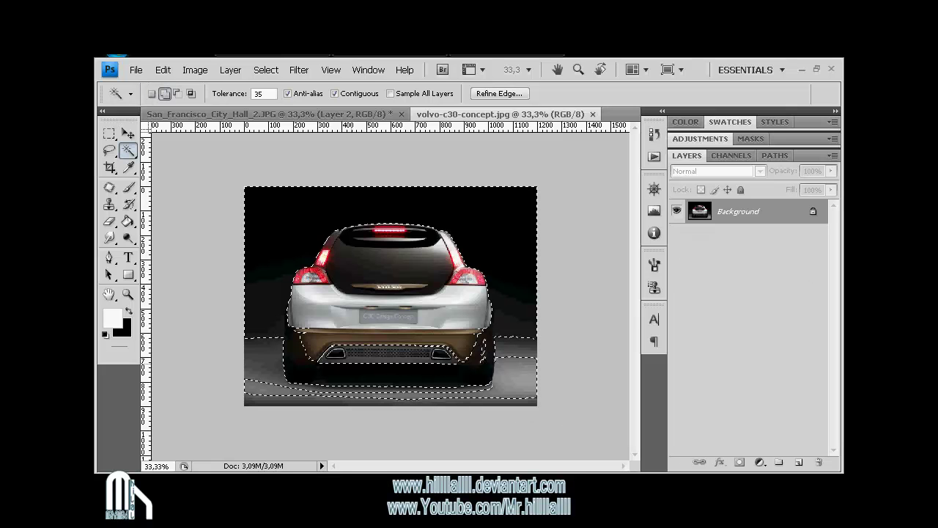
pyautogui.click(396, 392)
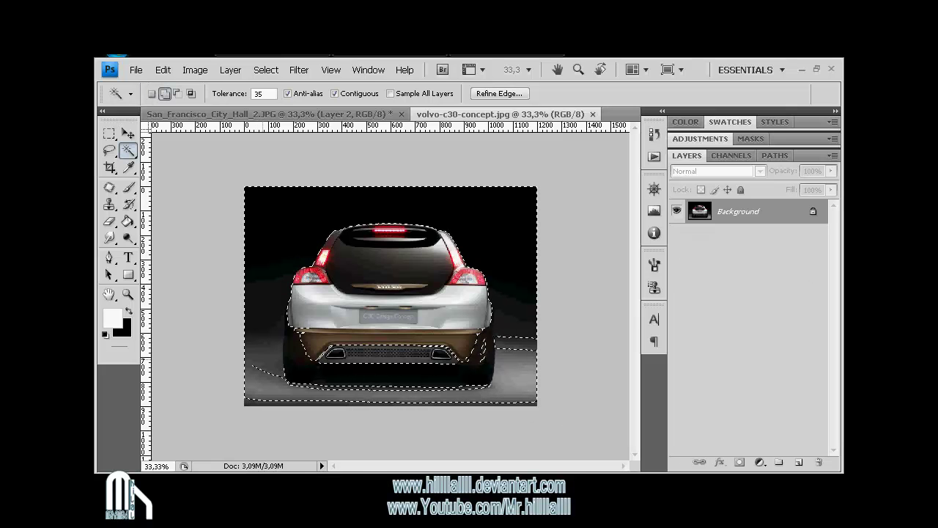
pyautogui.keyDown('shift'); pyautogui.click(389, 336); pyautogui.keyUp('shift')
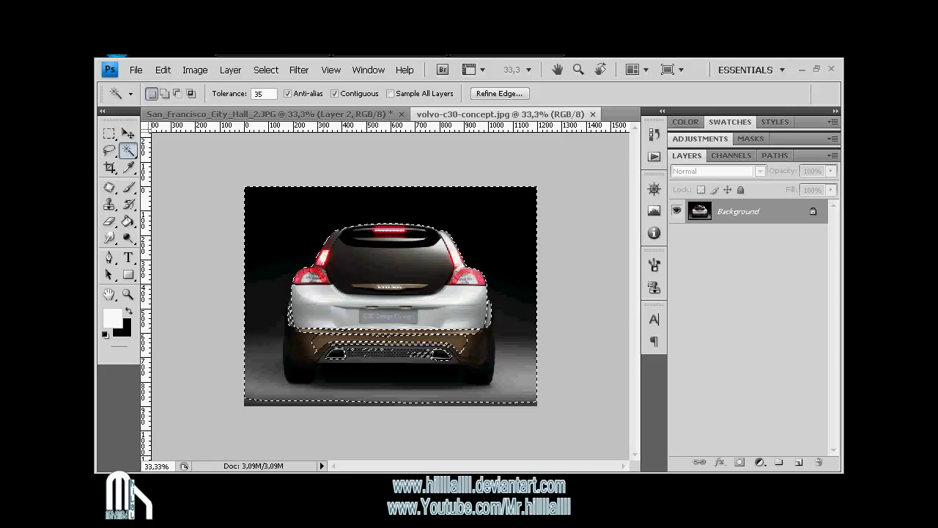
pyautogui.hotkey('ctrl', 'd')
# Brighten the car photo with a Levels midtone of 1,70
pyautogui.hotkey('ctrl', 'l')
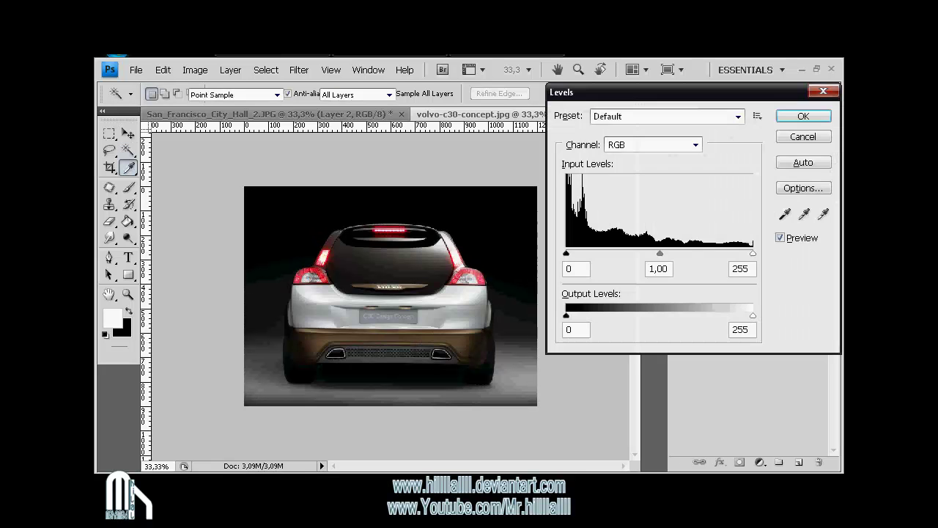
pyautogui.moveTo(659, 252); pyautogui.dragTo(623, 253)
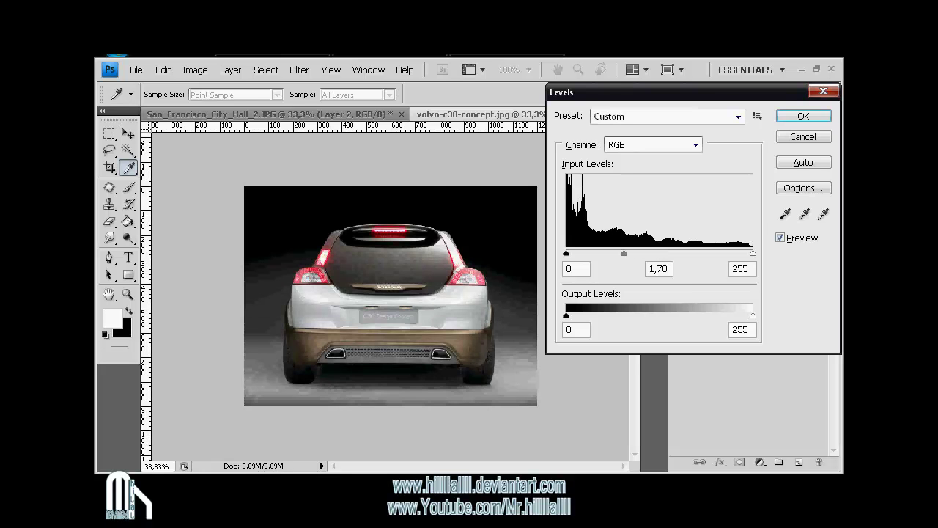
pyautogui.press('Return')
# Magic Wand-select the dark backdrop and floor around the car at tolerance 23
pyautogui.click(279, 213)
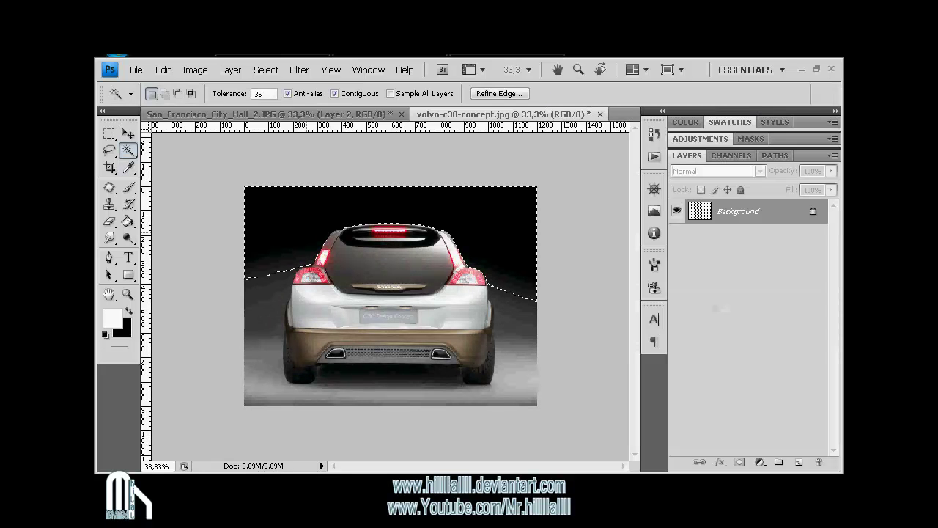
pyautogui.click(165, 93)
pyautogui.doubleClick(264, 93)
pyautogui.write('23')
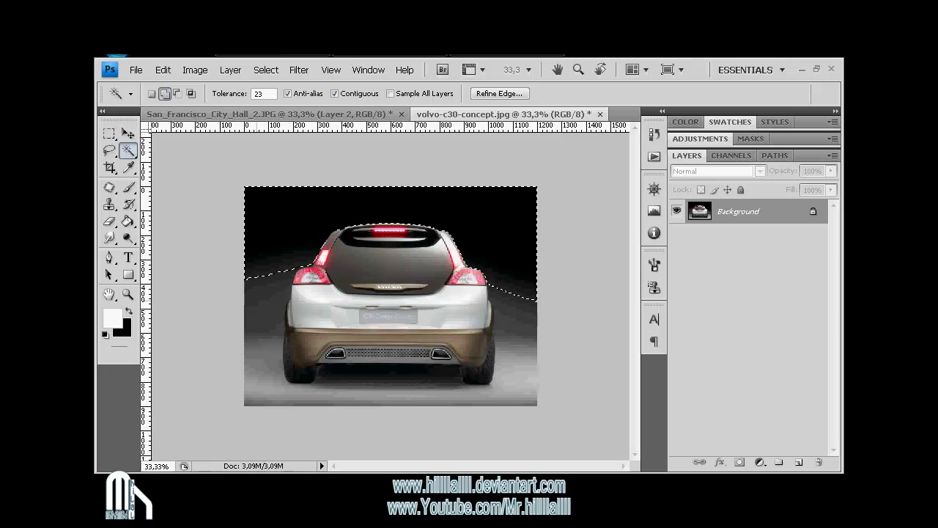
pyautogui.click(263, 352)
pyautogui.click(403, 394)
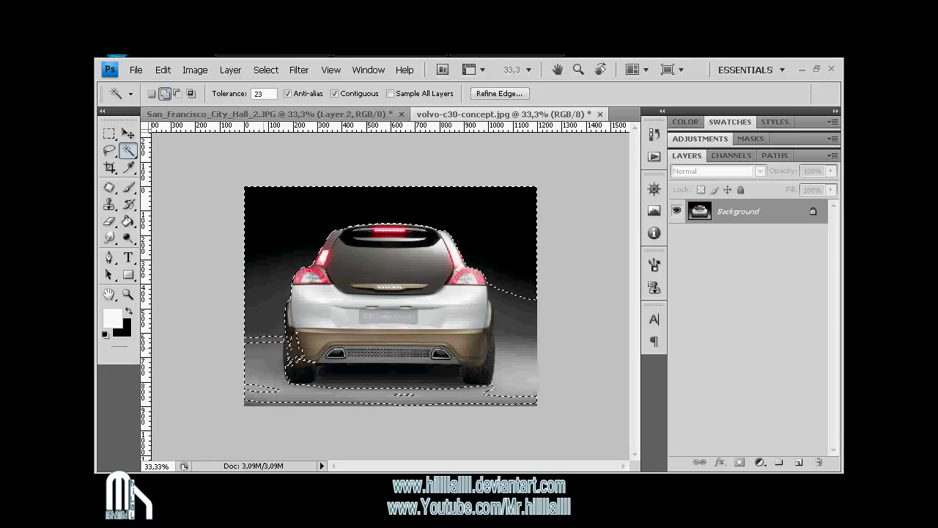
pyautogui.click(513, 350)
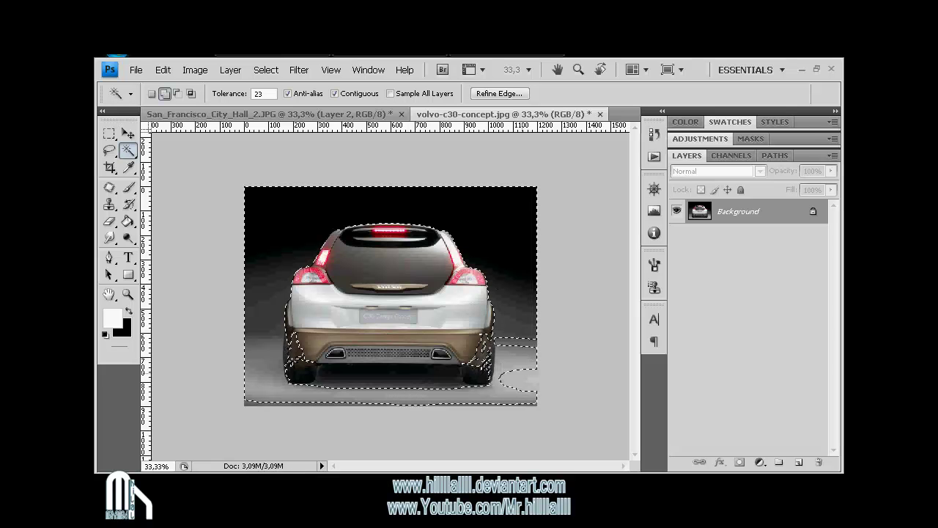
pyautogui.click(513, 377)
pyautogui.hotkey('ctrl', '+')
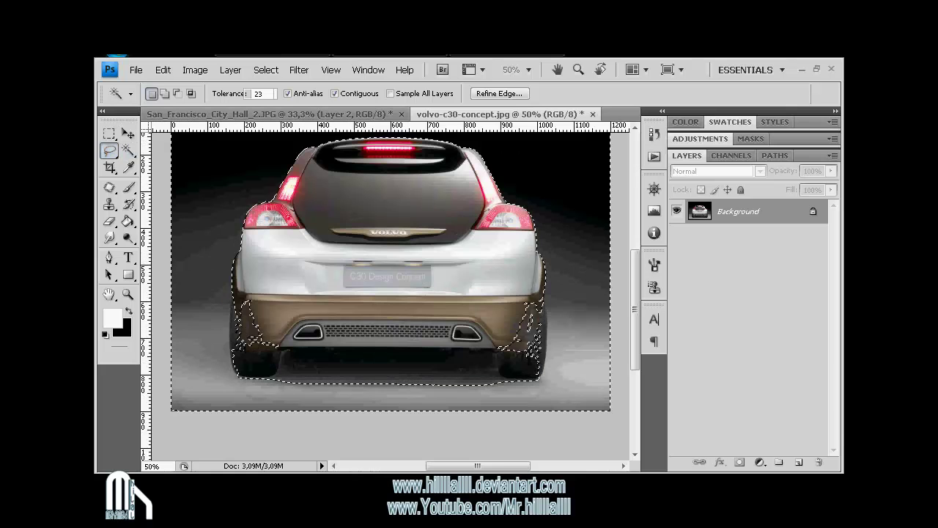
# Refine the selection around the wheels and under the bumper with the Lasso
pyautogui.press('l')
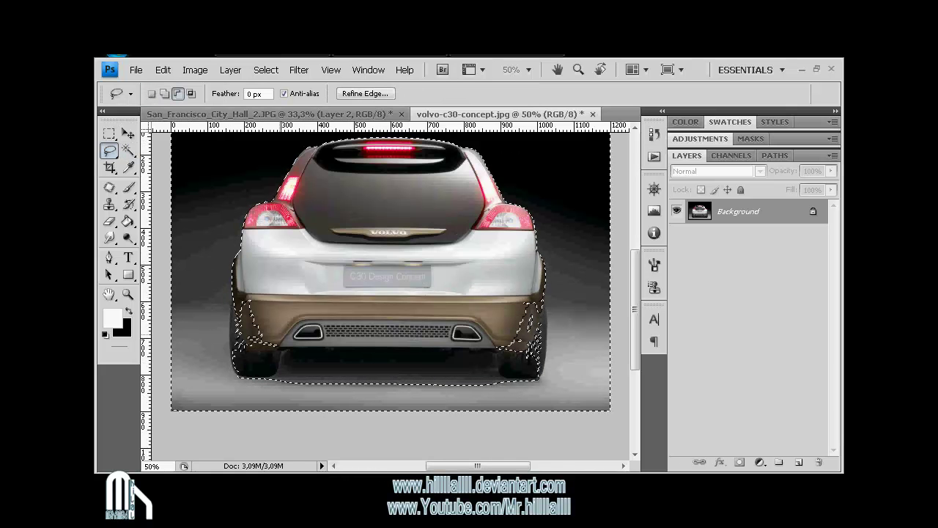
pyautogui.moveTo(277, 344); pyautogui.dragTo(246, 303)
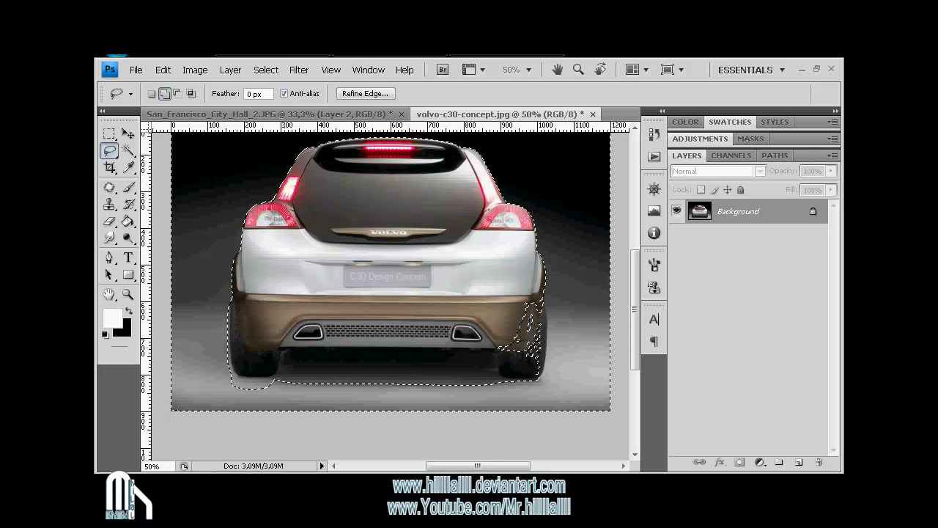
pyautogui.moveTo(280, 346); pyautogui.dragTo(498, 349)
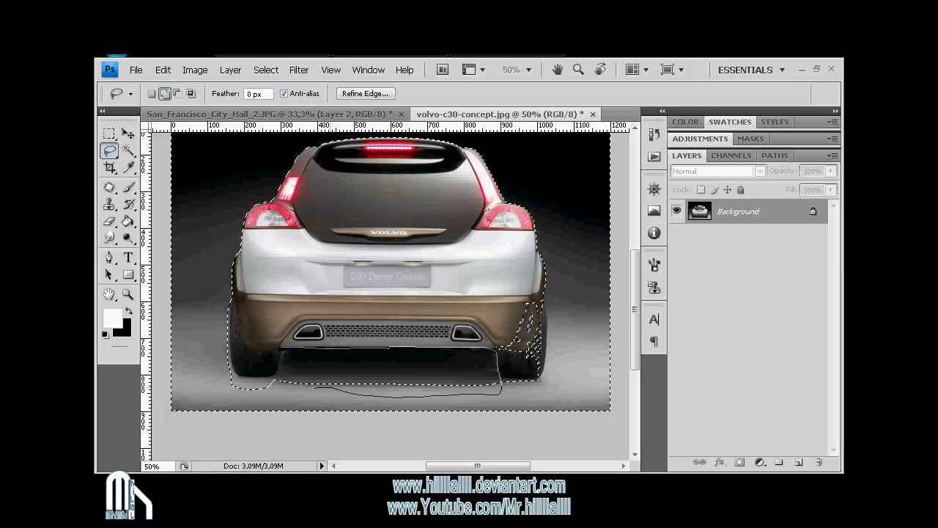
pyautogui.moveTo(498, 349); pyautogui.dragTo(280, 348)
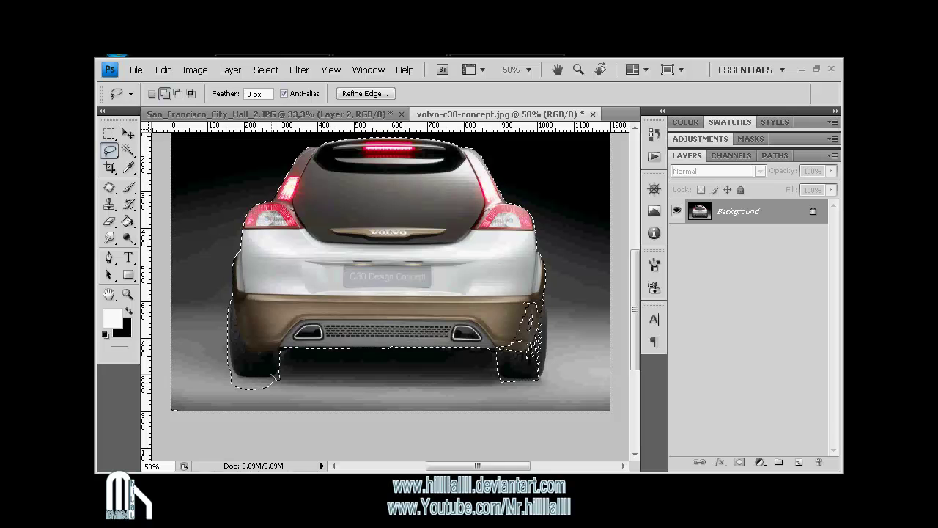
pyautogui.moveTo(219, 327)
pyautogui.mouseDown()
pyautogui.moveTo(333, 411)
pyautogui.moveTo(278, 373)
pyautogui.mouseUp()
pyautogui.press('alt')
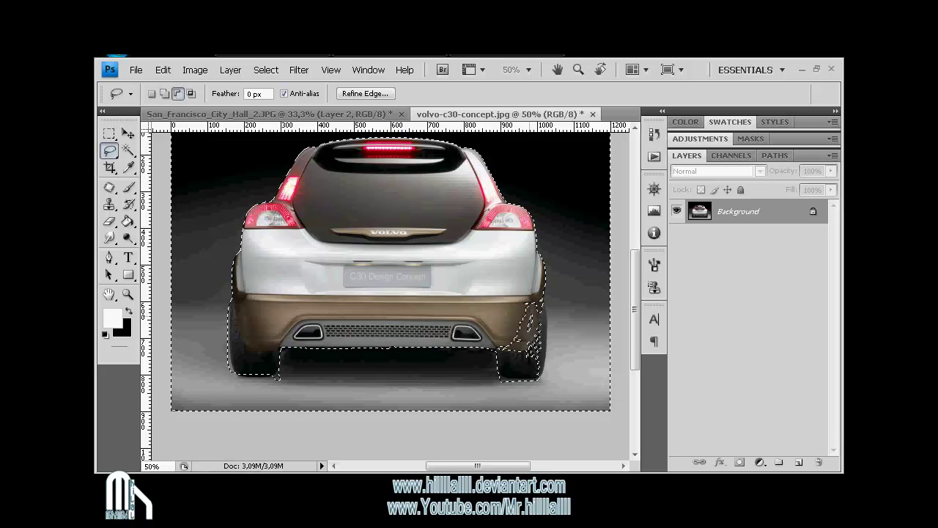
pyautogui.moveTo(545, 331); pyautogui.dragTo(513, 287)
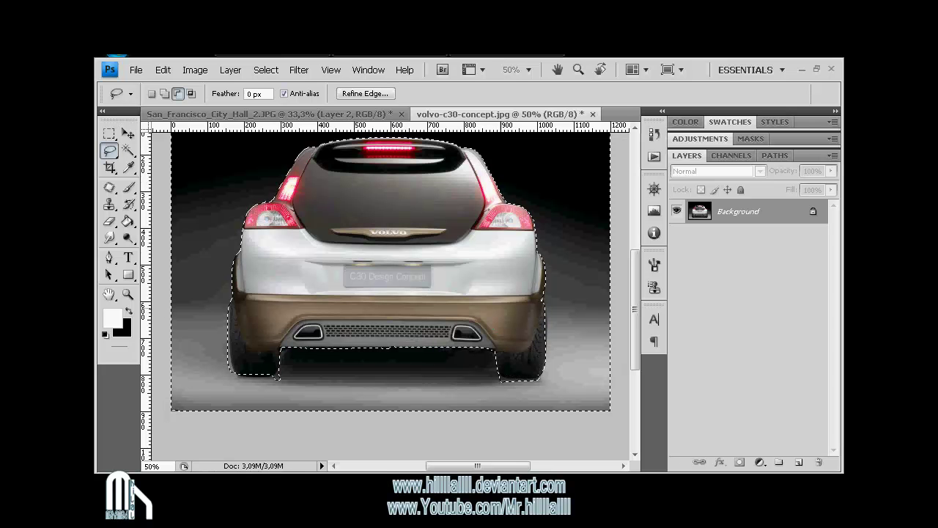
pyautogui.press('shift')
pyautogui.moveTo(279, 365)
pyautogui.mouseDown()
pyautogui.moveTo(259, 392)
pyautogui.moveTo(271, 396)
pyautogui.mouseUp()
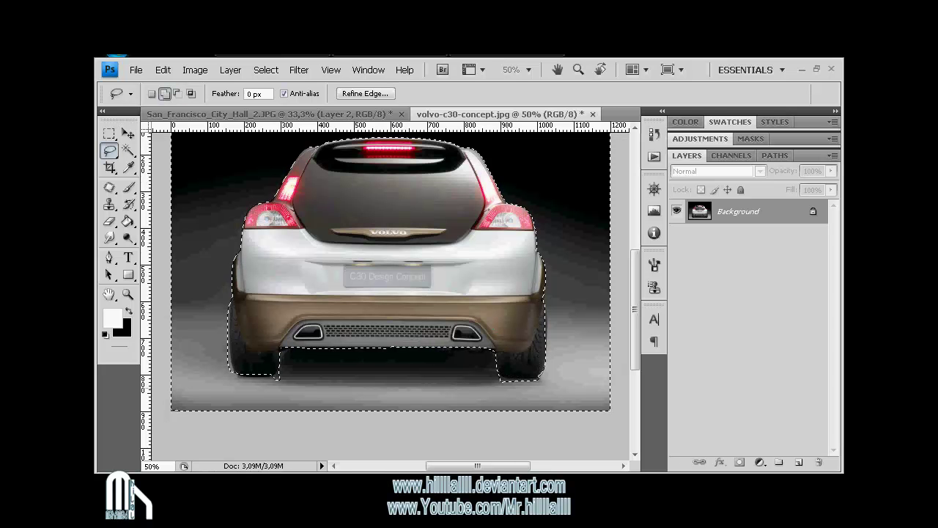
pyautogui.moveTo(498, 381); pyautogui.dragTo(606, 408)
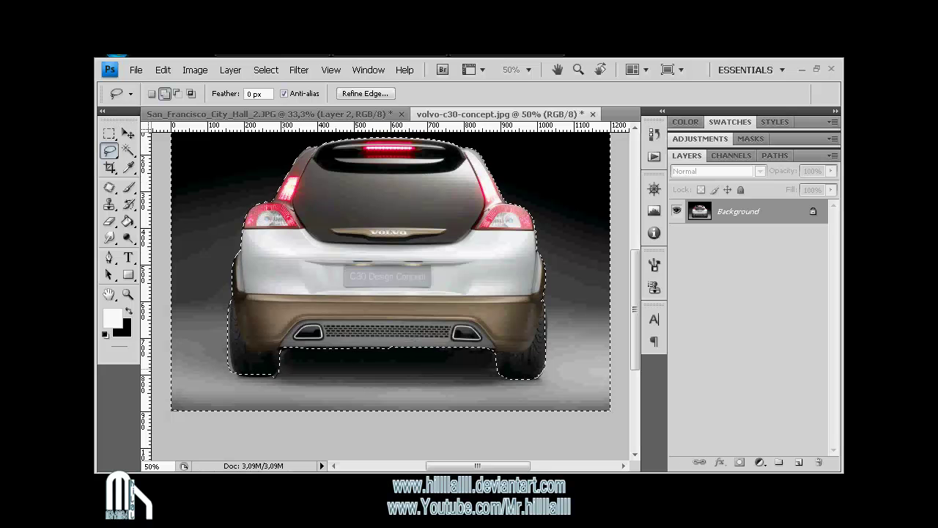
pyautogui.moveTo(282, 366); pyautogui.dragTo(300, 399)
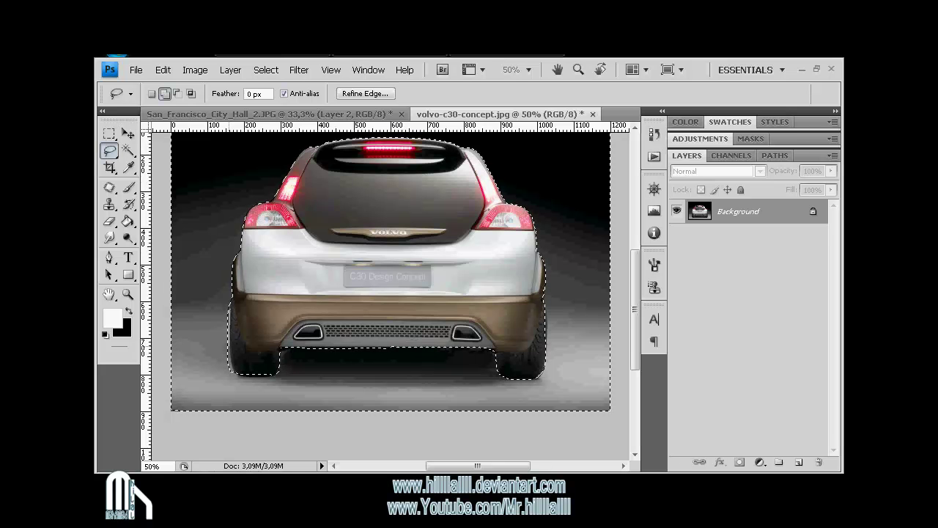
# Copy the cut-out car to a new layer and drag it into the City Hall image
pyautogui.hotkey('ctrl', 'j')
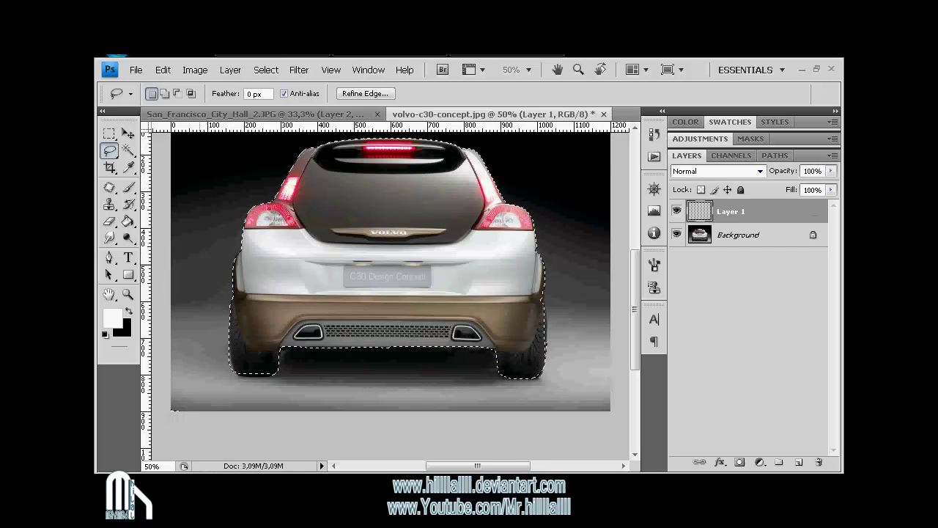
pyautogui.click(676, 234)
pyautogui.press('v')
pyautogui.hotkey('ctrl', '-')
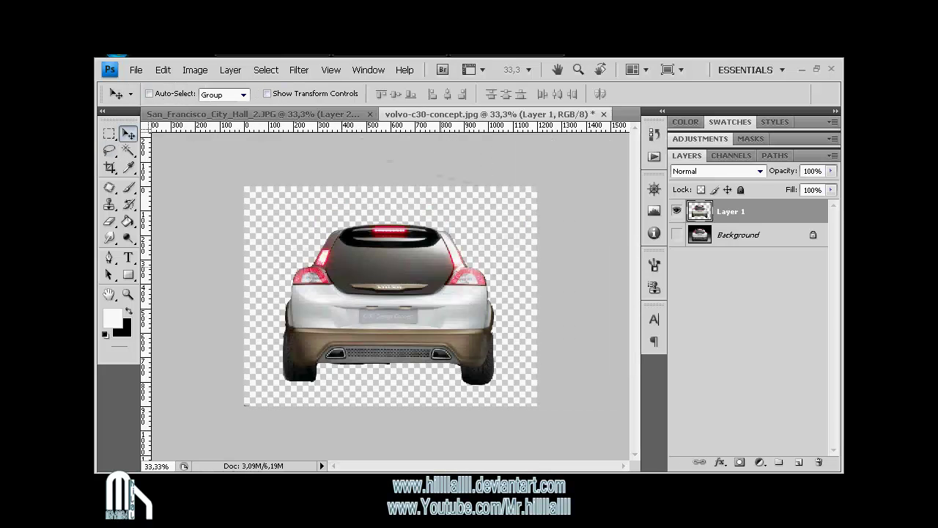
pyautogui.moveTo(367, 290); pyautogui.dragTo(396, 429)
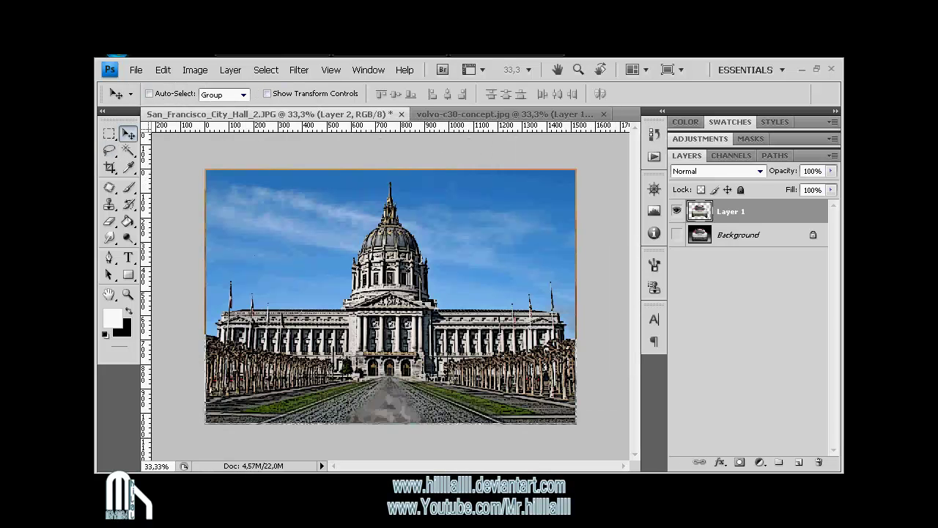
# Shrink the car with Free Transform and place it on the road
pyautogui.hotkey('ctrl', 't')
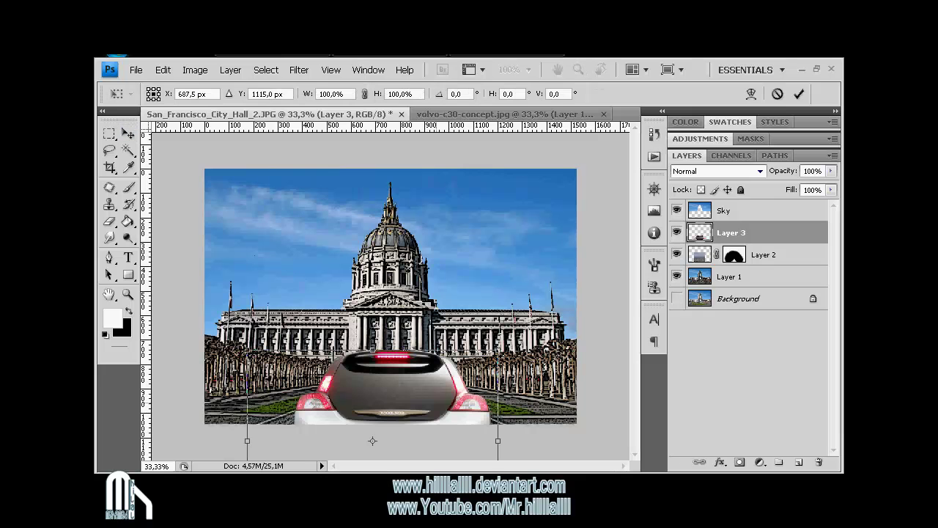
pyautogui.moveTo(315, 401); pyautogui.dragTo(367, 382)
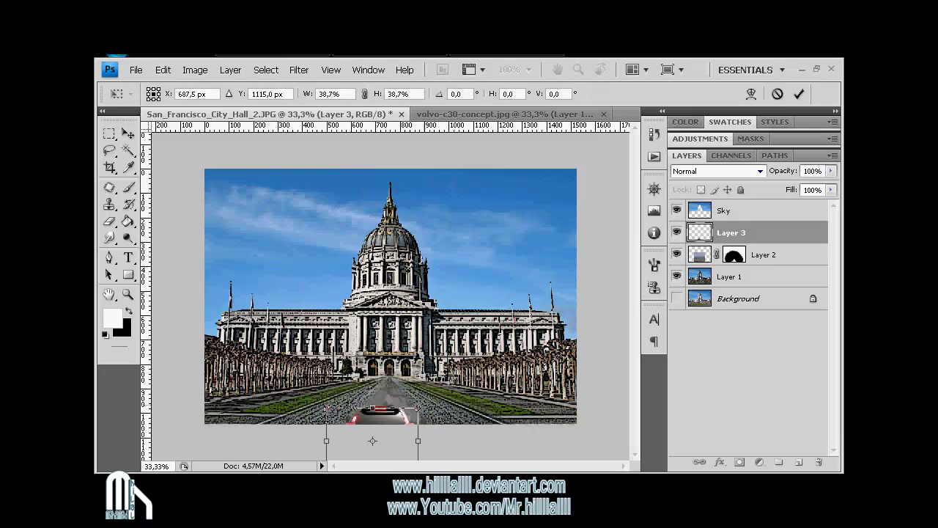
pyautogui.moveTo(403, 412); pyautogui.dragTo(406, 393)
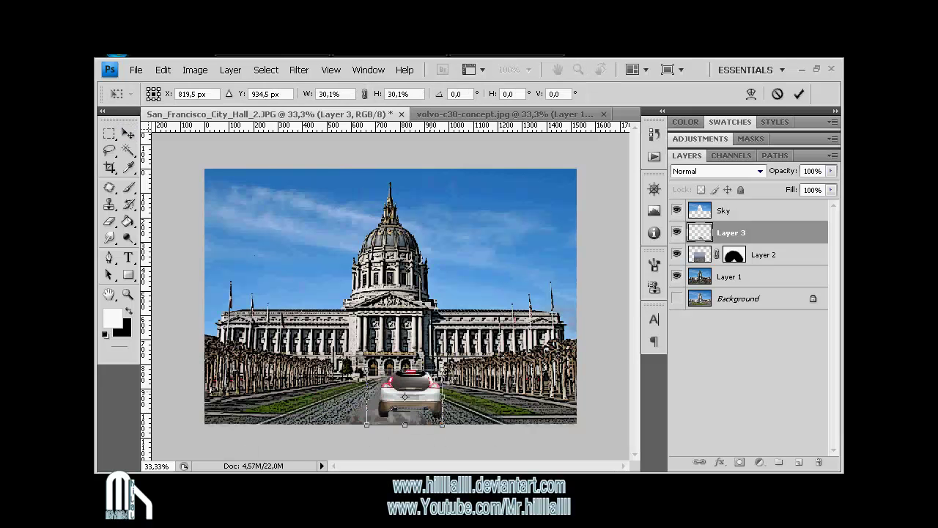
pyautogui.hotkey('ctrl', '+')
pyautogui.hotkey('ctrl', '+')
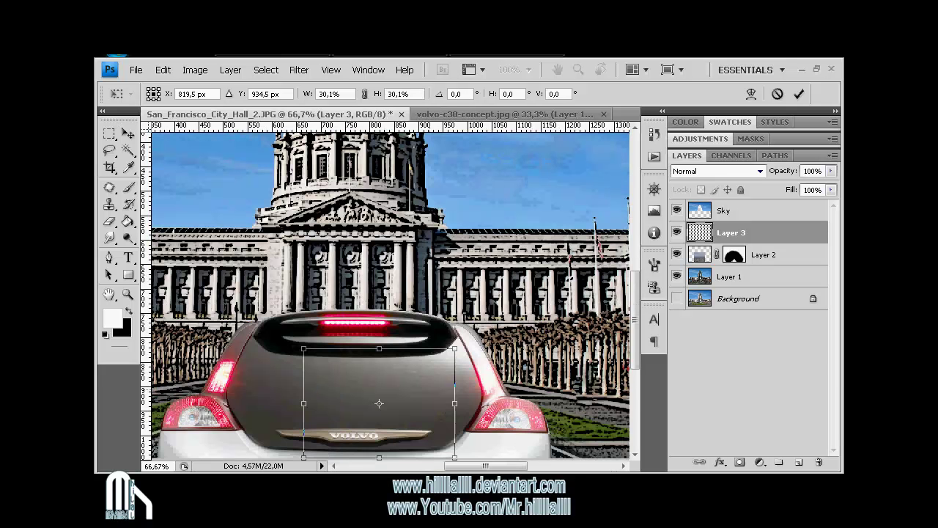
pyautogui.hotkey('ctrl', '-')
pyautogui.moveTo(442, 438)
pyautogui.mouseDown()
pyautogui.moveTo(403, 403)
pyautogui.moveTo(432, 420)
pyautogui.mouseUp()
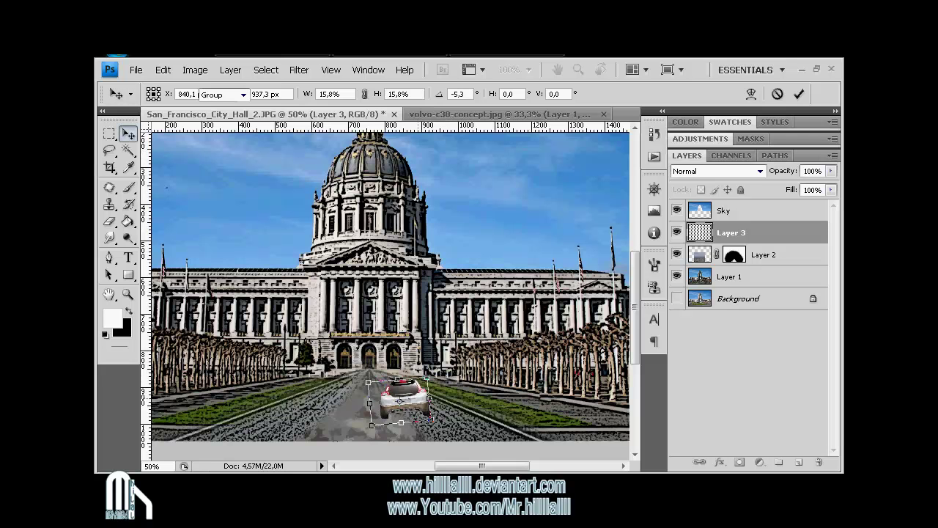
pyautogui.press('Return')
# Distort the car's corners to follow the road's perspective
pyautogui.hotkey('ctrl', 't')
pyautogui.rightClick(419, 193)
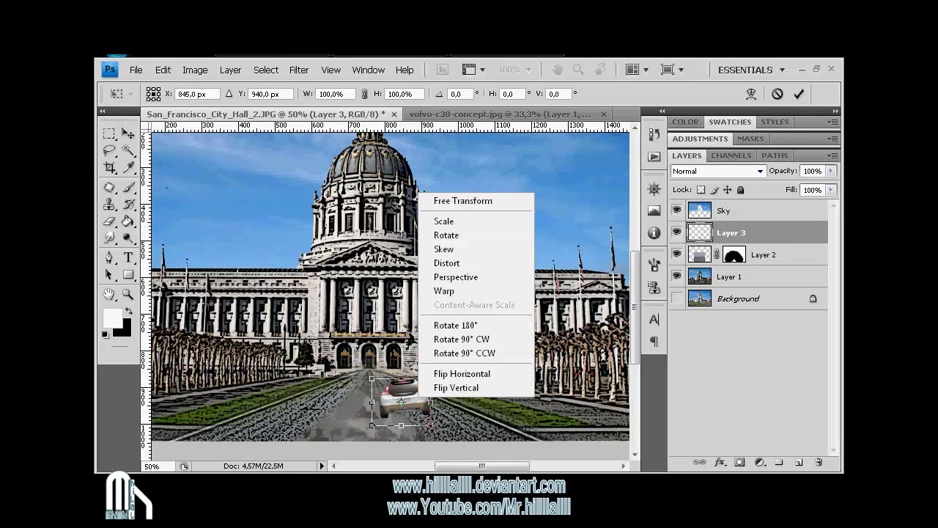
pyautogui.press('Escape')
pyautogui.moveTo(430, 423); pyautogui.dragTo(432, 423)
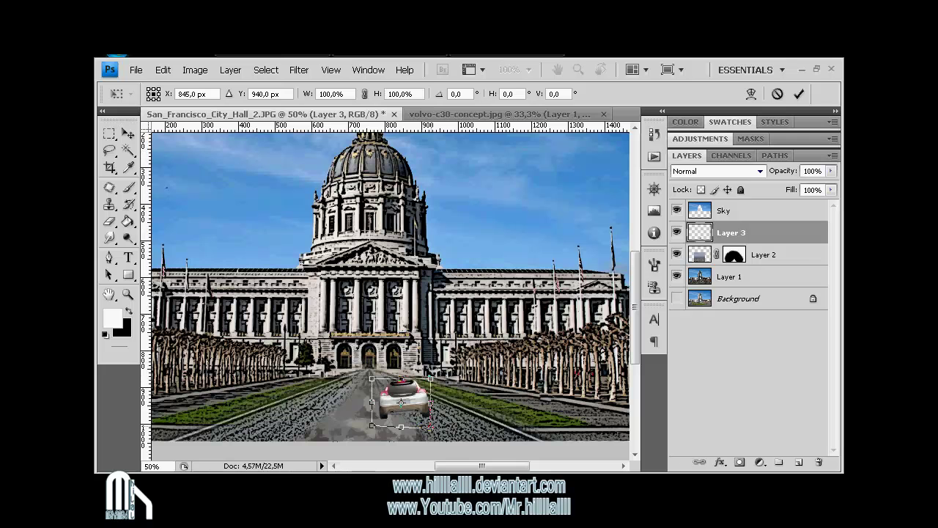
pyautogui.moveTo(372, 379); pyautogui.dragTo(370, 371)
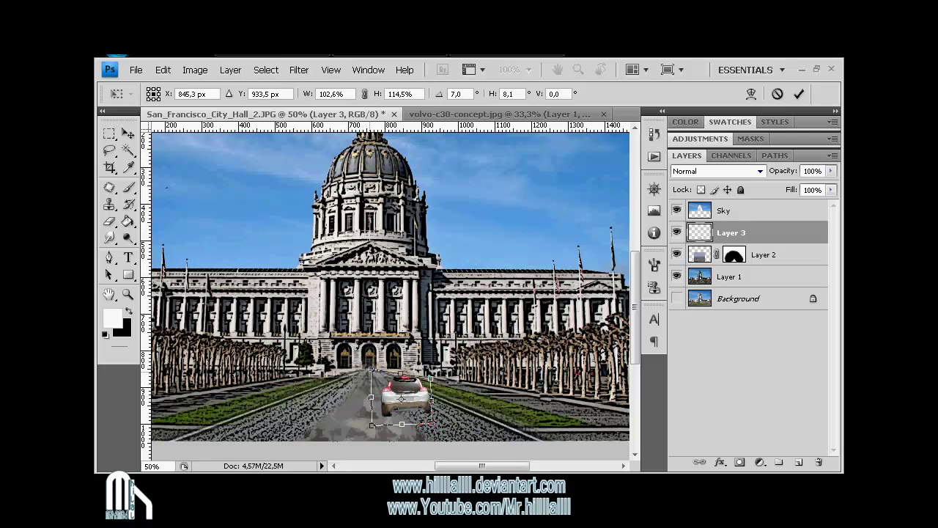
pyautogui.press('Return')
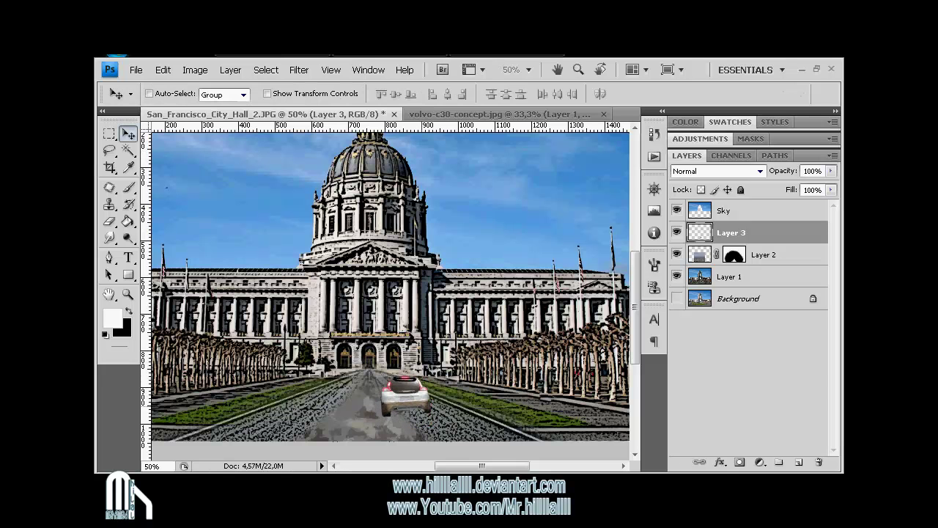
pyautogui.click(299, 69)
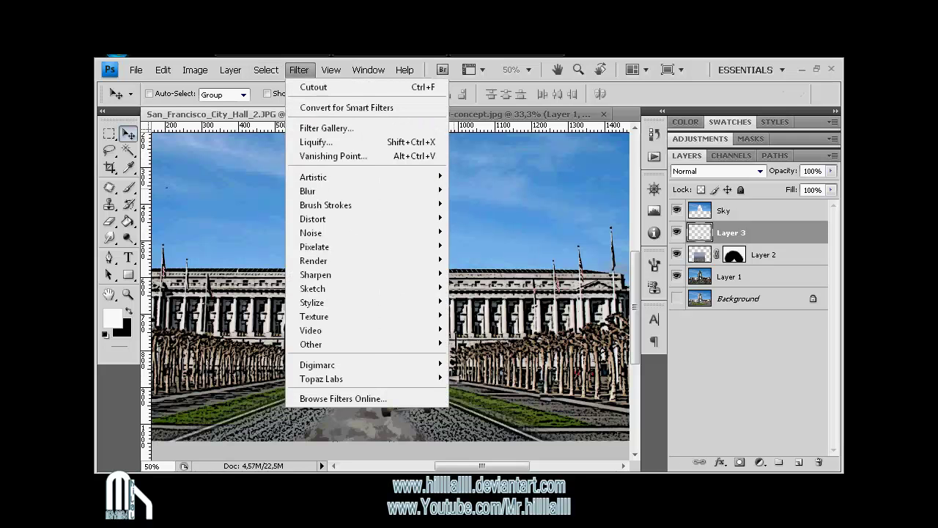
# Apply Cutout, then Poster Edges with reduced Edge Thickness and Edge Intensity 7, to the car
pyautogui.click(327, 127)
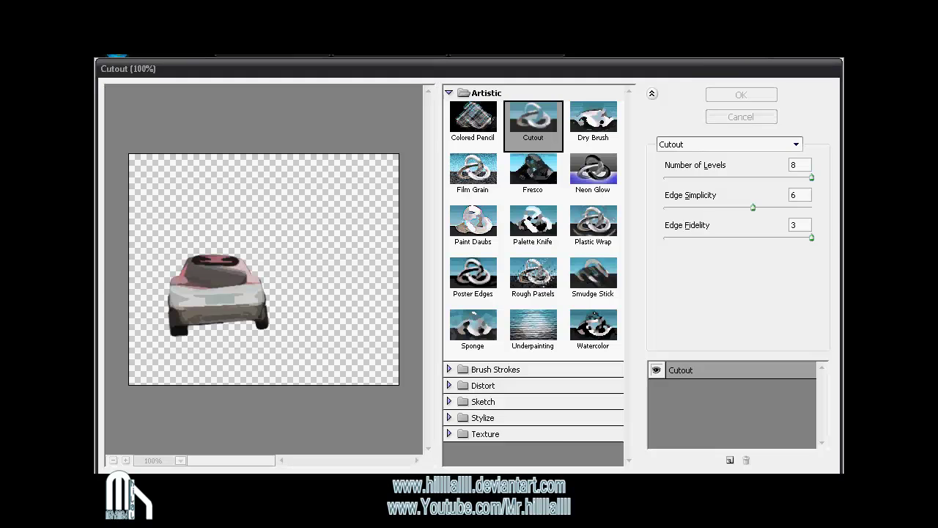
pyautogui.press('Return')
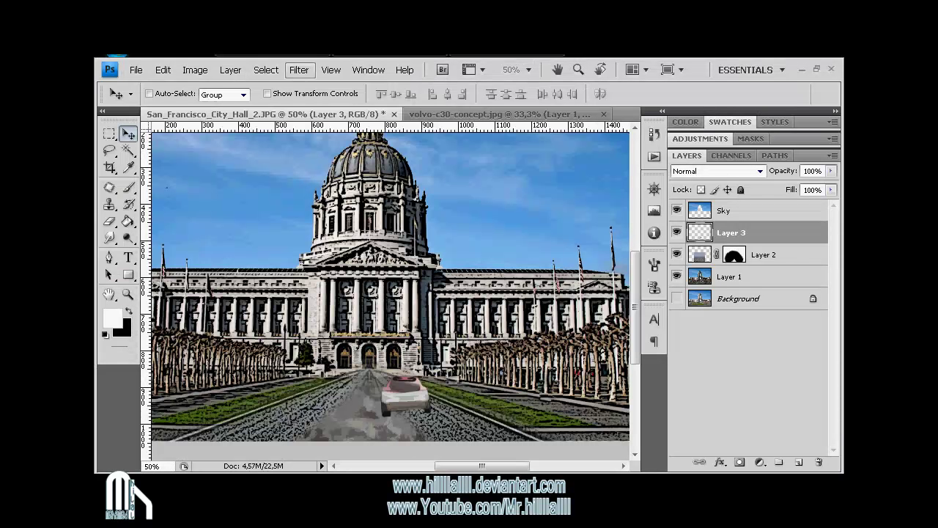
pyautogui.click(298, 70)
pyautogui.moveTo(313, 176)
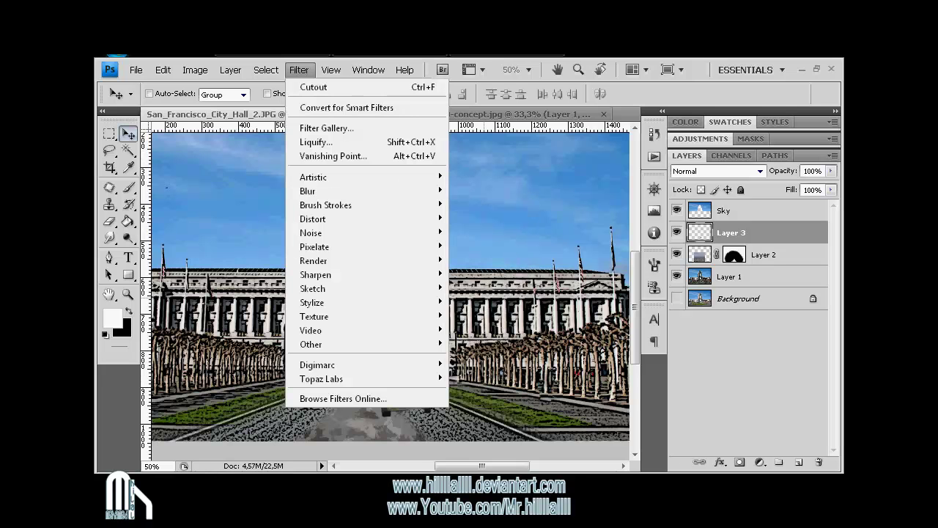
pyautogui.click(326, 128)
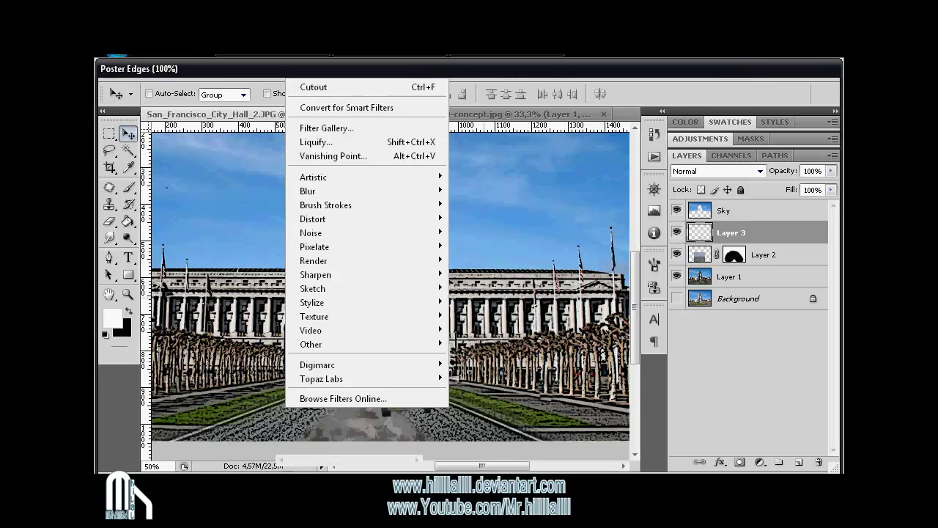
pyautogui.press('Down')
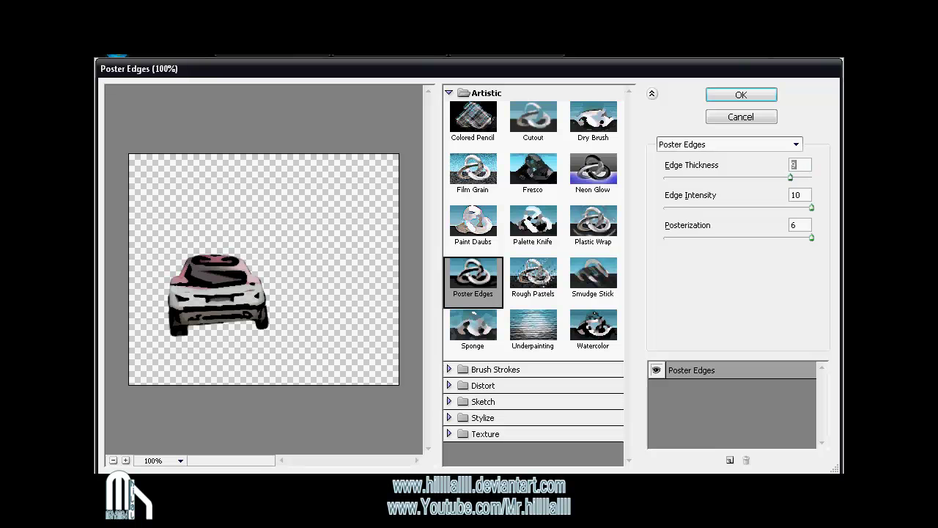
pyautogui.press('Down')
pyautogui.press('Down')
pyautogui.press('Tab')
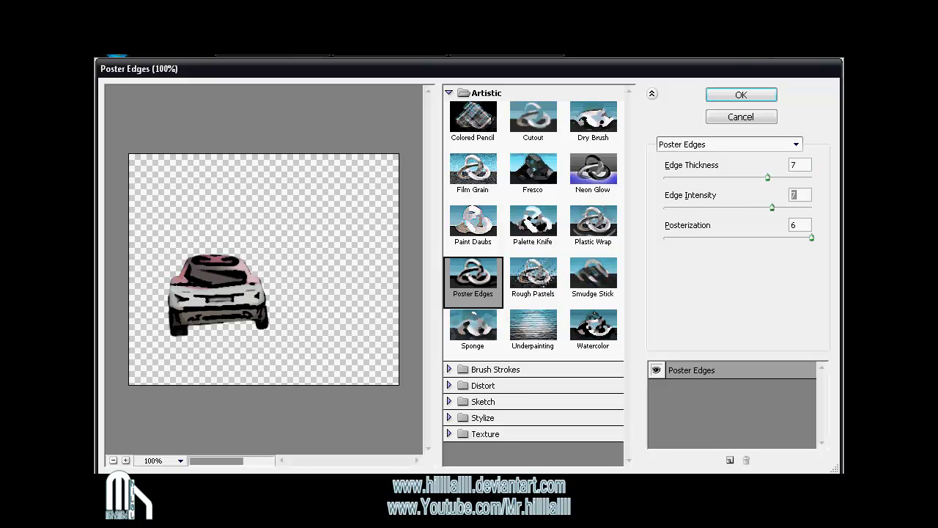
pyautogui.press('Down')
pyautogui.press('Down')
pyautogui.press('Down')
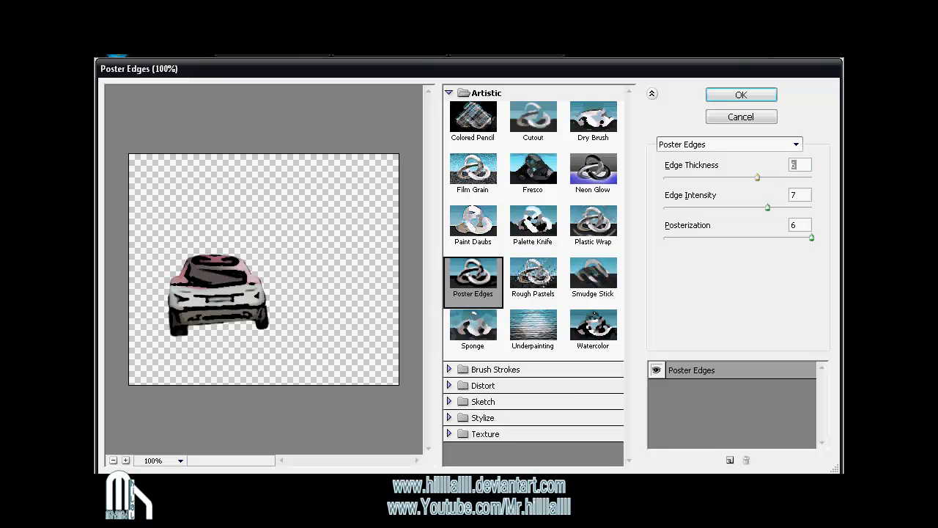
pyautogui.press('Return')
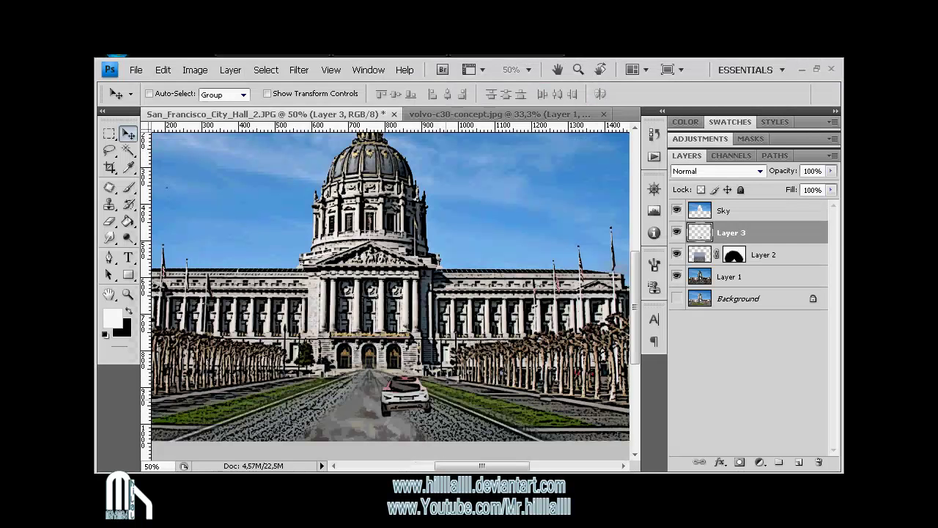
# Nudge the car right and down and skew its corners to sit on the road
pyautogui.hotkey('ctrl', '+')
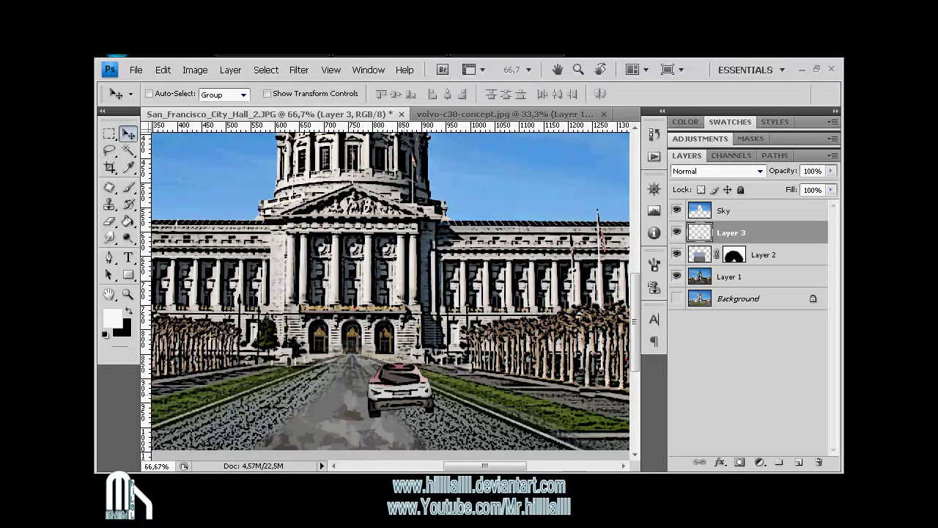
pyautogui.press('Right')
pyautogui.press('Down')
pyautogui.hotkey('ctrl', 't')
pyautogui.rightClick(407, 194)
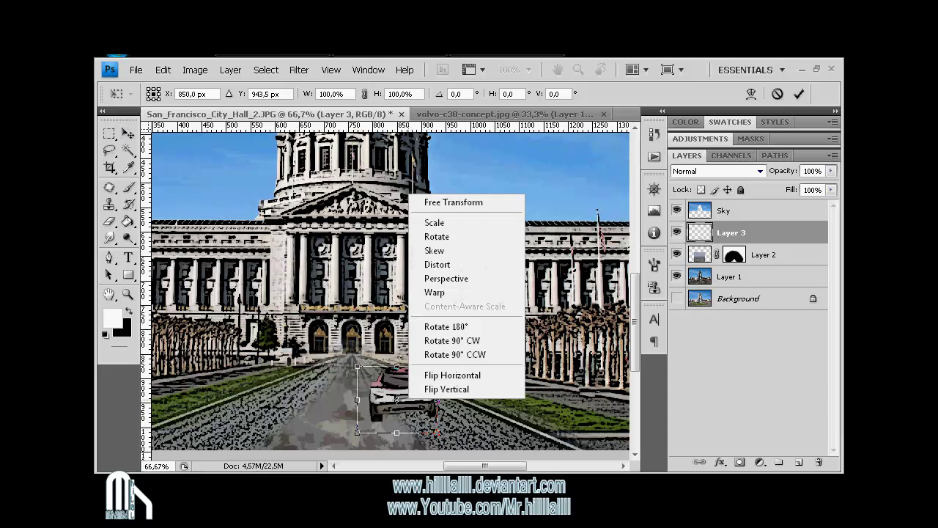
pyautogui.click(451, 251)
pyautogui.moveTo(436, 432); pyautogui.dragTo(437, 439)
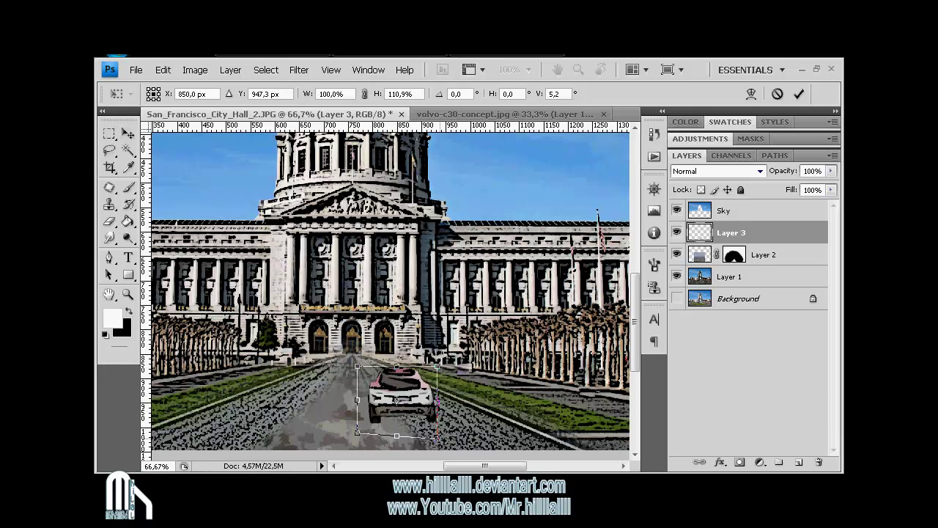
pyautogui.moveTo(438, 365); pyautogui.dragTo(443, 364)
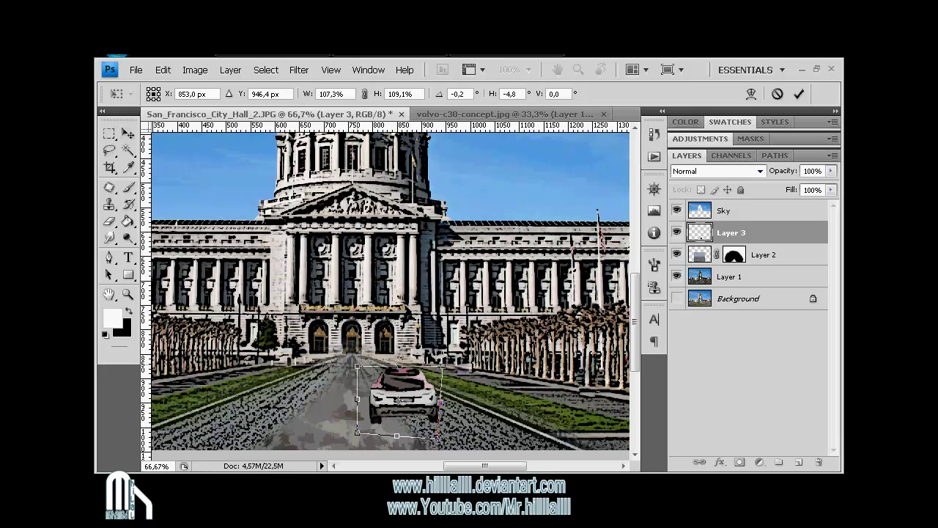
pyautogui.moveTo(357, 365); pyautogui.dragTo(356, 359)
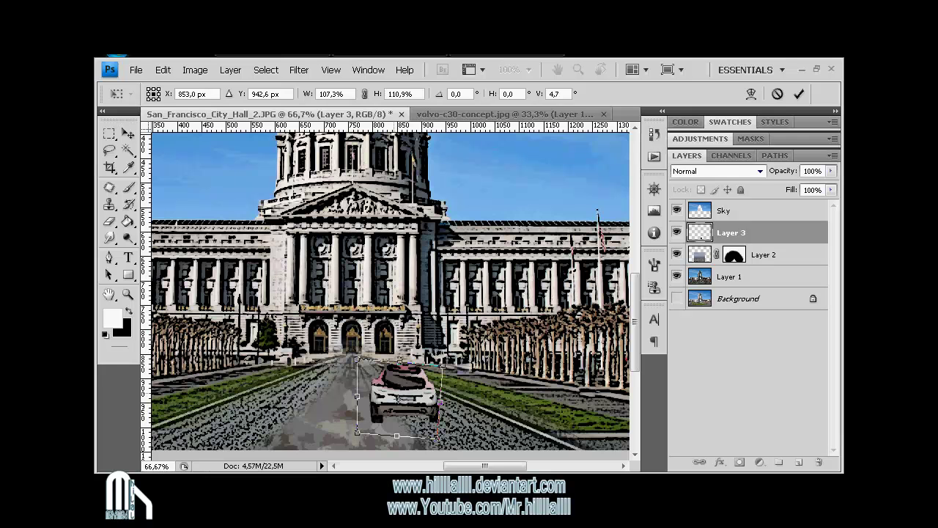
pyautogui.press('Return')
# Scale the car to about 88% and rotate it about -5 degrees
pyautogui.hotkey('ctrl', '-')
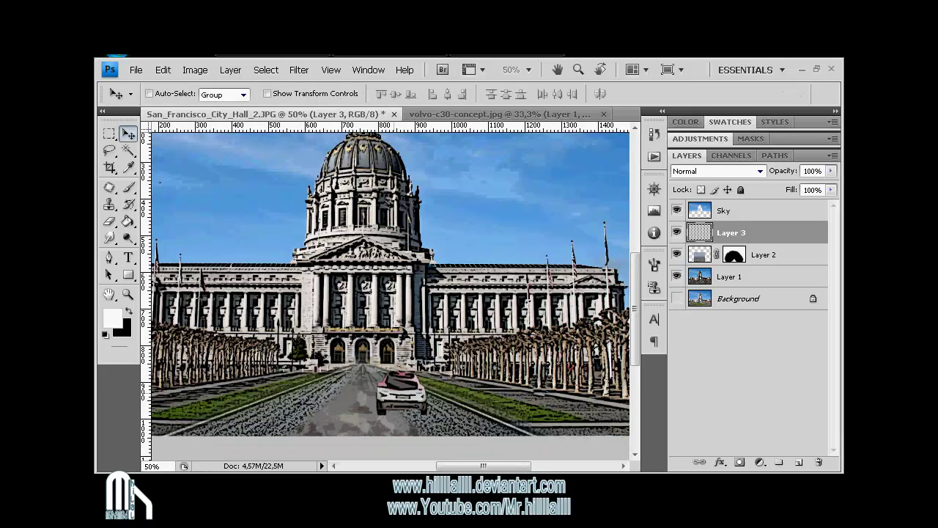
pyautogui.hotkey('ctrl', 't')
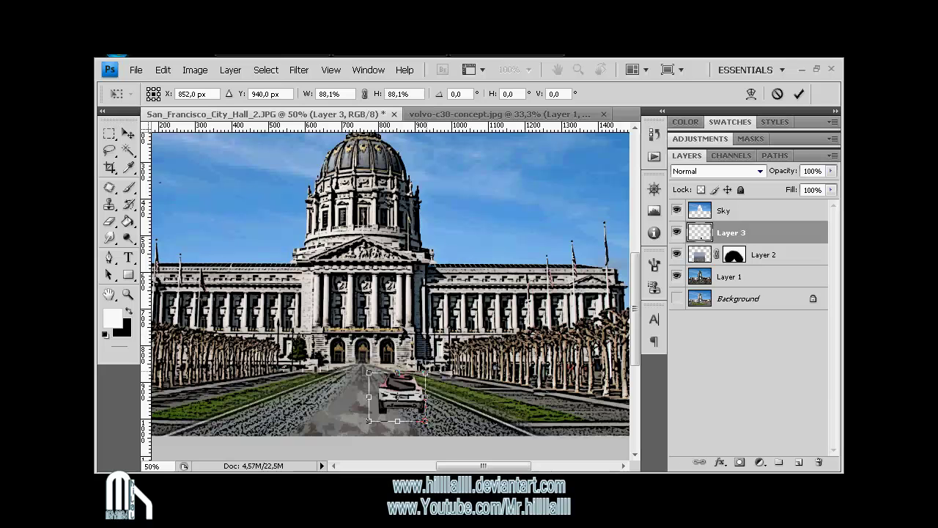
pyautogui.press('Return')
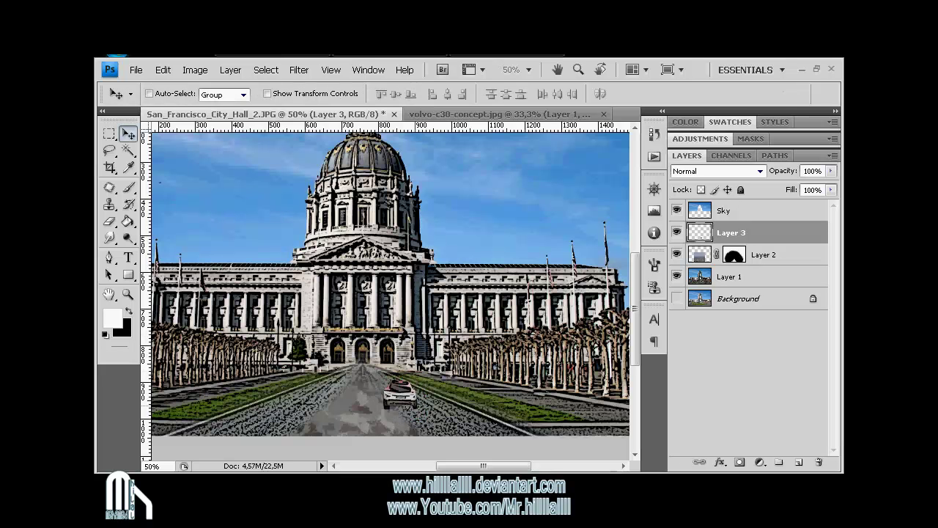
pyautogui.hotkey('ctrl', 't')
pyautogui.moveTo(423, 420); pyautogui.dragTo(418, 412)
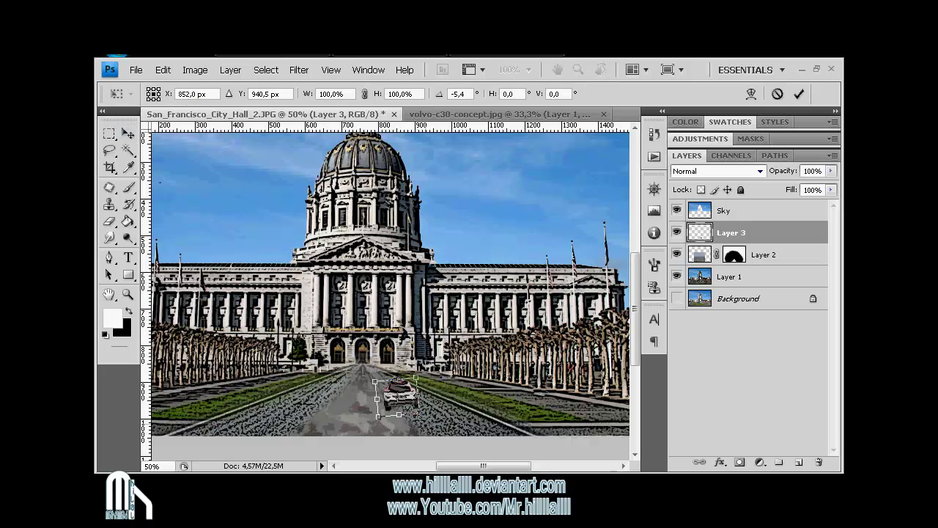
pyautogui.press('Return')
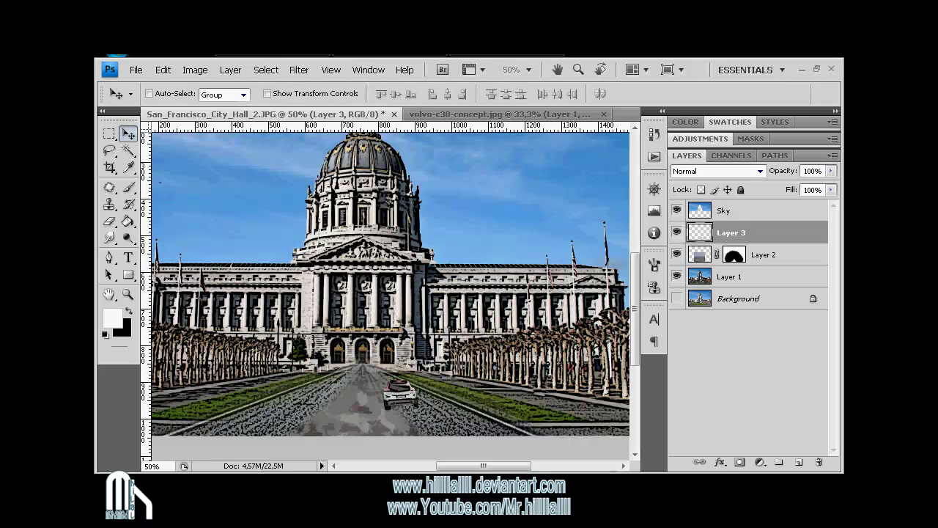
pyautogui.click(498, 114)
# Close volvo-c30-concept without saving and open Volvo_XC60_Hybrid_Concept_001.jpg
pyautogui.click(603, 113)
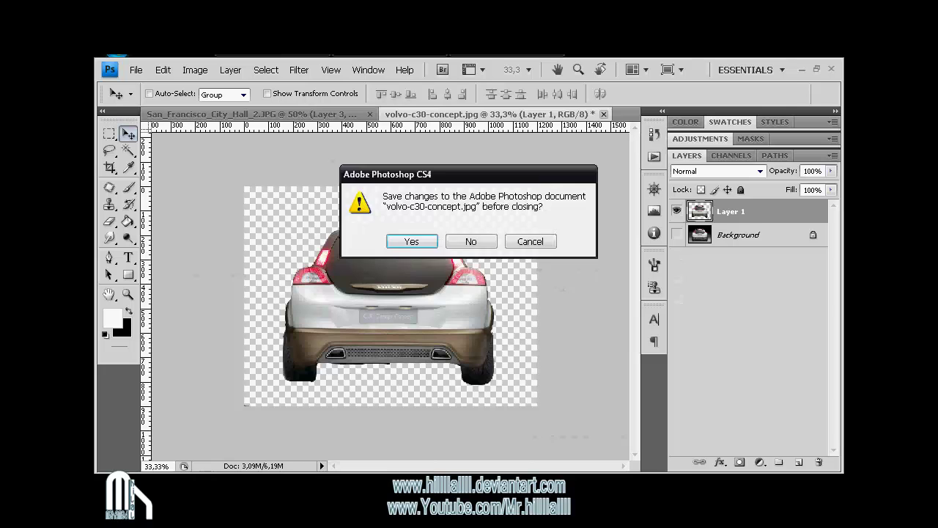
pyautogui.press('n')
pyautogui.hotkey('ctrl', 'o')
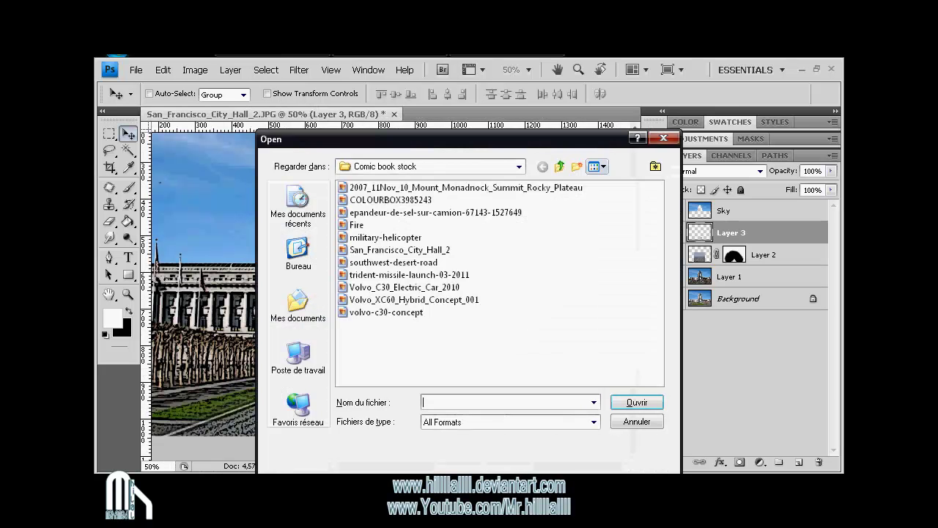
pyautogui.click(597, 167)
pyautogui.click(622, 184)
pyautogui.scroll(-3, 498, 282)
pyautogui.scroll(-1, 498, 282)
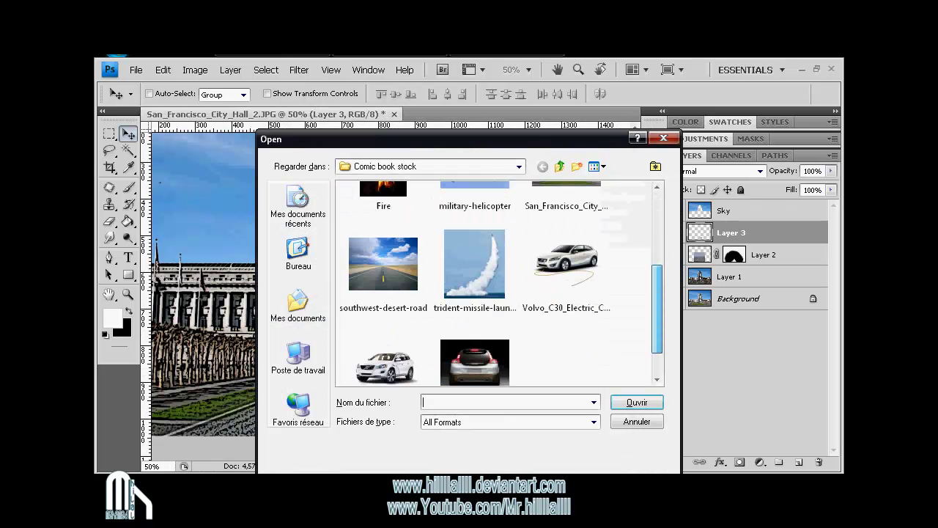
pyautogui.scroll(-1, 498, 282)
pyautogui.doubleClick(475, 246)
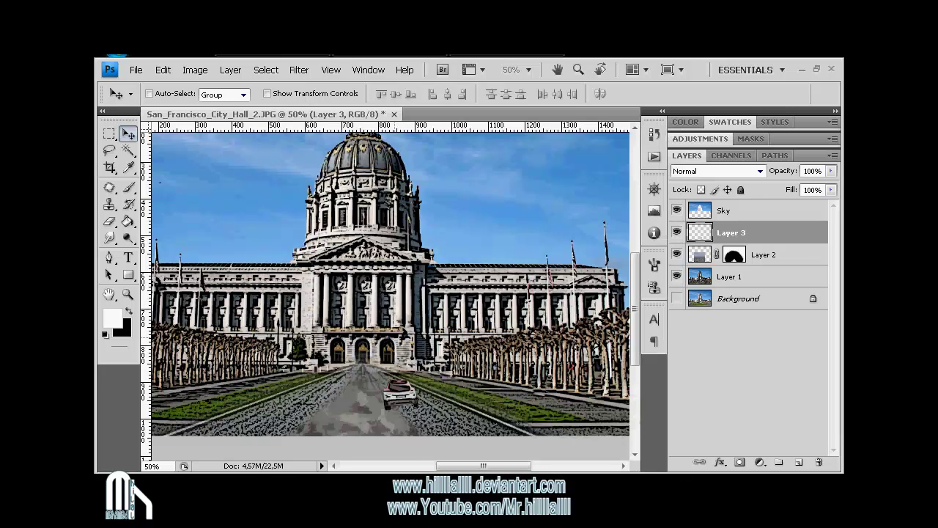
pyautogui.click(544, 293)
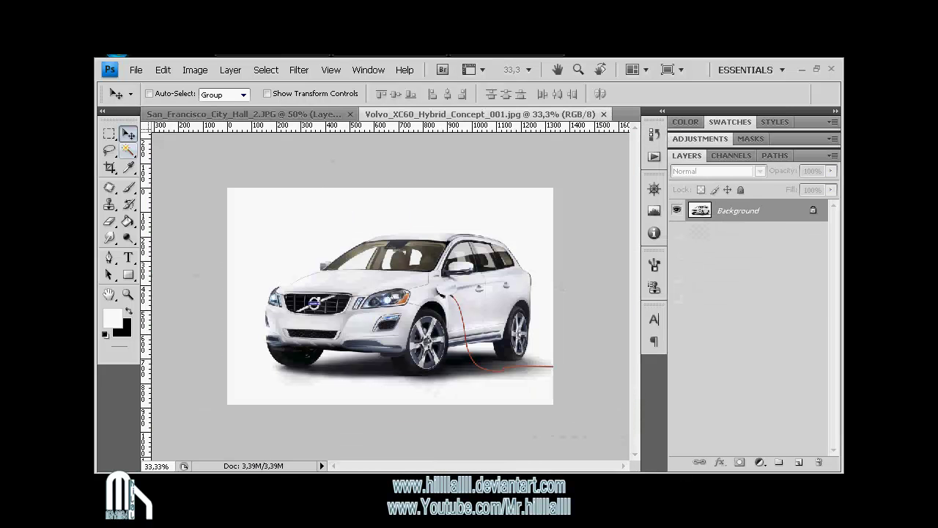
# Select the car via Magic Wand at tolerance 12, inverted, and copy it to Layer 1
pyautogui.press('w')
pyautogui.click(245, 212)
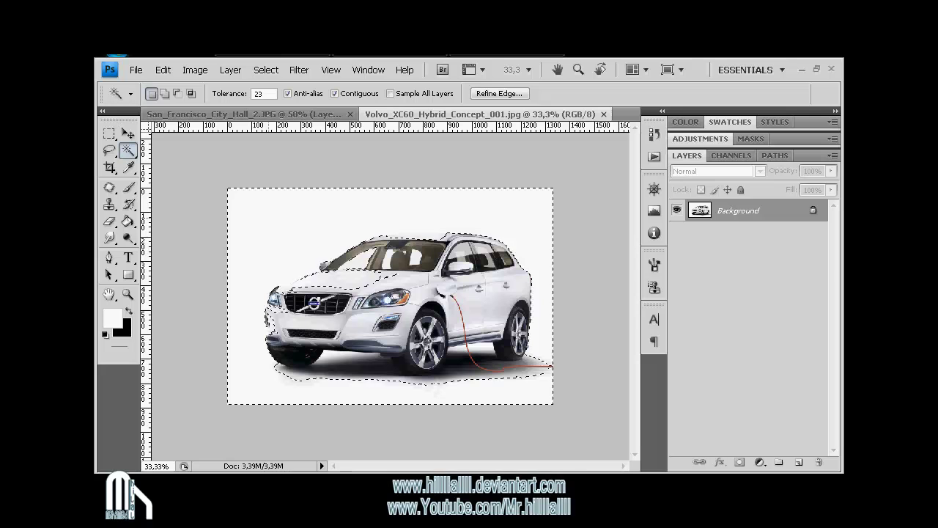
pyautogui.write('12')
pyautogui.click(290, 291)
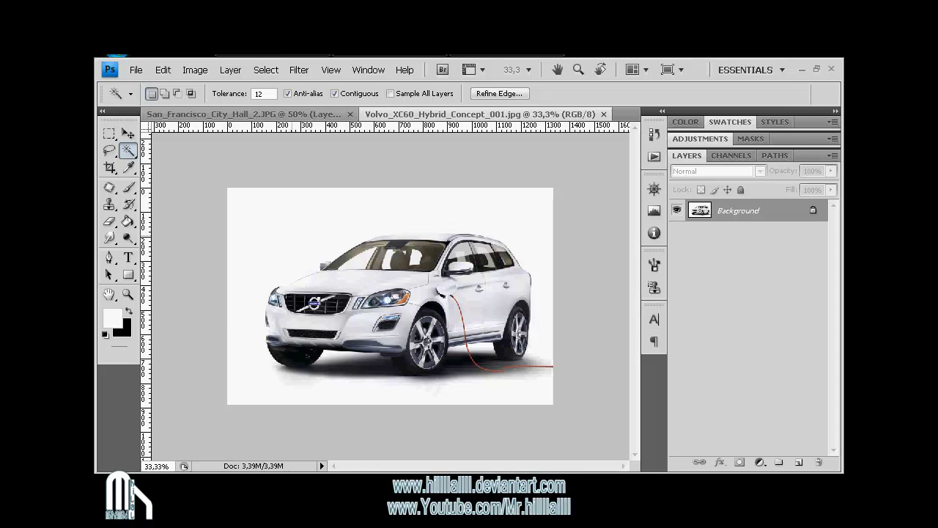
pyautogui.hotkey('ctrl', 'shift', 'i')
pyautogui.hotkey('ctrl', 'j')
# Darken the car layer with Levels by raising the black input
pyautogui.hotkey('ctrl', 'l')
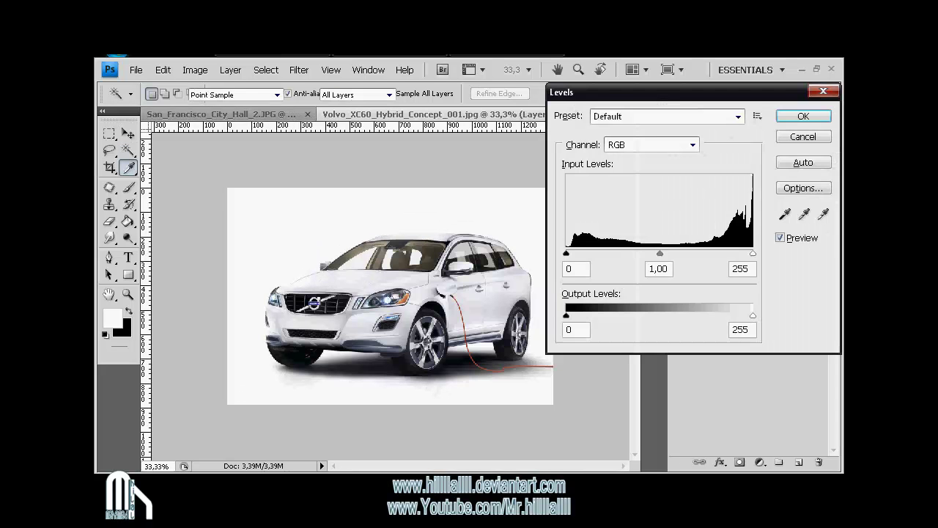
pyautogui.moveTo(589, 253); pyautogui.dragTo(608, 253)
pyautogui.click(804, 116)
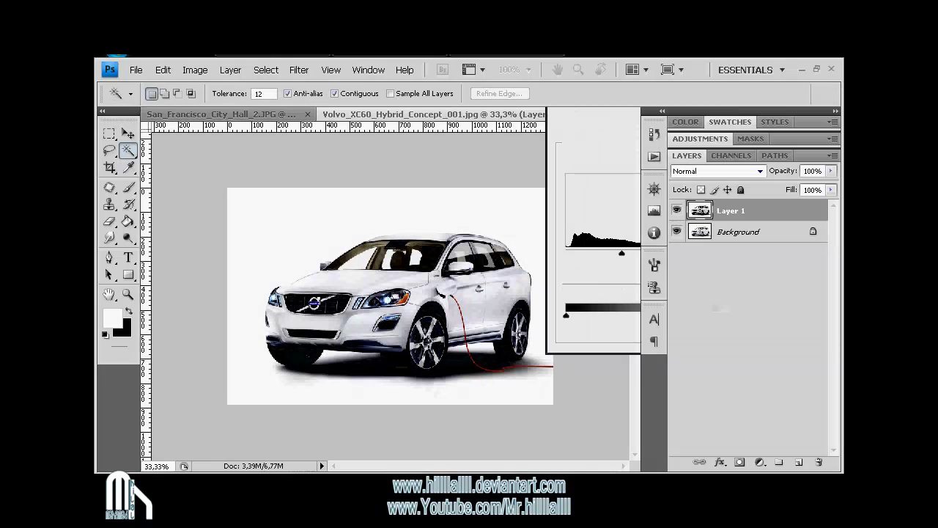
# Select the white background plus the lower-left shadow with the Magic Wand
pyautogui.click(431, 389)
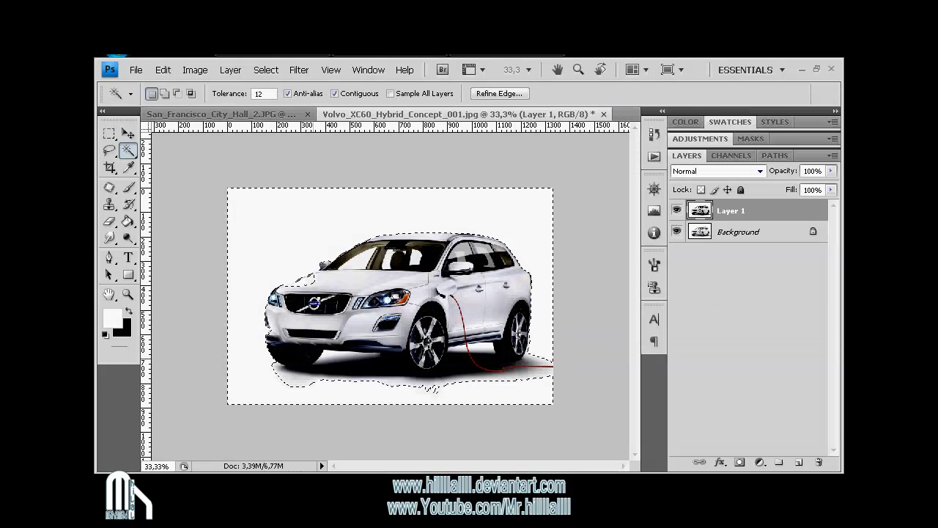
pyautogui.keyDown('shift'); pyautogui.click(436, 388); pyautogui.keyUp('shift')
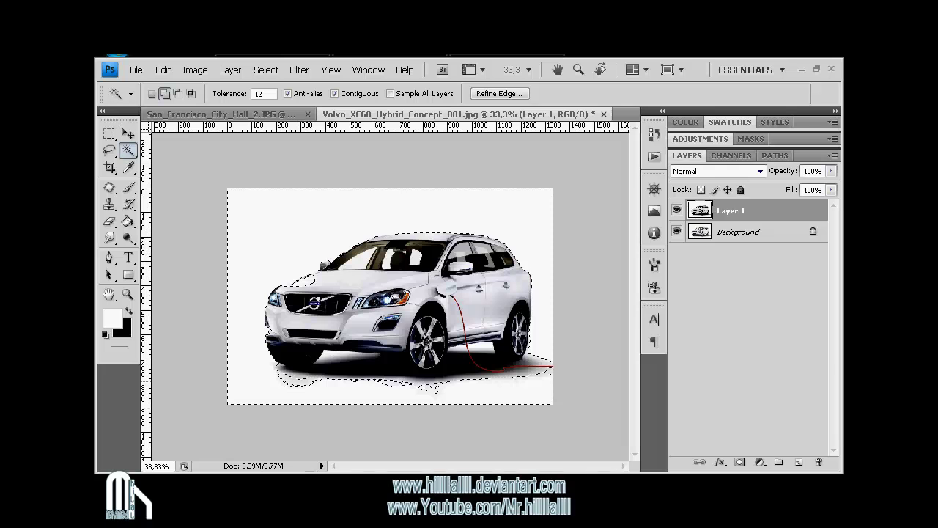
pyautogui.click(293, 377)
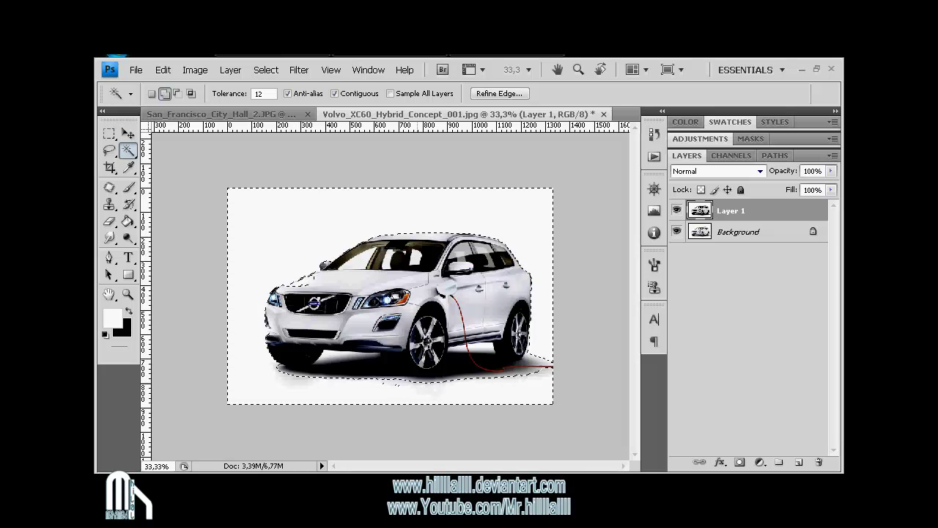
# Trace the XC60's front, bottom edge and rear wheel shadow with the Lasso
pyautogui.click(110, 151)
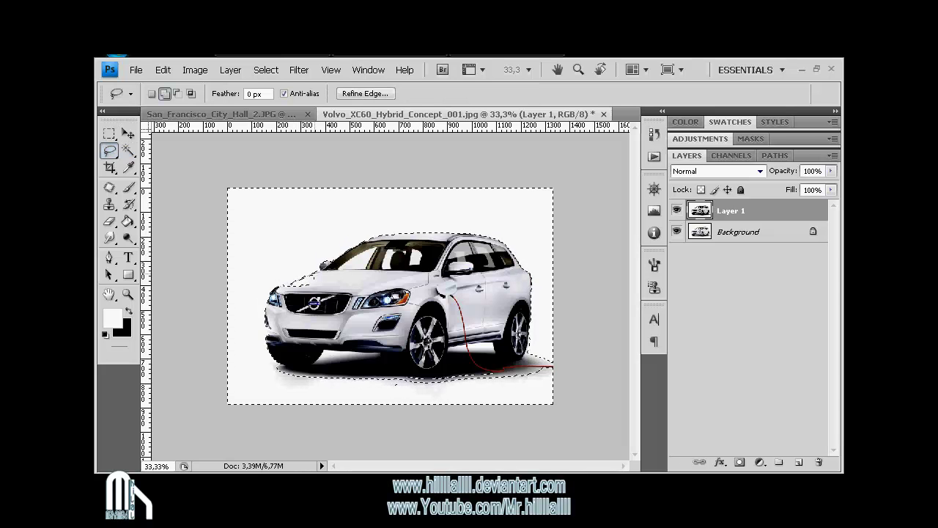
pyautogui.moveTo(278, 287)
pyautogui.mouseDown()
pyautogui.moveTo(331, 283)
pyautogui.moveTo(309, 277)
pyautogui.mouseUp()
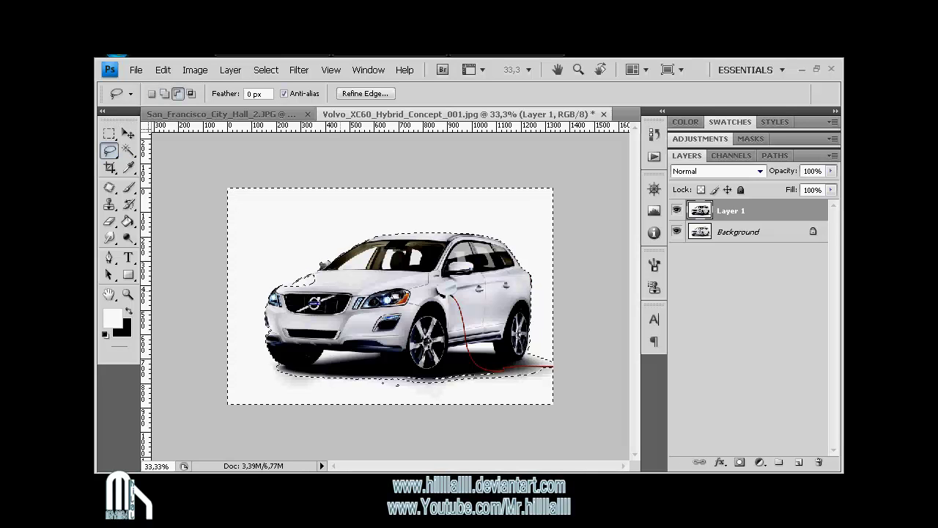
pyautogui.moveTo(542, 300); pyautogui.dragTo(546, 322)
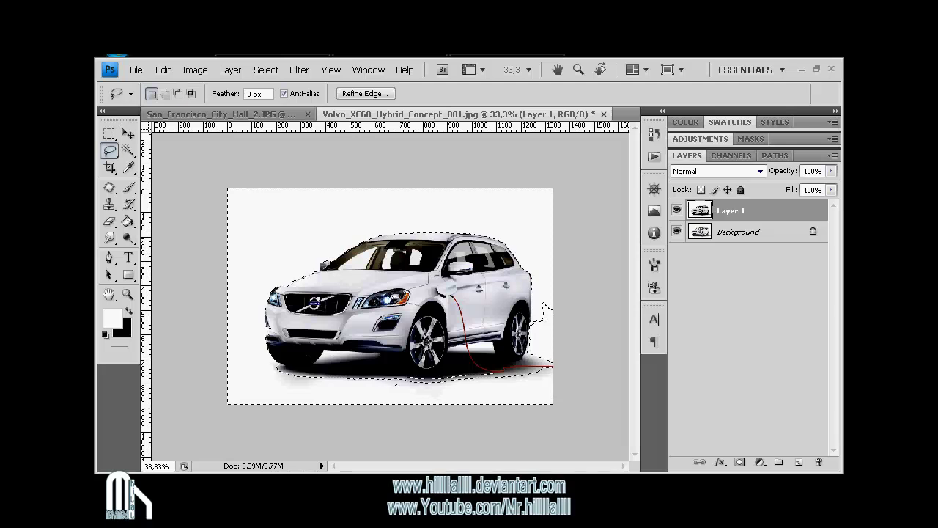
pyautogui.hotkey('ctrl', 'd')
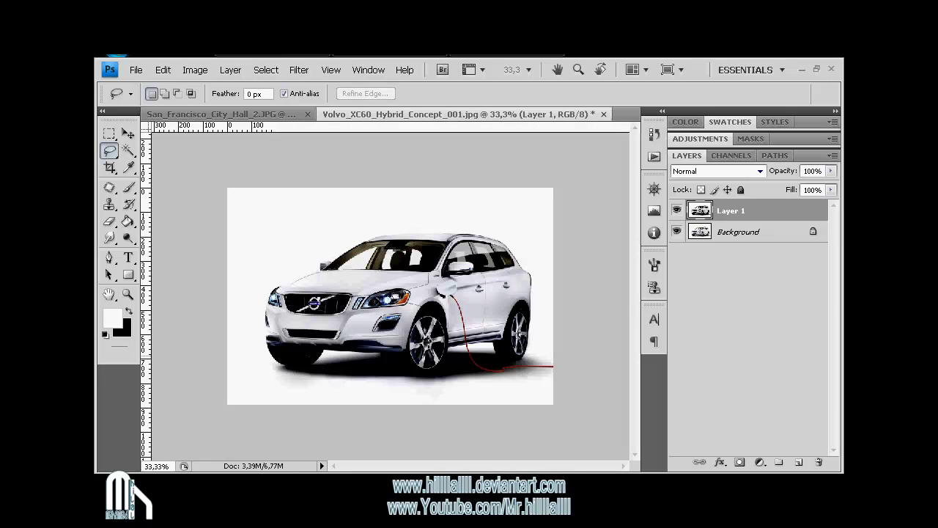
pyautogui.hotkey('ctrl', 'a')
pyautogui.moveTo(410, 370); pyautogui.dragTo(275, 358)
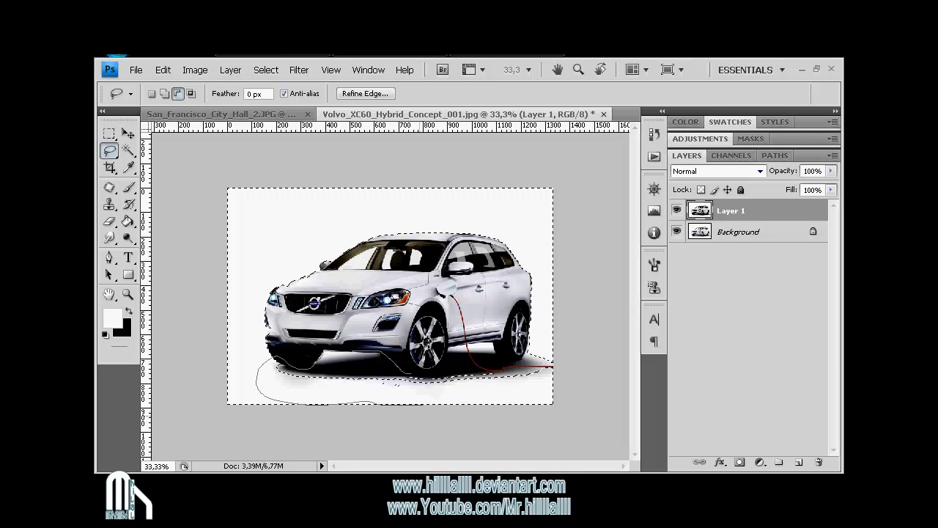
pyautogui.moveTo(276, 358)
pyautogui.mouseDown()
pyautogui.moveTo(421, 378)
pyautogui.moveTo(400, 379)
pyautogui.mouseUp()
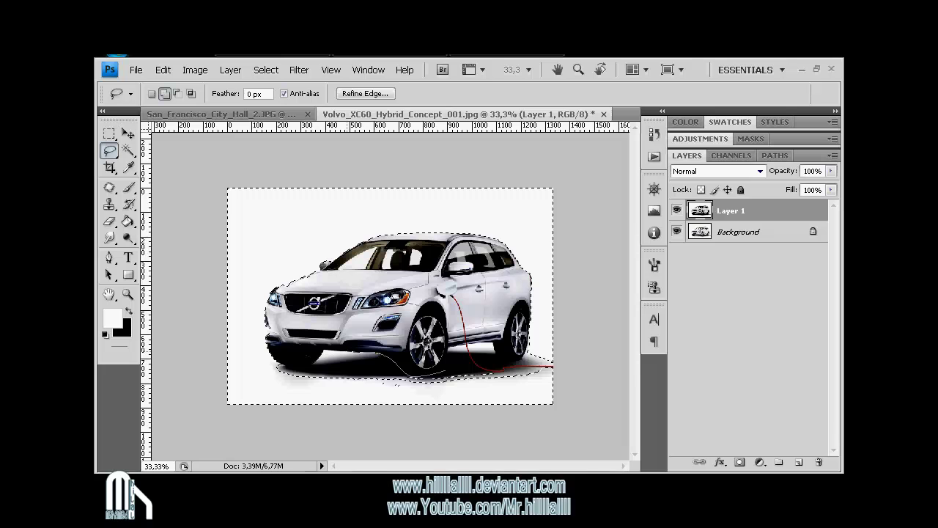
pyautogui.moveTo(273, 360)
pyautogui.mouseDown()
pyautogui.moveTo(440, 403)
pyautogui.moveTo(440, 379)
pyautogui.mouseUp()
pyautogui.moveTo(451, 346); pyautogui.dragTo(535, 341)
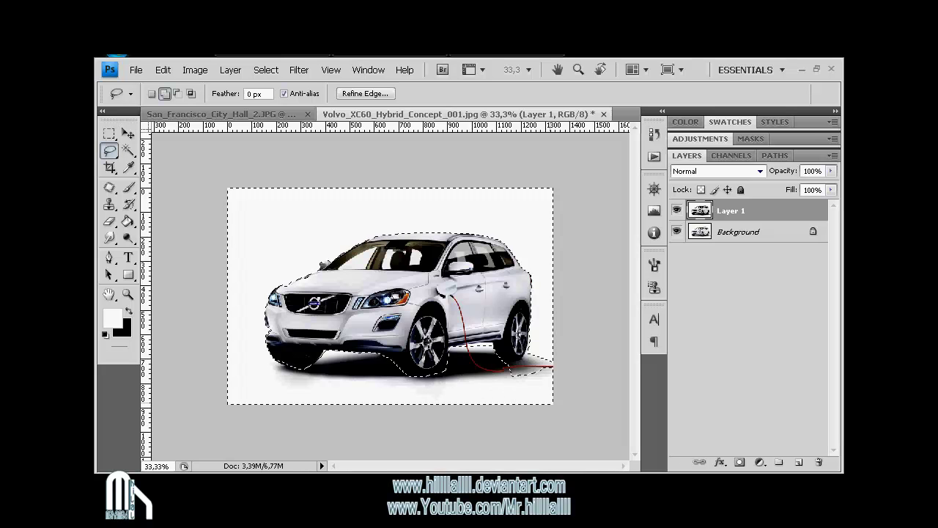
# Add a new empty Layer 2 beneath Layer 1
pyautogui.hotkey('alt', '[')
pyautogui.hotkey('ctrl', 'shift', 'alt', 'n')
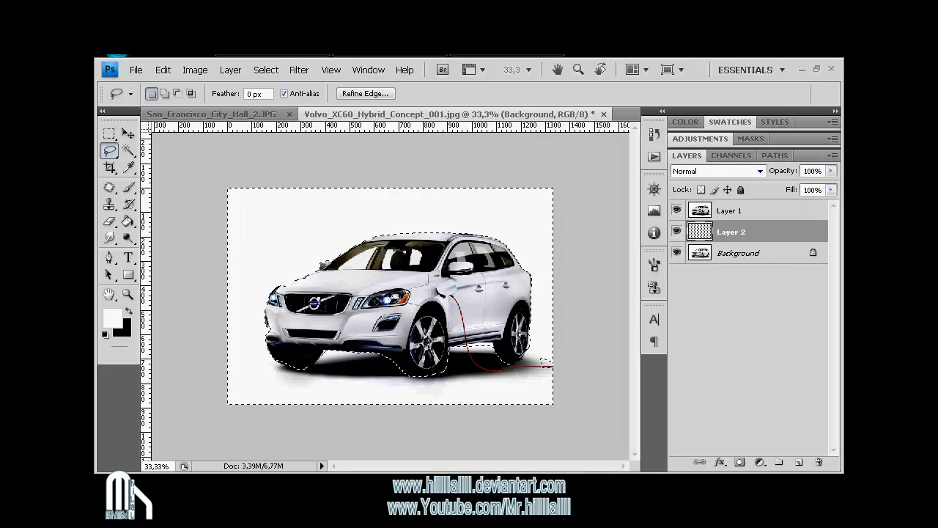
pyautogui.hotkey('ctrl', 'e')
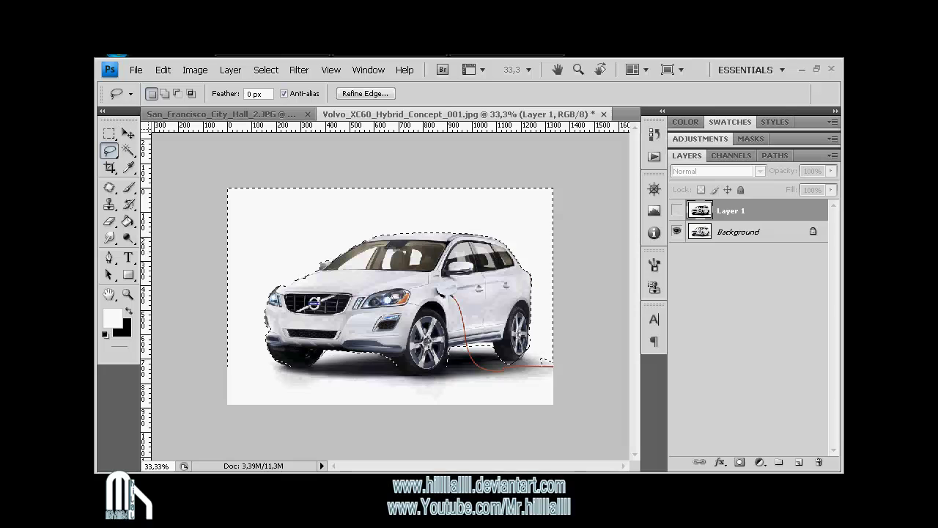
pyautogui.hotkey('alt', '[')
pyautogui.hotkey('ctrl', 'shift', 'alt', 'n')
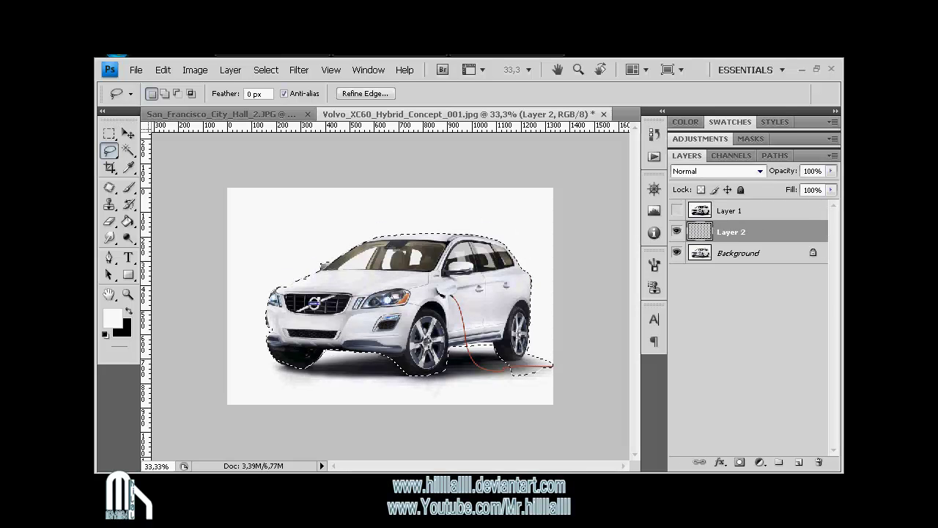
# Hide Background, erase the red cable and patch the cable marks on the door
pyautogui.click(676, 253)
pyautogui.press('r')
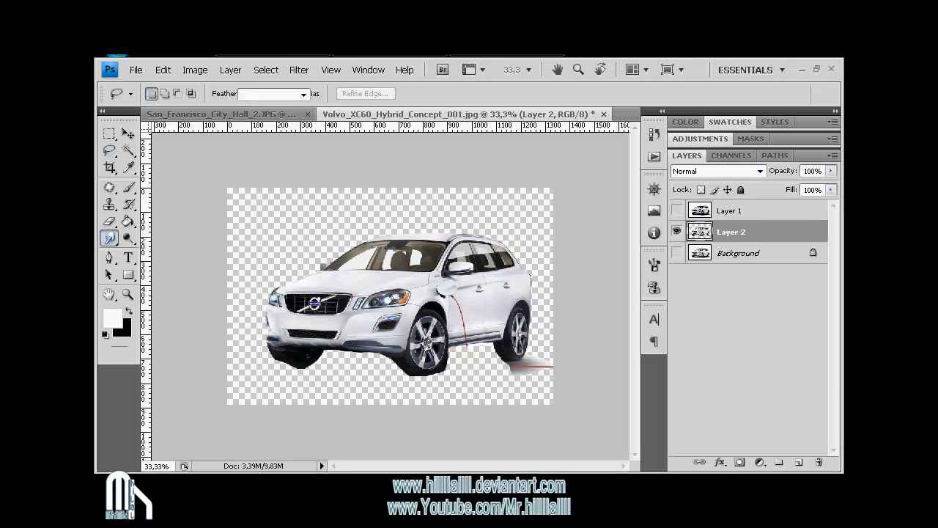
pyautogui.press('e')
pyautogui.moveTo(550, 366); pyautogui.dragTo(509, 360)
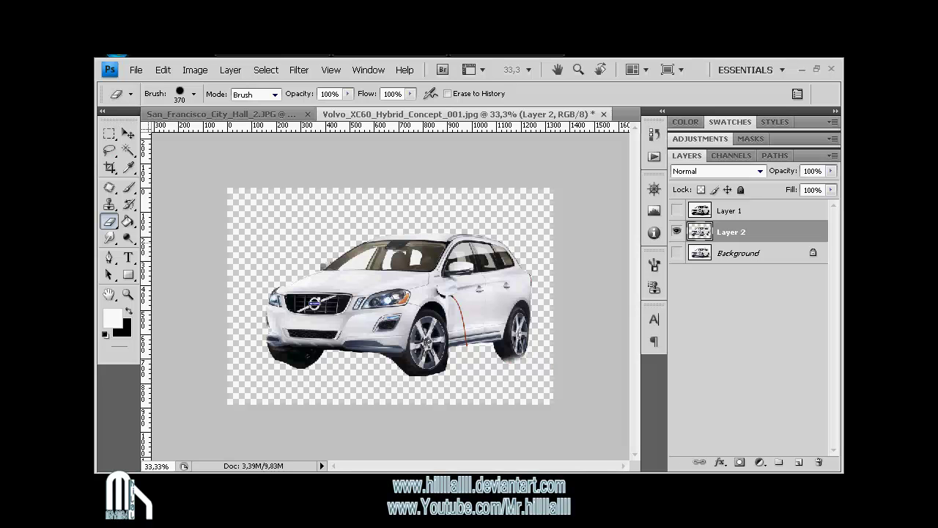
pyautogui.press('j')
pyautogui.moveTo(443, 292)
pyautogui.mouseDown()
pyautogui.moveTo(480, 293)
pyautogui.moveTo(461, 322)
pyautogui.moveTo(467, 332)
pyautogui.moveTo(475, 308)
pyautogui.moveTo(466, 328)
pyautogui.moveTo(495, 335)
pyautogui.mouseUp()
pyautogui.hotkey('ctrl', 'd')
pyautogui.hotkey('ctrl', 'd')
pyautogui.hotkey('ctrl', 'd')
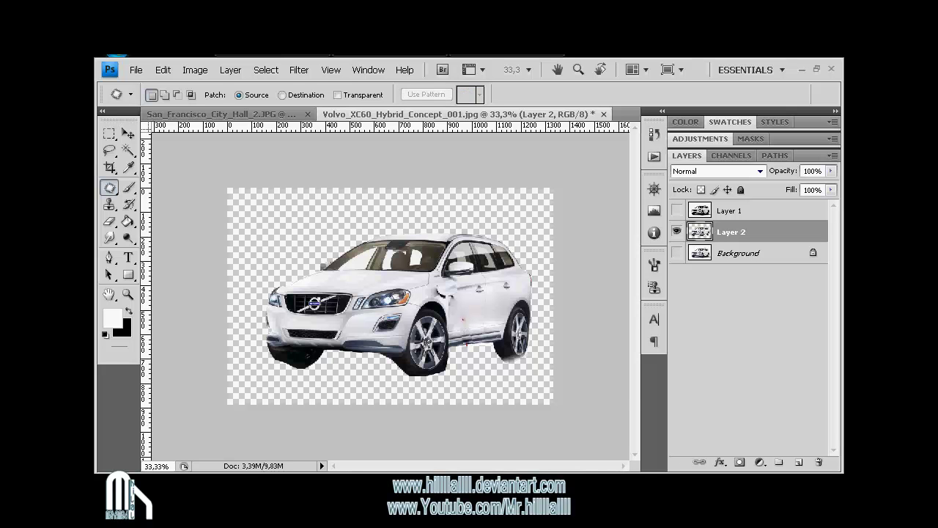
# Erase shadow under the front with a 49 px brush and move the car up-left
pyautogui.press('e')
pyautogui.moveTo(316, 364)
pyautogui.mouseDown()
pyautogui.moveTo(293, 366)
pyautogui.moveTo(272, 352)
pyautogui.mouseUp()
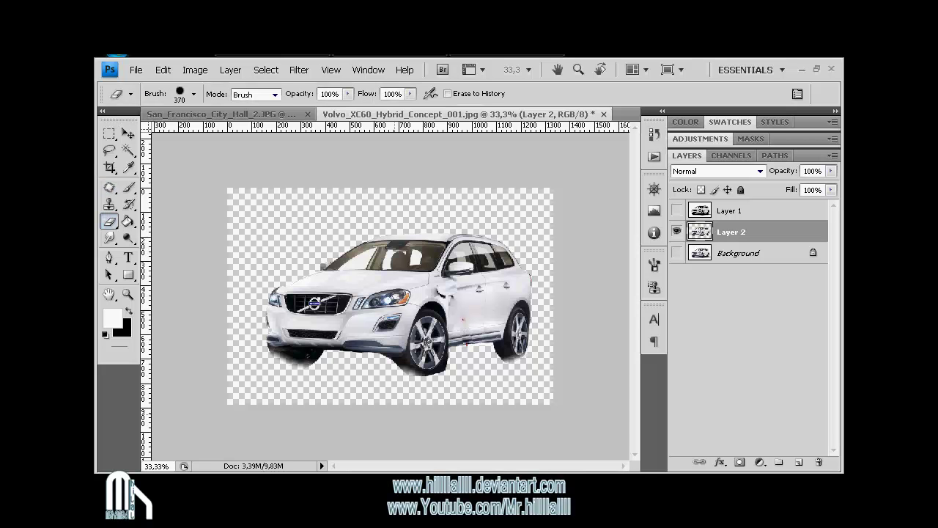
pyautogui.rightClick(480, 267)
pyautogui.write('49')
pyautogui.press('Return')
pyautogui.moveTo(393, 361); pyautogui.dragTo(387, 356)
pyautogui.press('v')
pyautogui.moveTo(396, 308); pyautogui.dragTo(358, 283)
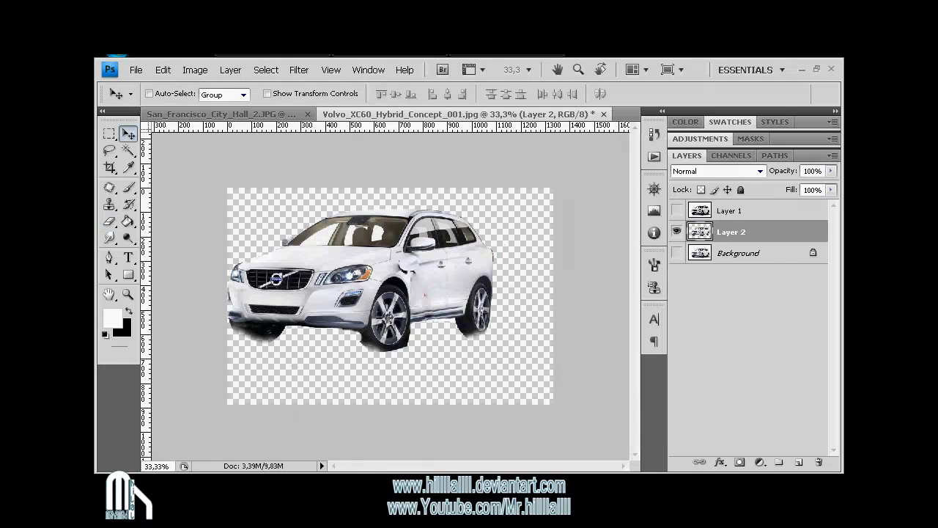
pyautogui.hotkey('ctrl', 'Tab')
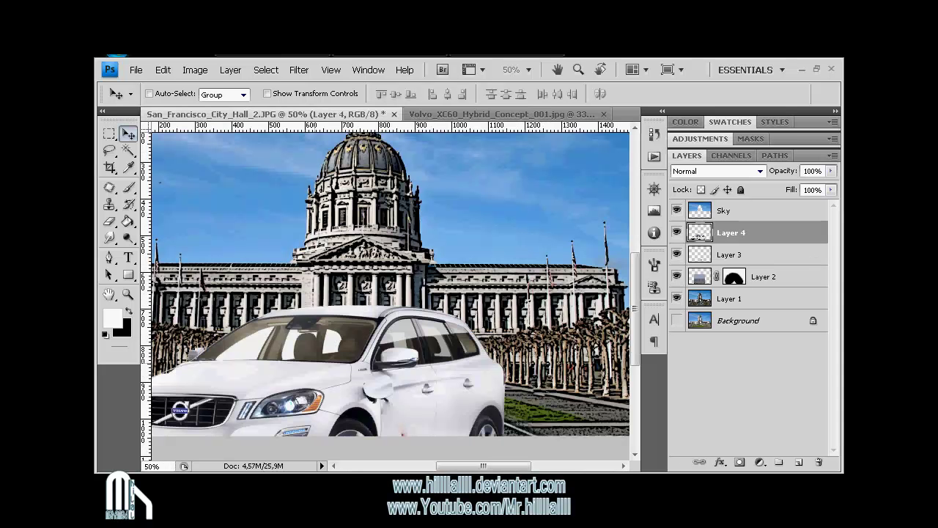
# Darken the car with a Levels black input of 25
pyautogui.hotkey('ctrl', 'l')
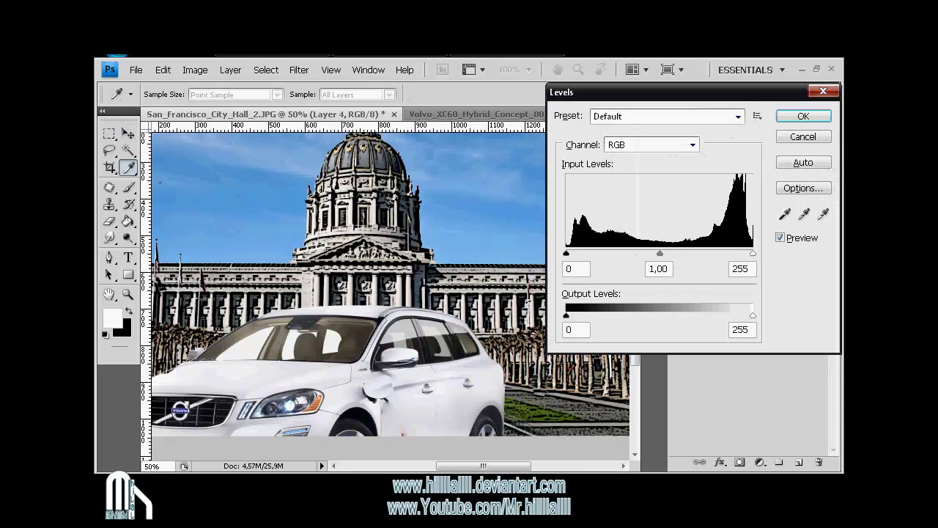
pyautogui.write('25')
pyautogui.press('Return')
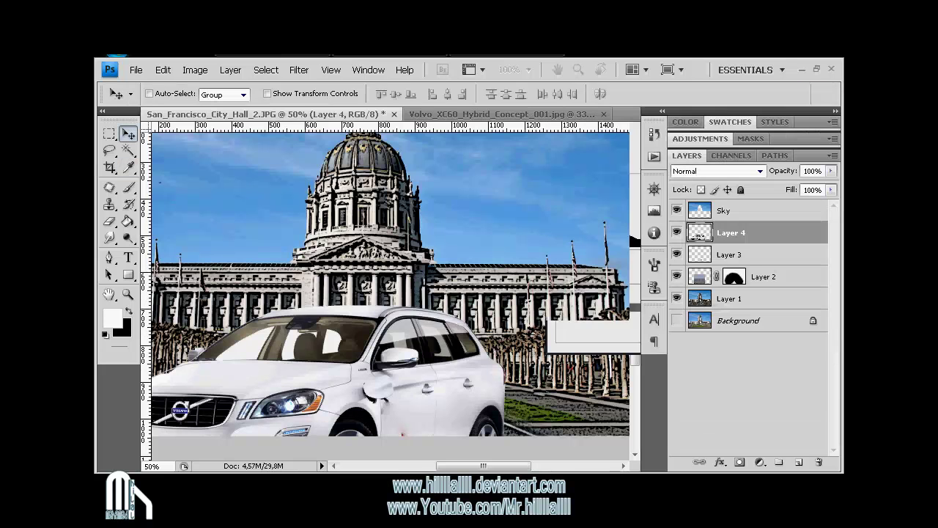
# Apply Poster Edges and then the Artistic Cutout filter to the car
pyautogui.click(299, 70)
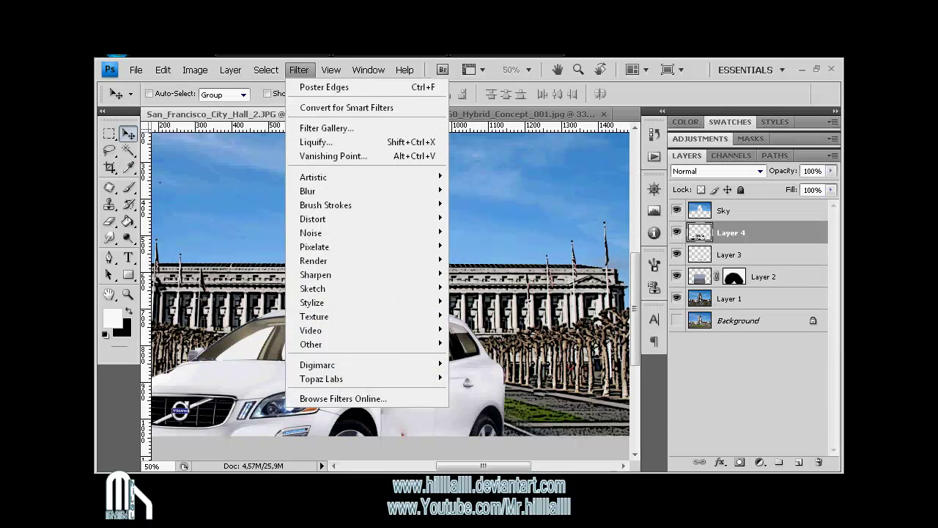
pyautogui.click(323, 86)
pyautogui.click(298, 69)
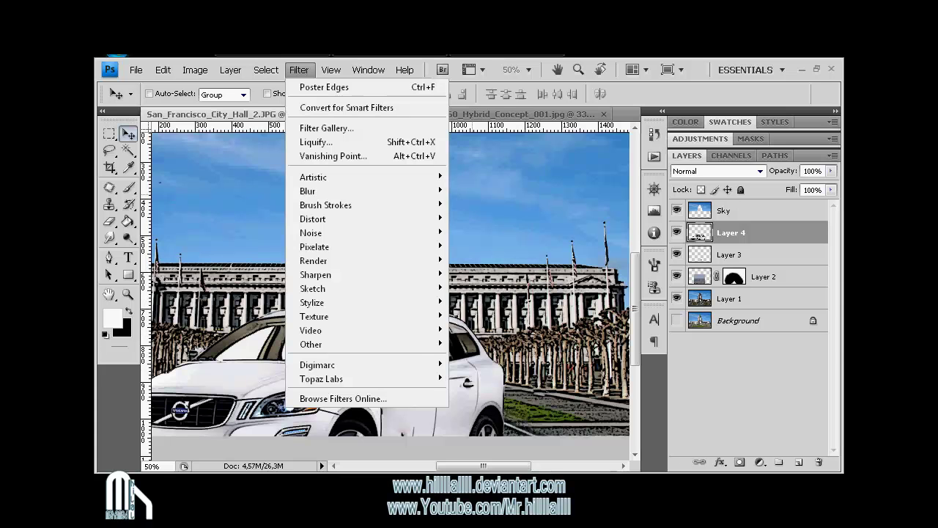
pyautogui.click(327, 127)
pyautogui.click(741, 94)
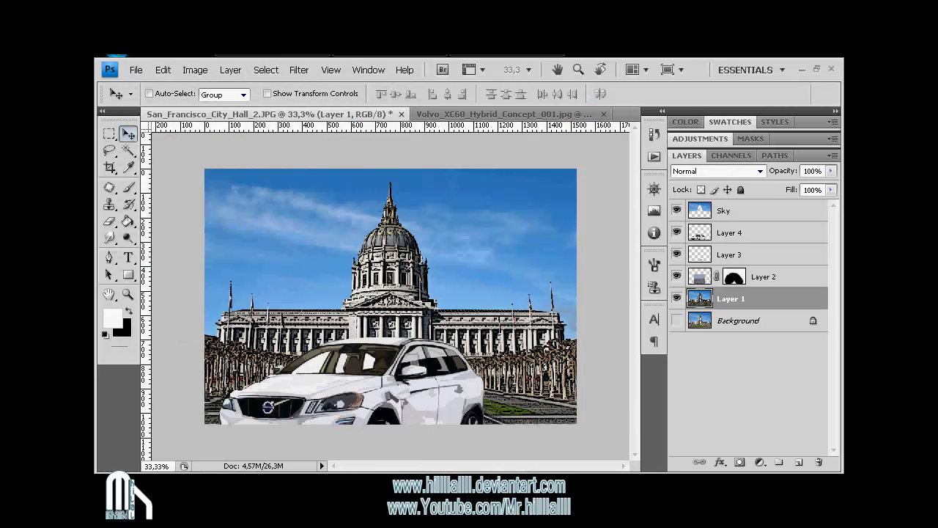
# Shrink Layer 4's car, flip it upside down and tilt it onto the road
pyautogui.click(731, 233)
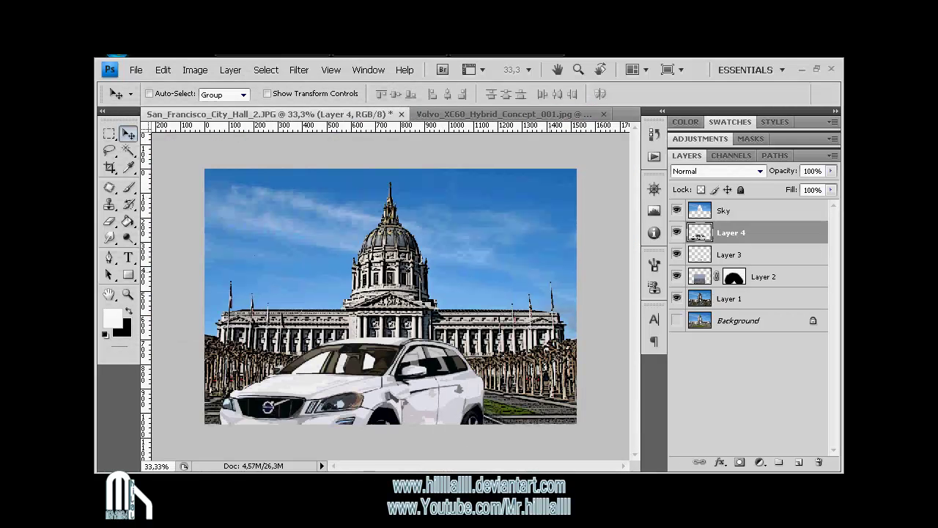
pyautogui.hotkey('ctrl', 't')
pyautogui.moveTo(218, 341); pyautogui.dragTo(286, 375)
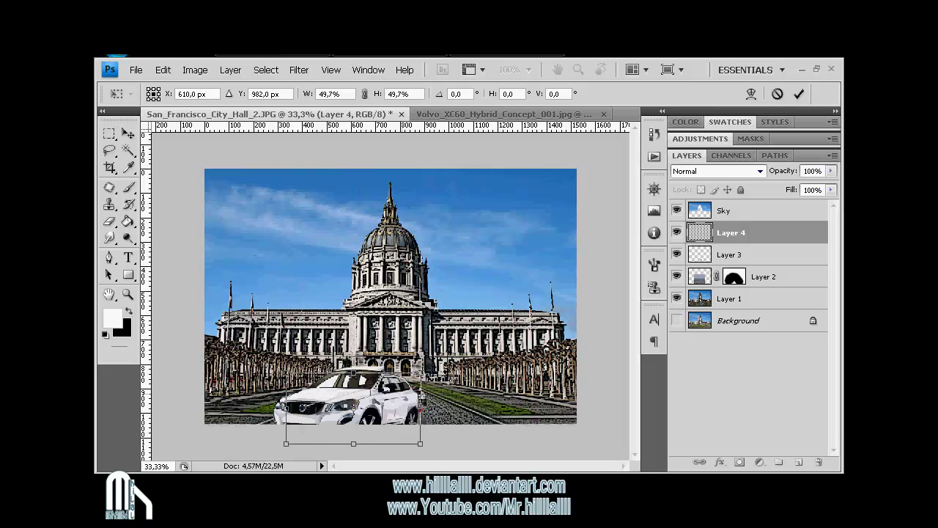
pyautogui.rightClick(401, 189)
pyautogui.click(445, 369)
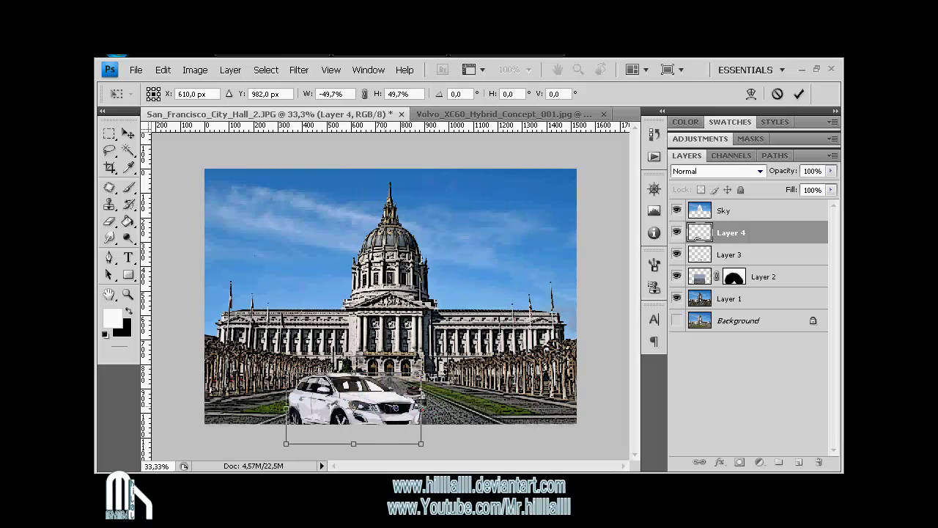
pyautogui.rightClick(384, 200)
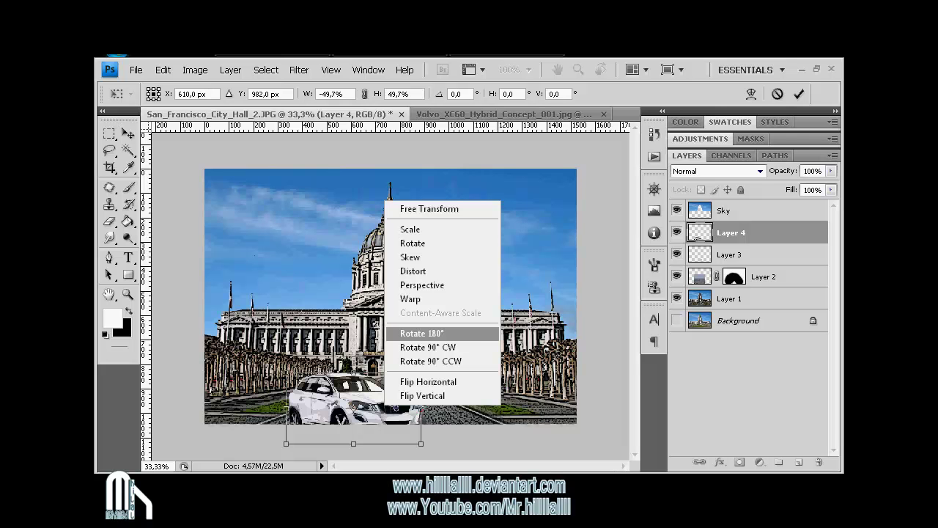
pyautogui.click(433, 396)
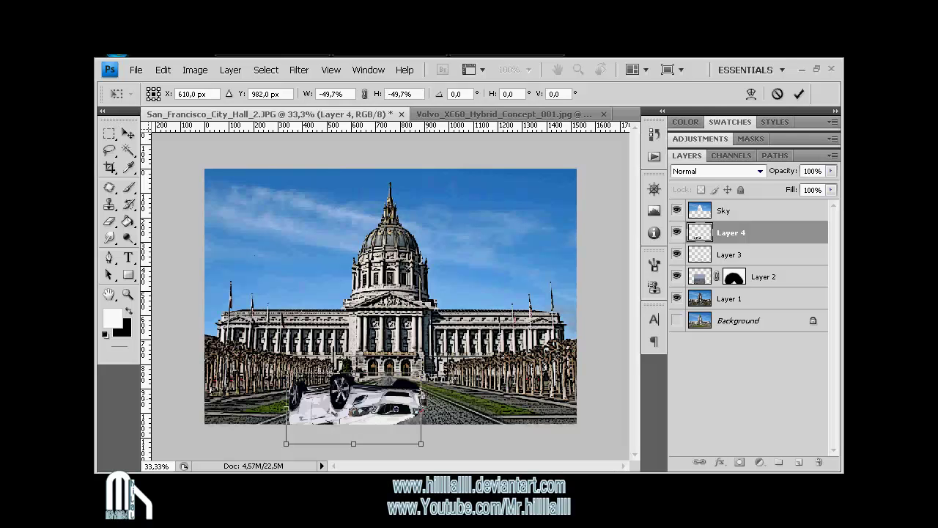
pyautogui.rightClick(398, 400)
pyautogui.click(436, 376)
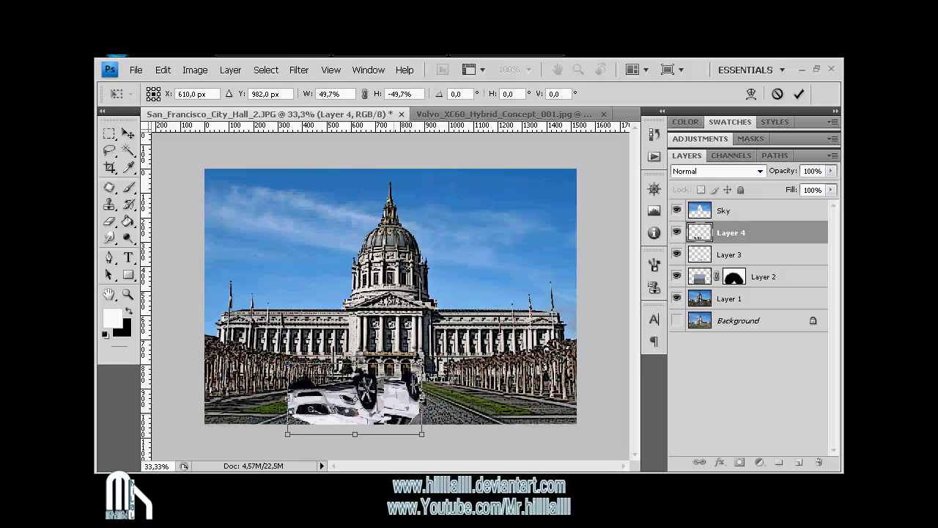
pyautogui.moveTo(408, 420)
pyautogui.mouseDown()
pyautogui.moveTo(349, 387)
pyautogui.moveTo(313, 405)
pyautogui.mouseUp()
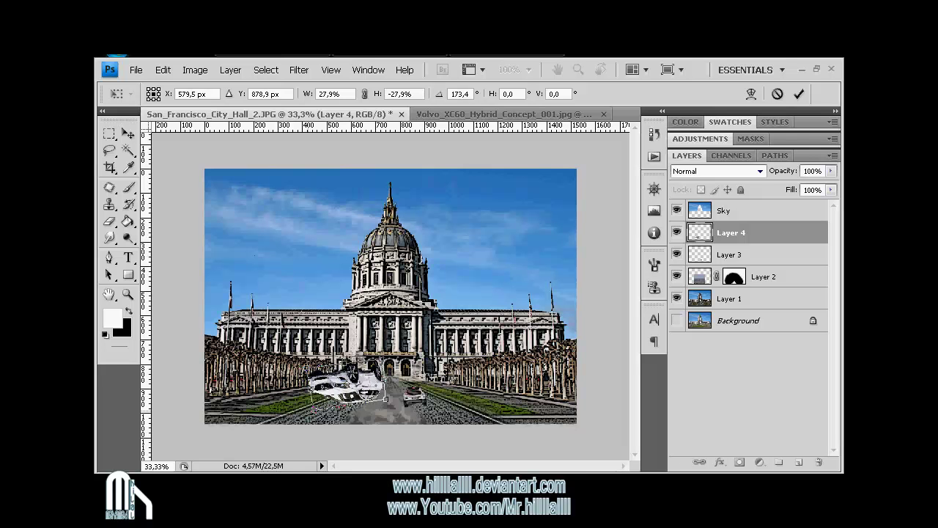
pyautogui.press('Return')
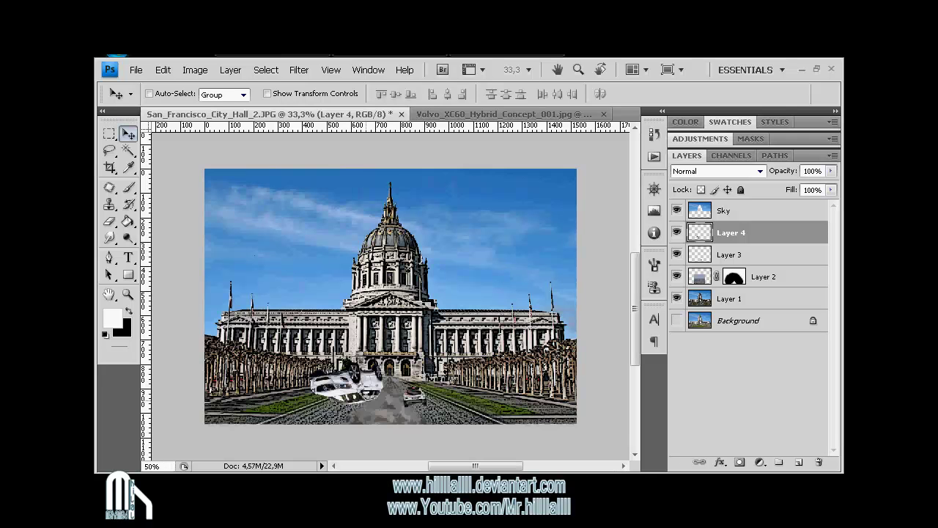
# Scale the car to about 75% and distort it to sit on the road's left
pyautogui.hotkey('ctrl', '+')
pyautogui.hotkey('ctrl', 't')
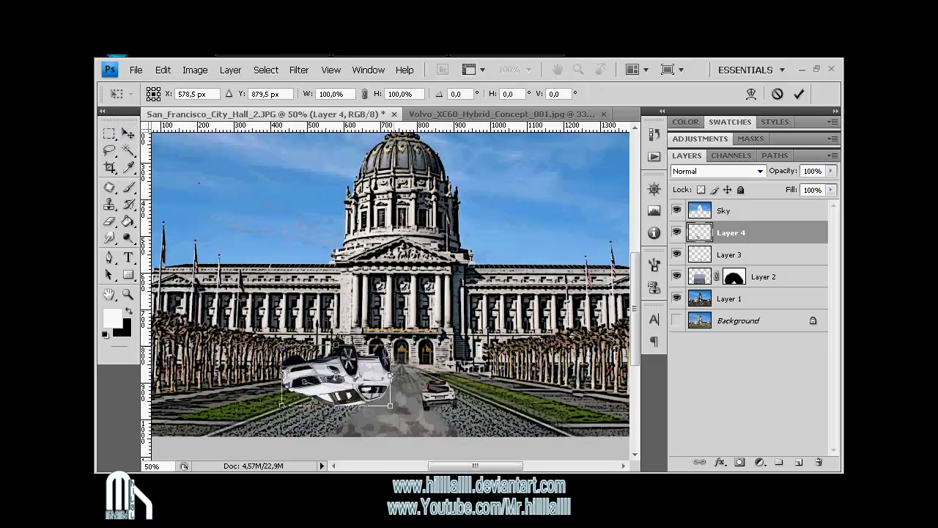
pyautogui.moveTo(392, 409); pyautogui.dragTo(379, 400)
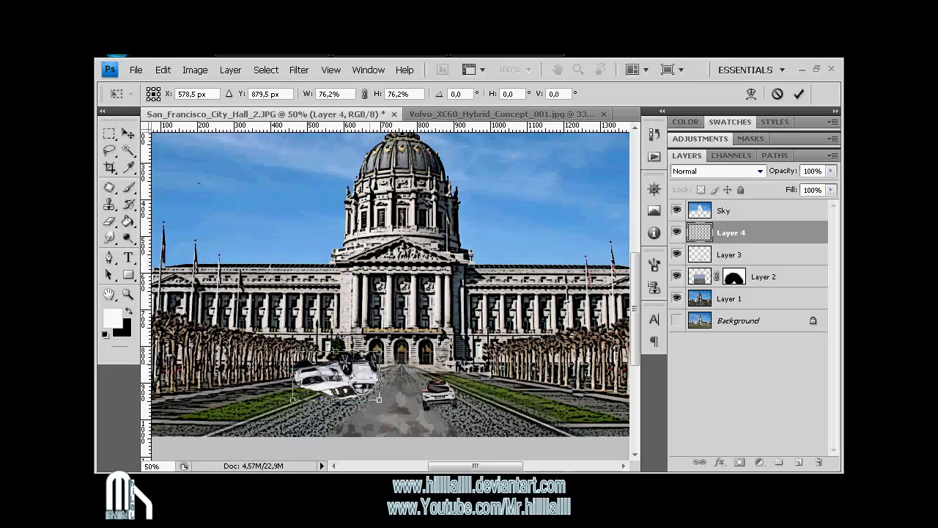
pyautogui.rightClick(370, 159)
pyautogui.click(398, 228)
pyautogui.moveTo(292, 354); pyautogui.dragTo(300, 358)
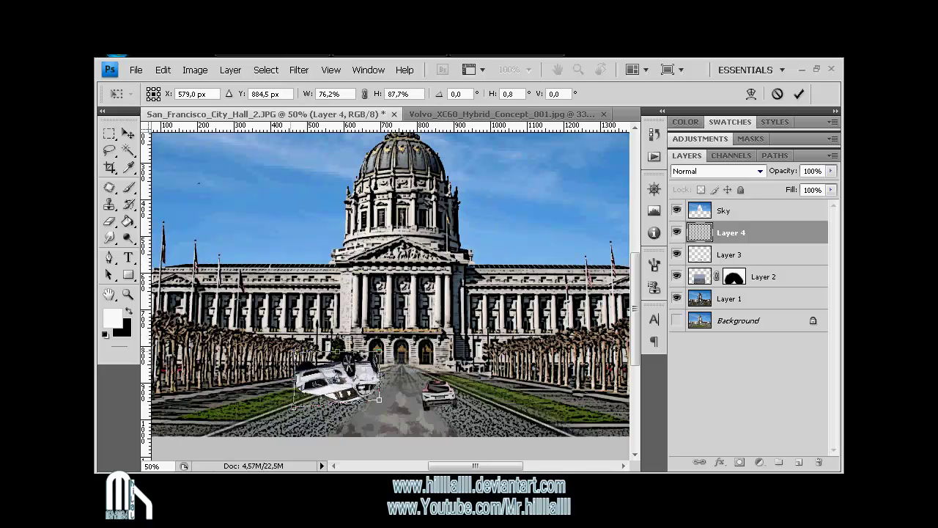
pyautogui.moveTo(301, 358); pyautogui.dragTo(304, 350)
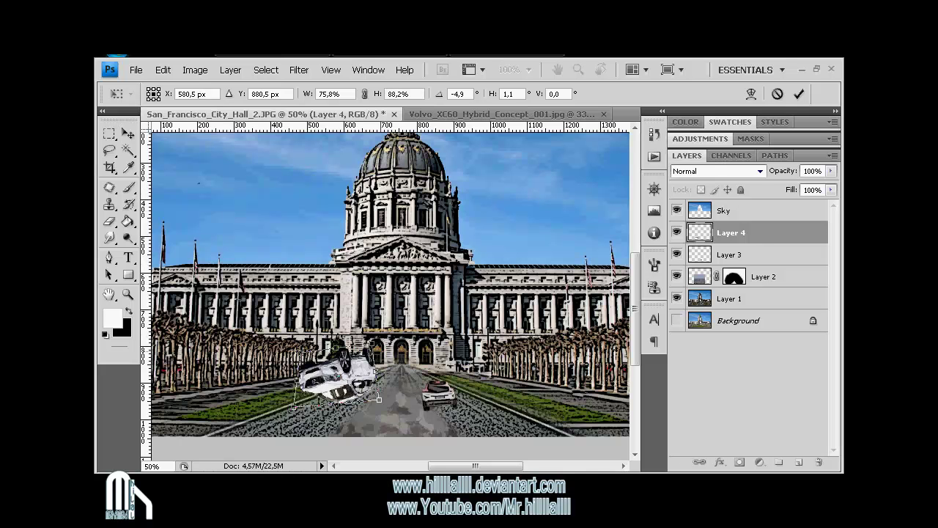
pyautogui.moveTo(375, 350); pyautogui.dragTo(376, 357)
pyautogui.moveTo(379, 400); pyautogui.dragTo(372, 402)
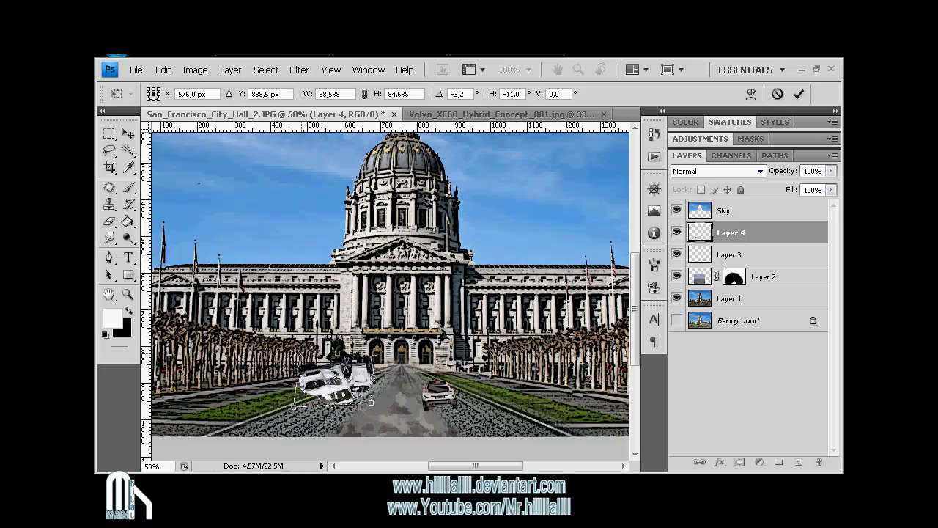
pyautogui.moveTo(300, 359); pyautogui.dragTo(296, 366)
pyautogui.press('Return')
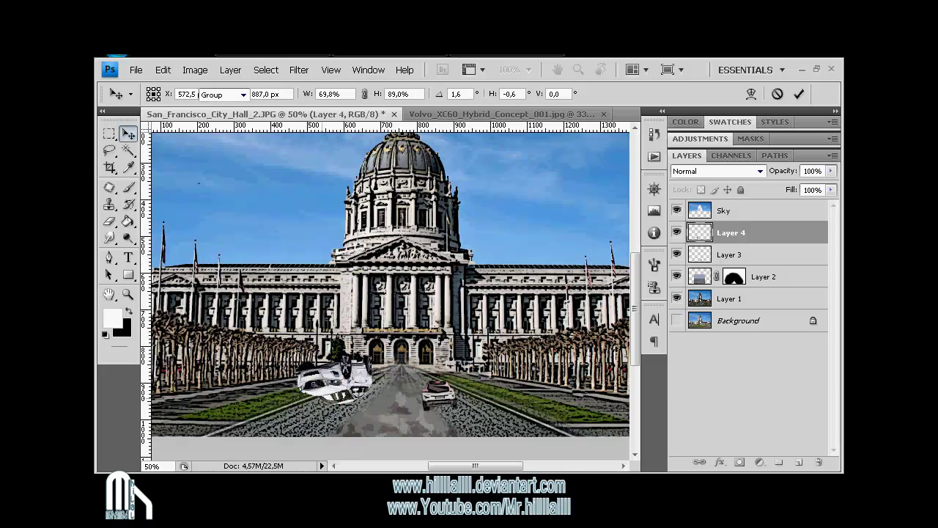
# Shrink the car slightly more
pyautogui.hotkey('ctrl', 't')
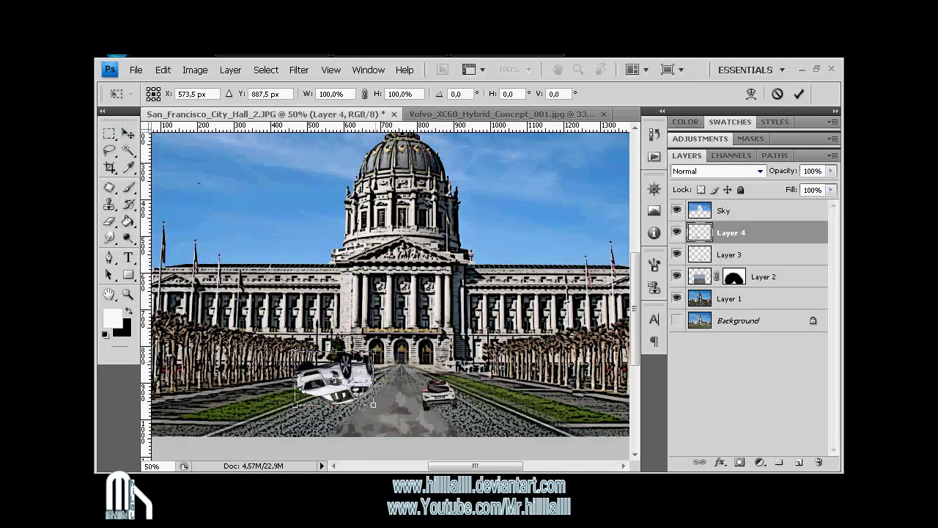
pyautogui.moveTo(374, 403)
pyautogui.mouseDown()
pyautogui.moveTo(354, 372)
pyautogui.moveTo(324, 379)
pyautogui.mouseUp()
pyautogui.press('Return')
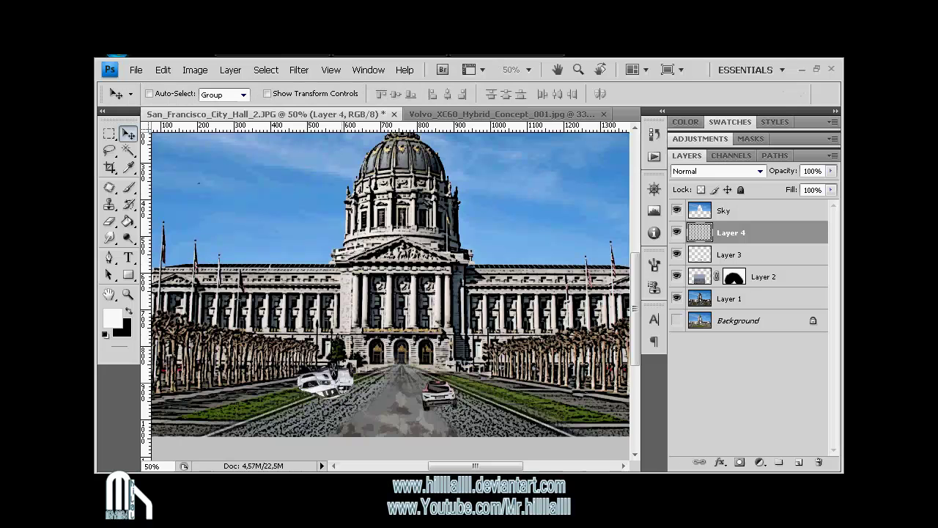
# Close the Volvo source image without saving
pyautogui.hotkey('ctrl', 'Tab')
pyautogui.hotkey('ctrl', 'w')
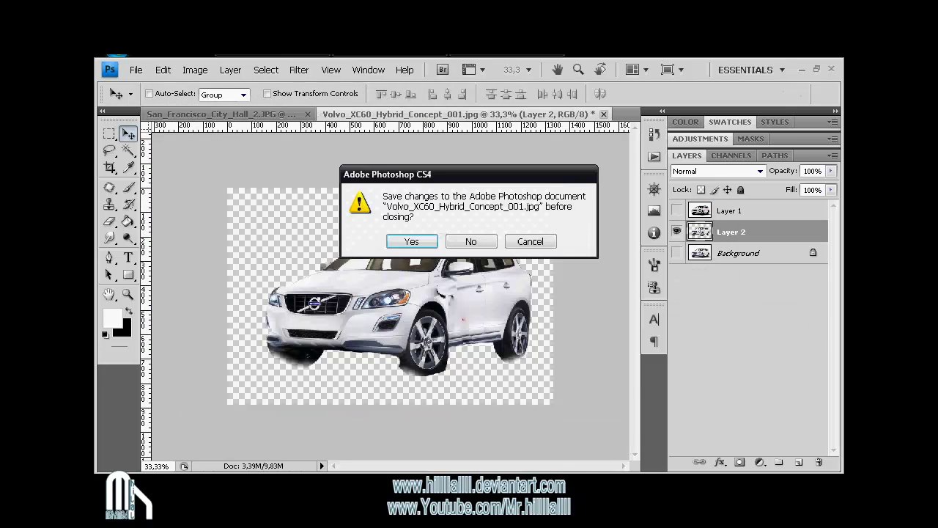
pyautogui.press('n')
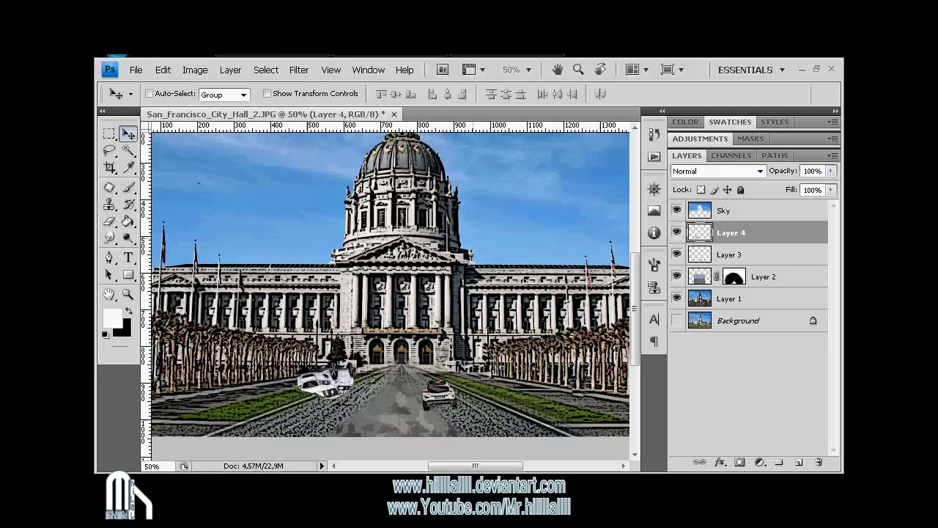
# Open military-helicopter.jpg from Comic book stock, browsing in Thumbnails view
pyautogui.hotkey('ctrl', 'o')
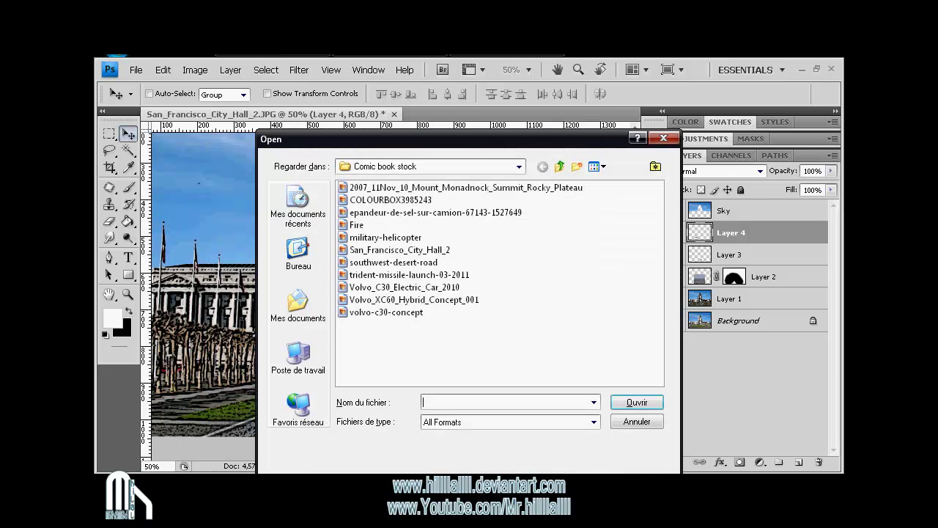
pyautogui.click(597, 166)
pyautogui.click(622, 183)
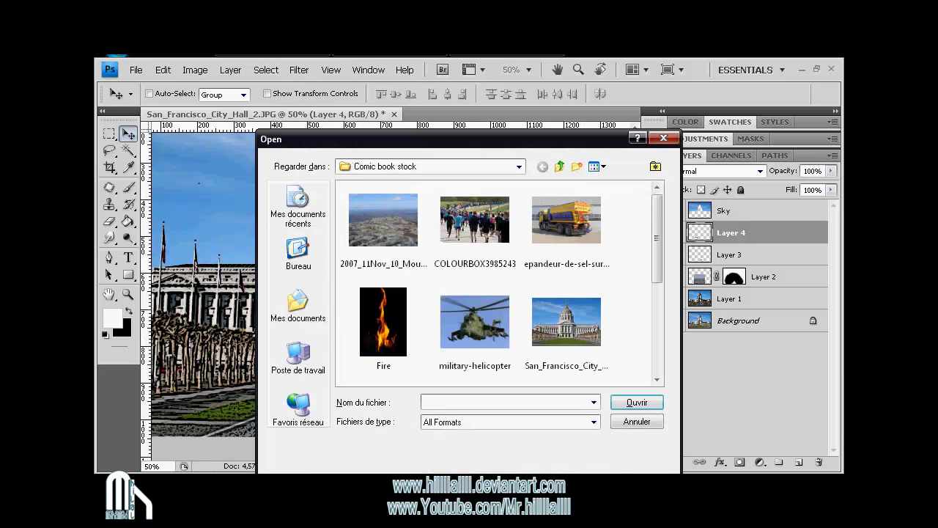
pyautogui.scroll(-1, 498, 282)
pyautogui.scroll(-2, 498, 282)
pyautogui.scroll(1, 498, 282)
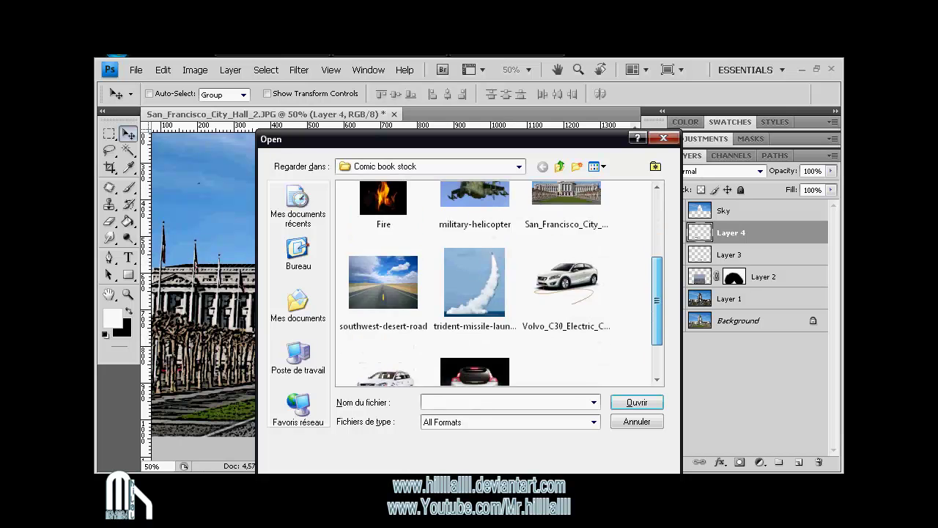
pyautogui.scroll(-1, 498, 282)
pyautogui.scroll(4, 499, 282)
pyautogui.scroll(1, 499, 282)
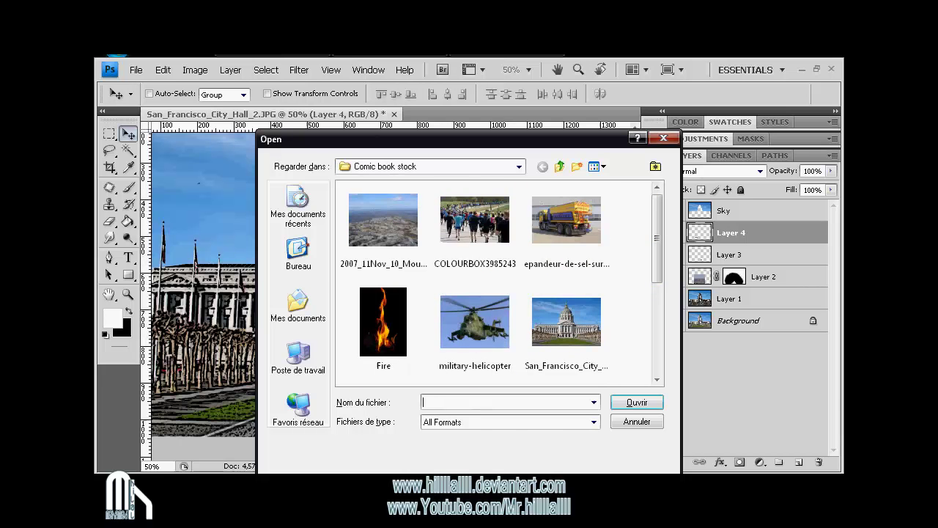
pyautogui.scroll(-1, 498, 283)
pyautogui.scroll(-3, 498, 283)
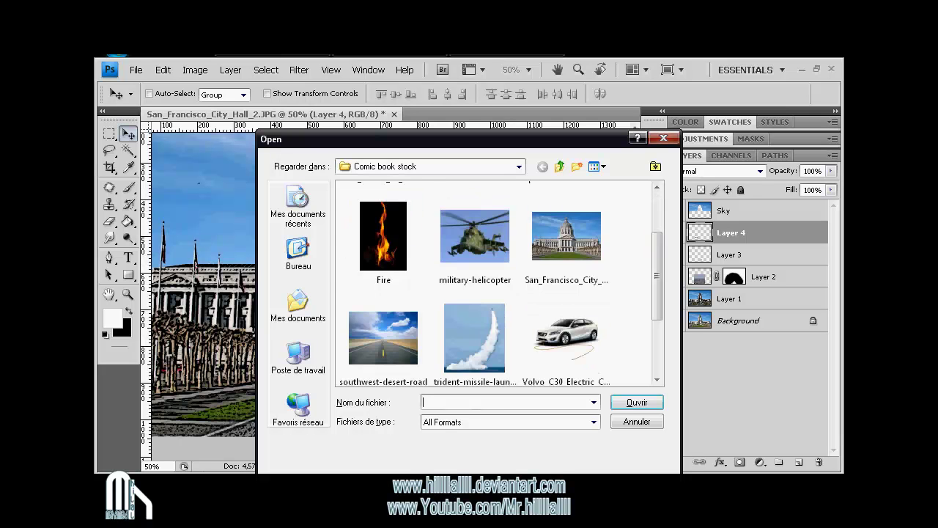
pyautogui.doubleClick(475, 204)
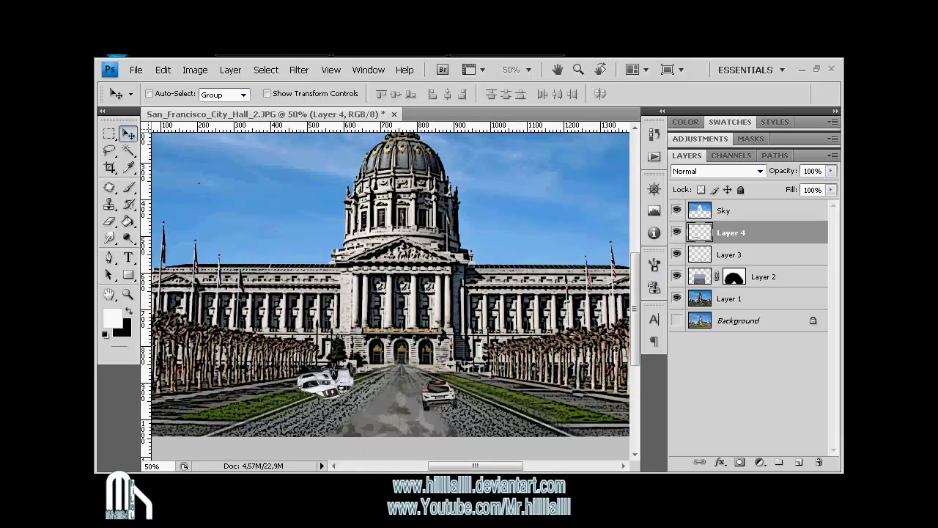
# Magic-wand select the sky around the helicopter at tolerance 21
pyautogui.press('w')
pyautogui.click(410, 197)
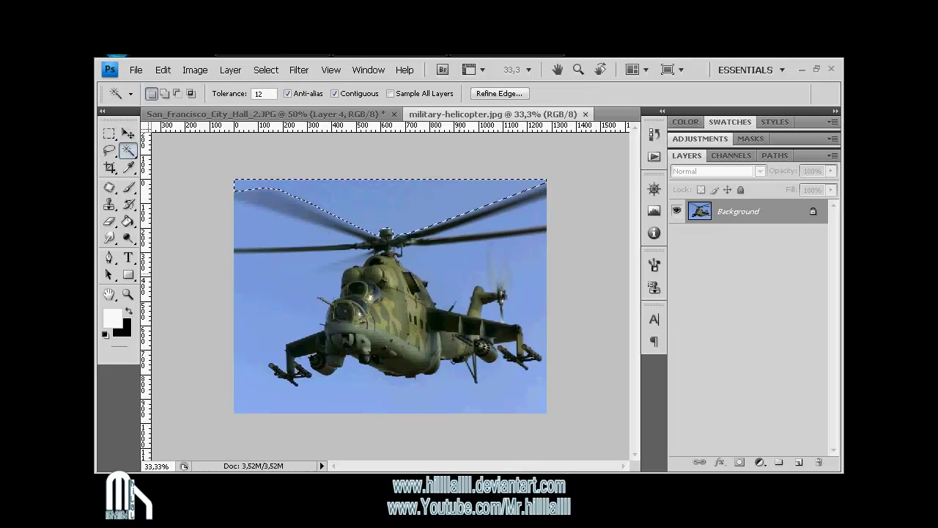
pyautogui.keyDown('shift'); pyautogui.click(454, 271); pyautogui.keyUp('shift')
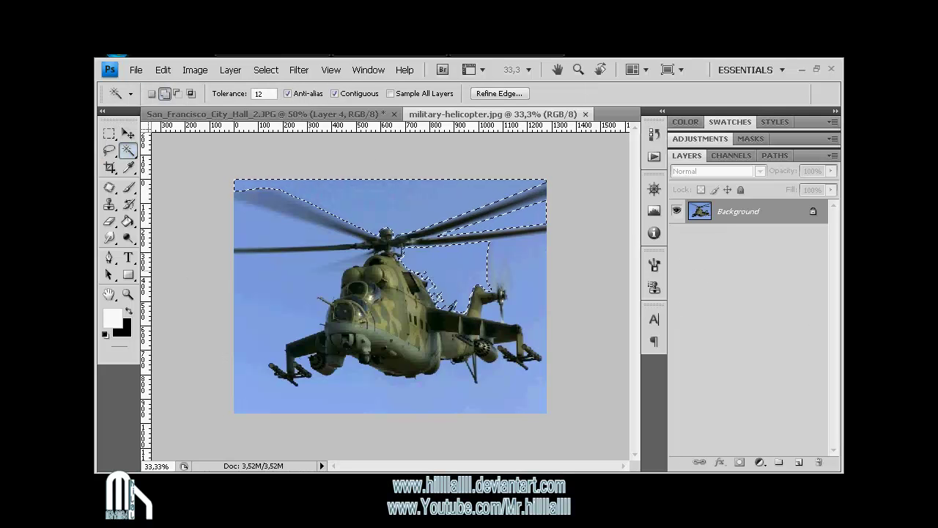
pyautogui.click(246, 293)
pyautogui.write('21')
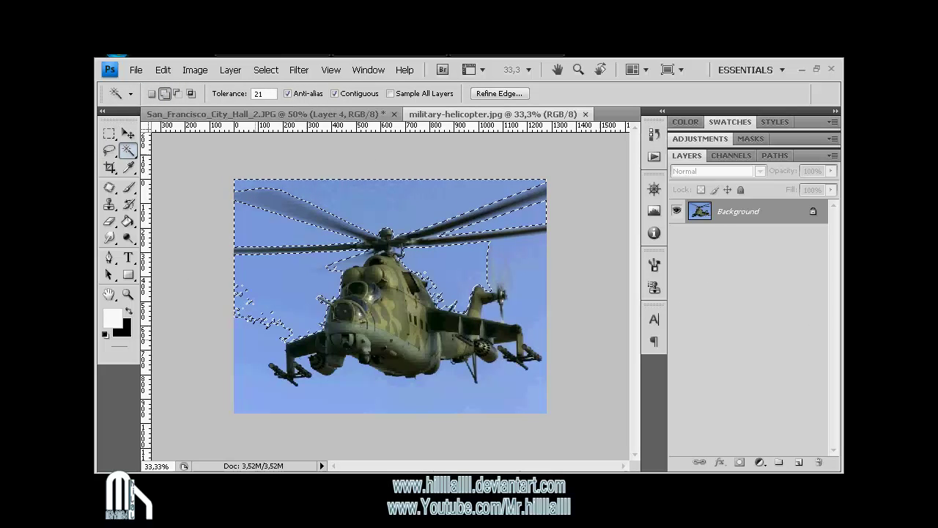
pyautogui.click(293, 389)
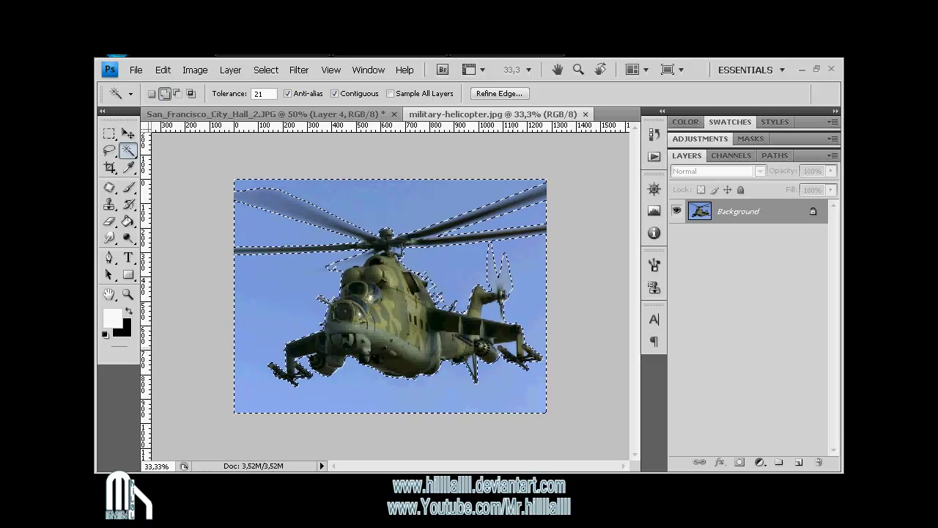
pyautogui.keyDown('shift'); pyautogui.click(498, 275); pyautogui.keyUp('shift')
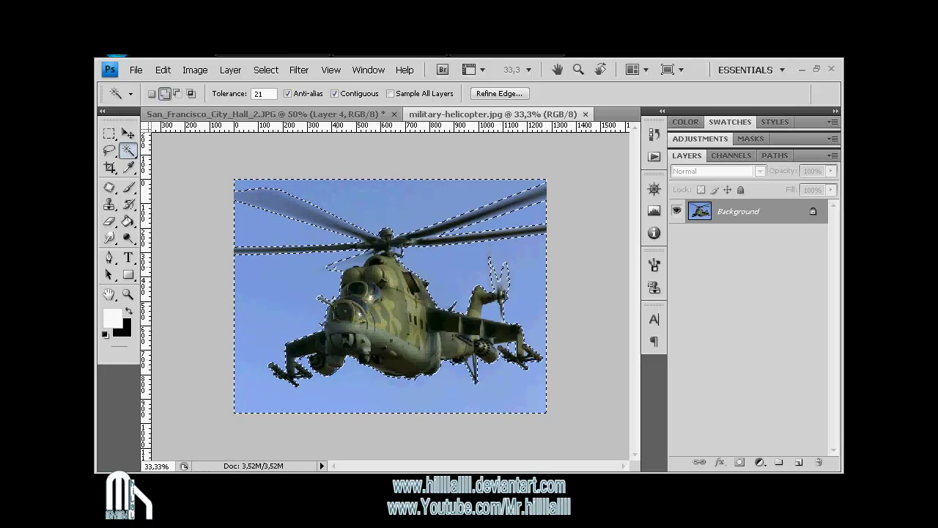
pyautogui.keyDown('shift'); pyautogui.click(359, 257); pyautogui.keyUp('shift')
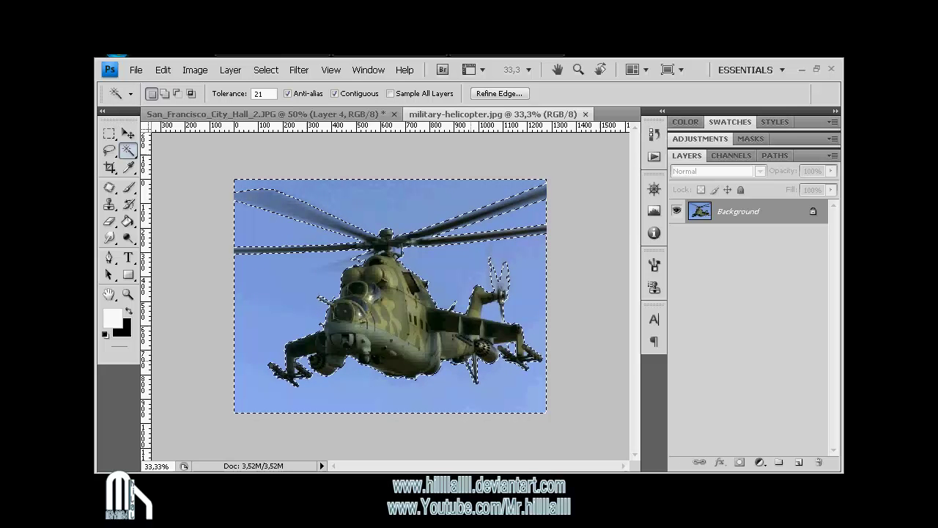
# Copy the helicopter to a new layer, hide Background, and select the transparent area
pyautogui.hotkey('ctrl', 'shift', 'i')
pyautogui.hotkey('ctrl', 'j')
pyautogui.click(676, 234)
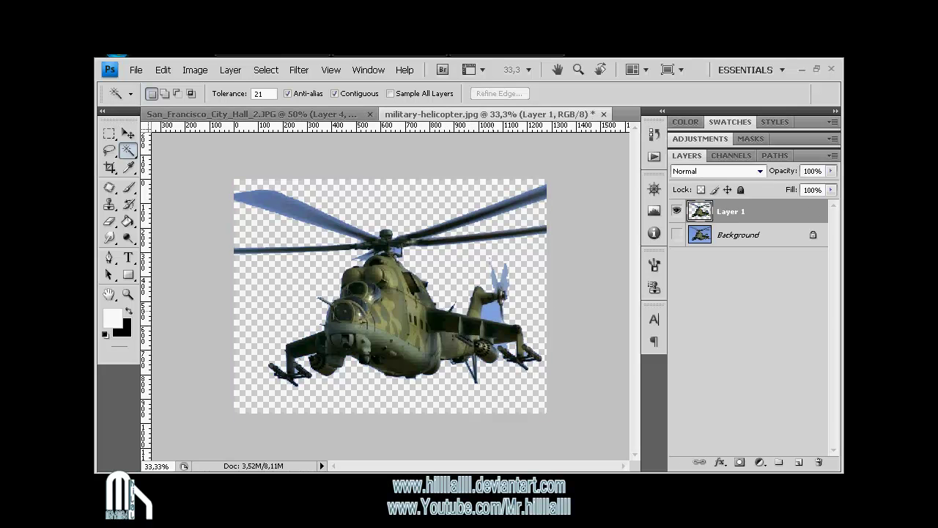
pyautogui.keyDown('shift'); pyautogui.click(264, 315); pyautogui.keyUp('shift')
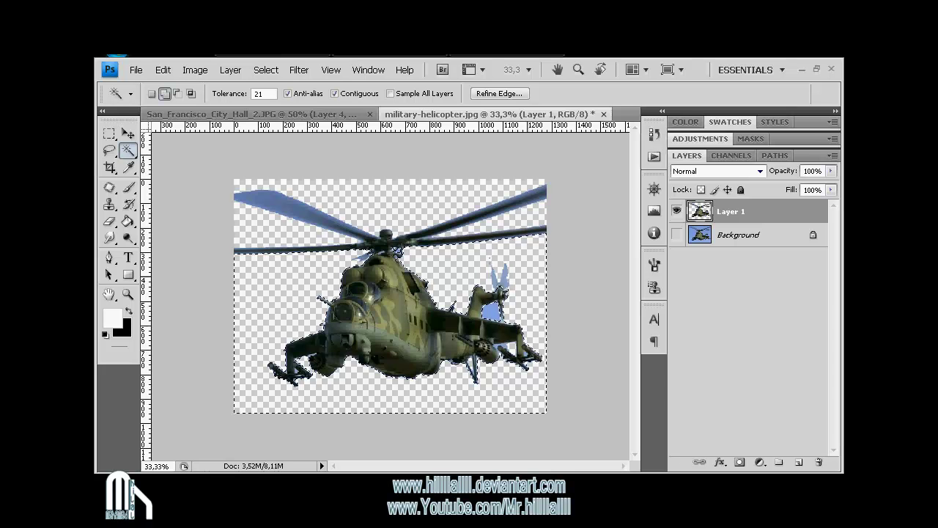
# Delete the leftover blue sky patches, deselect, and nudge the helicopter up
pyautogui.hotkey('ctrl', '+')
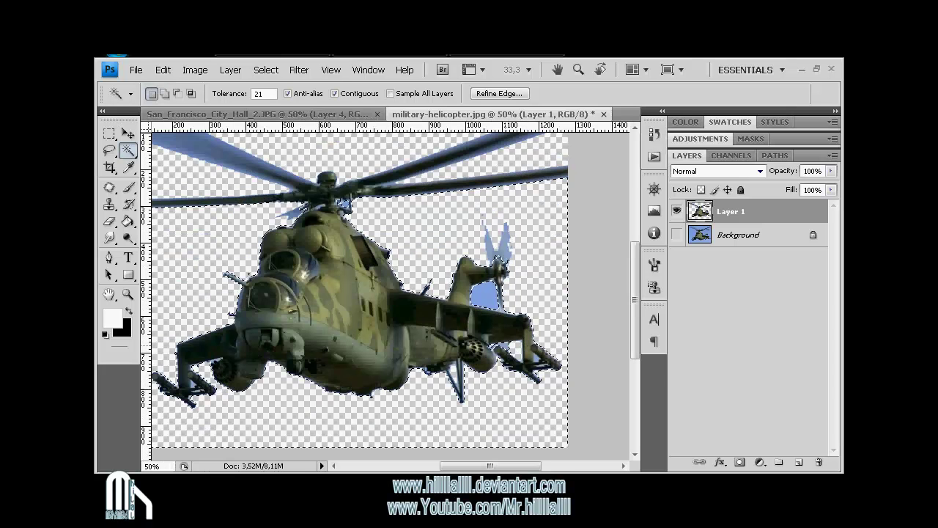
pyautogui.click(164, 93)
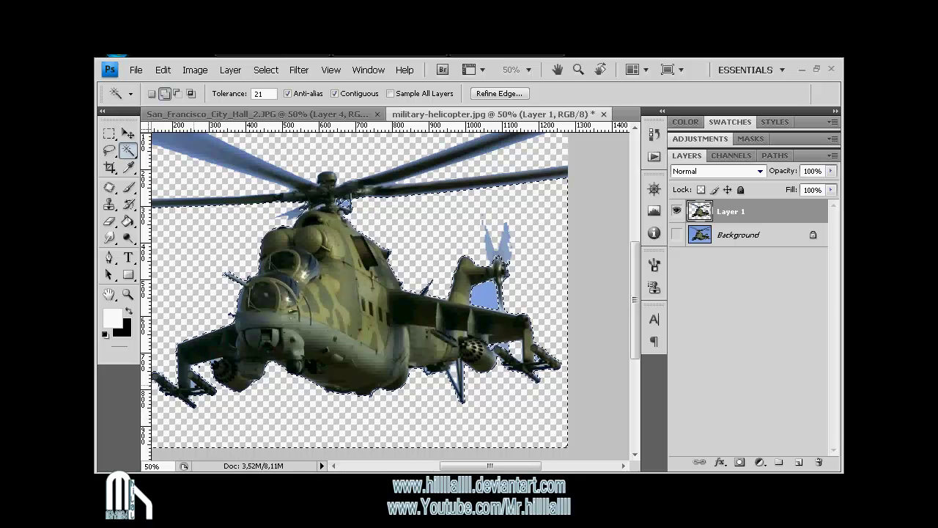
pyautogui.click(151, 93)
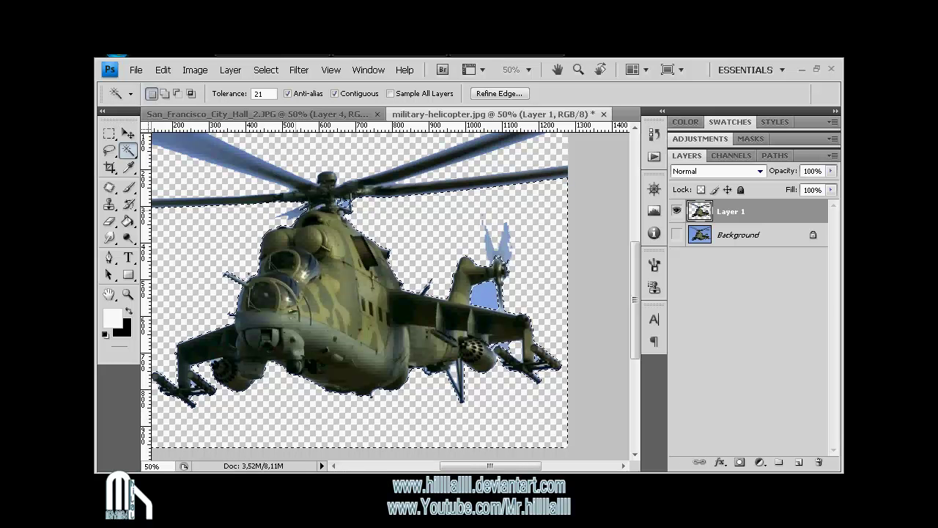
pyautogui.press('Delete')
pyautogui.hotkey('ctrl', 'd')
pyautogui.press('v')
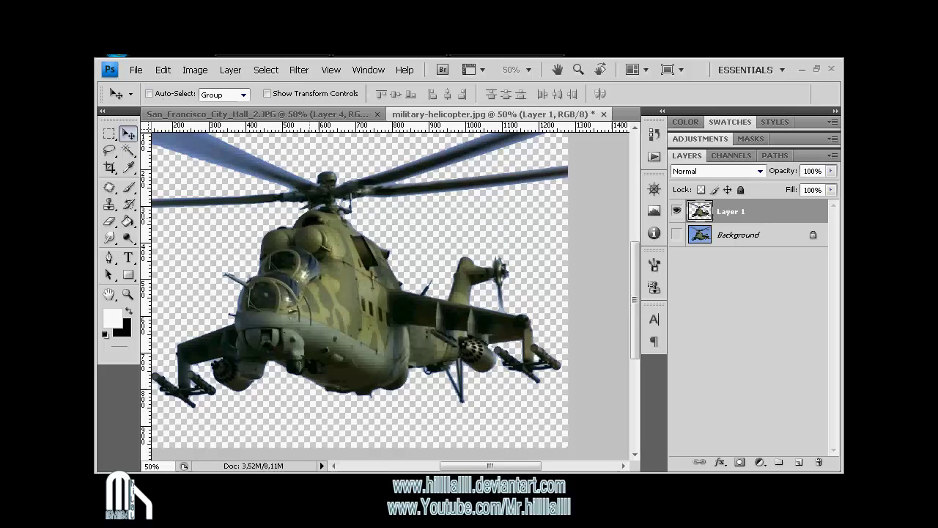
pyautogui.hotkey('shift', 'Up')
pyautogui.hotkey('shift', 'Up')
# Paste the helicopter into City Hall and close the helicopter file without saving
pyautogui.hotkey('ctrl', 'Tab')
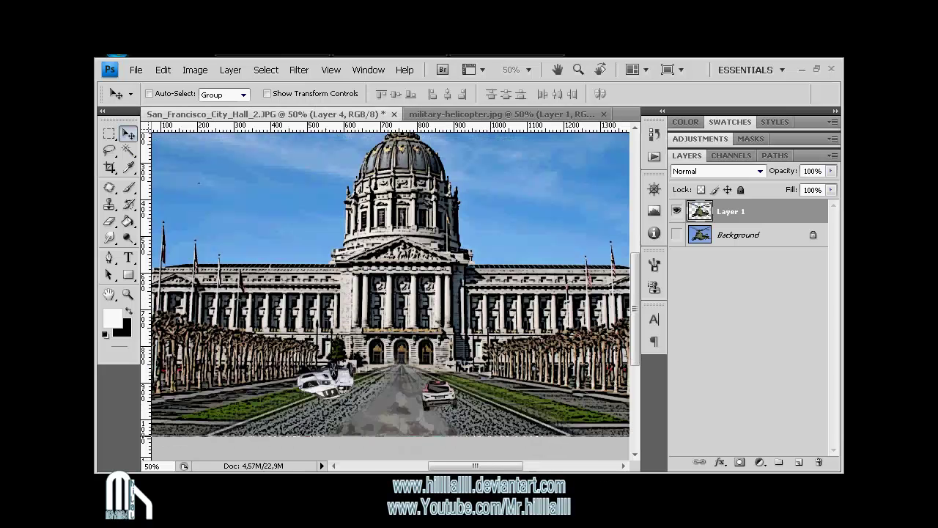
pyautogui.hotkey('ctrl', 'v')
pyautogui.hotkey('ctrl', 'Tab')
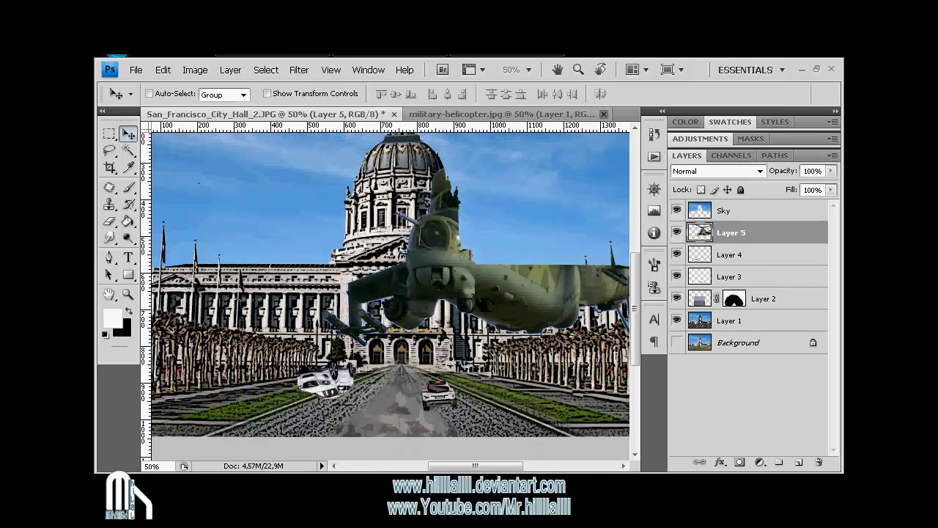
pyautogui.hotkey('ctrl', 'w')
pyautogui.press('Tab')
pyautogui.press('Return')
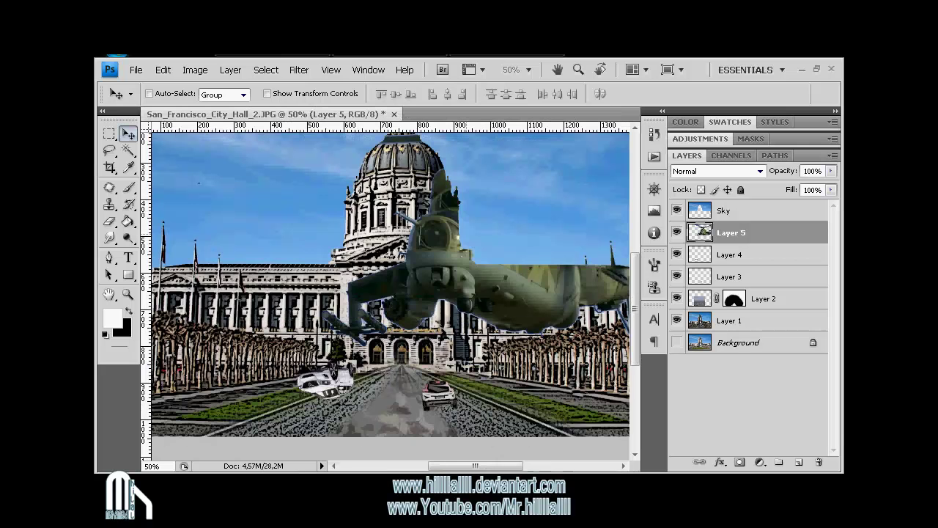
# Move Layer 5 above Sky, scale to 20%, rotate -12.5° beside the dome
pyautogui.moveTo(440, 279); pyautogui.dragTo(414, 253)
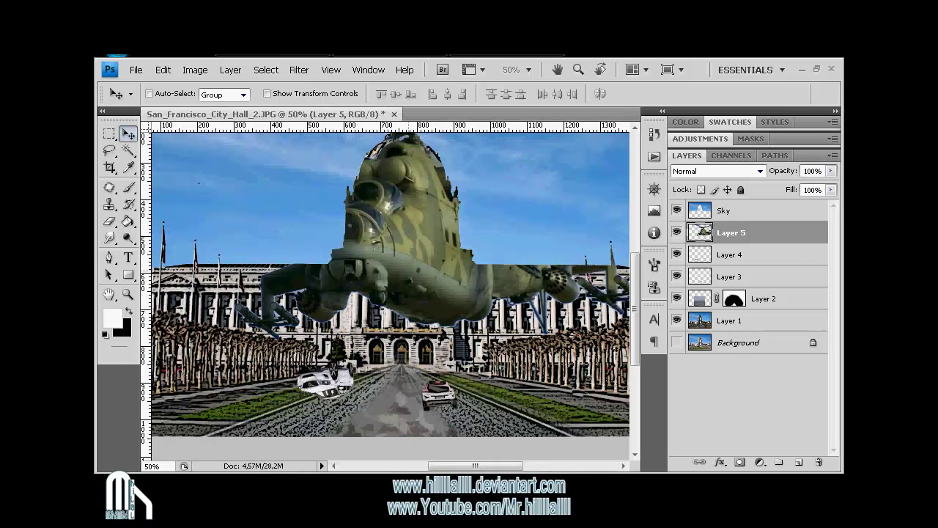
pyautogui.hotkey('ctrl', '-')
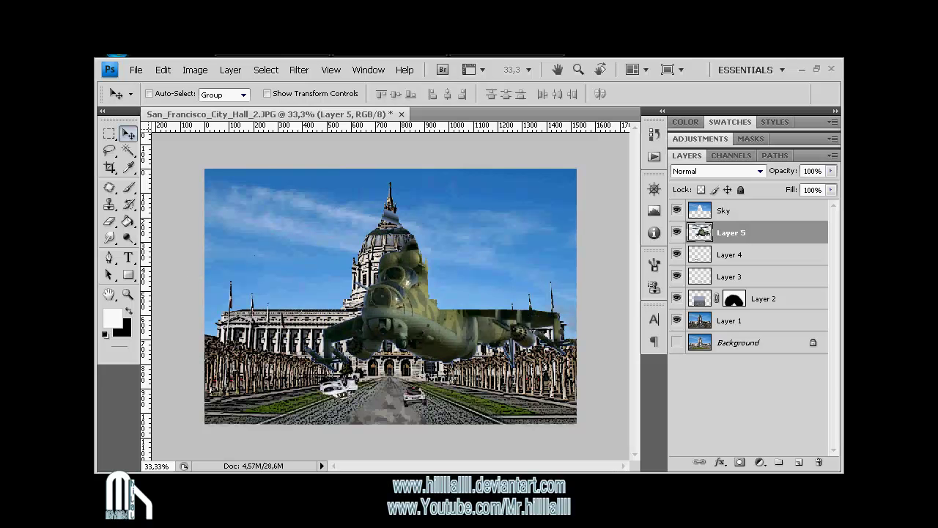
pyautogui.hotkey('ctrl', ']')
pyautogui.hotkey('ctrl', 't')
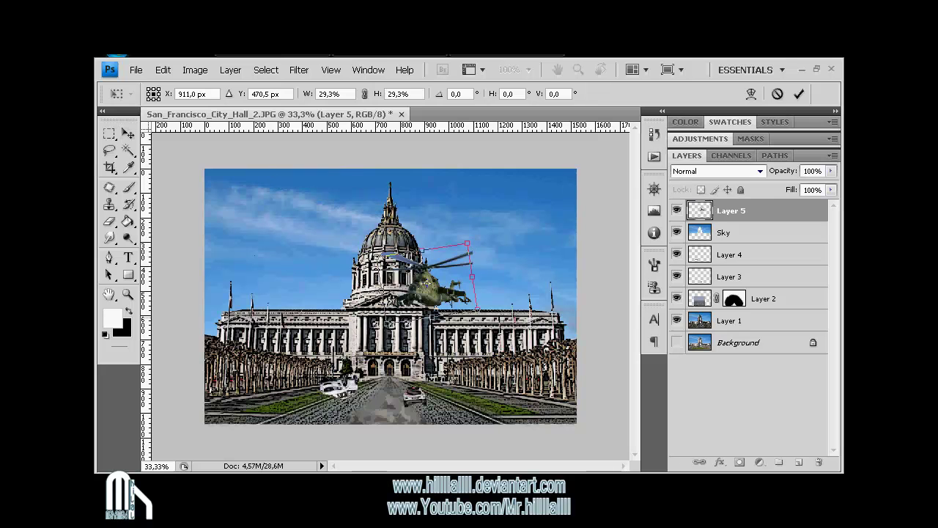
pyautogui.moveTo(484, 264); pyautogui.dragTo(478, 247)
pyautogui.moveTo(425, 283); pyautogui.dragTo(492, 241)
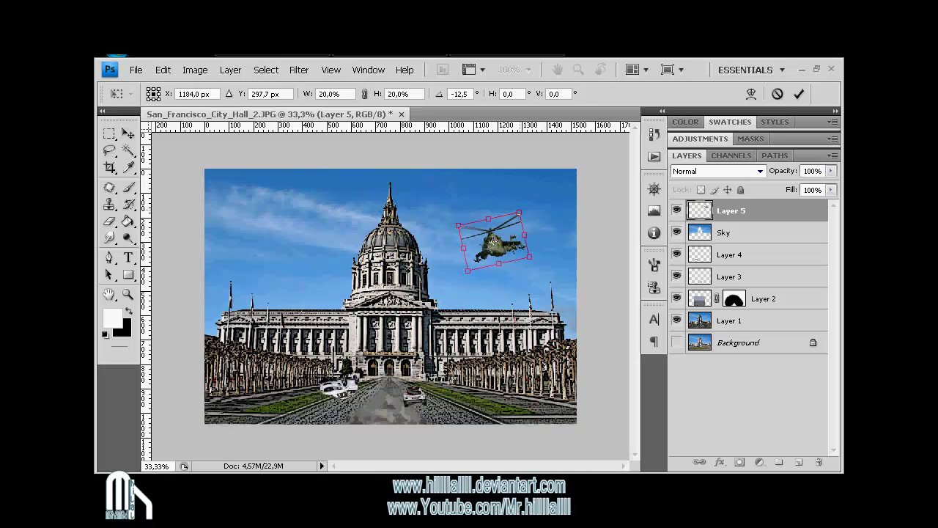
pyautogui.press('Return')
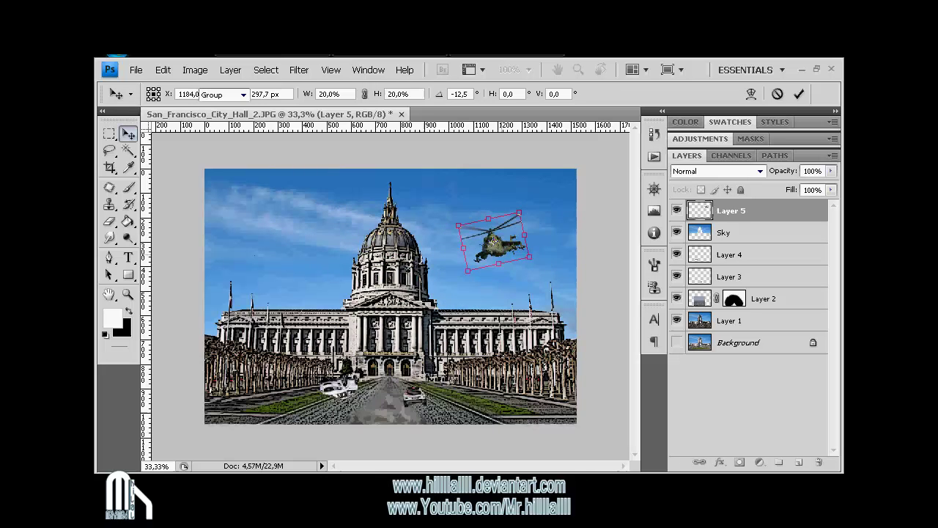
# Give the helicopter Poster Edges with thickness 6, intensity 7, posterization 6
pyautogui.click(299, 70)
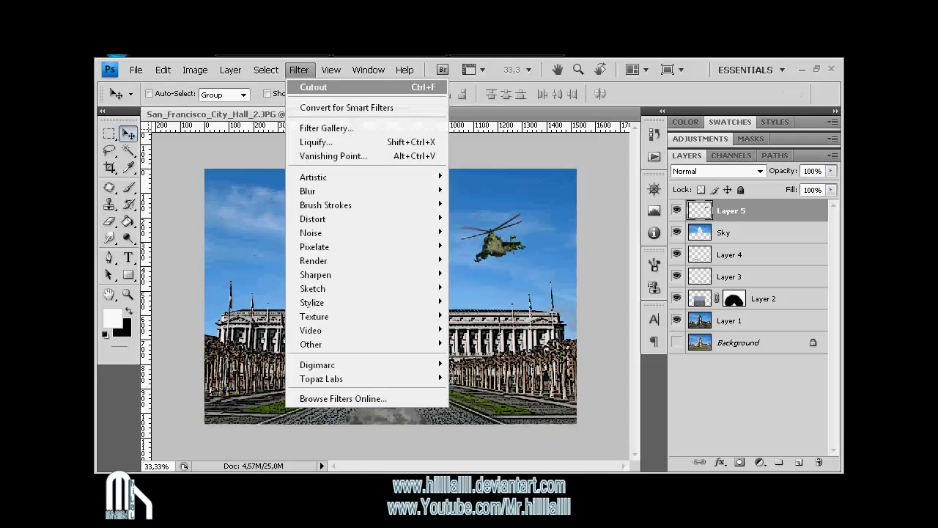
pyautogui.press('Escape')
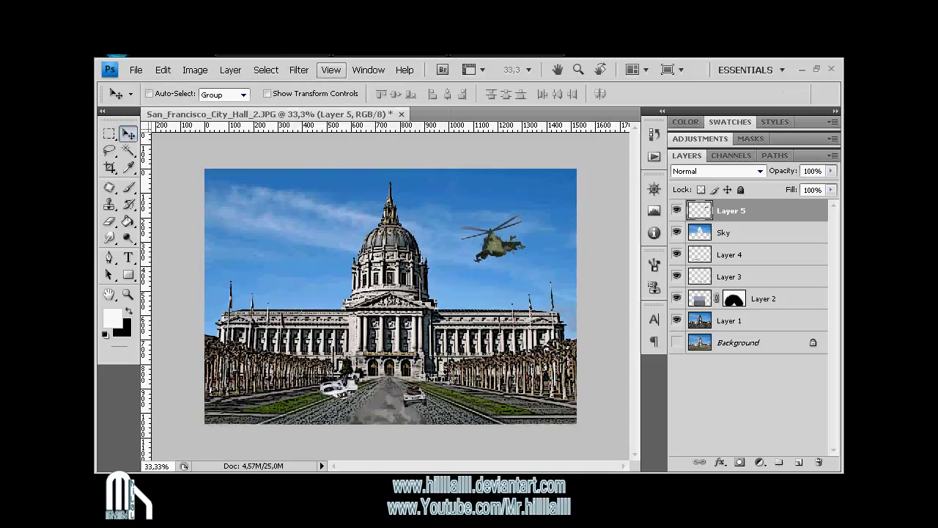
pyautogui.click(299, 70)
pyautogui.moveTo(313, 176)
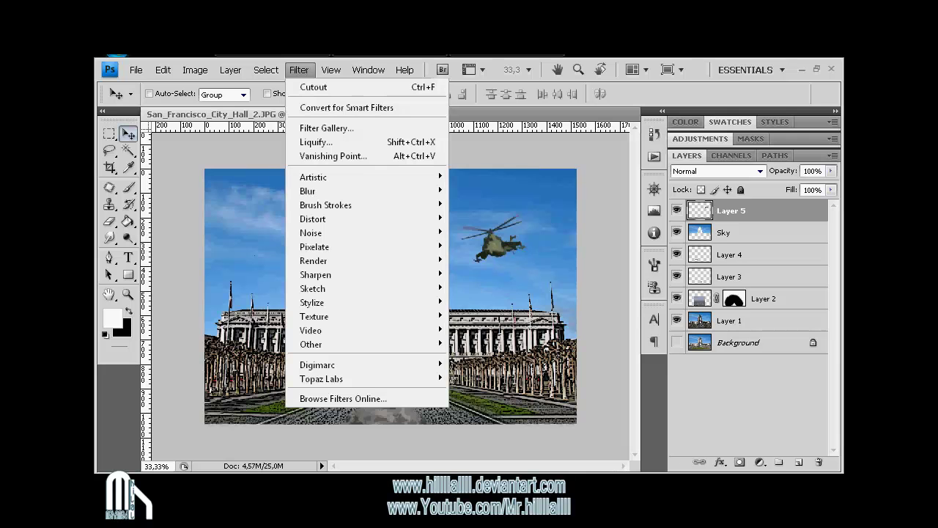
pyautogui.click(326, 128)
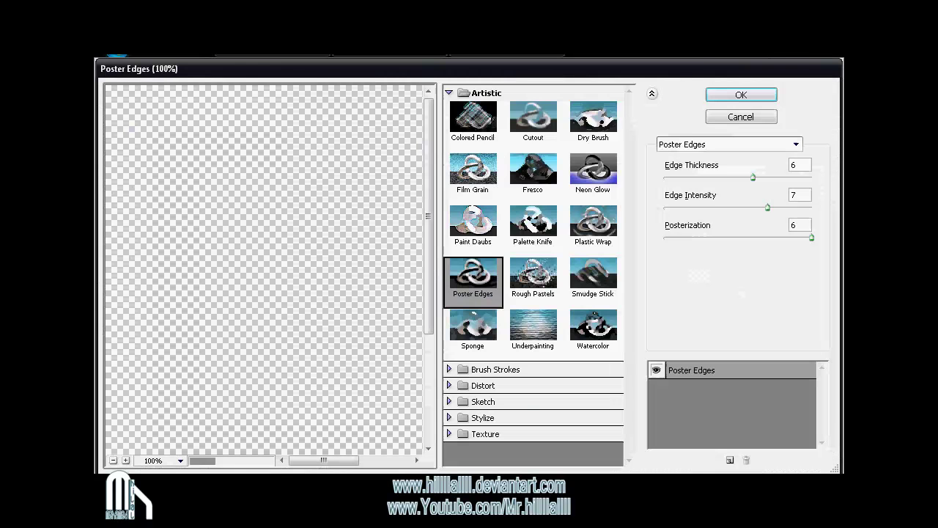
pyautogui.press('Return')
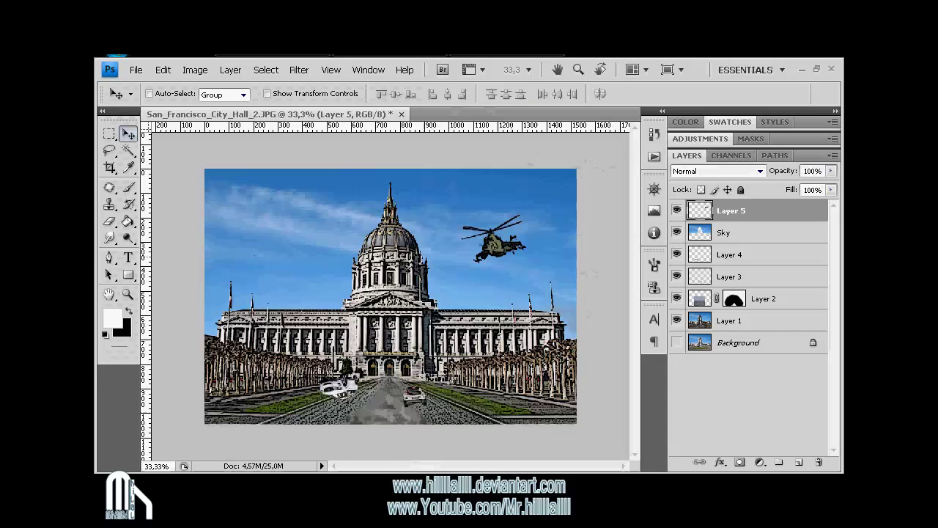
pyautogui.hotkey('ctrl', '+')
# Open Fire.JPG and trident-missile-launch-03-2011.jpg together from Comic book stock
pyautogui.hotkey('ctrl', '-')
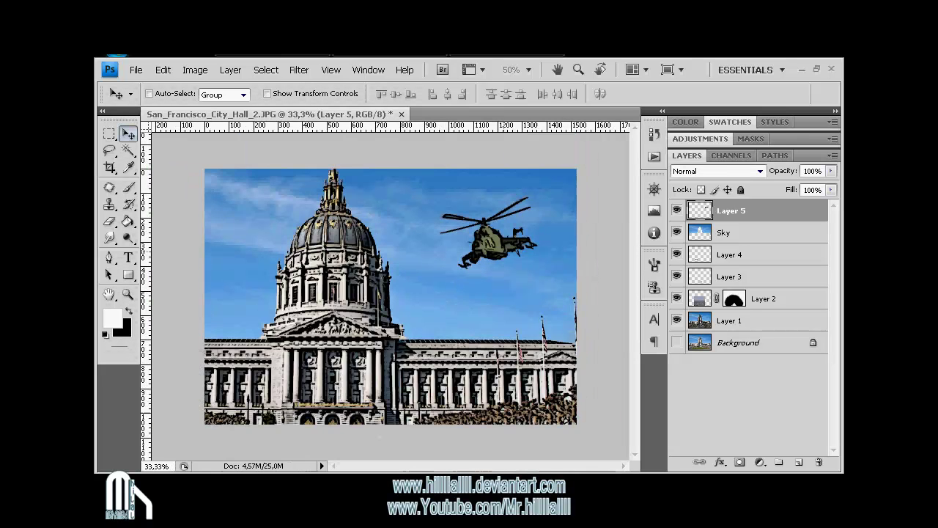
pyautogui.hotkey('ctrl', 'o')
pyautogui.click(595, 166)
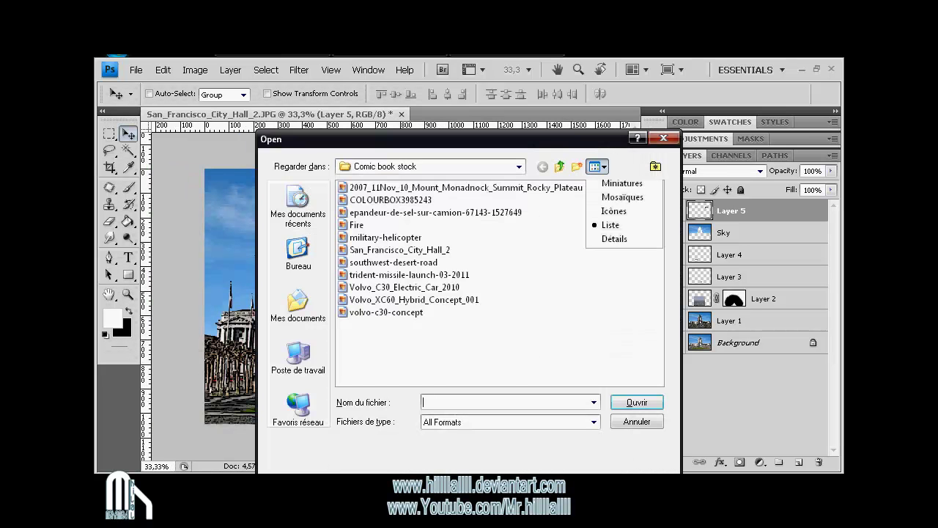
pyautogui.click(620, 178)
pyautogui.scroll(-2, 498, 282)
pyautogui.click(475, 294)
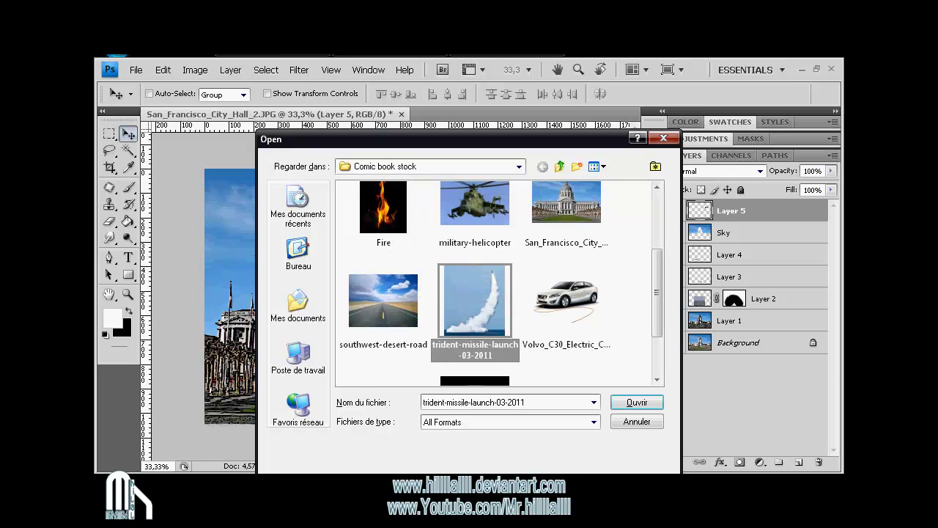
pyautogui.scroll(-2, 498, 283)
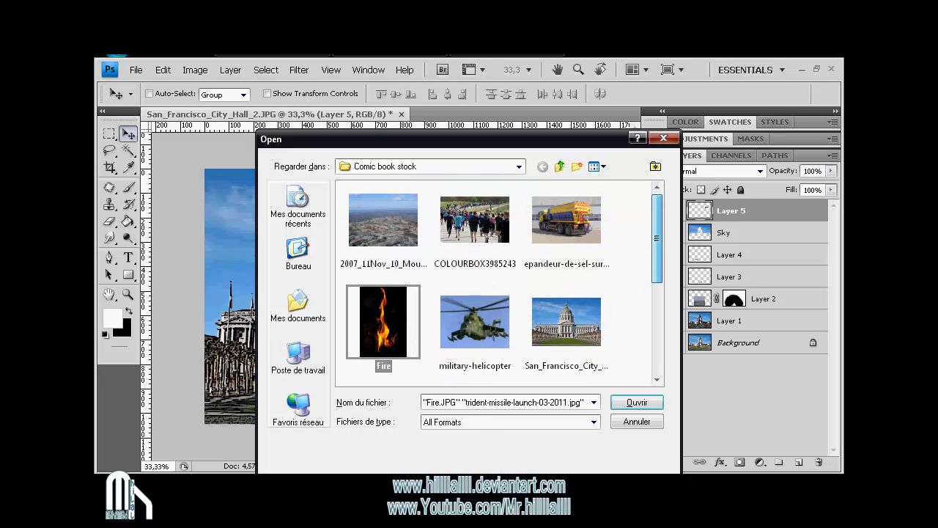
pyautogui.press('Return')
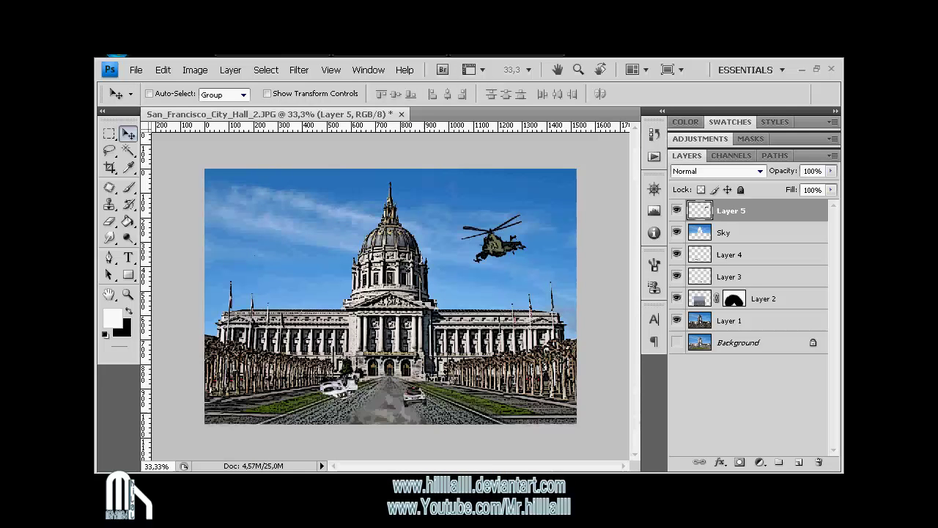
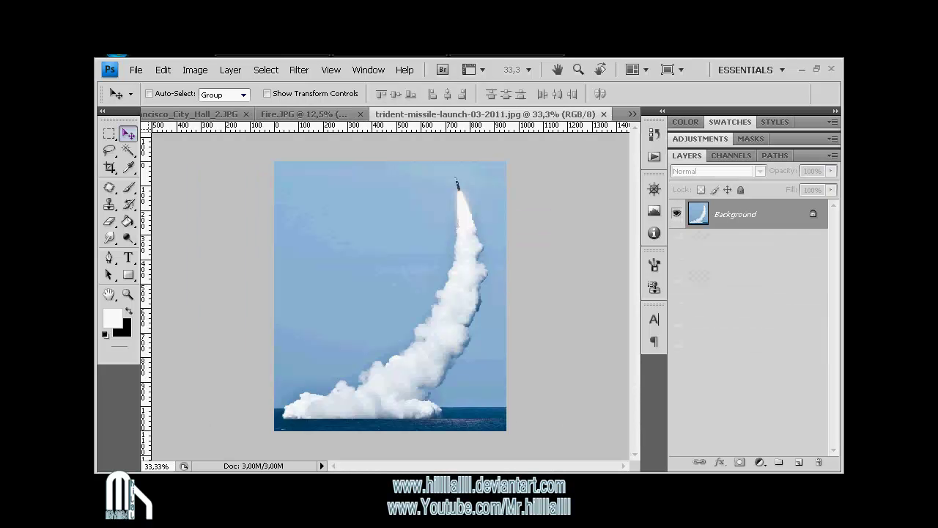
# Select the sky with the Magic Wand and lasso-add the lower clouds and sea
pyautogui.click(110, 150)
pyautogui.click(344, 242)
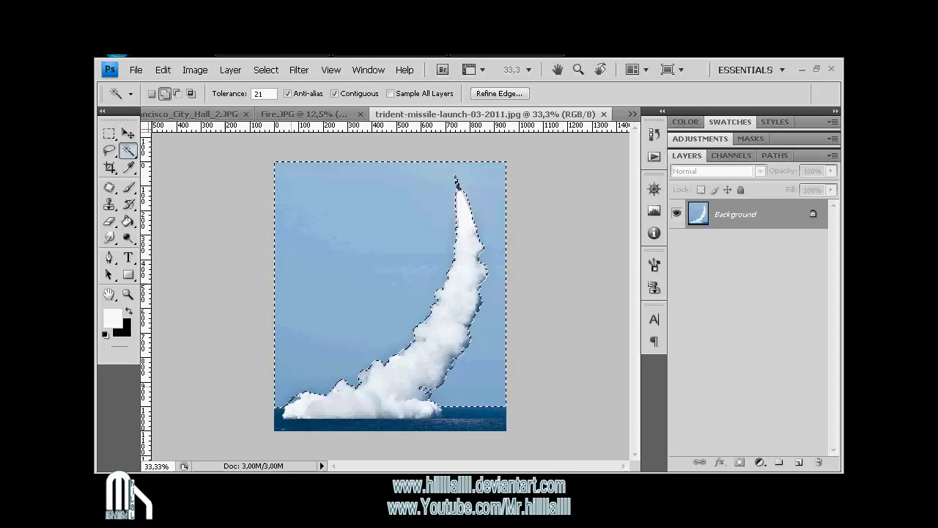
pyautogui.keyDown('shift'); pyautogui.click(307, 385); pyautogui.keyUp('shift')
pyautogui.press('l')
pyautogui.moveTo(391, 359); pyautogui.dragTo(278, 408)
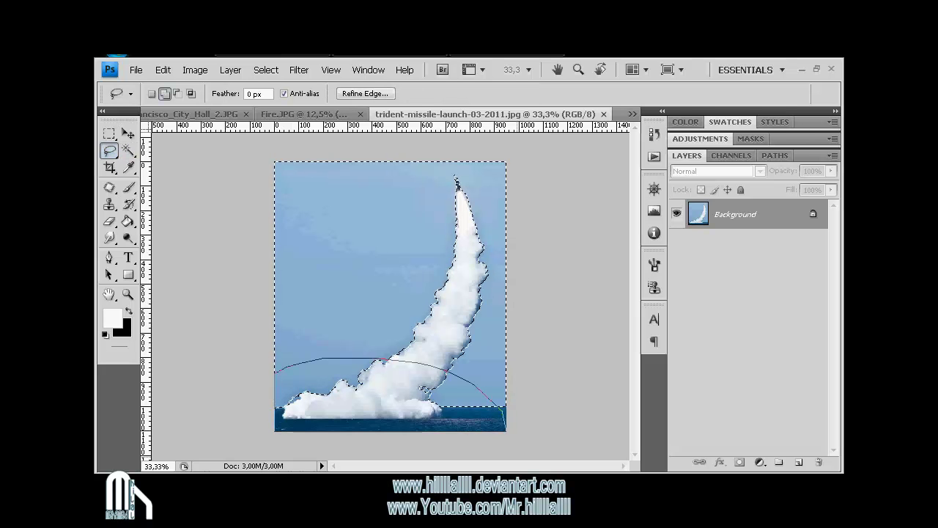
pyautogui.moveTo(501, 408); pyautogui.dragTo(484, 399)
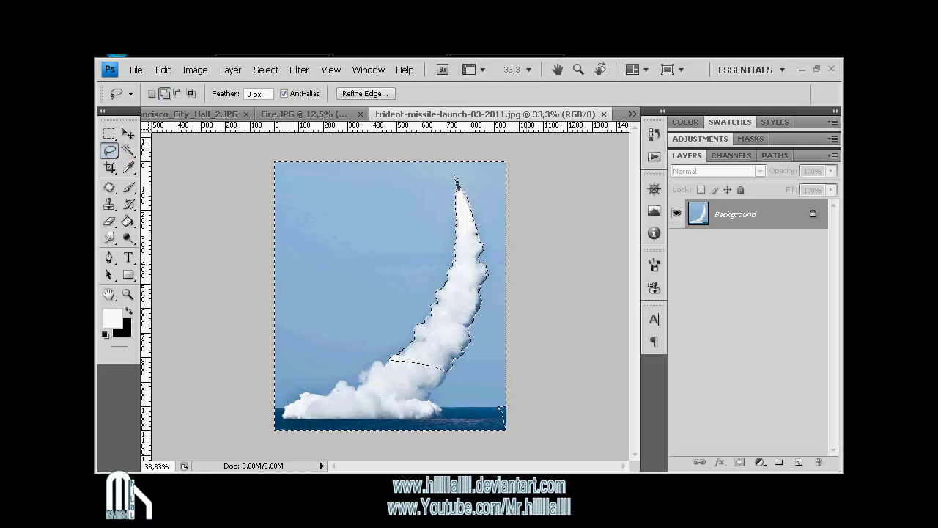
# Invert to the smoke trail, copy it onto its own layer, and return to City Hall
pyautogui.hotkey('ctrl', 'shift', 'i')
pyautogui.hotkey('ctrl', 'j')
pyautogui.press('v')
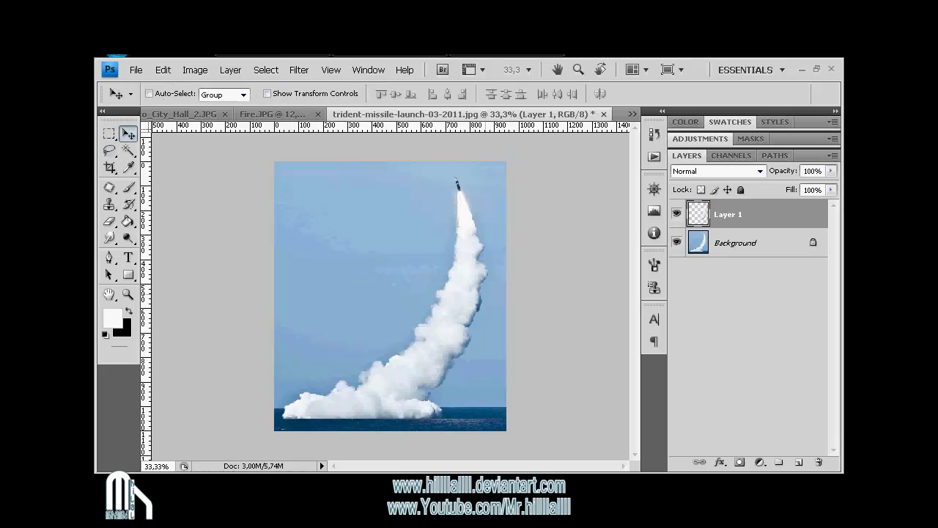
pyautogui.moveTo(454, 278); pyautogui.dragTo(412, 246)
pyautogui.hotkey('ctrl', 'Tab')
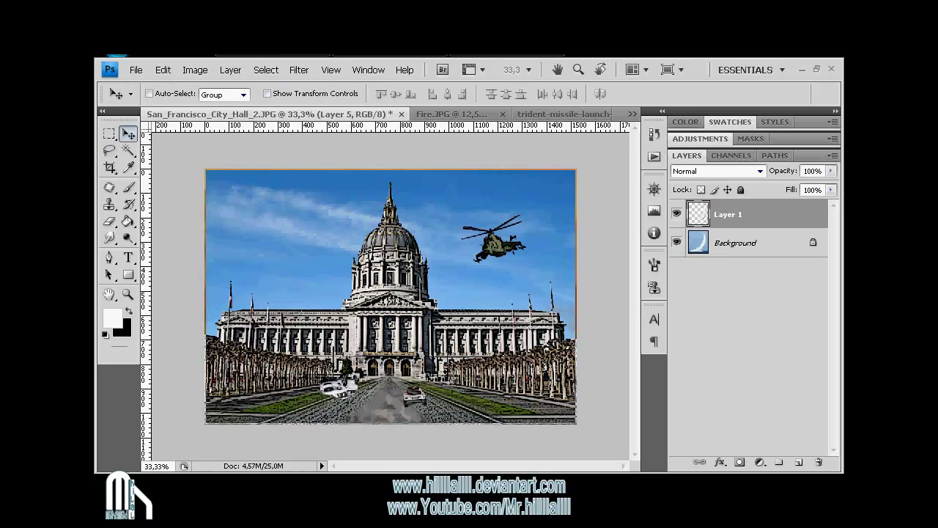
# Paste the smoke trail into City Hall and duplicate its layer as a backup
pyautogui.hotkey('ctrl', 'v')
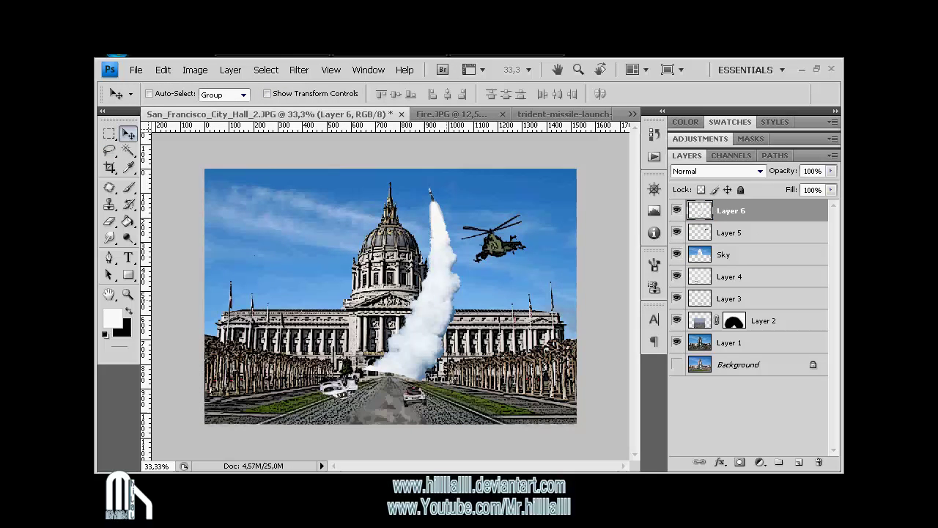
pyautogui.hotkey('ctrl', 't')
pyautogui.press('Return')
pyautogui.hotkey('ctrl', 'j')
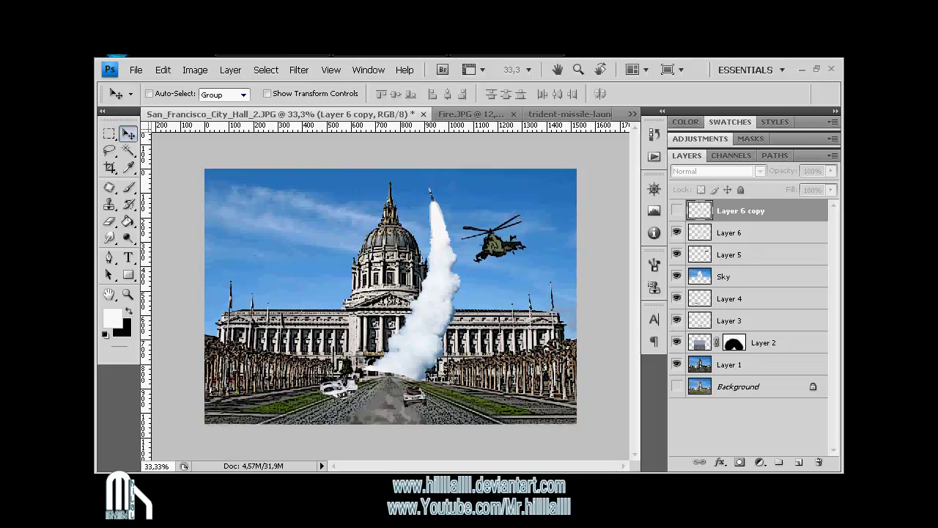
# Rotate the Layer 6 smoke trail and move it in front of the dome
pyautogui.click(729, 233)
pyautogui.hotkey('ctrl', 't')
pyautogui.rightClick(427, 250)
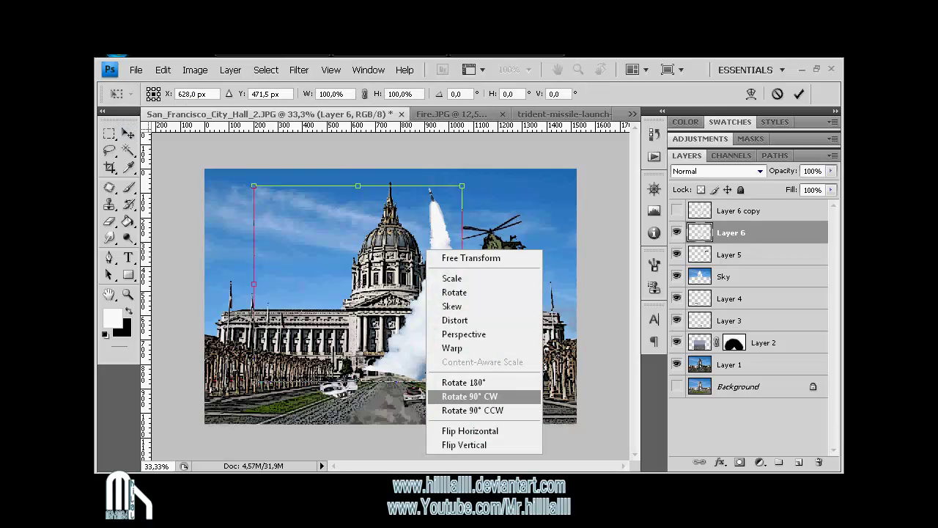
pyautogui.click(469, 396)
pyautogui.rightClick(437, 113)
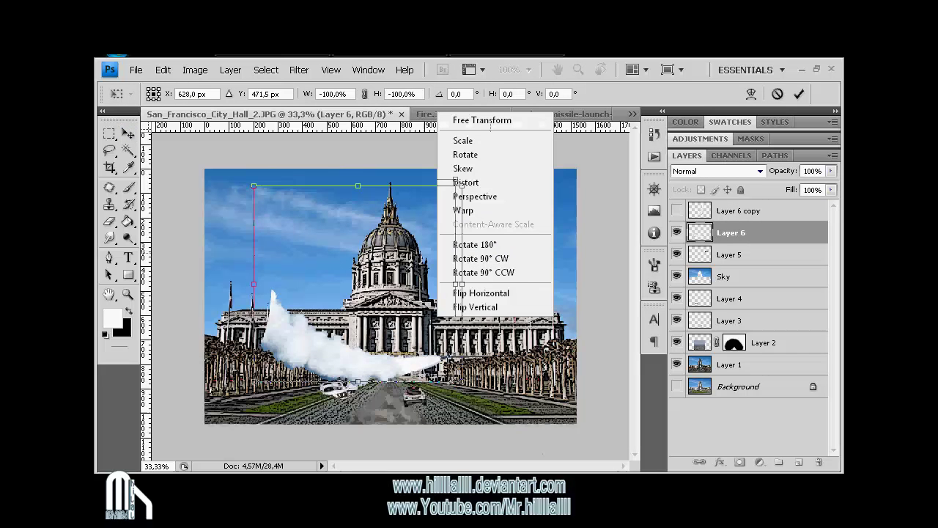
pyautogui.press('Escape')
pyautogui.moveTo(259, 298)
pyautogui.mouseDown()
pyautogui.moveTo(345, 303)
pyautogui.moveTo(336, 303)
pyautogui.mouseUp()
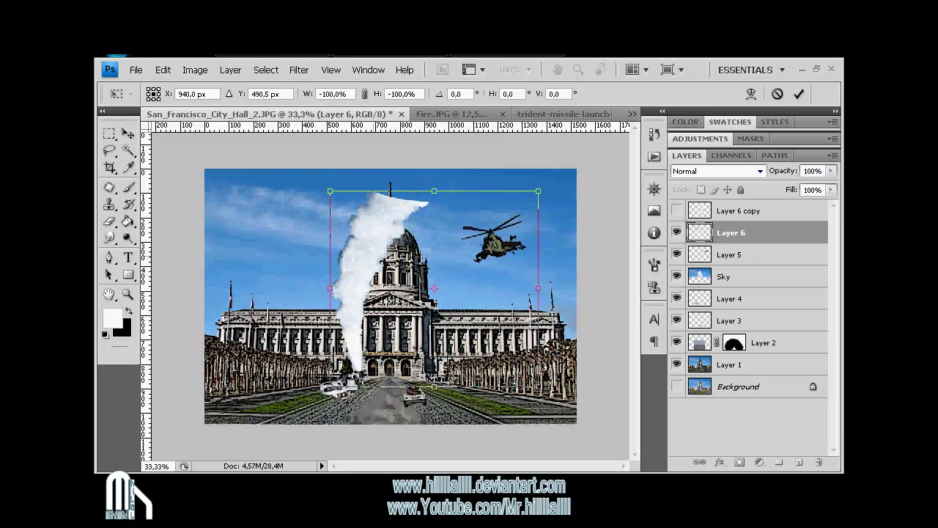
pyautogui.press('Return')
# Tilt the trail toward the helicopter, scale it to about 41%, and place it on the facade
pyautogui.hotkey('ctrl', 't')
pyautogui.rightClick(398, 262)
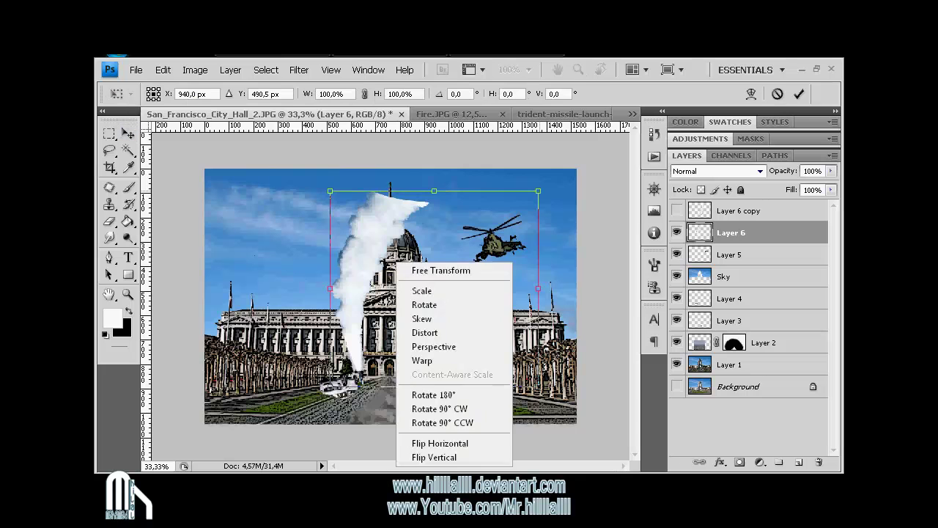
pyautogui.click(419, 304)
pyautogui.moveTo(343, 177); pyautogui.dragTo(426, 190)
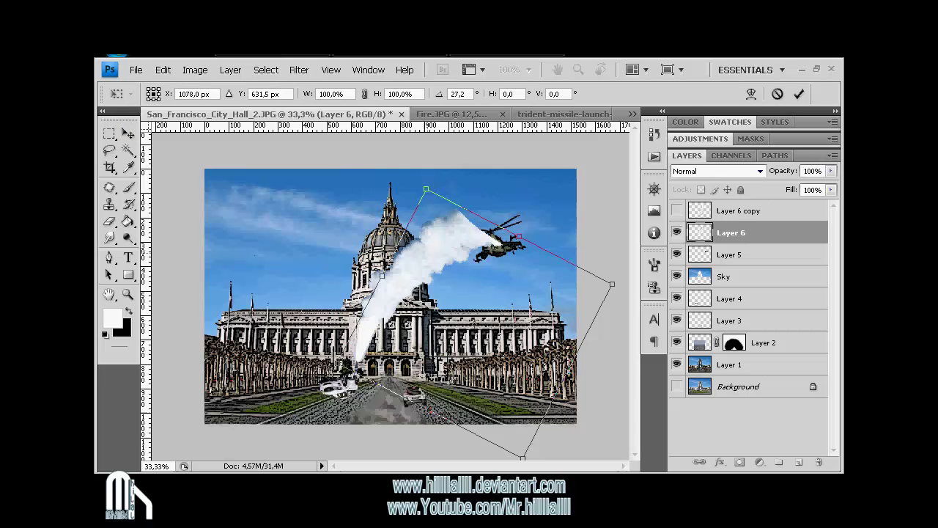
pyautogui.moveTo(440, 242); pyautogui.dragTo(434, 238)
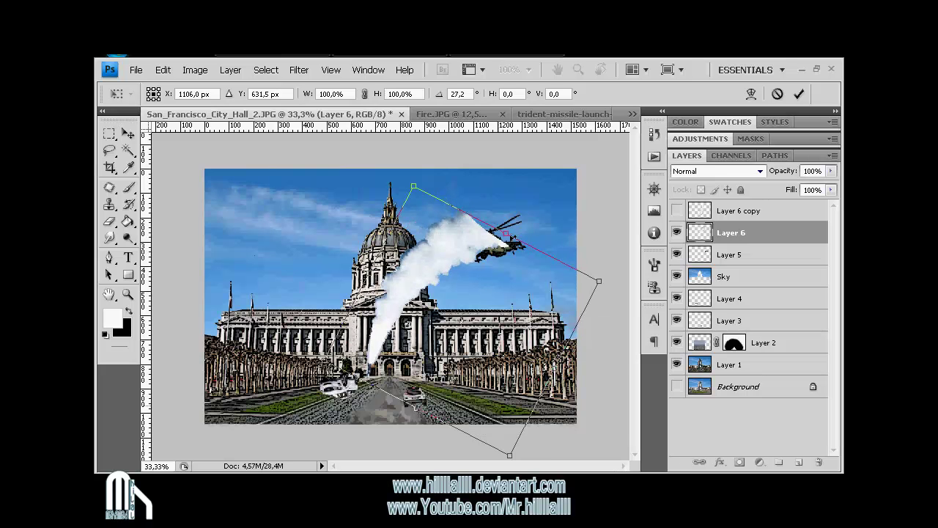
pyautogui.hotkey('ctrl', 'z')
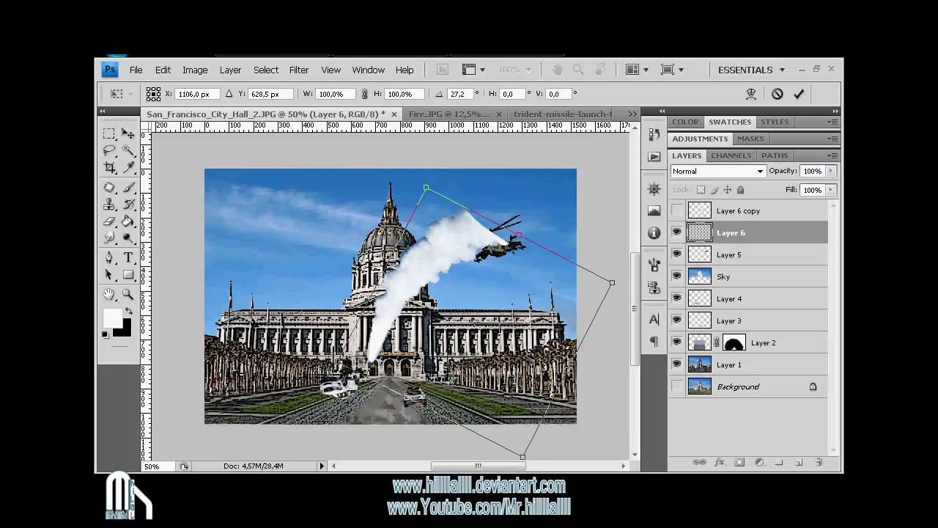
pyautogui.hotkey('ctrl', '+')
pyautogui.hotkey('ctrl', '+')
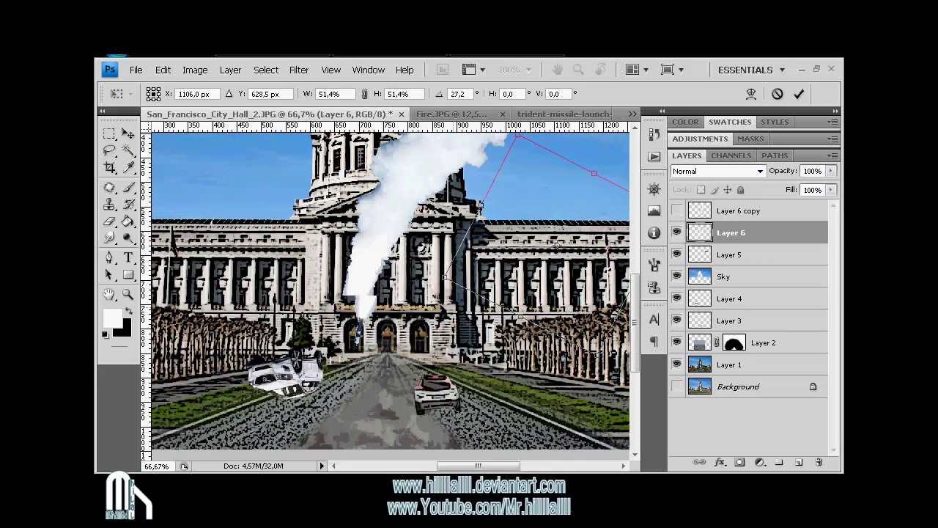
pyautogui.moveTo(283, 322); pyautogui.dragTo(445, 277)
pyautogui.moveTo(513, 212)
pyautogui.mouseDown()
pyautogui.moveTo(401, 231)
pyautogui.moveTo(393, 254)
pyautogui.mouseUp()
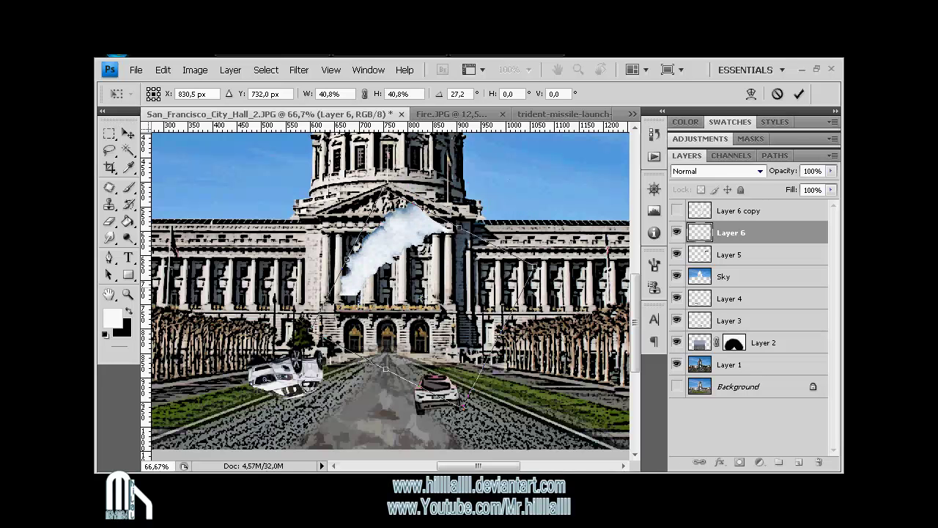
pyautogui.press('Return')
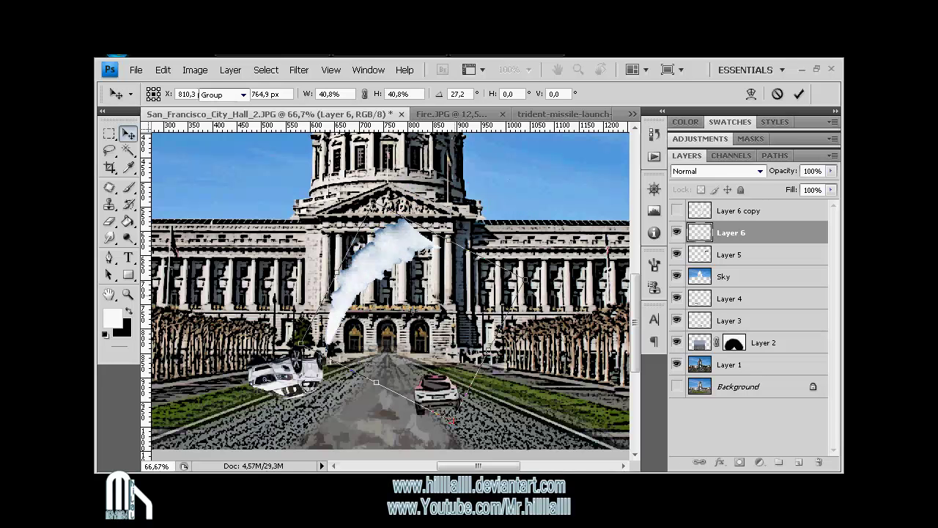
# Set the Eraser to 35% opacity and bring up its brush settings
pyautogui.press('e')
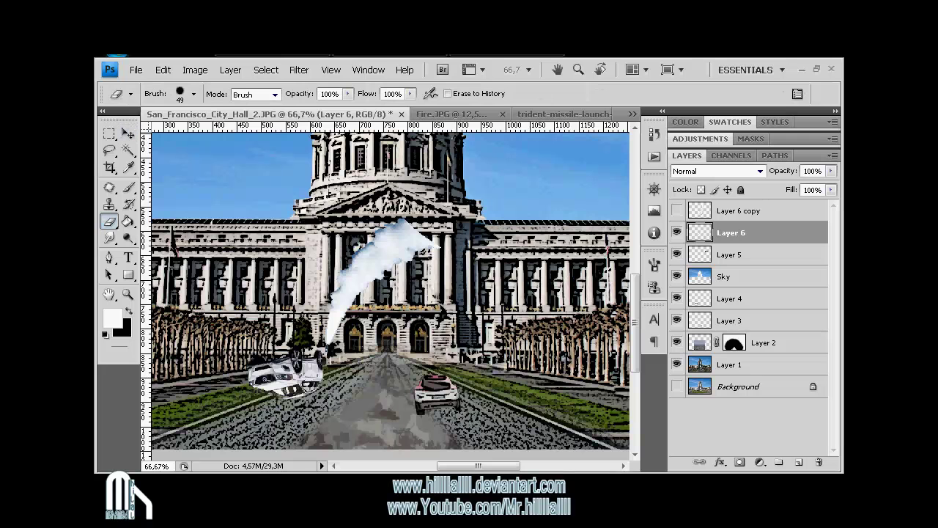
pyautogui.press('3')
pyautogui.press('4')
pyautogui.rightClick(419, 235)
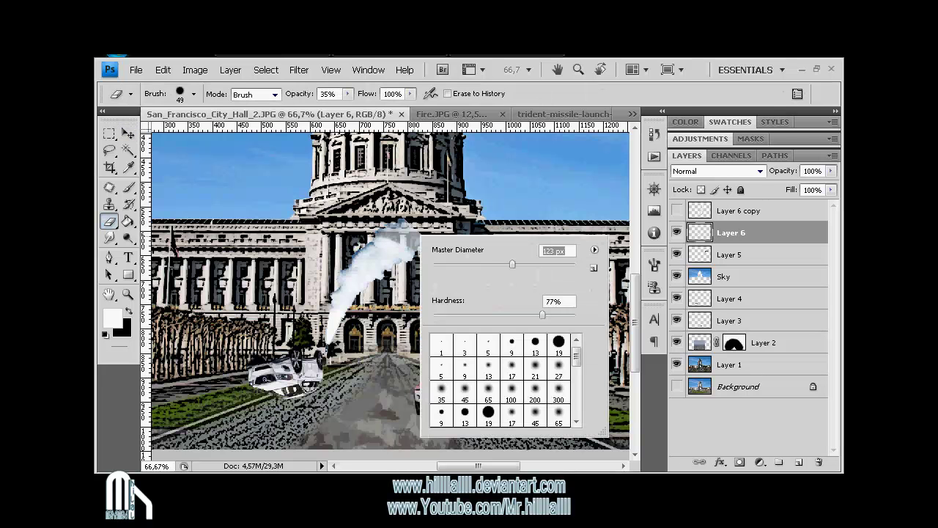
# Smudge the smoke plume into a smoother, streaky upward curve
pyautogui.click(109, 238)
pyautogui.moveTo(366, 294)
pyautogui.mouseDown()
pyautogui.moveTo(349, 256)
pyautogui.moveTo(363, 250)
pyautogui.moveTo(388, 264)
pyautogui.moveTo(370, 238)
pyautogui.moveTo(425, 227)
pyautogui.mouseUp()
pyautogui.moveTo(389, 257)
pyautogui.mouseDown()
pyautogui.moveTo(429, 220)
pyautogui.moveTo(392, 241)
pyautogui.mouseUp()
pyautogui.moveTo(329, 341)
pyautogui.mouseDown()
pyautogui.moveTo(330, 311)
pyautogui.moveTo(352, 297)
pyautogui.moveTo(352, 272)
pyautogui.mouseUp()
pyautogui.moveTo(350, 306)
pyautogui.mouseDown()
pyautogui.moveTo(346, 269)
pyautogui.moveTo(382, 263)
pyautogui.mouseUp()
pyautogui.moveTo(346, 290); pyautogui.dragTo(399, 255)
pyautogui.moveTo(372, 283); pyautogui.dragTo(417, 250)
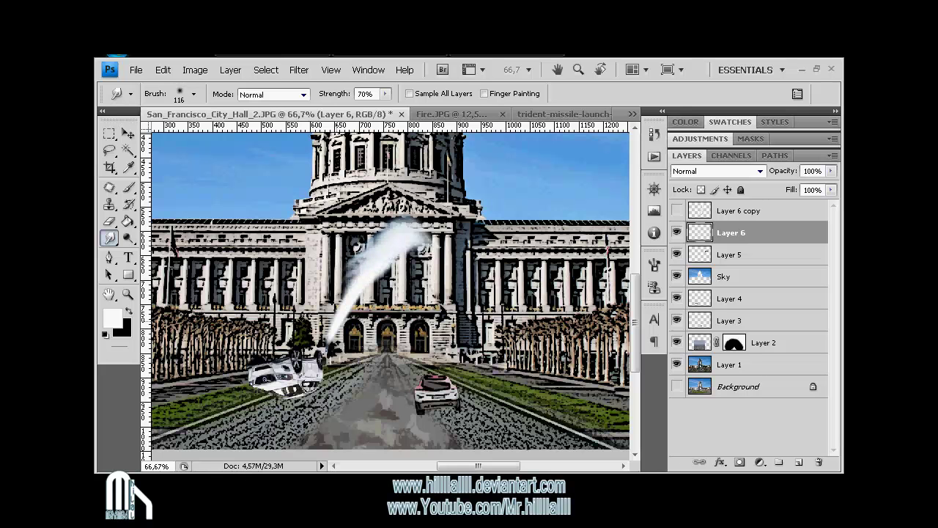
# Lasso a freehand selection around the whole smoke plume
pyautogui.press('l')
pyautogui.moveTo(345, 220); pyautogui.dragTo(305, 302)
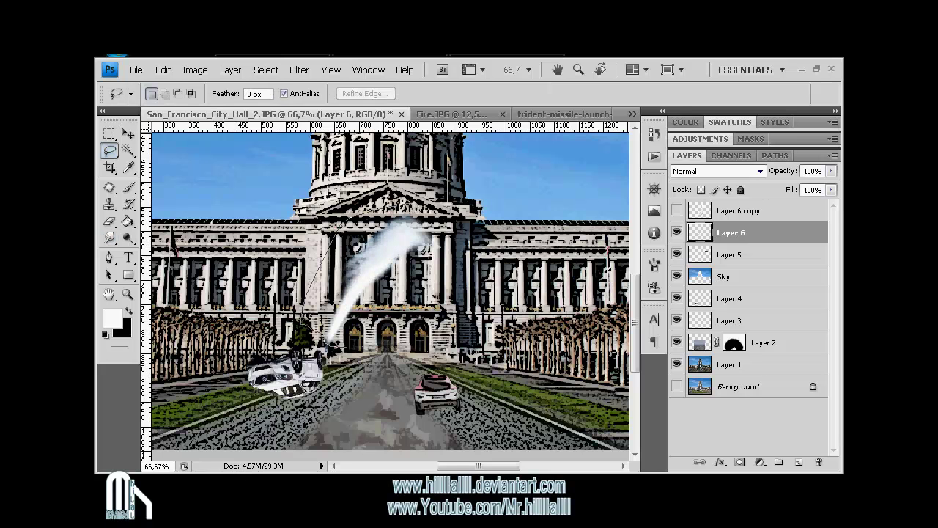
pyautogui.moveTo(323, 333); pyautogui.dragTo(469, 219)
pyautogui.click(298, 70)
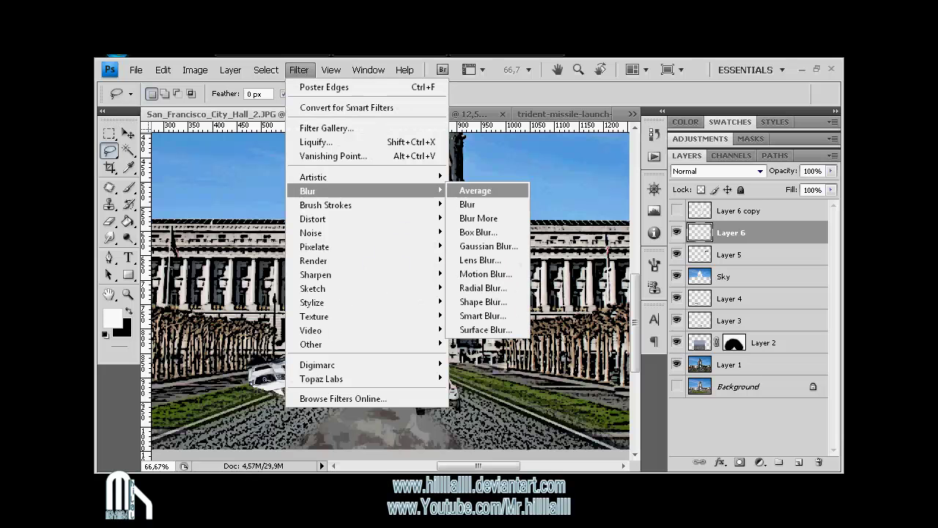
pyautogui.moveTo(308, 191)
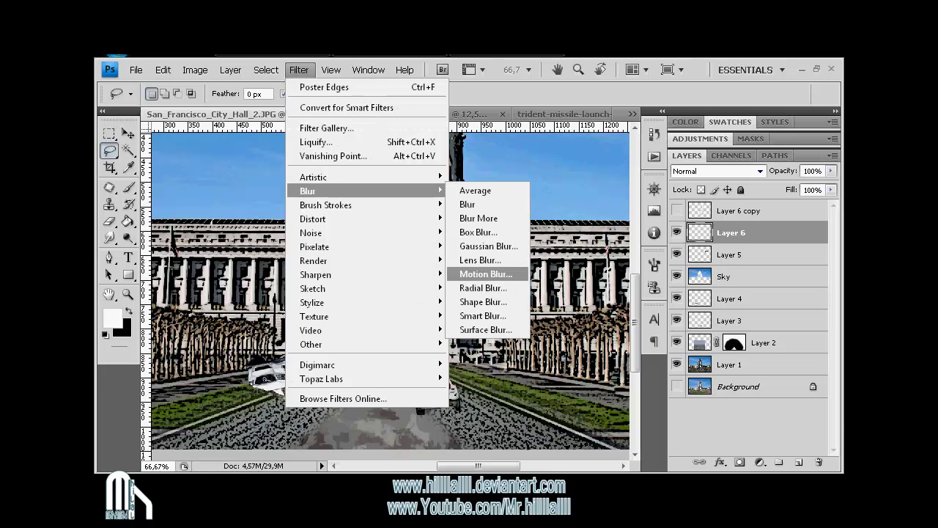
# Apply Motion Blur to the plume at a 47° angle and 200-pixel distance
pyautogui.click(483, 274)
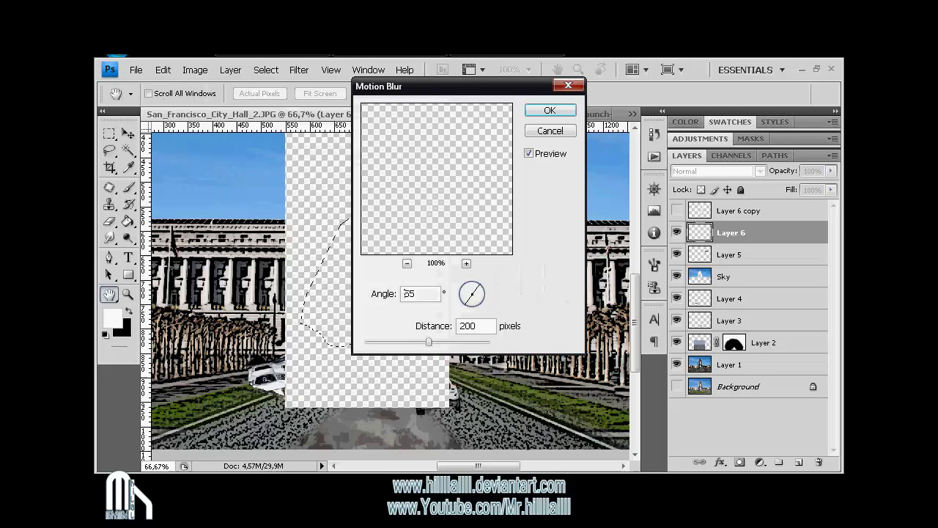
pyautogui.write('47')
pyautogui.press('Return')
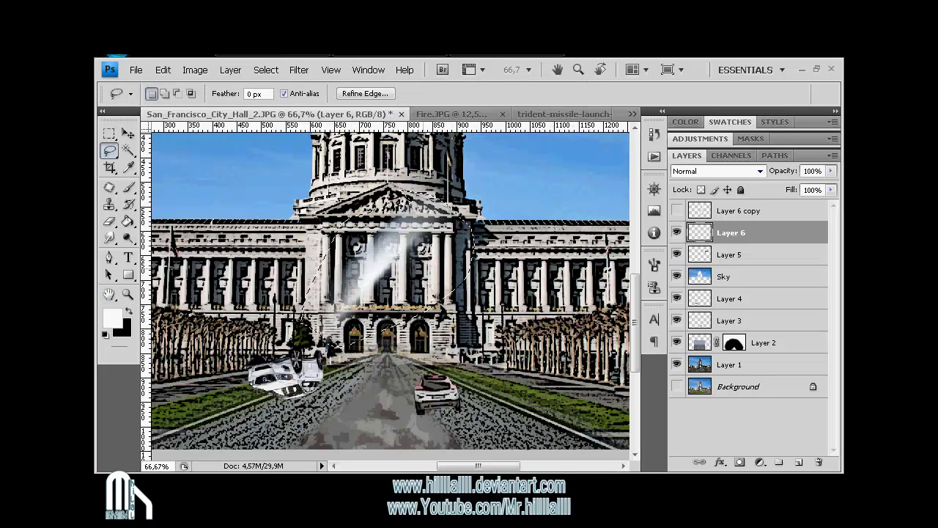
# Try the Filter Gallery, toggle Layer 6 visibility to compare, and zoom out to fit
pyautogui.click(298, 70)
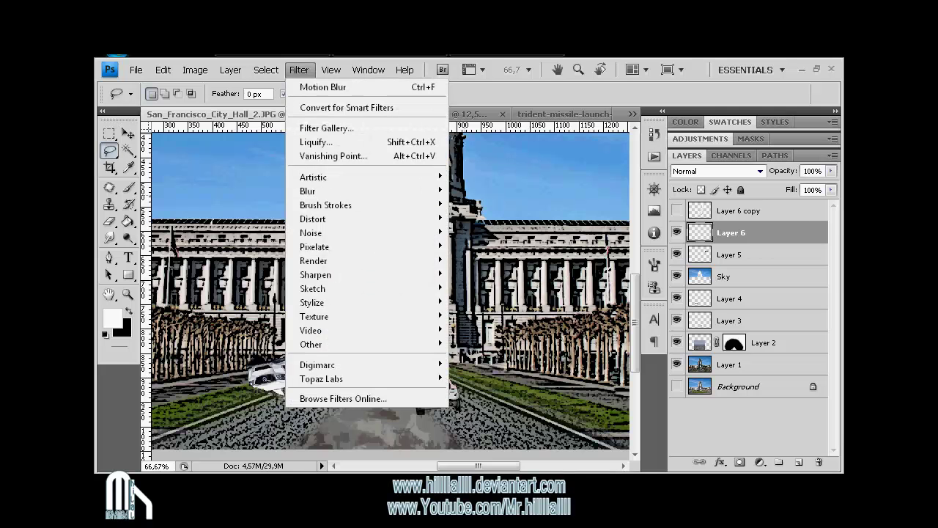
pyautogui.click(326, 127)
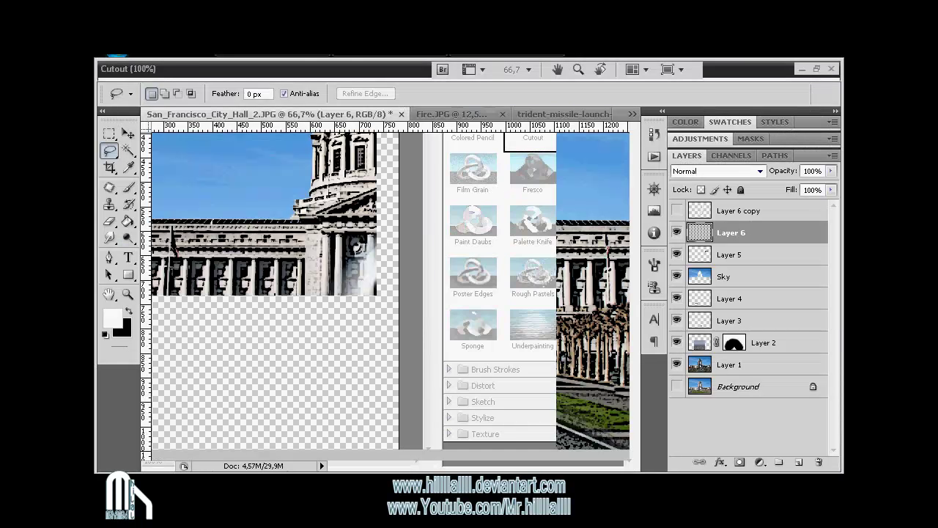
pyautogui.click(677, 233)
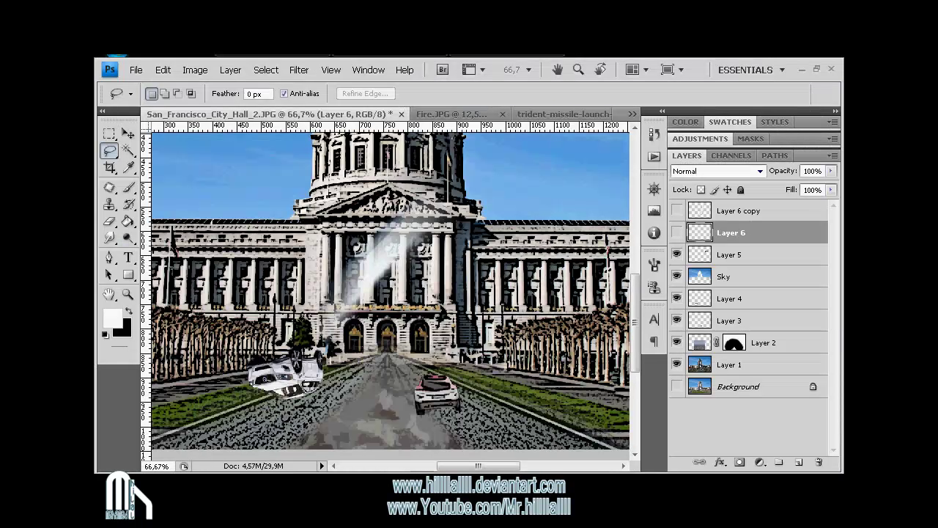
pyautogui.click(676, 232)
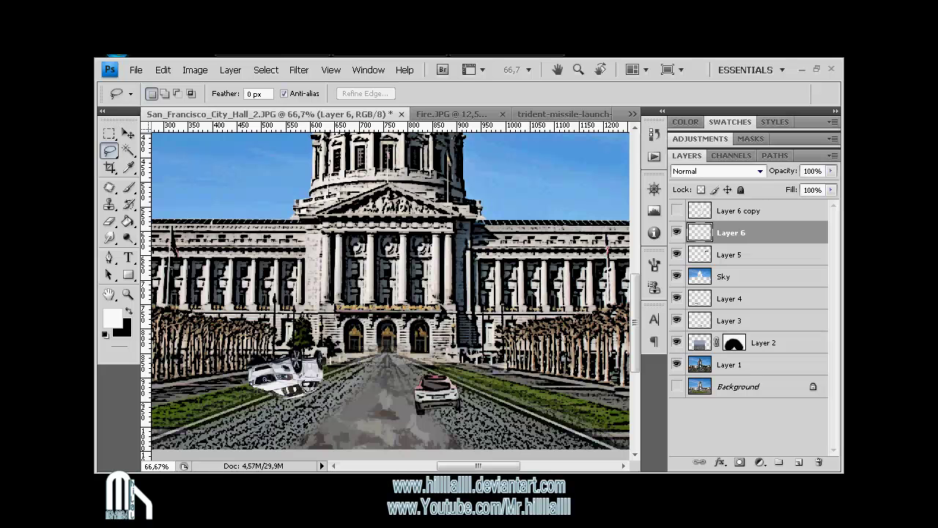
pyautogui.hotkey('ctrl', '-')
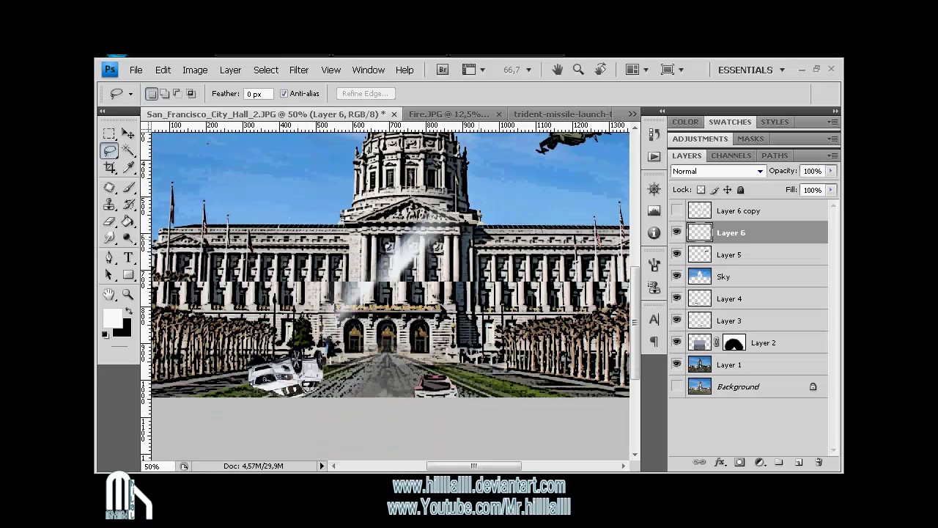
pyautogui.hotkey('ctrl', '-')
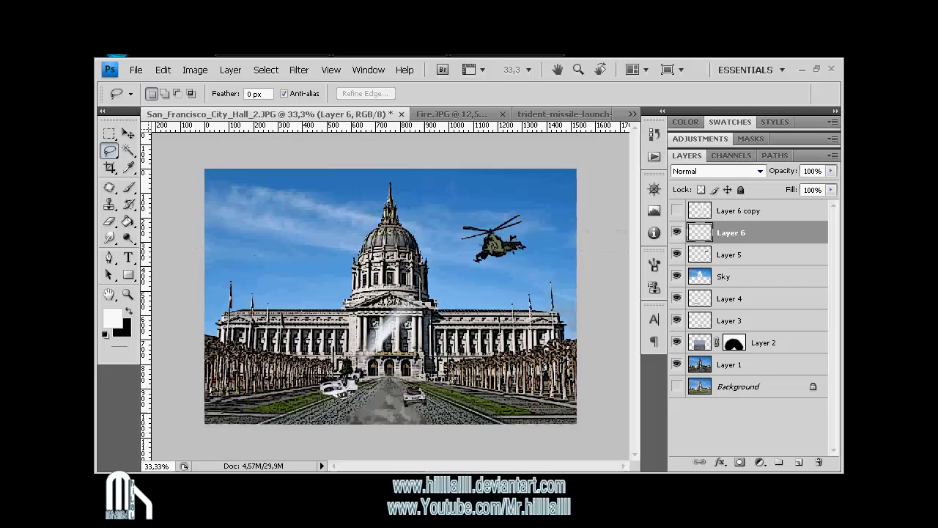
# Erase the glow at the building centre and show the Layer 6 copy
pyautogui.press('e')
pyautogui.moveTo(406, 320); pyautogui.dragTo(371, 341)
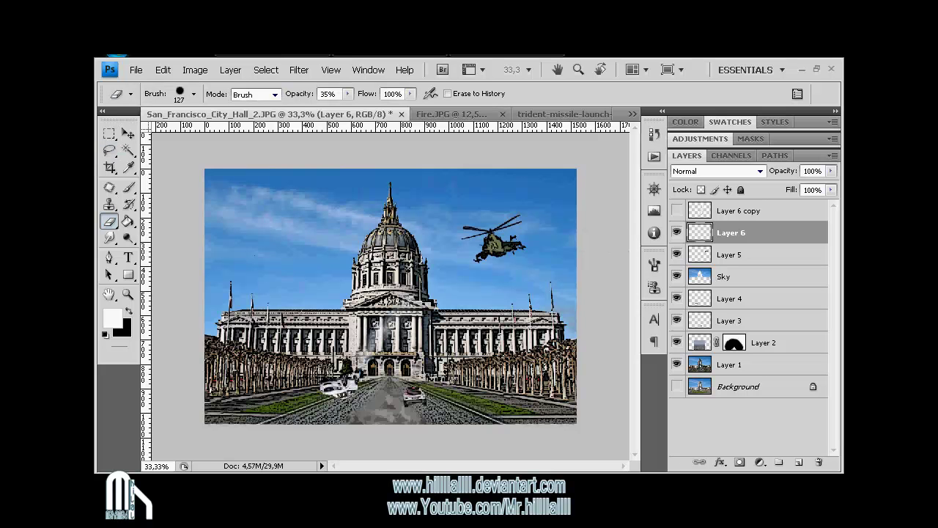
pyautogui.click(677, 210)
pyautogui.hotkey('ctrl', 't')
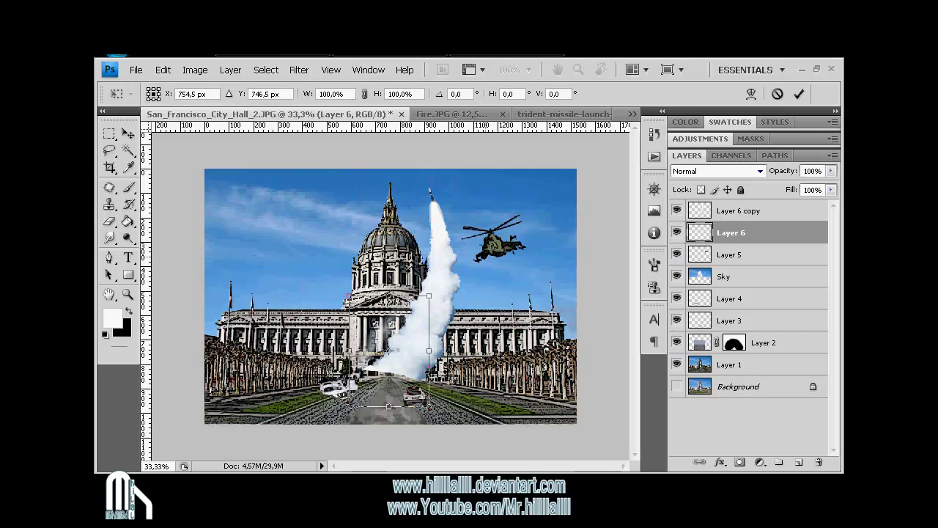
pyautogui.press('Escape')
# Shrink the copied trail to about 24%, flip it behind the helicopter, and restack below Layer 5
pyautogui.click(736, 211)
pyautogui.hotkey('ctrl', 't')
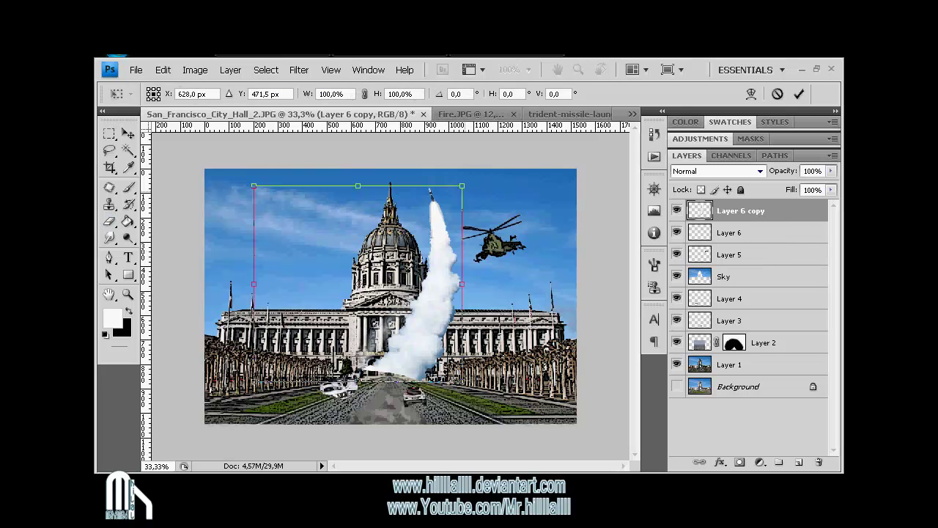
pyautogui.moveTo(252, 185)
pyautogui.mouseDown()
pyautogui.moveTo(332, 260)
pyautogui.moveTo(319, 299)
pyautogui.moveTo(368, 279)
pyautogui.moveTo(451, 271)
pyautogui.mouseUp()
pyautogui.rightClick(455, 282)
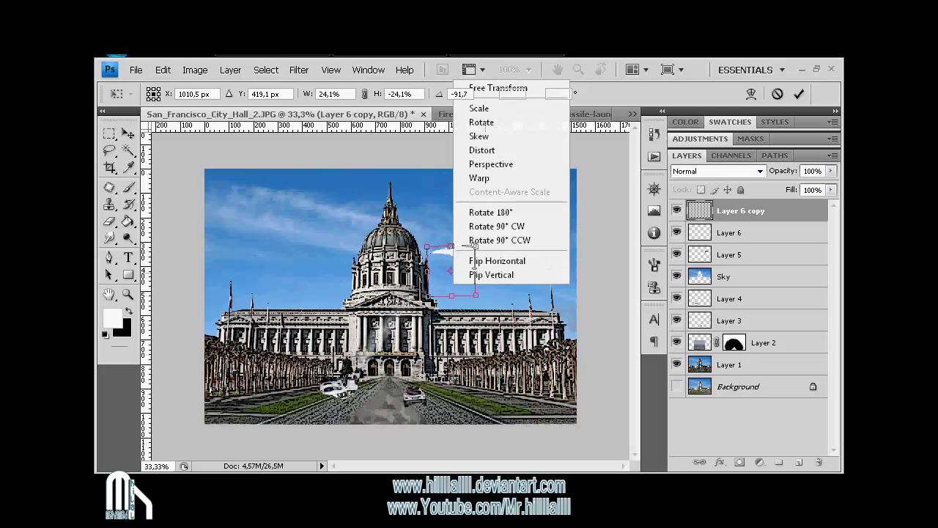
pyautogui.click(454, 283)
pyautogui.moveTo(454, 279)
pyautogui.mouseDown()
pyautogui.moveTo(486, 253)
pyautogui.moveTo(525, 267)
pyautogui.moveTo(466, 265)
pyautogui.mouseUp()
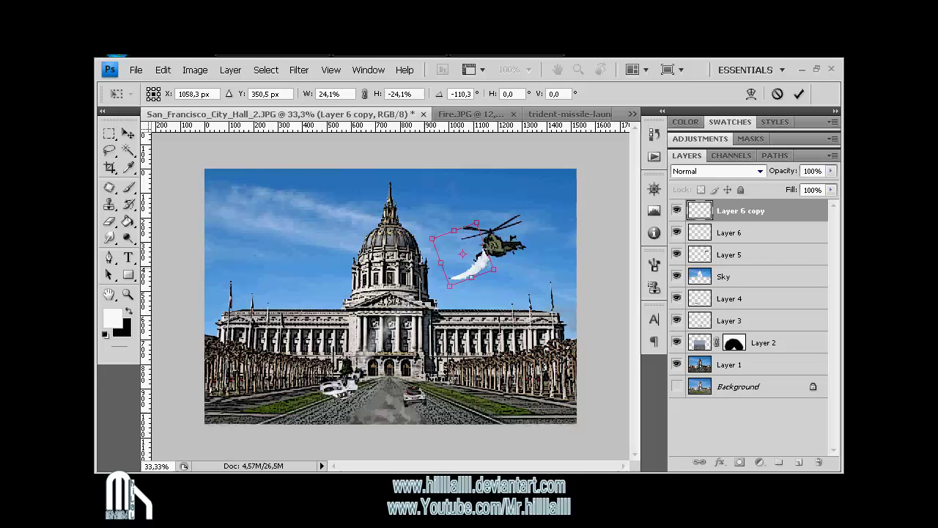
pyautogui.press('e')
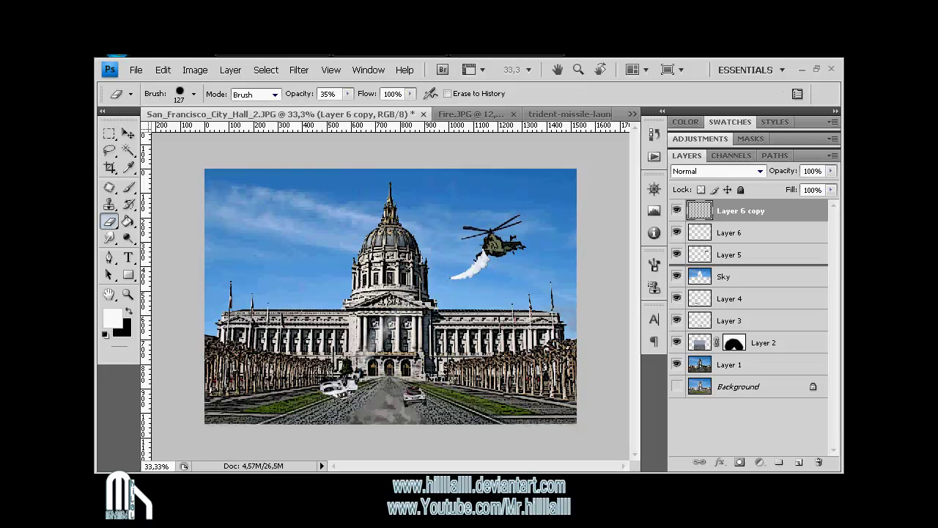
pyautogui.hotkey('ctrl', '[')
pyautogui.hotkey('ctrl', '[')
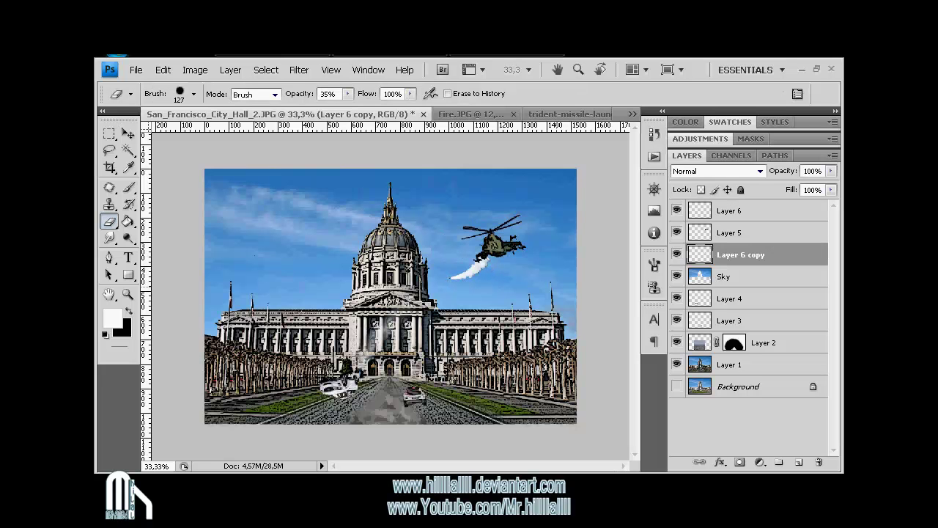
# Apply the Artistic > Poster Edges filter to the helicopter's smoke trail
pyautogui.click(299, 69)
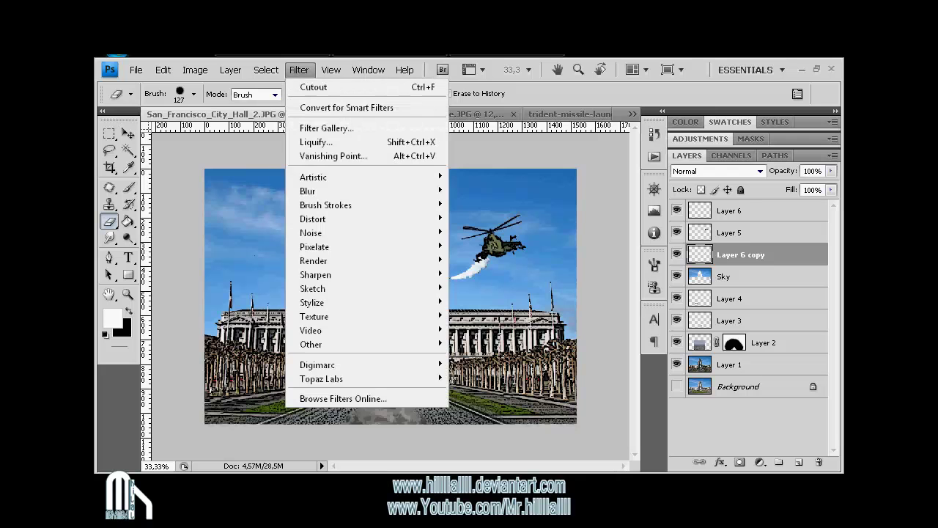
pyautogui.click(315, 86)
pyautogui.click(298, 70)
pyautogui.moveTo(313, 177)
pyautogui.click(327, 127)
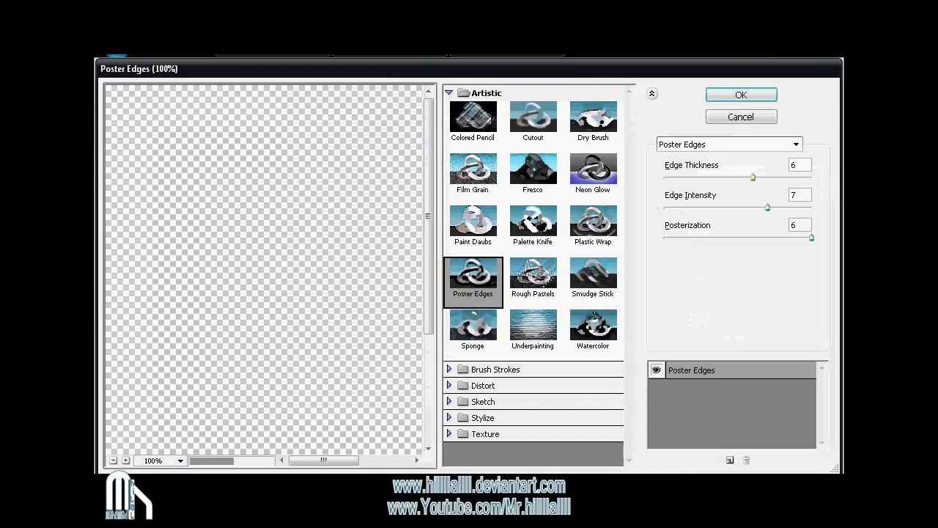
pyautogui.press('Return')
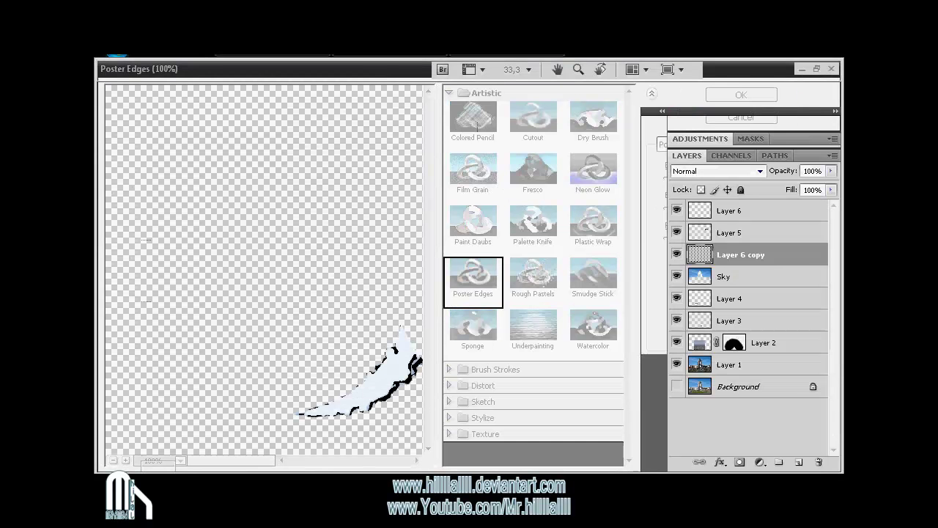
# Select Layer 6, zoom to 50%, and switch to the trident missile image
pyautogui.hotkey('alt', '.')
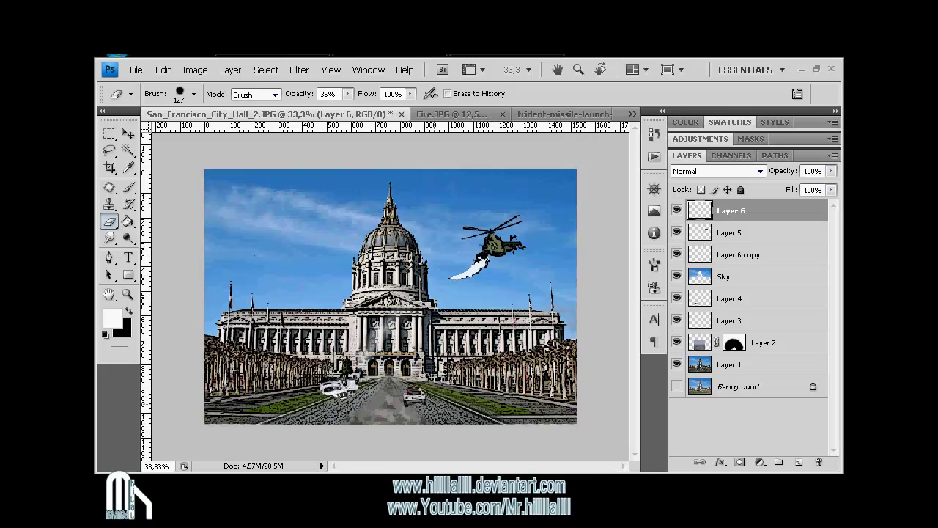
pyautogui.hotkey('ctrl', '+')
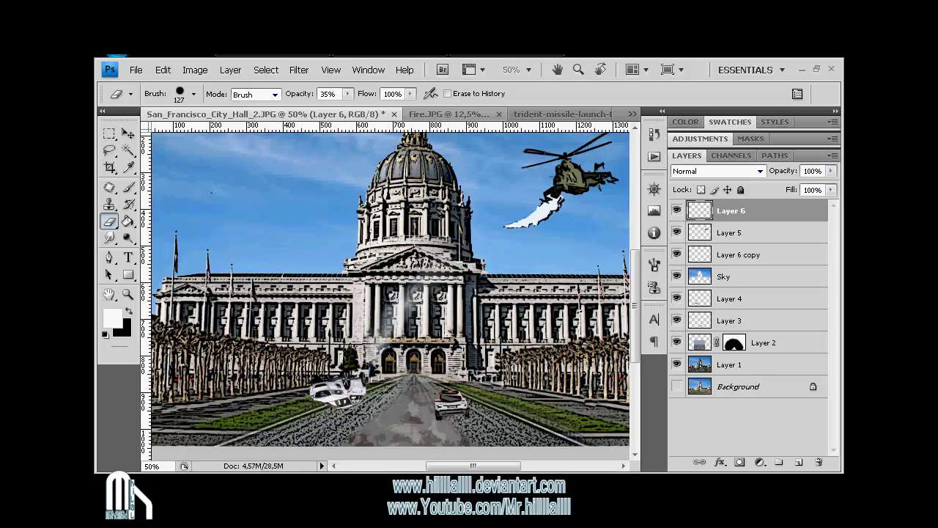
pyautogui.hotkey('ctrl', 'Tab')
# Close the trident image without saving, then copy Fire.JPG's tall upper flame to Layer 1
pyautogui.hotkey('ctrl', 'w')
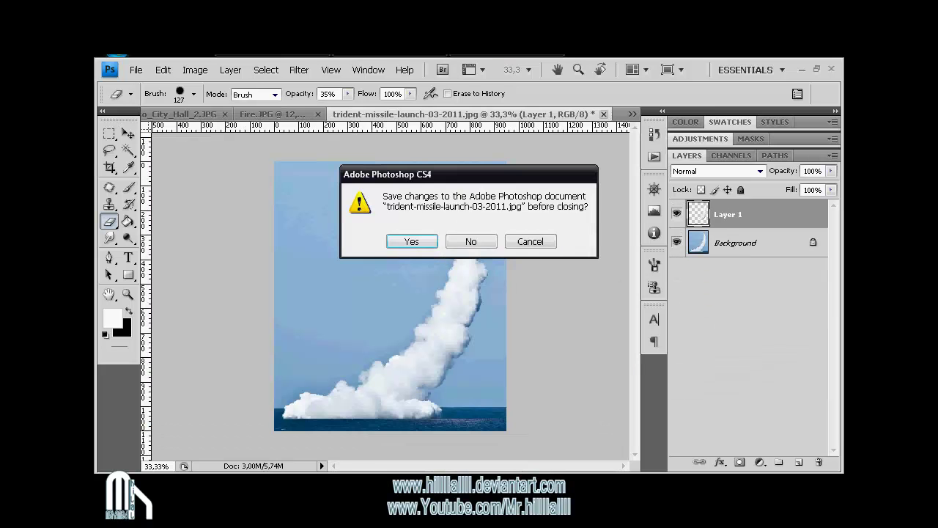
pyautogui.press('n')
pyautogui.hotkey('ctrl', 'Tab')
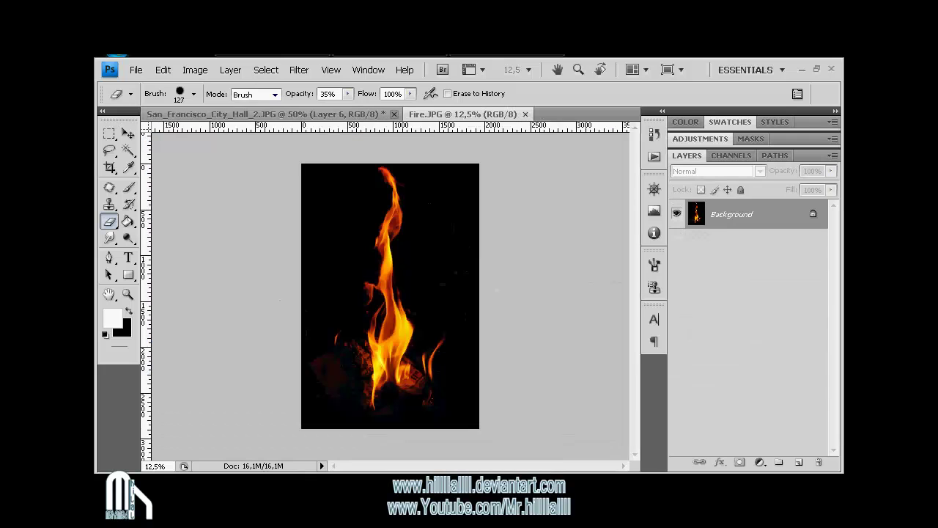
pyautogui.press('l')
pyautogui.moveTo(376, 169)
pyautogui.mouseDown()
pyautogui.moveTo(378, 281)
pyautogui.moveTo(414, 220)
pyautogui.moveTo(376, 167)
pyautogui.mouseUp()
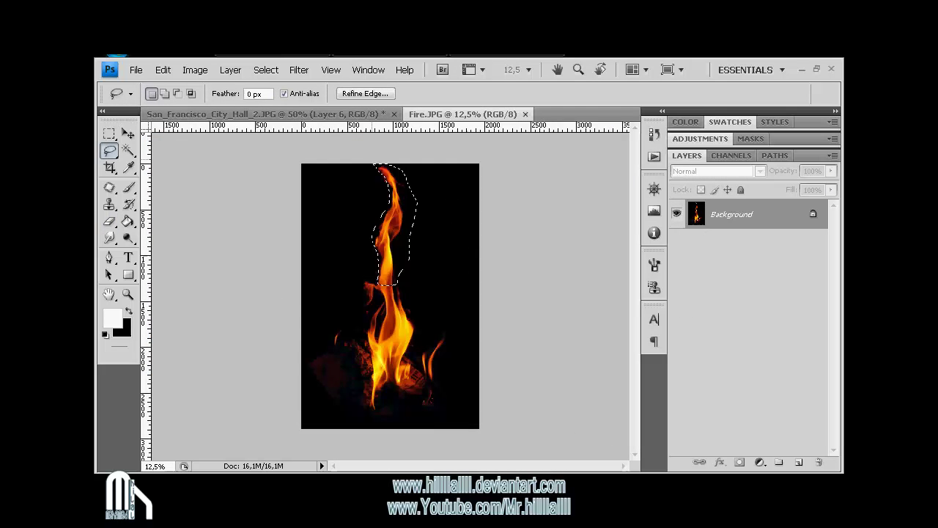
pyautogui.hotkey('ctrl', 'j')
# Bring the flame into City Hall as Layer 7, scaled to about 14% atop the overturned car
pyautogui.press('v')
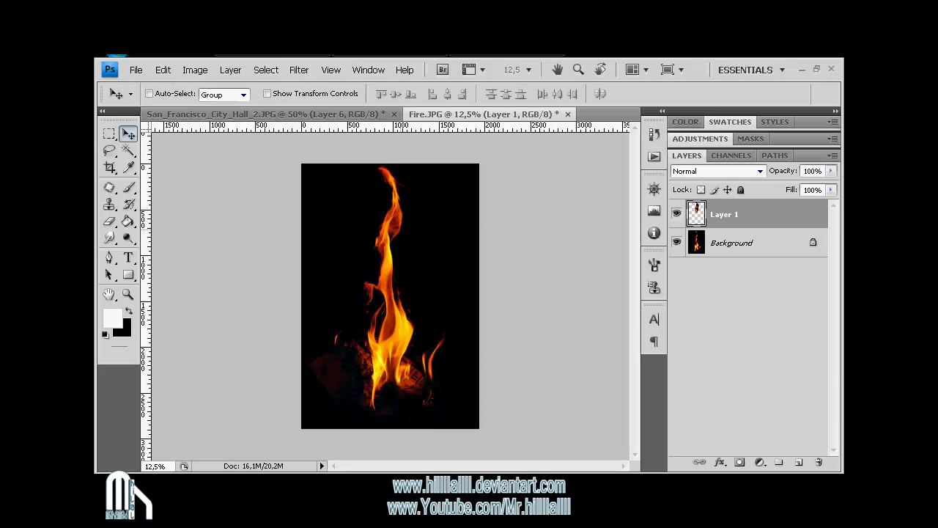
pyautogui.moveTo(392, 220); pyautogui.dragTo(293, 118)
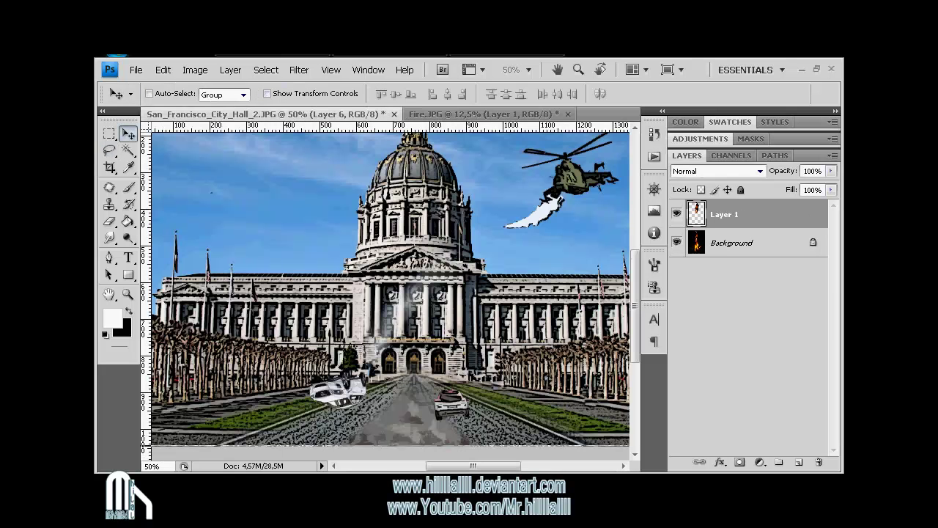
pyautogui.hotkey('ctrl', 'v')
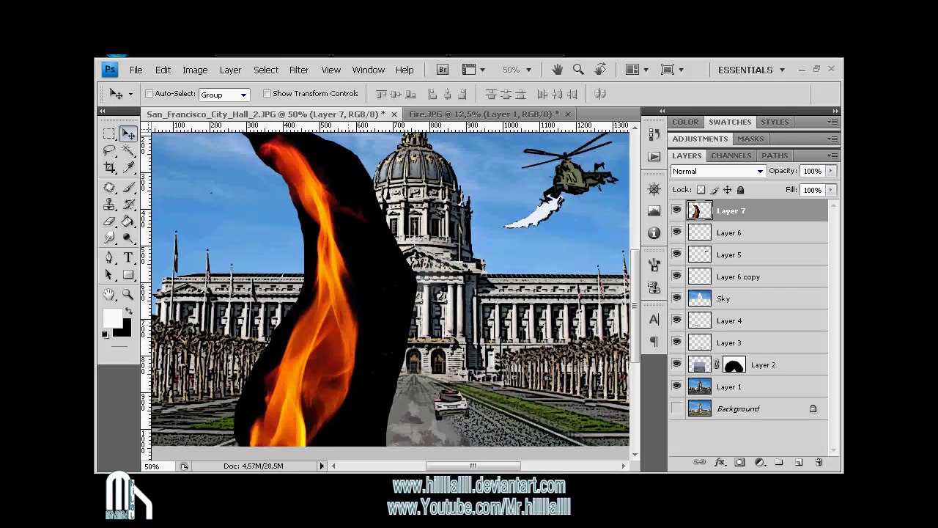
pyautogui.hotkey('ctrl', 't')
pyautogui.moveTo(322, 293); pyautogui.dragTo(324, 332)
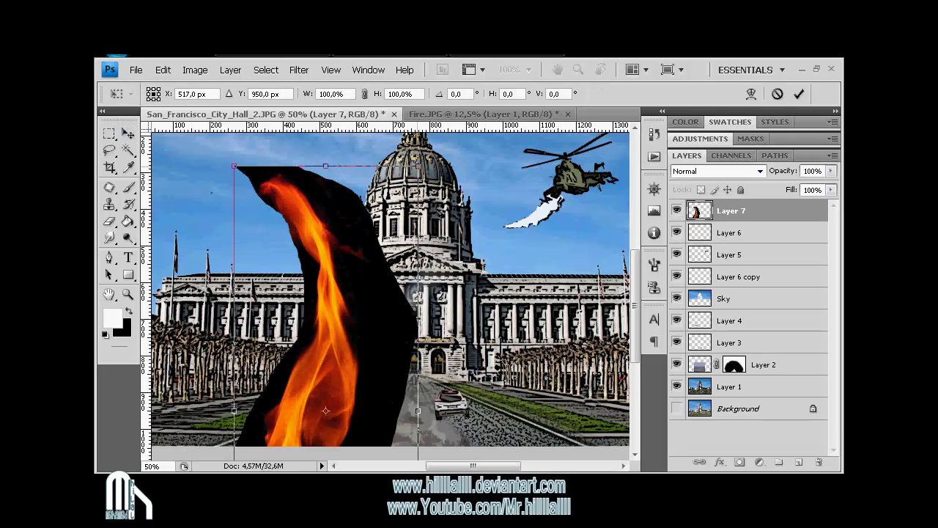
pyautogui.moveTo(235, 169); pyautogui.dragTo(315, 377)
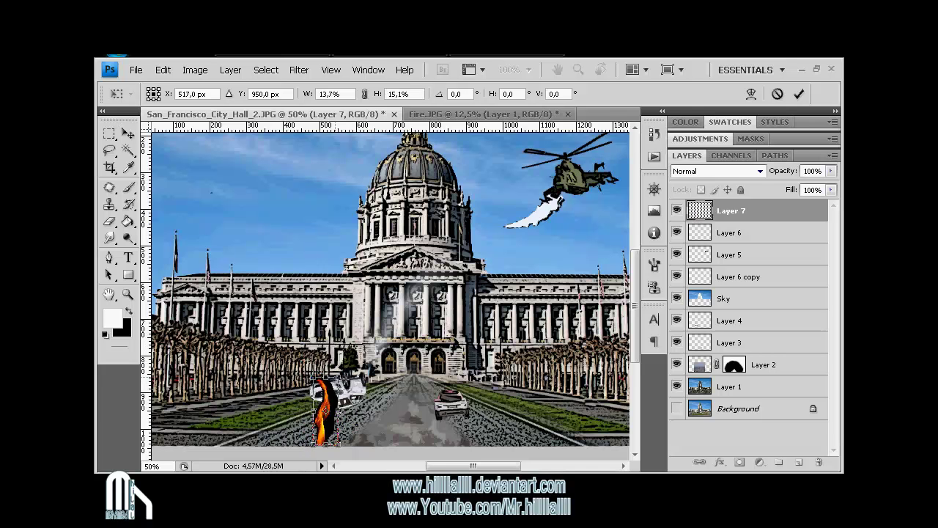
pyautogui.moveTo(326, 410); pyautogui.dragTo(325, 363)
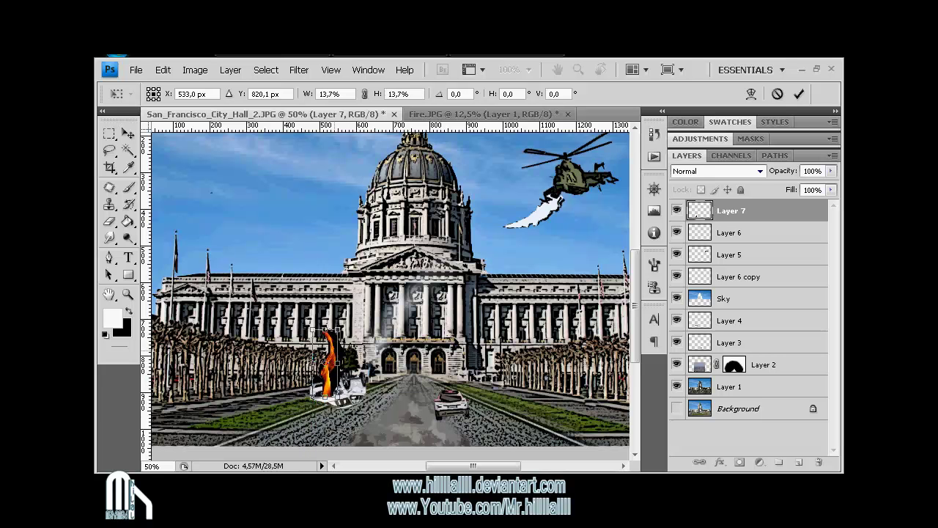
pyautogui.press('Return')
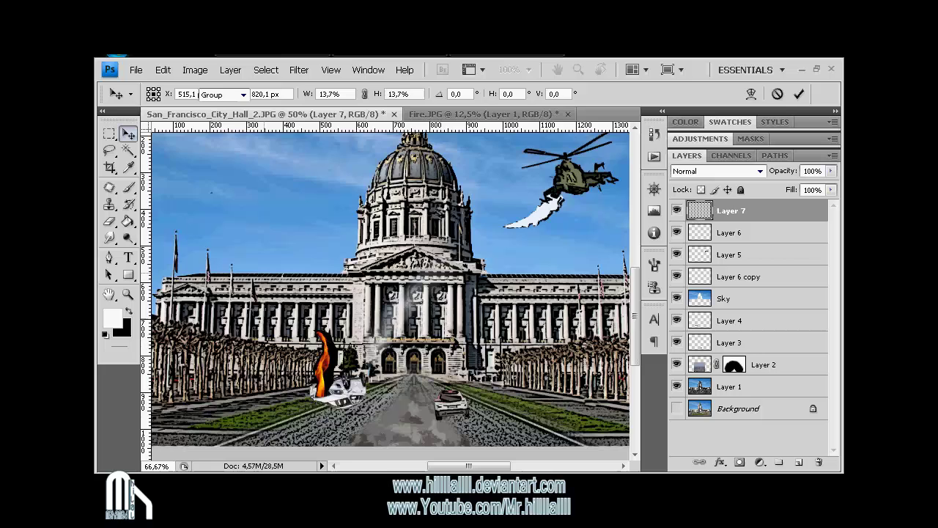
pyautogui.hotkey('ctrl', '+')
# Erase the flame's dark base into the car with a 62%-opacity, size-54 Eraser
pyautogui.press('e')
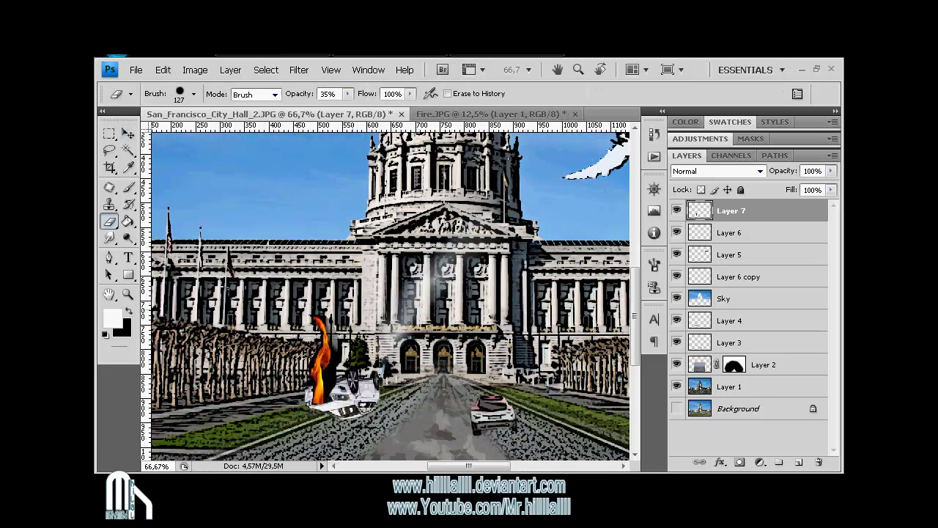
pyautogui.press('6')
pyautogui.press('2')
pyautogui.moveTo(335, 346); pyautogui.dragTo(325, 397)
pyautogui.moveTo(311, 356); pyautogui.dragTo(311, 372)
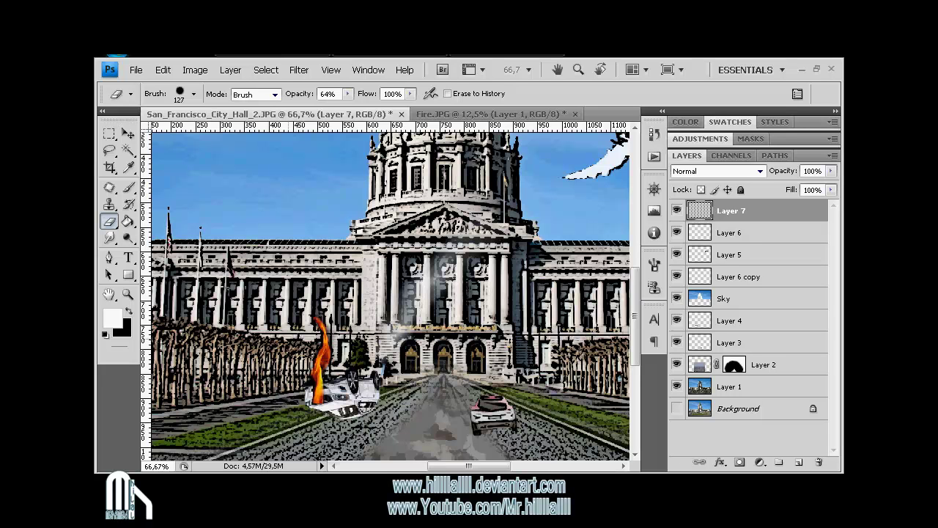
pyautogui.rightClick(293, 267)
pyautogui.write('54')
pyautogui.press('Return')
# Browse the Filter menu and add an empty Layer 8 above the flame
pyautogui.click(299, 69)
pyautogui.click(298, 70)
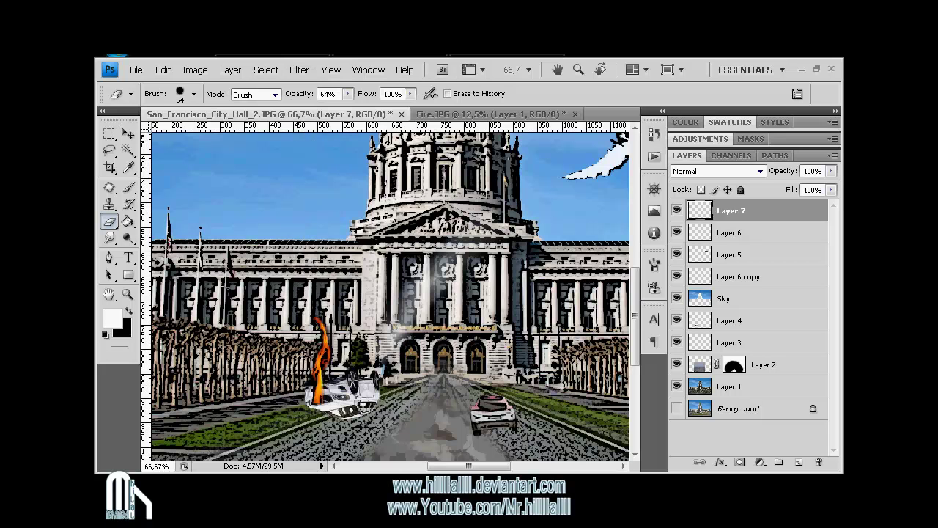
pyautogui.click(298, 70)
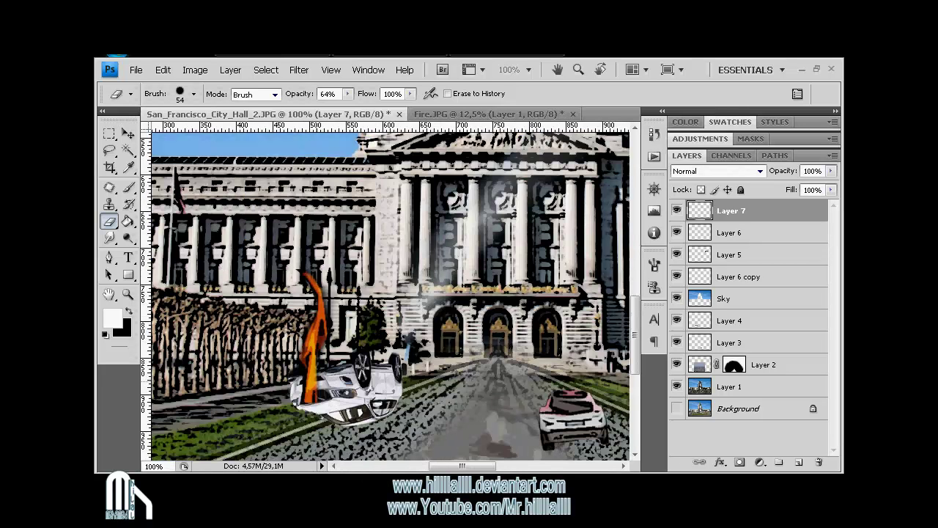
pyautogui.press('v')
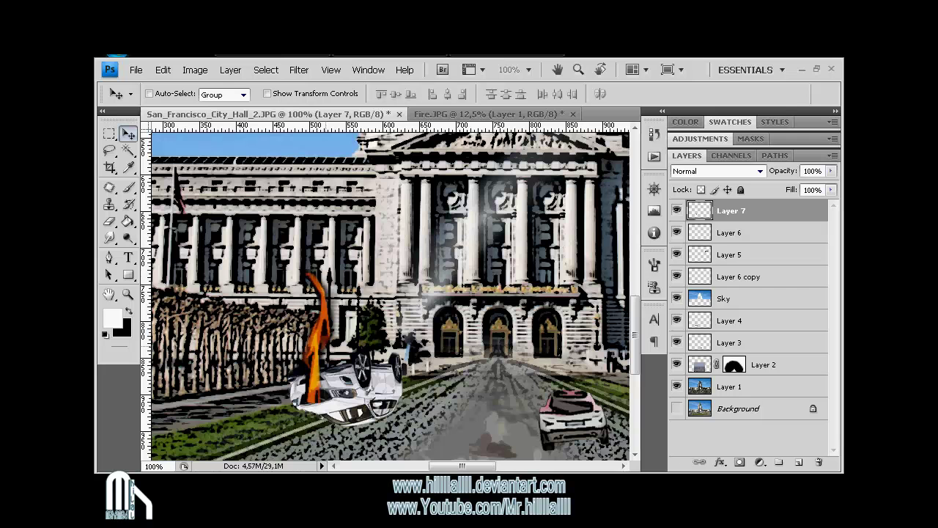
pyautogui.click(799, 462)
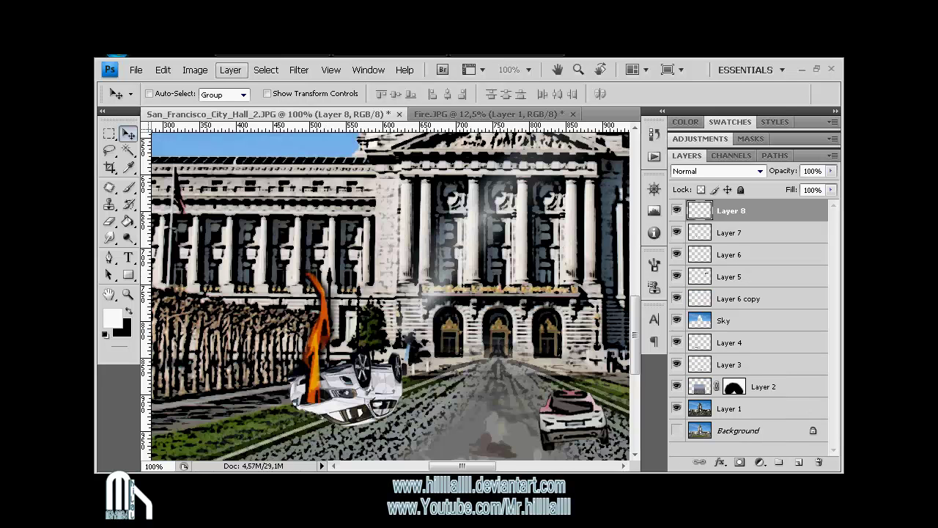
# Fill Layer 8 with rendered clouds, regenerating the pattern several times
pyautogui.click(299, 70)
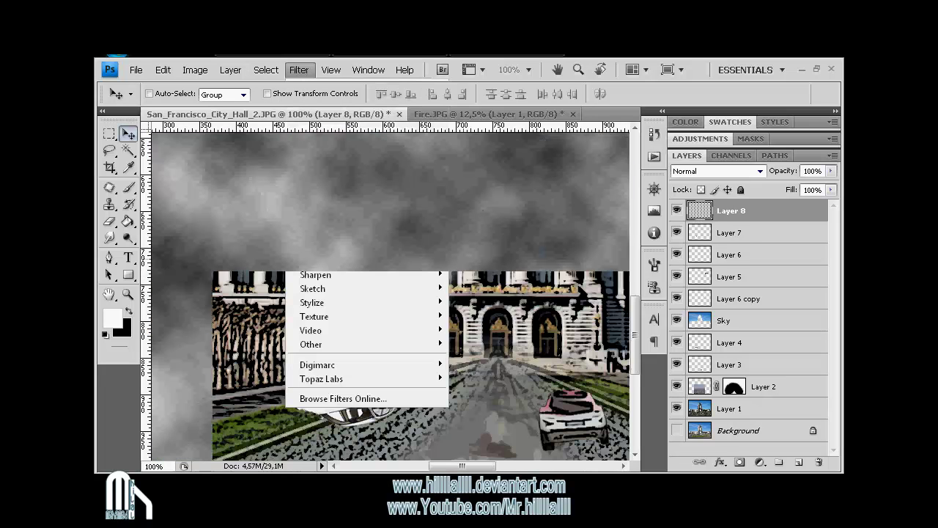
pyautogui.hotkey('ctrl', '-')
pyautogui.hotkey('ctrl', 'f')
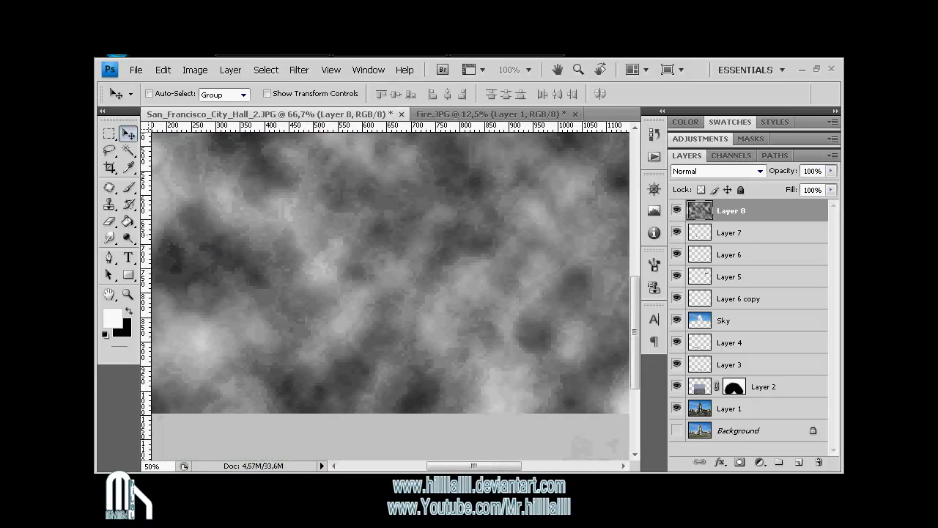
pyautogui.hotkey('ctrl', 'f')
pyautogui.hotkey('ctrl', '-')
pyautogui.hotkey('ctrl', 'f')
# Erase clouds with a large brush, at full strength, revealing the sky, dome, helicopter and left wing
pyautogui.press('e')
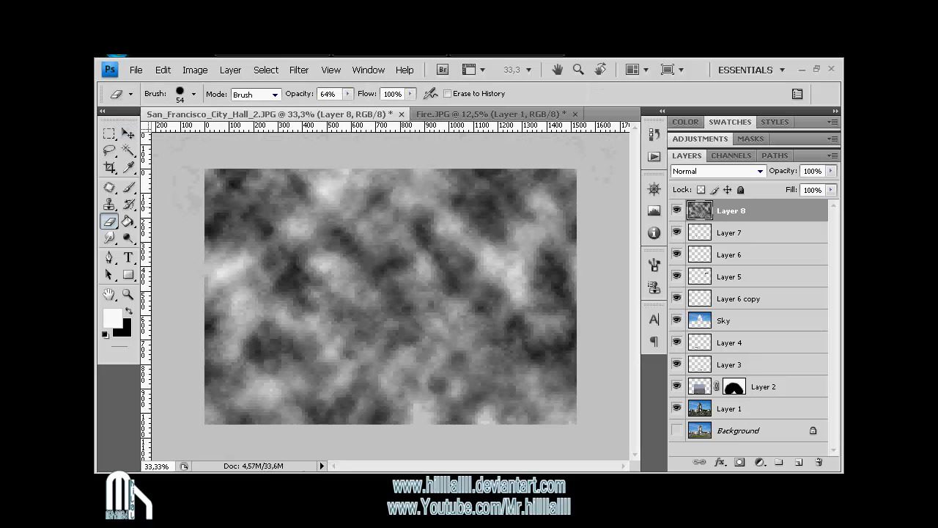
pyautogui.rightClick(238, 204)
pyautogui.press('Return')
pyautogui.moveTo(564, 198); pyautogui.dragTo(220, 220)
pyautogui.moveTo(542, 278)
pyautogui.mouseDown()
pyautogui.moveTo(565, 308)
pyautogui.moveTo(542, 396)
pyautogui.moveTo(469, 293)
pyautogui.moveTo(366, 279)
pyautogui.mouseUp()
pyautogui.moveTo(242, 256); pyautogui.dragTo(219, 399)
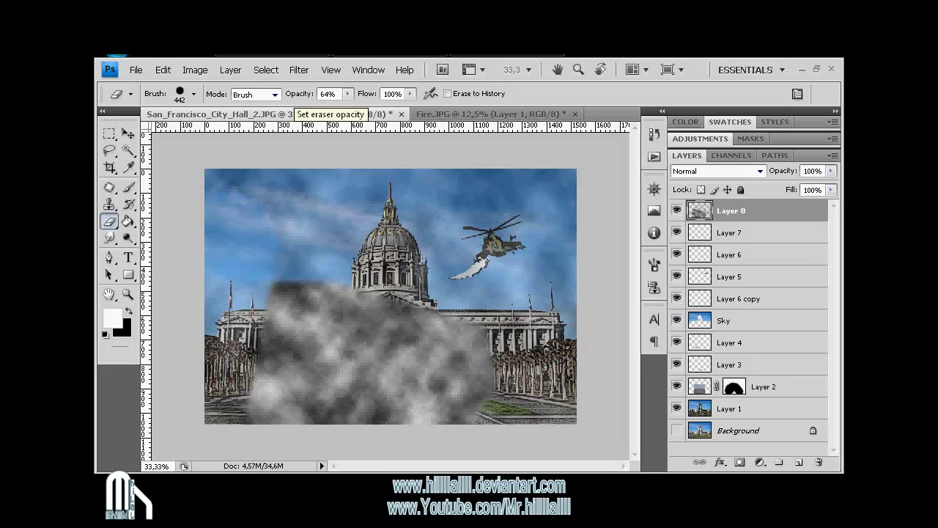
pyautogui.press('0')
pyautogui.moveTo(513, 191); pyautogui.dragTo(213, 205)
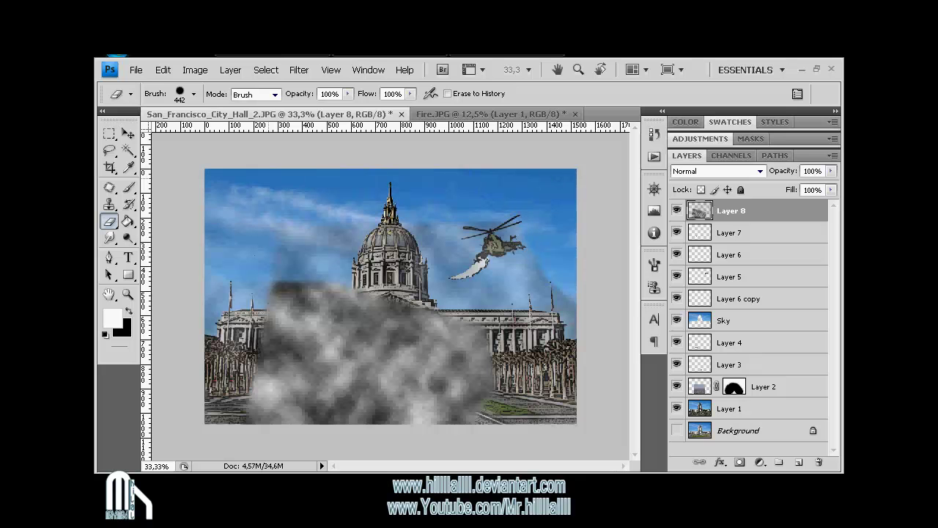
pyautogui.moveTo(557, 275); pyautogui.dragTo(561, 326)
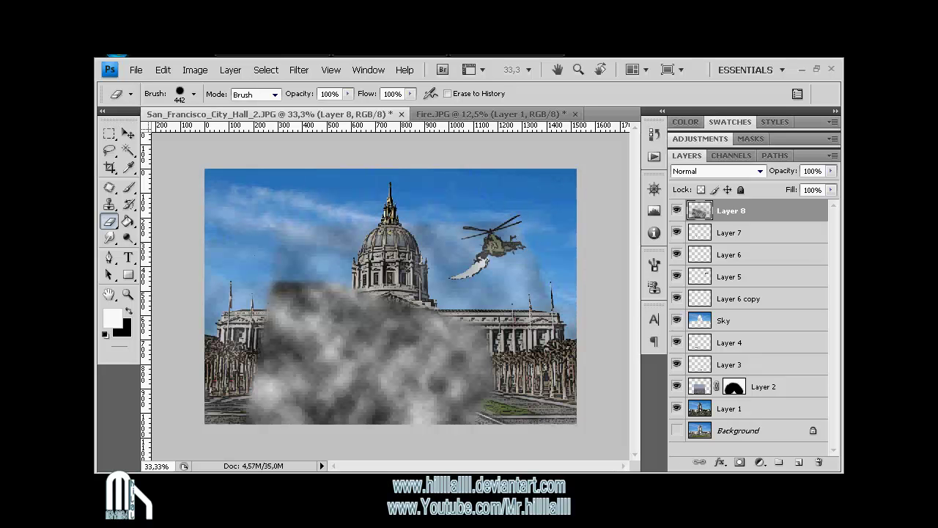
# Erase smoke at 83% then 67% over the building, lawn and road, undoing over-erased strokes
pyautogui.press('8')
pyautogui.press('3')
pyautogui.click(482, 368)
pyautogui.moveTo(440, 344)
pyautogui.mouseDown()
pyautogui.moveTo(458, 308)
pyautogui.moveTo(476, 301)
pyautogui.mouseUp()
pyautogui.hotkey('ctrl', 'z')
pyautogui.press('6')
pyautogui.press('7')
pyautogui.moveTo(484, 367)
pyautogui.mouseDown()
pyautogui.moveTo(440, 352)
pyautogui.moveTo(366, 293)
pyautogui.moveTo(249, 389)
pyautogui.moveTo(219, 352)
pyautogui.moveTo(249, 286)
pyautogui.mouseUp()
pyautogui.moveTo(278, 257); pyautogui.dragTo(300, 315)
pyautogui.moveTo(432, 410)
pyautogui.mouseDown()
pyautogui.moveTo(366, 389)
pyautogui.moveTo(396, 374)
pyautogui.moveTo(330, 411)
pyautogui.moveTo(264, 381)
pyautogui.moveTo(293, 366)
pyautogui.moveTo(308, 337)
pyautogui.moveTo(326, 410)
pyautogui.moveTo(345, 388)
pyautogui.moveTo(411, 359)
pyautogui.moveTo(424, 409)
pyautogui.mouseUp()
pyautogui.hotkey('ctrl', 'alt', 'z')
pyautogui.hotkey('ctrl', 'alt', 'z')
pyautogui.moveTo(315, 355); pyautogui.dragTo(290, 290)
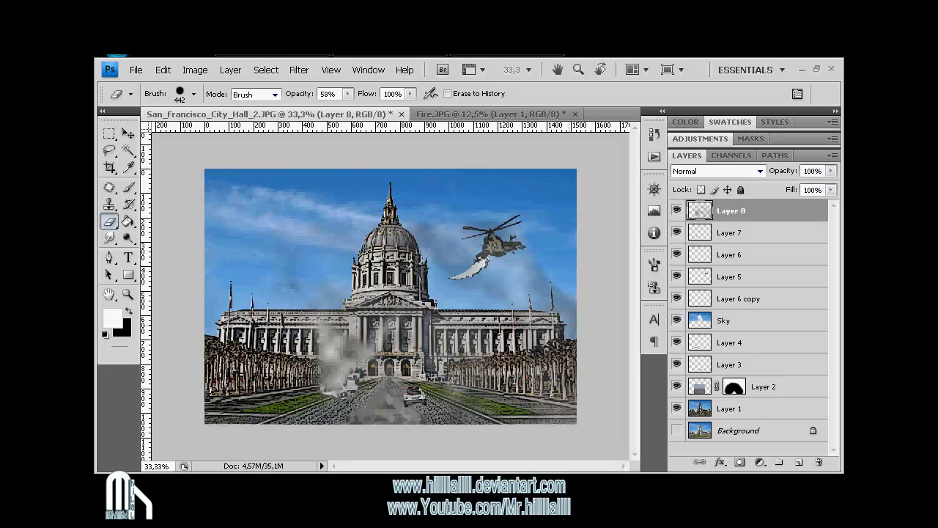
# Erase smoke near the flags and, with a 110 px eraser, reveal the fire by the entrance
pyautogui.moveTo(542, 352); pyautogui.dragTo(542, 286)
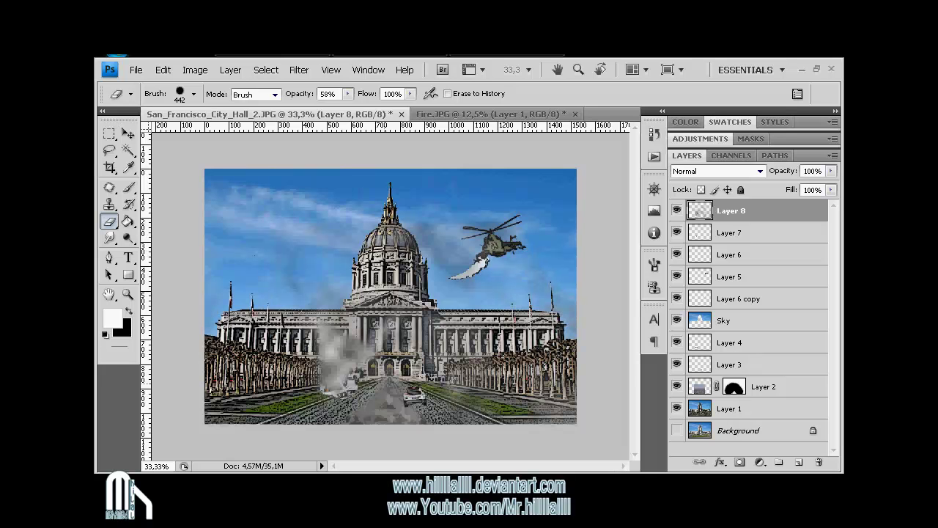
pyautogui.rightClick(278, 268)
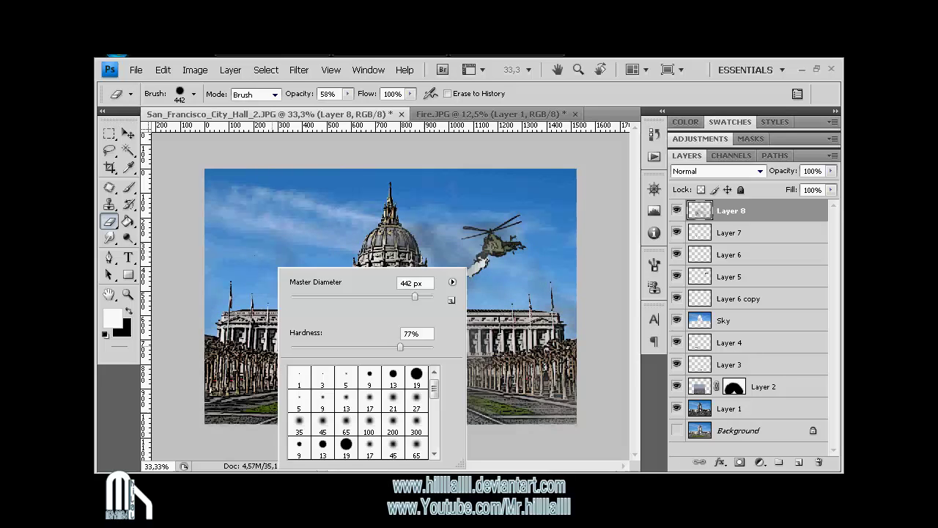
pyautogui.write('110')
pyautogui.press('Return')
pyautogui.moveTo(321, 350)
pyautogui.mouseDown()
pyautogui.moveTo(328, 364)
pyautogui.moveTo(319, 381)
pyautogui.mouseUp()
pyautogui.click(318, 343)
pyautogui.click(320, 378)
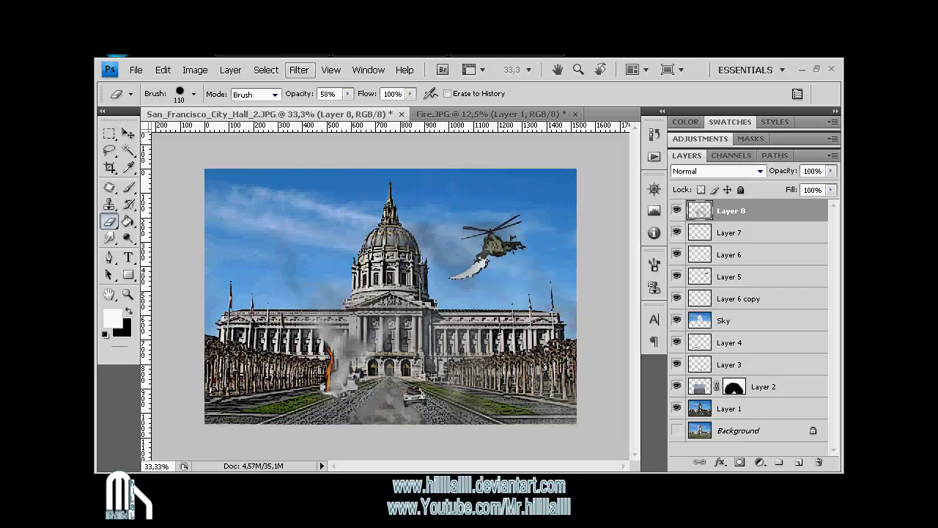
# Apply the Artistic Cutout and Poster Edges filters to the smoke
pyautogui.click(298, 70)
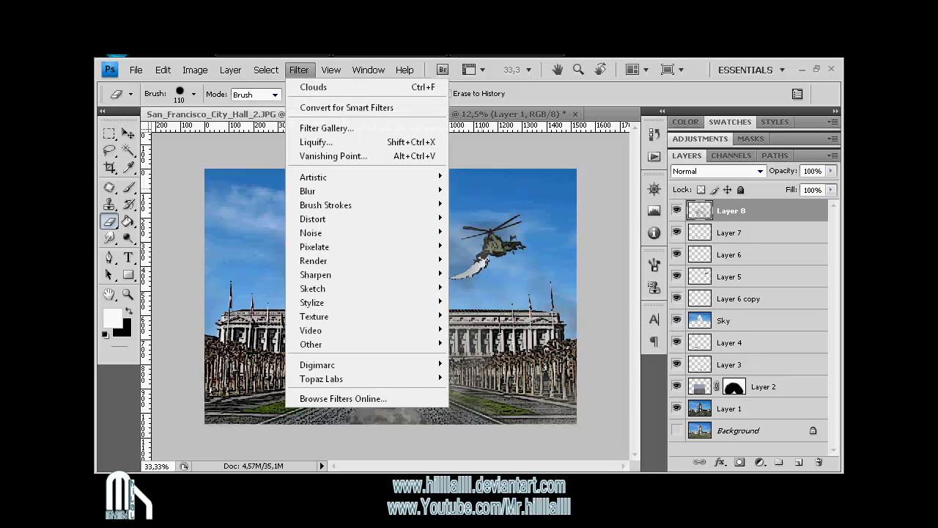
pyautogui.click(326, 128)
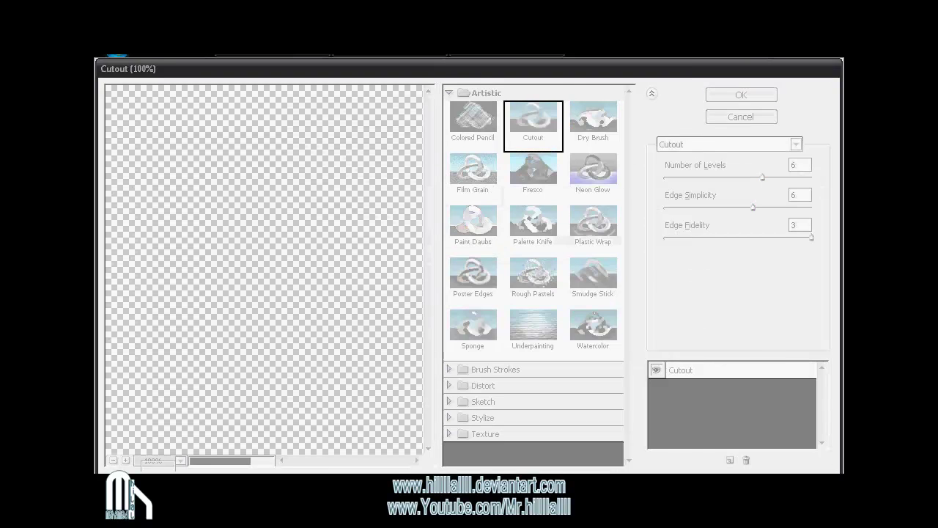
pyautogui.press('Return')
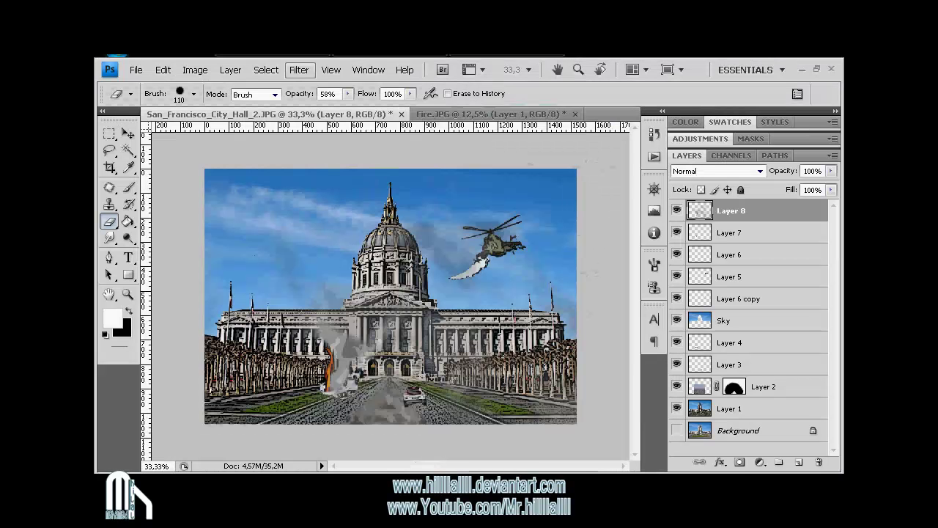
pyautogui.click(299, 69)
pyautogui.moveTo(313, 176)
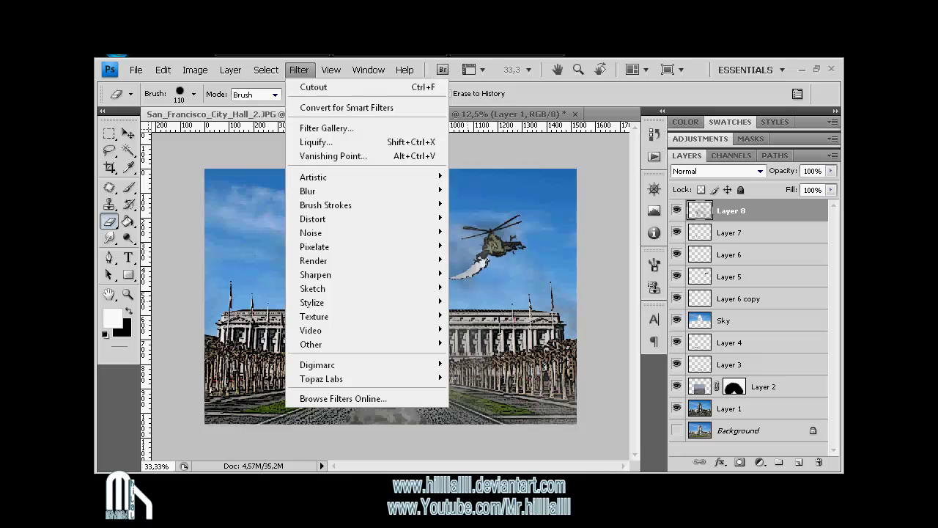
pyautogui.click(326, 128)
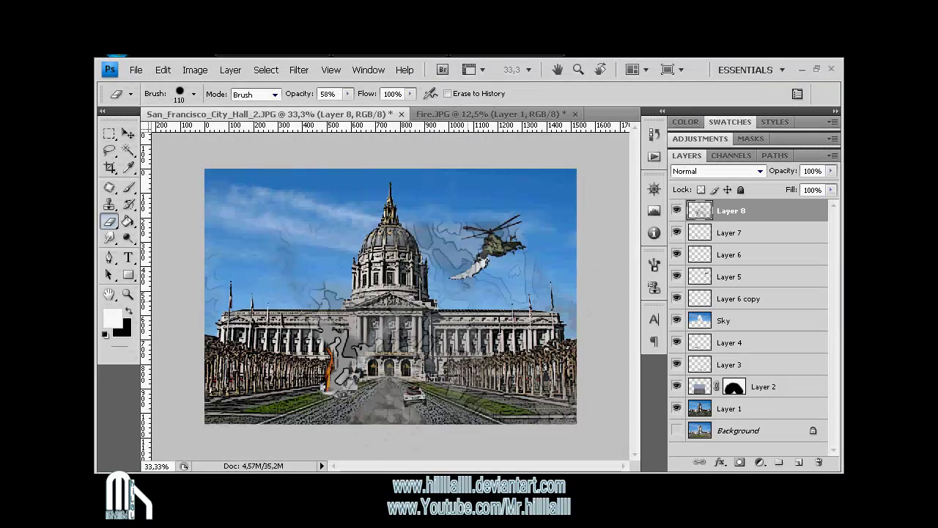
# With a 422 px eraser at 88%, erase ghost outlines around the dome, helicopter and entrance
pyautogui.rightClick(371, 254)
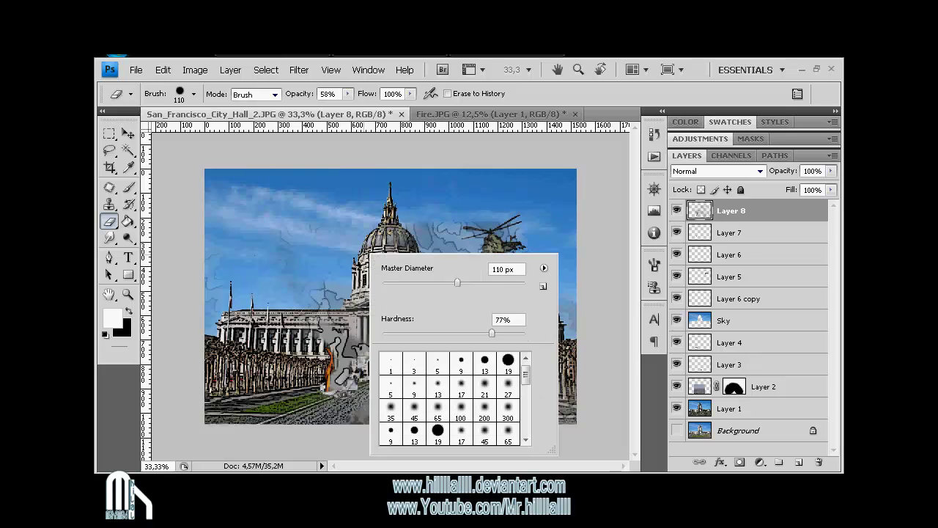
pyautogui.write('422')
pyautogui.press('Return')
pyautogui.press('8')
pyautogui.press('8')
pyautogui.moveTo(417, 241)
pyautogui.mouseDown()
pyautogui.moveTo(491, 250)
pyautogui.moveTo(476, 282)
pyautogui.mouseUp()
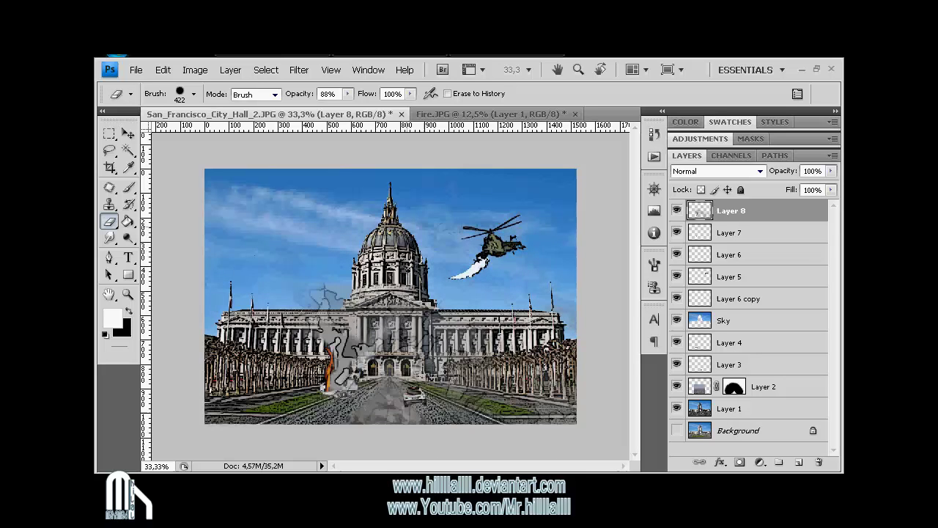
pyautogui.moveTo(299, 293)
pyautogui.mouseDown()
pyautogui.moveTo(319, 340)
pyautogui.moveTo(331, 348)
pyautogui.moveTo(352, 333)
pyautogui.mouseUp()
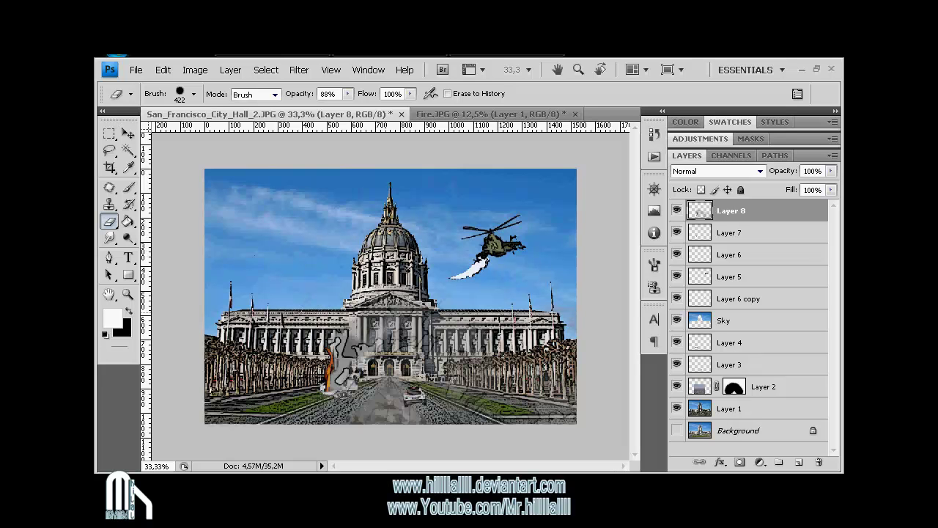
pyautogui.moveTo(387, 290); pyautogui.dragTo(407, 319)
pyautogui.moveTo(344, 308); pyautogui.dragTo(455, 381)
pyautogui.moveTo(421, 304); pyautogui.dragTo(345, 396)
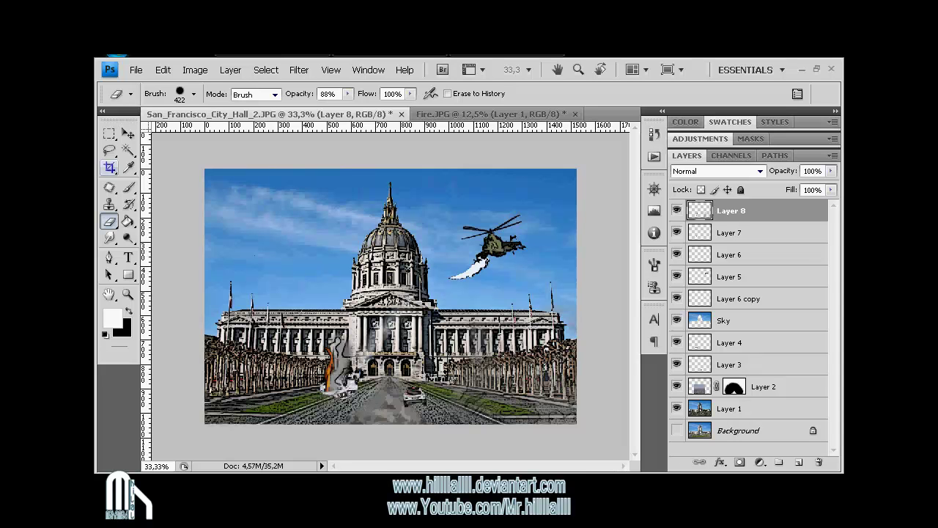
# Select a rectangle above the dome and add a Pen-drawn tail pointing to the helicopter
pyautogui.press('m')
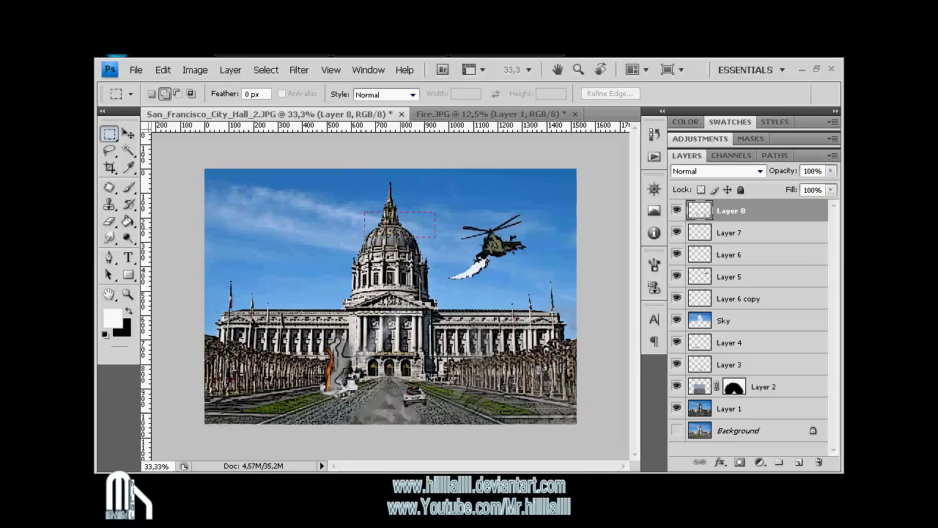
pyautogui.moveTo(435, 236); pyautogui.dragTo(458, 238)
pyautogui.hotkey('ctrl', '+')
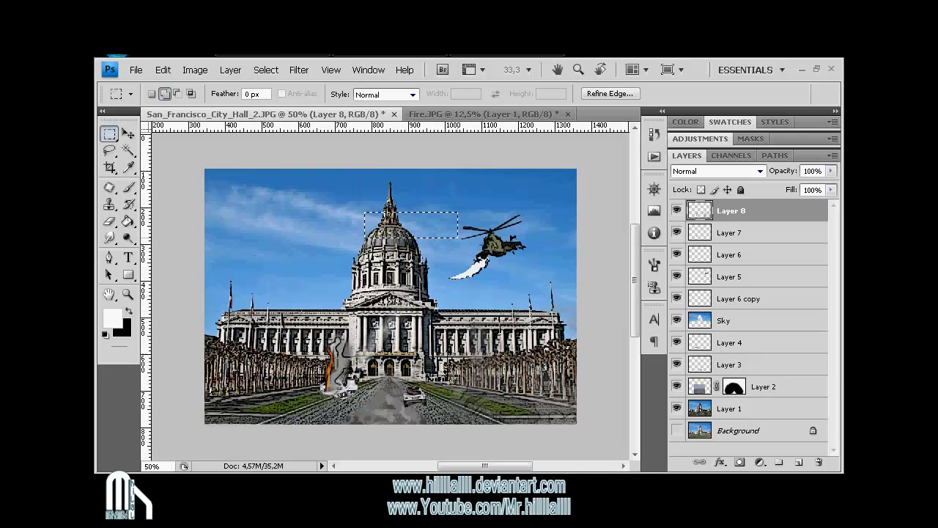
pyautogui.press('p')
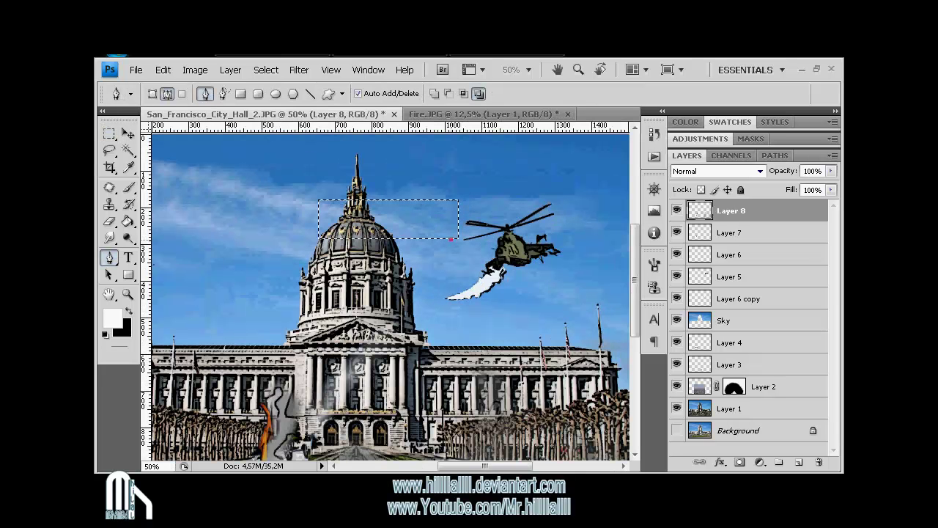
pyautogui.click(489, 251)
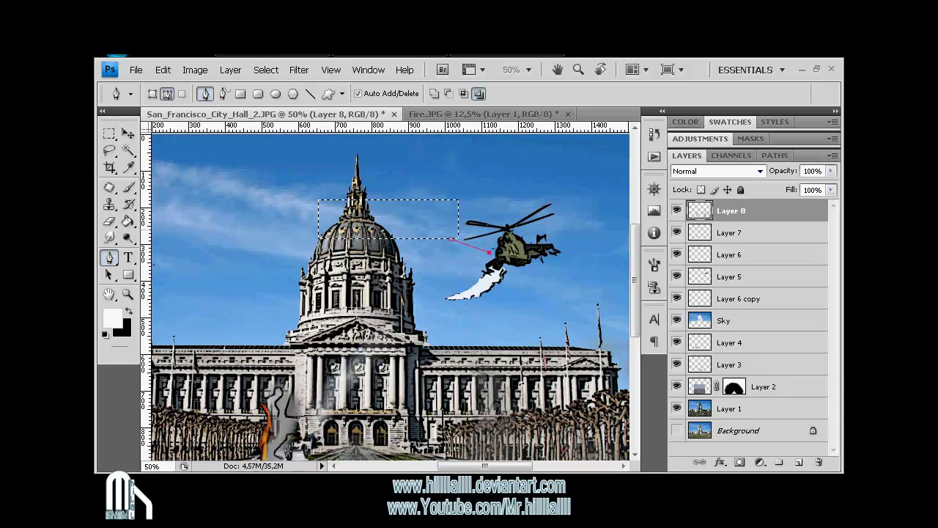
pyautogui.rightClick(460, 240)
pyautogui.click(505, 299)
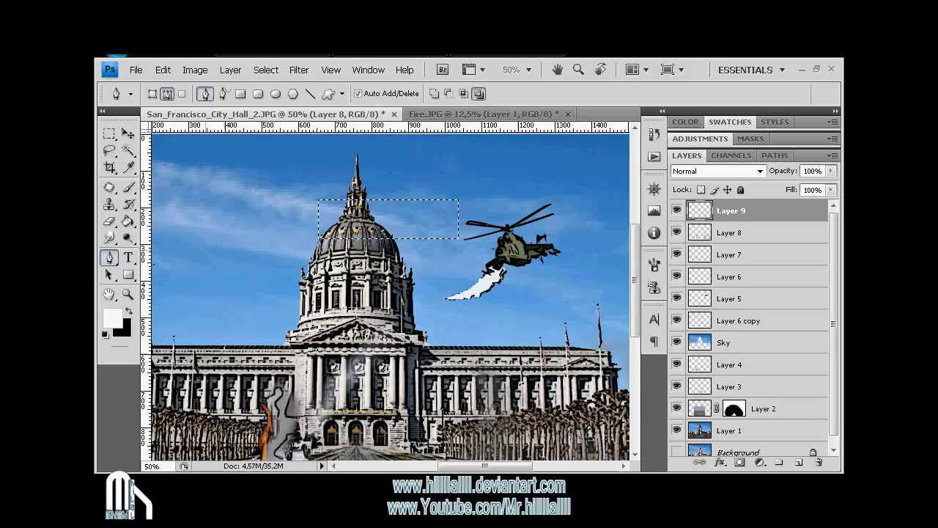
pyautogui.click(128, 221)
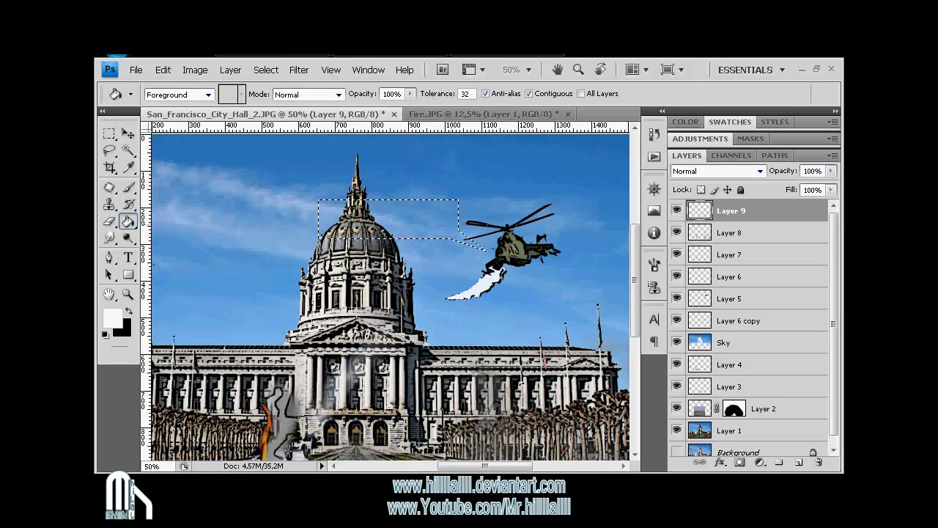
# Fill the bubble selection white and stroke it with a black outline
pyautogui.click(389, 216)
pyautogui.press('x')
pyautogui.click(163, 69)
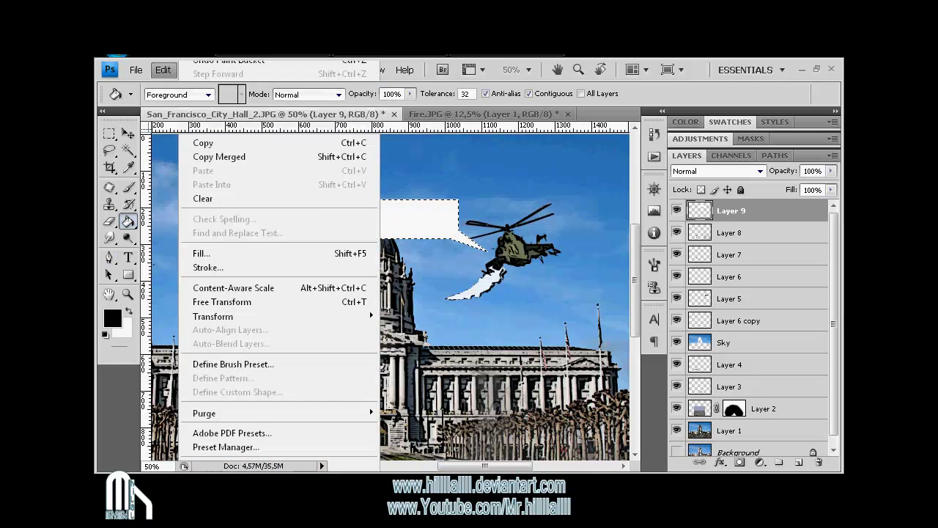
pyautogui.click(163, 70)
pyautogui.click(207, 267)
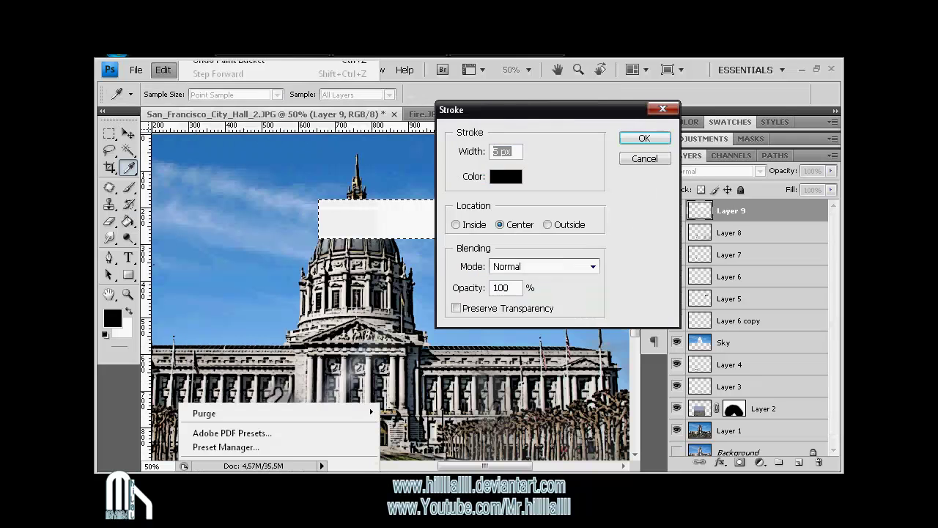
pyautogui.press('Return')
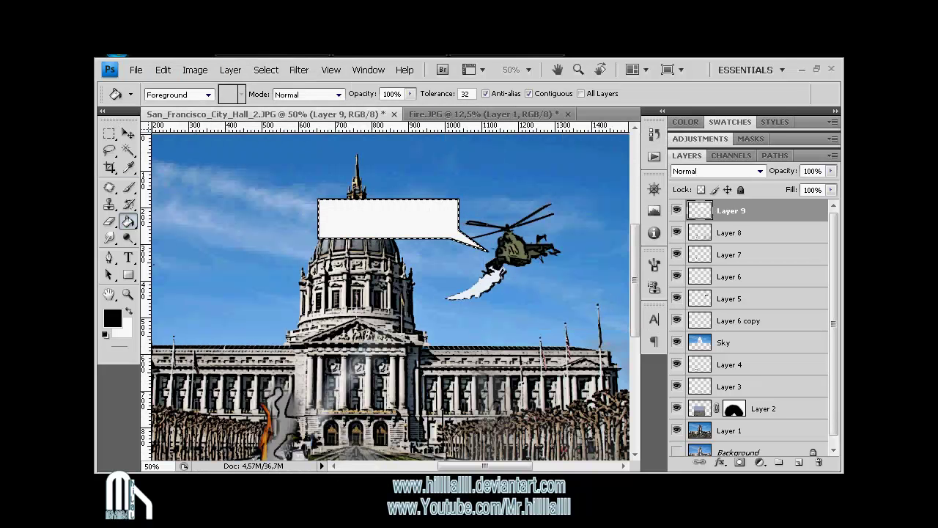
# Type 'Alfa to Omega Mission Complete' in the bubble at 12.09 pt, nudged lower
pyautogui.press('t')
pyautogui.moveTo(318, 200); pyautogui.dragTo(459, 239)
pyautogui.write('Alfa to')
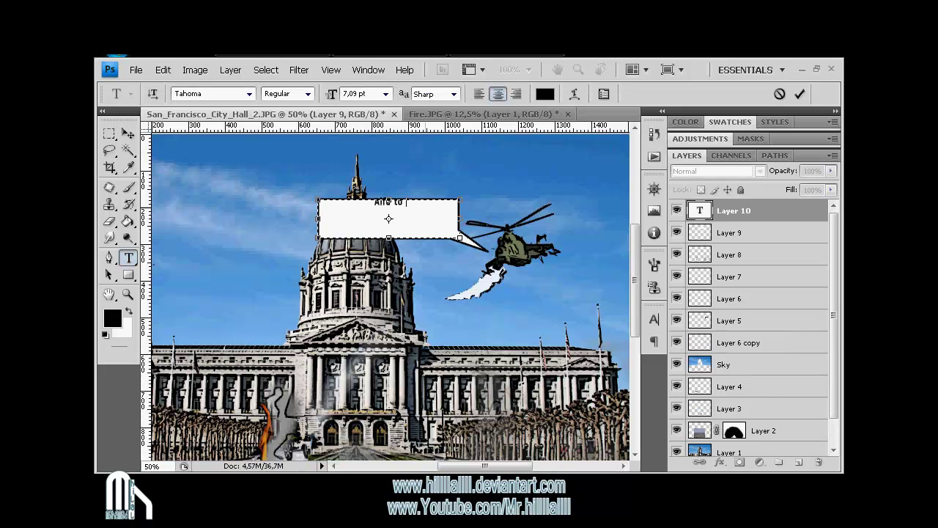
pyautogui.write(' Omega ')
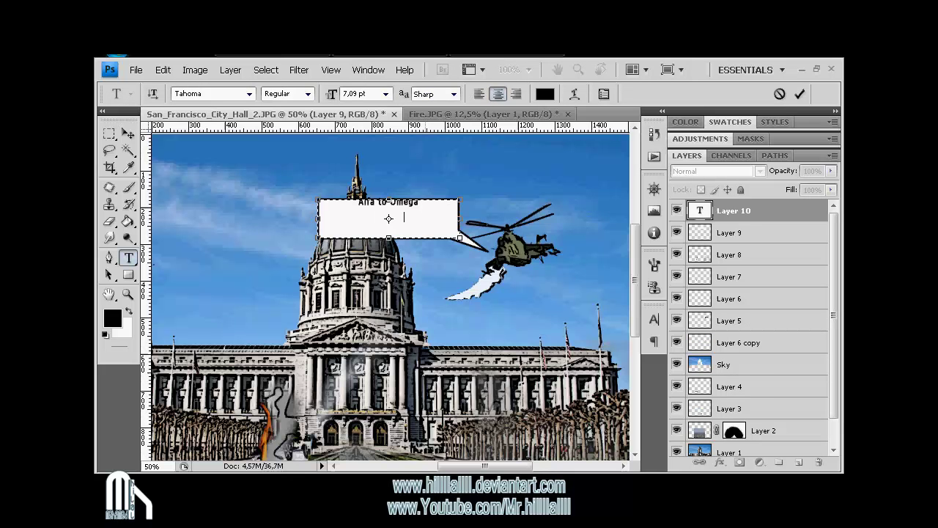
pyautogui.write('Mission Complete')
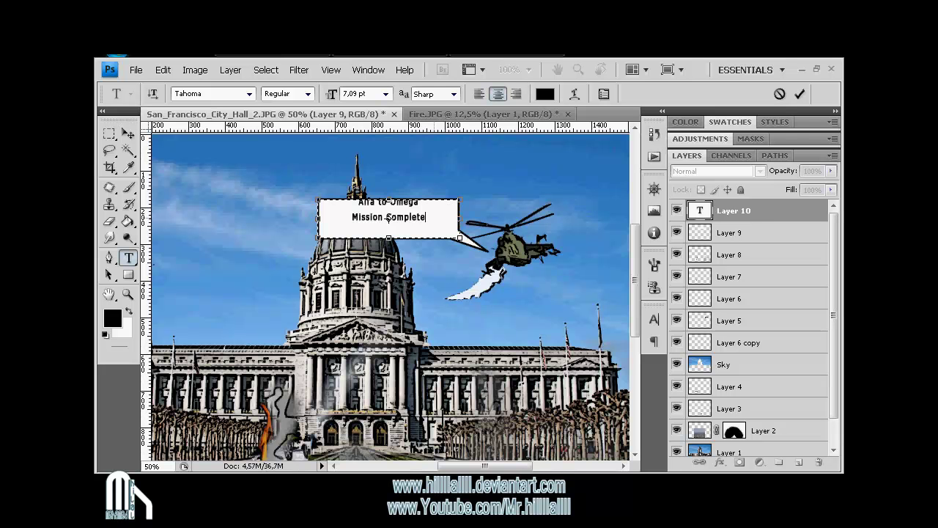
pyautogui.hotkey('ctrl', 'a')
pyautogui.press('Up')
pyautogui.press('Up')
pyautogui.press('Up')
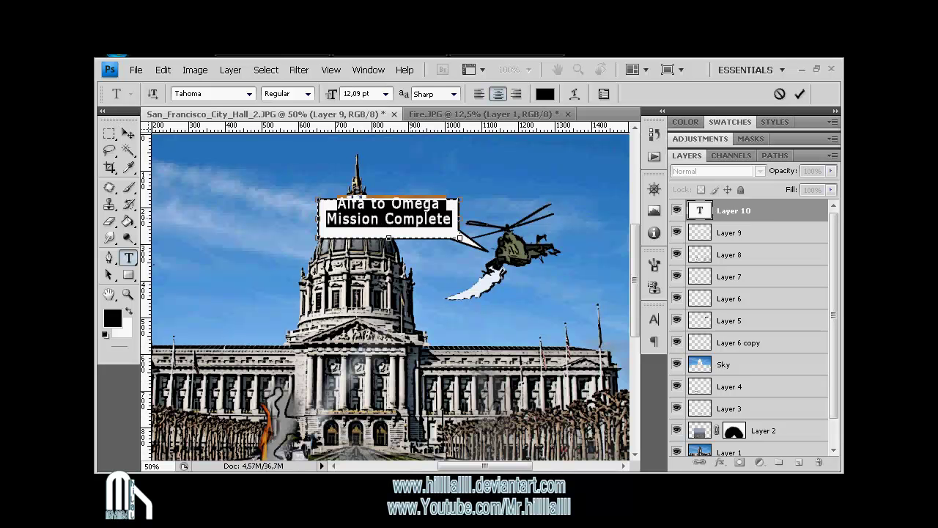
pyautogui.moveTo(386, 218); pyautogui.dragTo(386, 225)
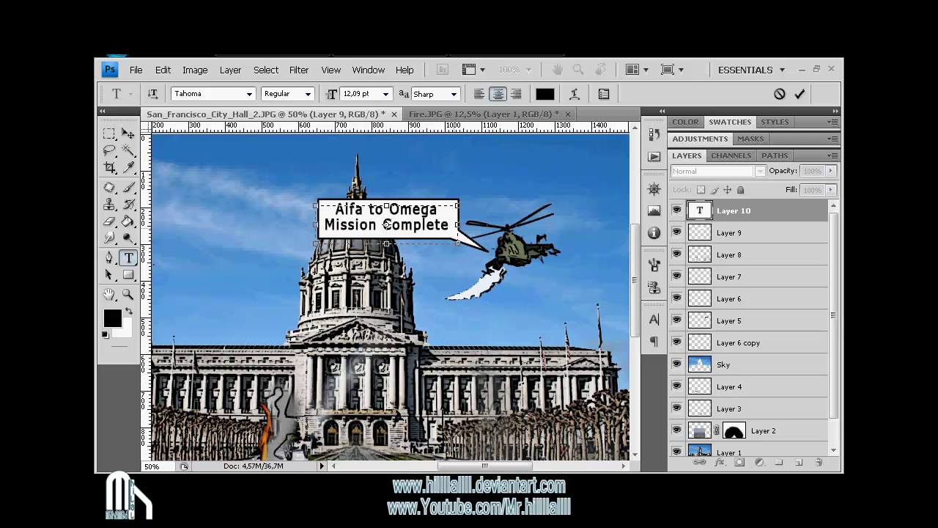
# Add '!!' as a second line at 11.09 pt, commit the text and zoom out
pyautogui.write(' !!')
pyautogui.hotkey('shift', 'Home')
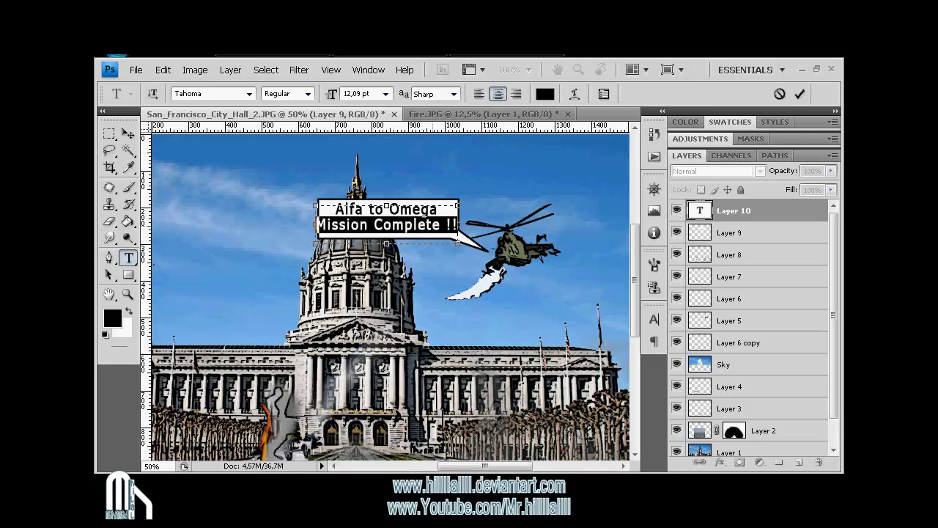
pyautogui.press('Down')
pyautogui.hotkey('ctrl', 'Return')
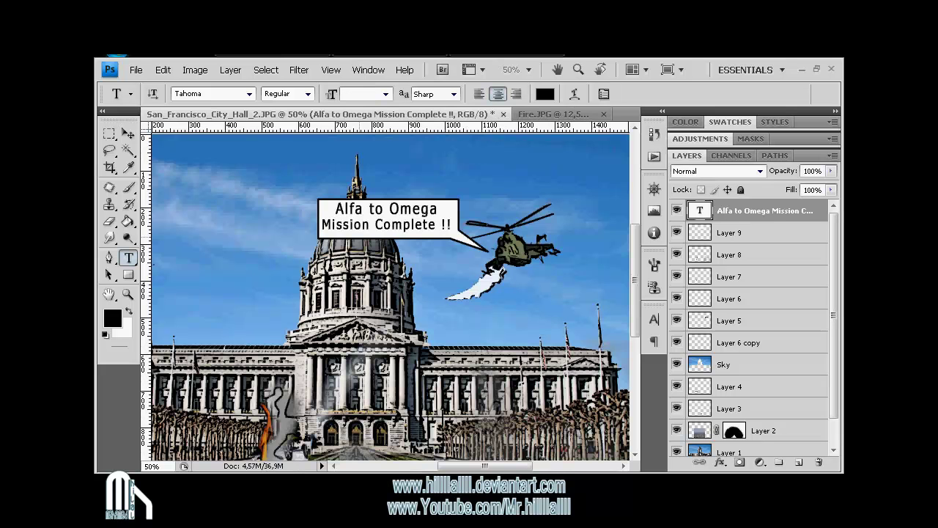
pyautogui.hotkey('ctrl', '-')
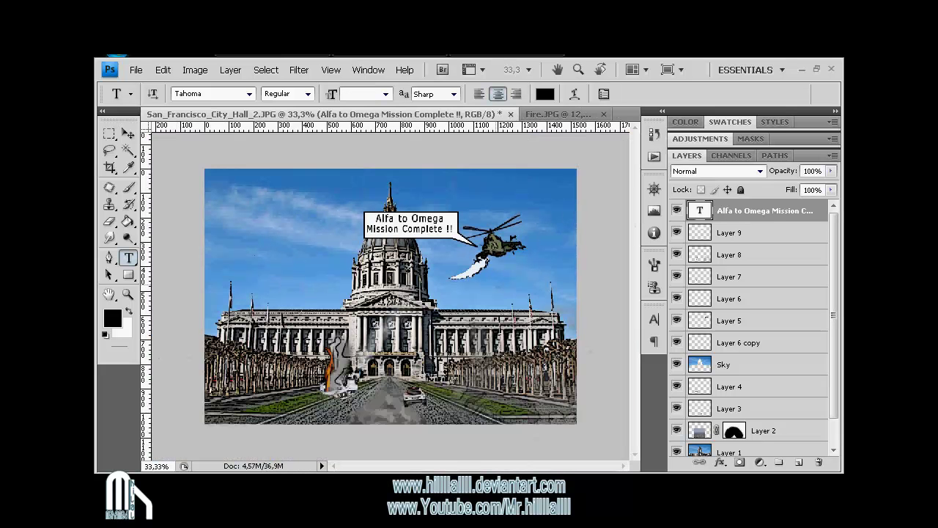
# Add TKTKTKT text right of the helicopter, sized to about 19 pt
pyautogui.moveTo(551, 302); pyautogui.dragTo(553, 303)
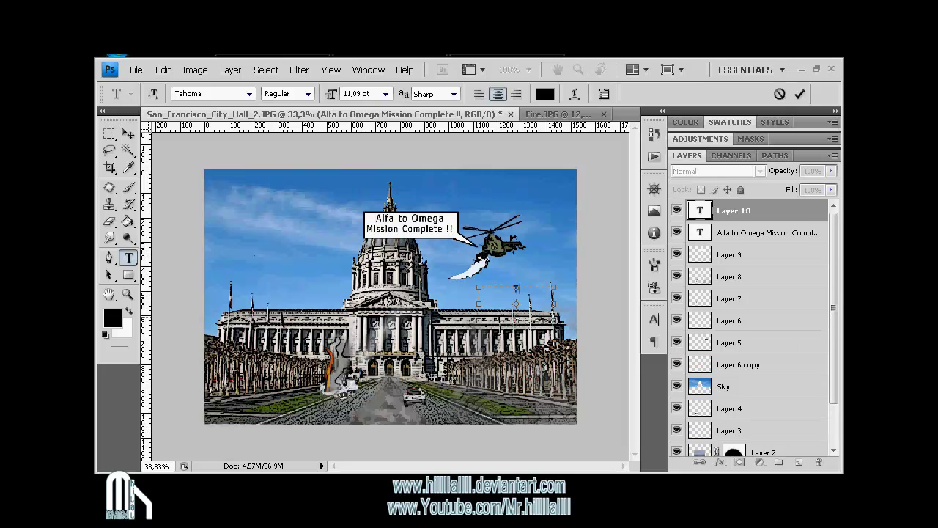
pyautogui.write('TKTKTKT')
pyautogui.hotkey('ctrl', 'a')
pyautogui.moveTo(332, 93); pyautogui.dragTo(330, 94)
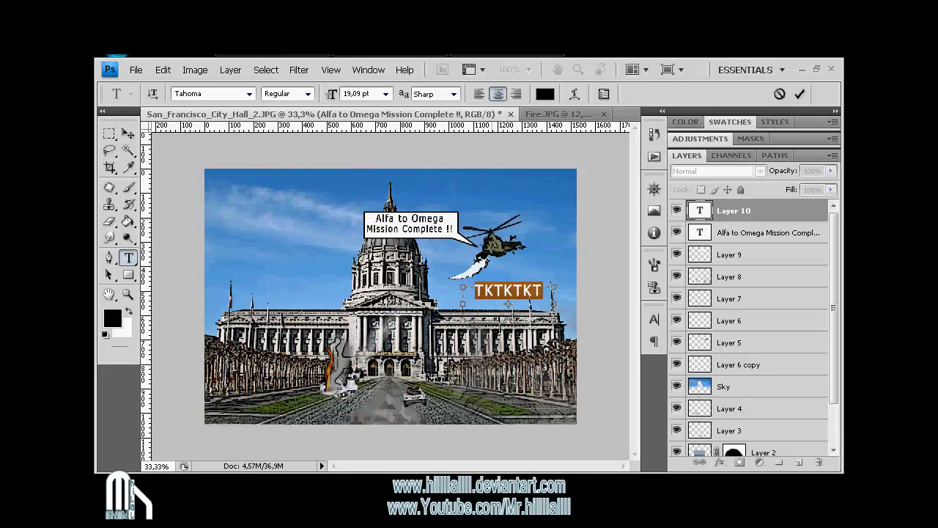
pyautogui.click(798, 94)
# Choose Gradient Overlay from the TKTKTKT layer's fx effects list
pyautogui.rightClick(737, 211)
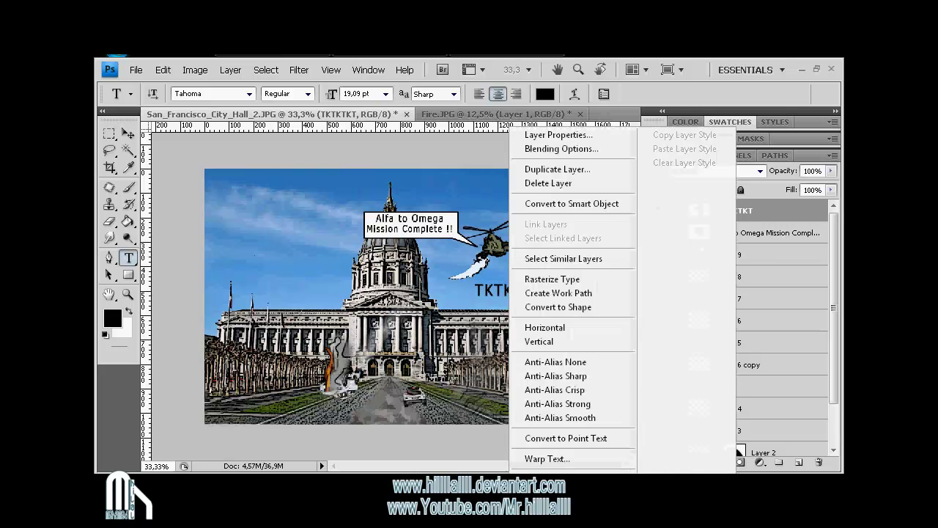
pyautogui.press('Escape')
pyautogui.click(719, 463)
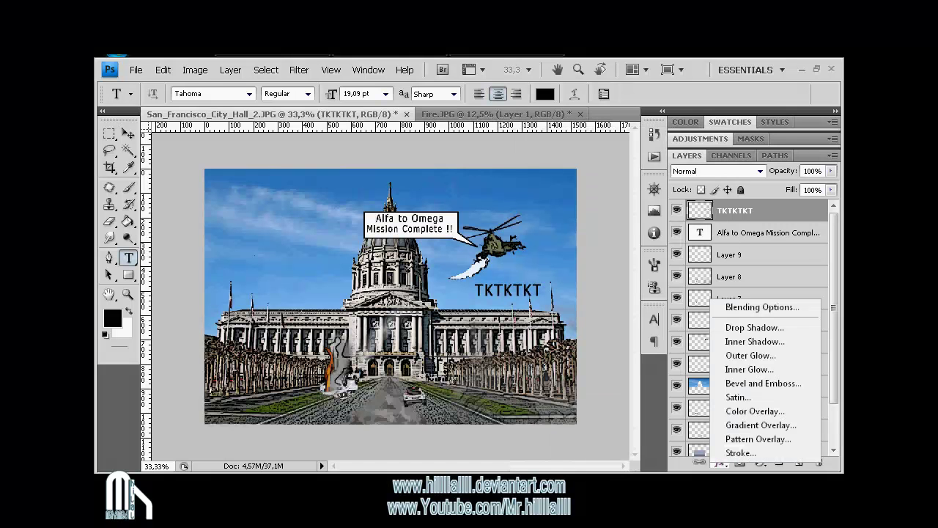
pyautogui.press('h')
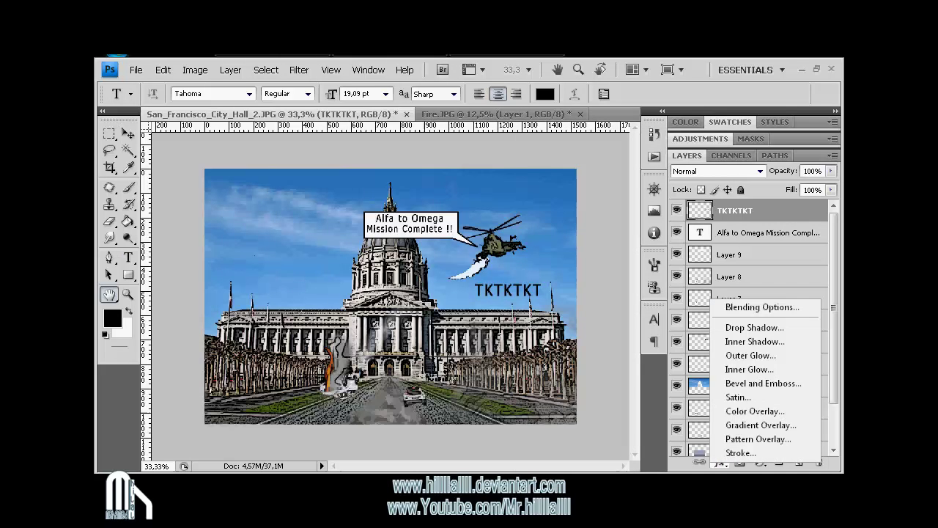
pyautogui.click(761, 425)
# Edit the Orange-Yellow-Orange preset into a red-orange to yellow gradient
pyautogui.click(712, 273)
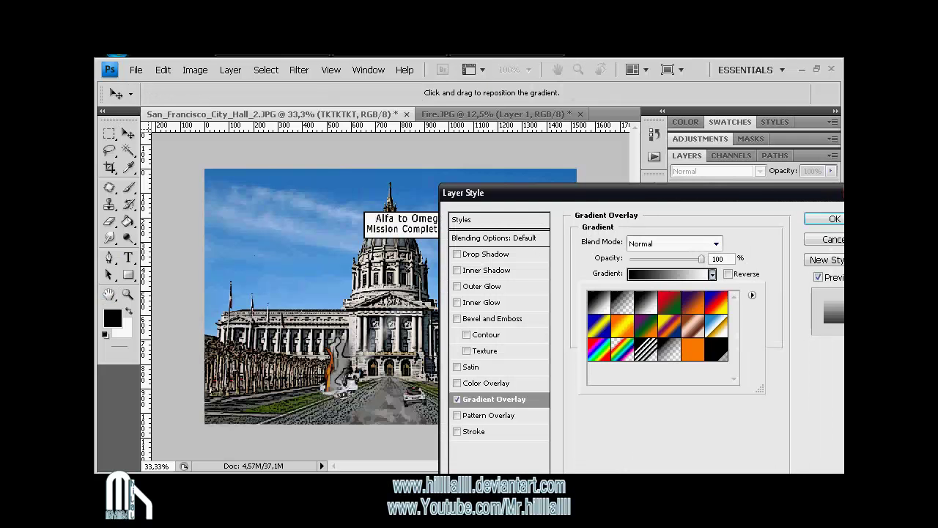
pyautogui.click(622, 324)
pyautogui.click(711, 273)
pyautogui.click(667, 273)
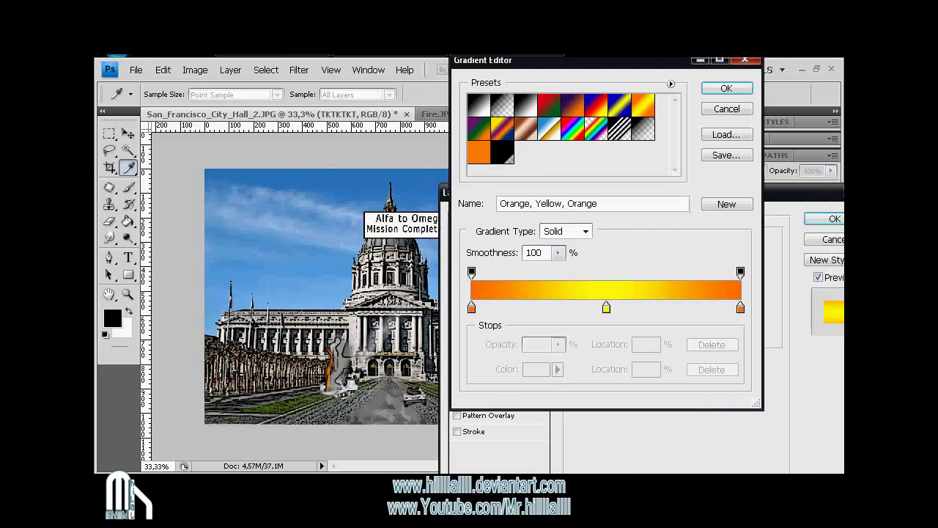
pyautogui.moveTo(607, 307)
pyautogui.mouseDown()
pyautogui.moveTo(691, 307)
pyautogui.moveTo(740, 344)
pyautogui.mouseUp()
pyautogui.moveTo(691, 307); pyautogui.dragTo(740, 307)
pyautogui.moveTo(471, 307); pyautogui.dragTo(592, 307)
pyautogui.click(471, 307)
pyautogui.doubleClick(472, 307)
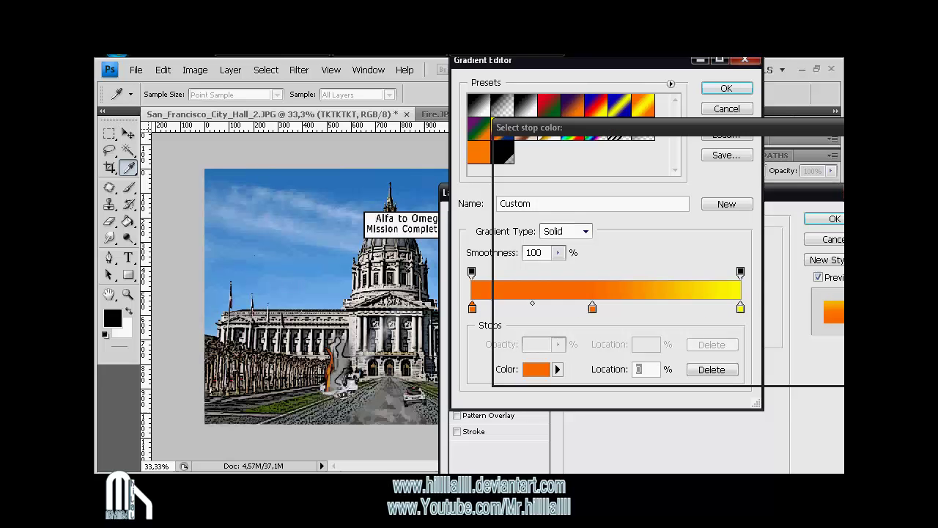
pyautogui.moveTo(707, 333); pyautogui.dragTo(707, 340)
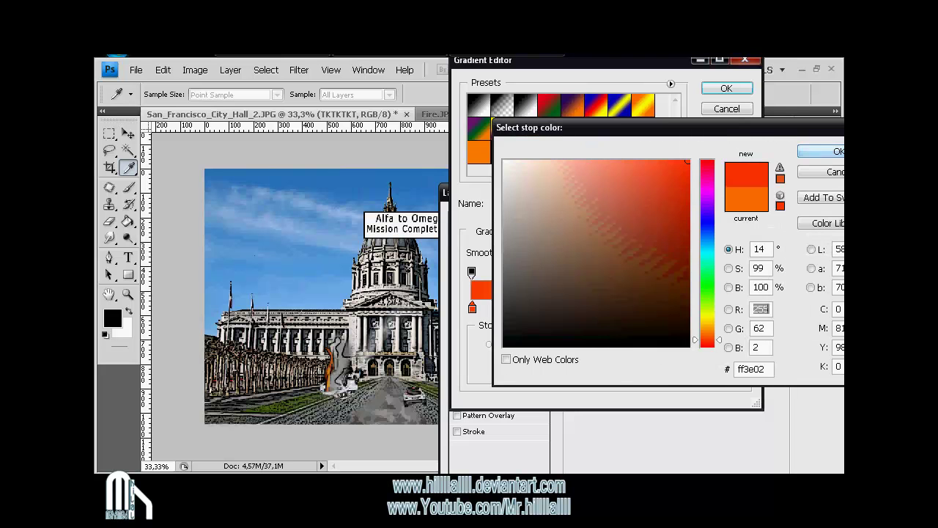
pyautogui.click(820, 151)
pyautogui.press('Return')
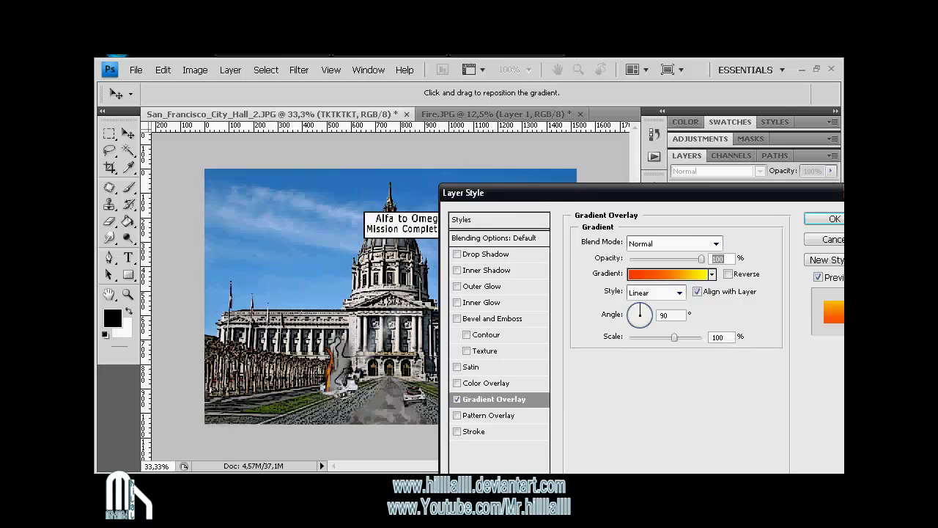
# Set the gradient angle toward 180° and scale to 63%, then apply the overlay
pyautogui.moveTo(513, 193); pyautogui.dragTo(604, 142)
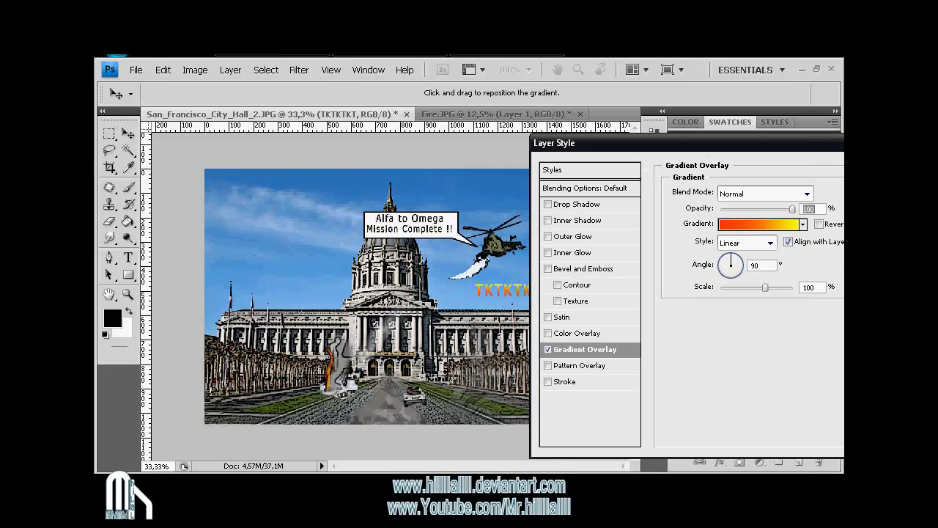
pyautogui.click(723, 265)
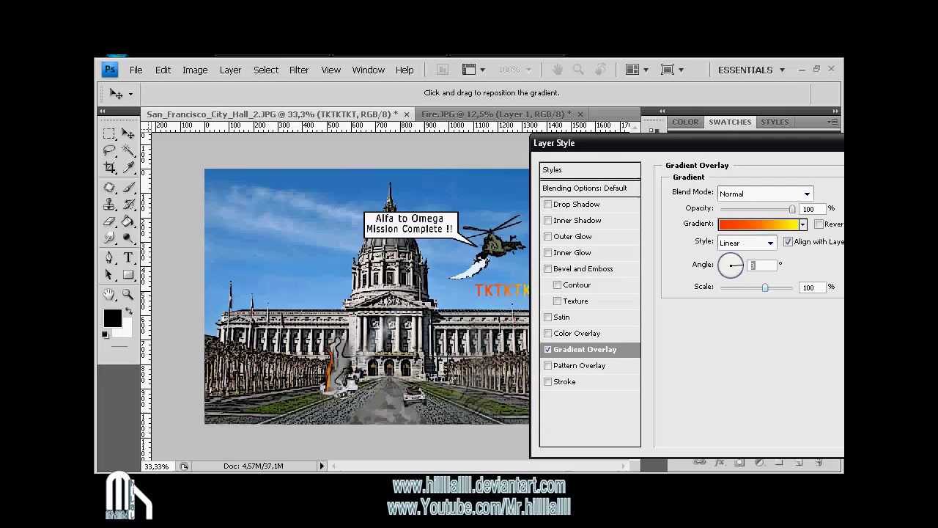
pyautogui.press('Tab')
pyautogui.write('75')
pyautogui.write('53')
pyautogui.write('63')
pyautogui.hotkey('shift', 'Tab')
pyautogui.moveTo(623, 142); pyautogui.dragTo(527, 146)
pyautogui.press('Return')
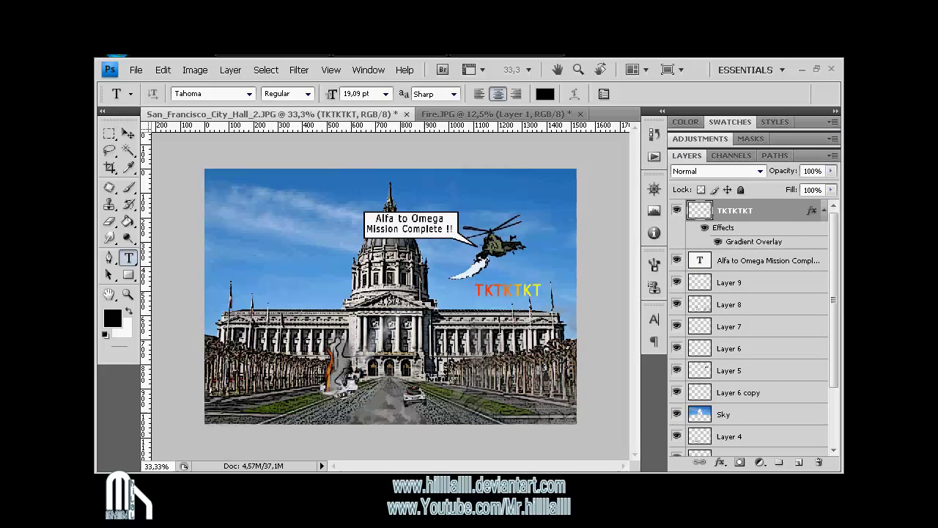
# Fill a TKTKTKT-shaped selection on a new layer below the text, then duplicate it
pyautogui.hotkey('ctrl', 'shift', 'alt', 'n')
pyautogui.press('g')
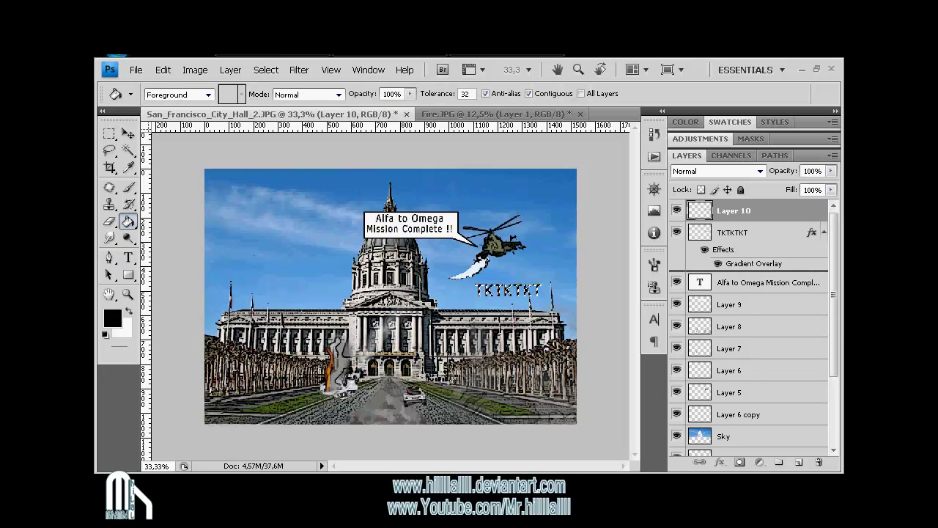
pyautogui.hotkey('ctrl', '[')
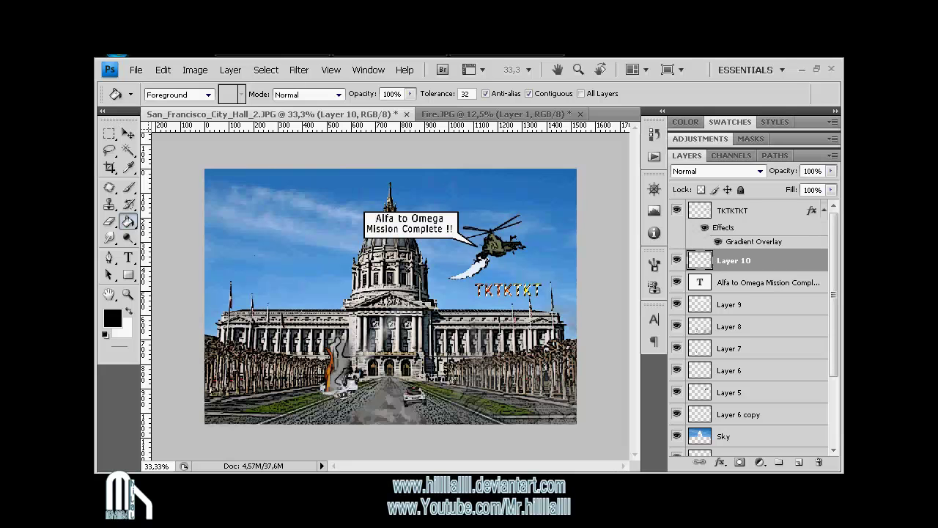
pyautogui.hotkey('ctrl', 'd')
pyautogui.press('v')
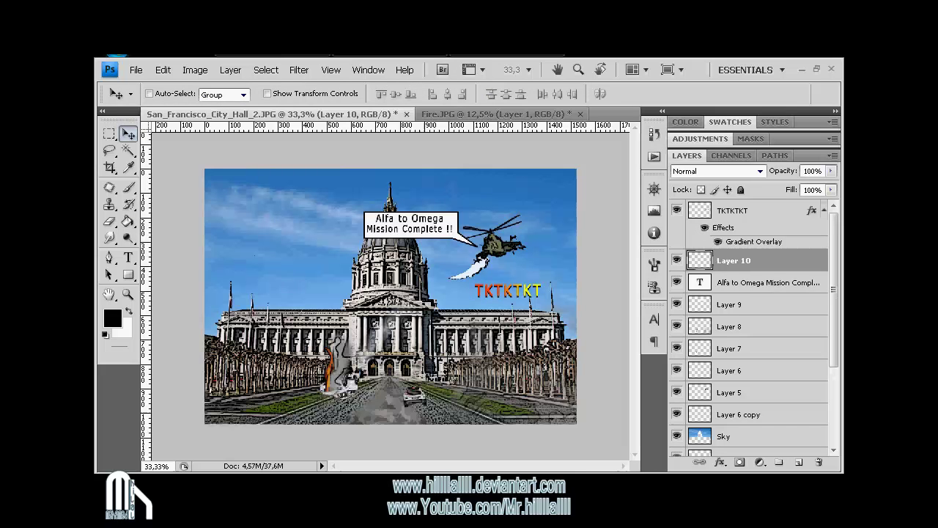
pyautogui.hotkey('ctrl', 'j')
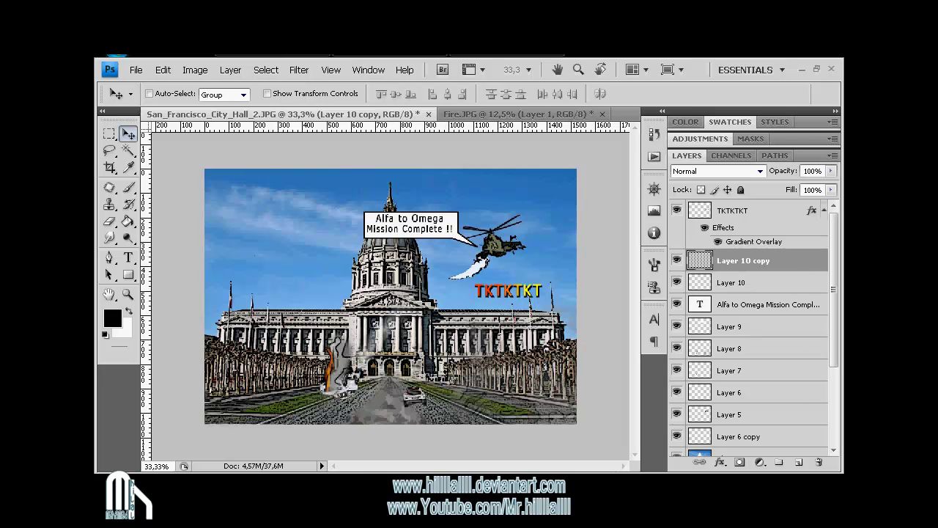
# Rotate the three TKTKTKT layers about -23°, move them beside the helicopter, and merge
pyautogui.keyDown('shift'); pyautogui.click(733, 282); pyautogui.keyUp('shift')
pyautogui.keyDown('ctrl'); pyautogui.click(733, 211); pyautogui.keyUp('ctrl')
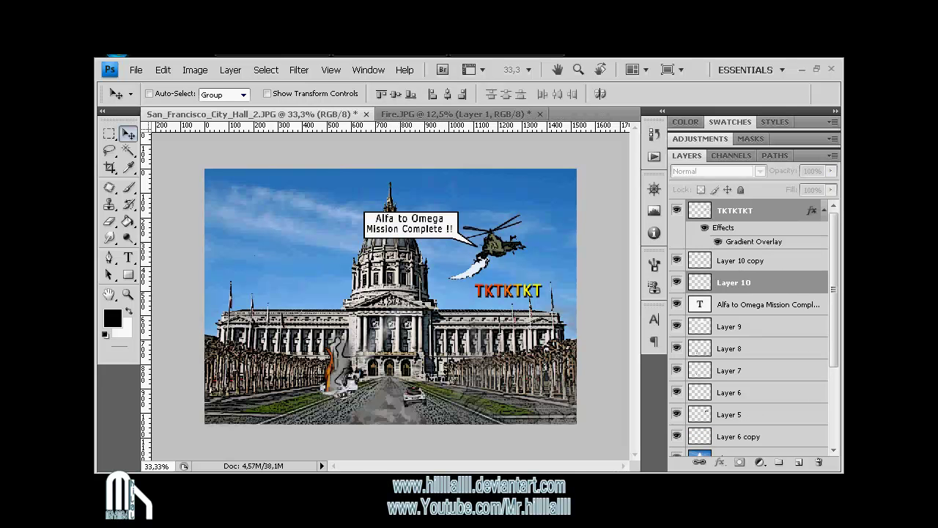
pyautogui.hotkey('ctrl', 't')
pyautogui.moveTo(552, 295); pyautogui.dragTo(544, 272)
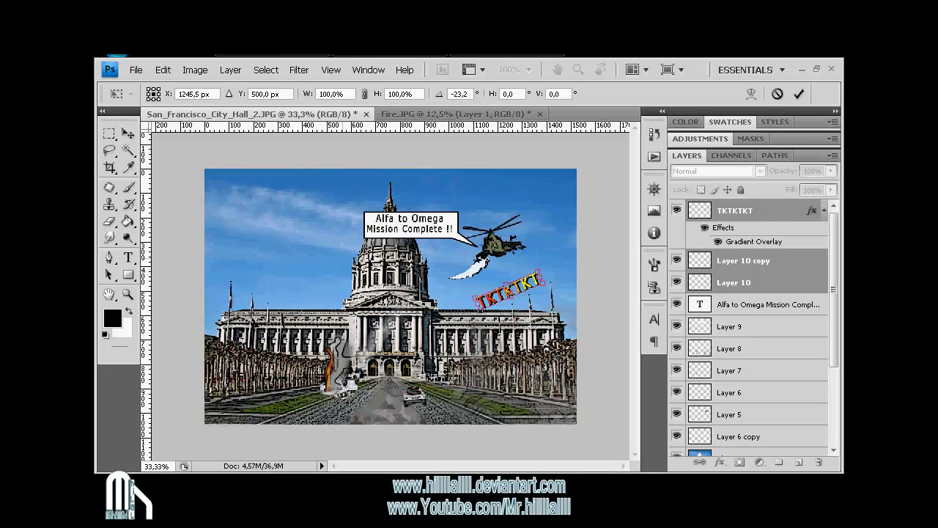
pyautogui.press('Return')
pyautogui.press('v')
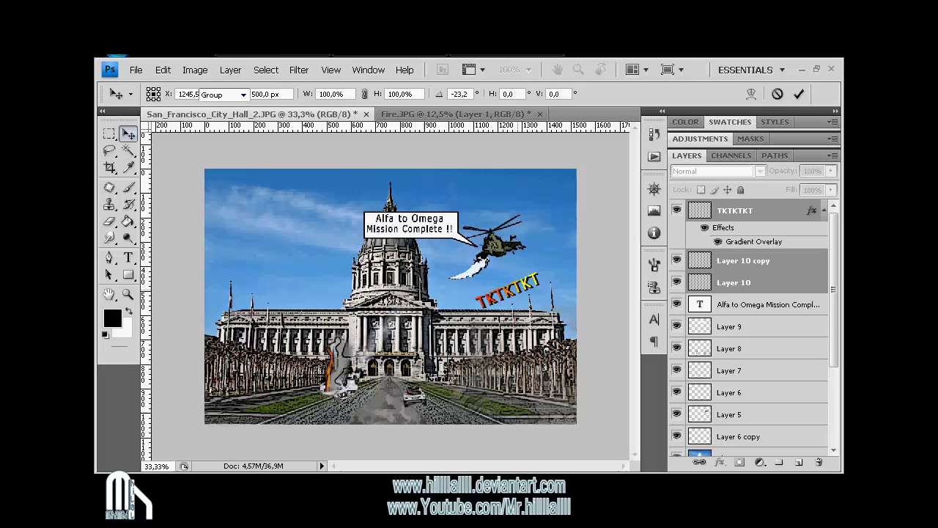
pyautogui.moveTo(509, 290); pyautogui.dragTo(529, 251)
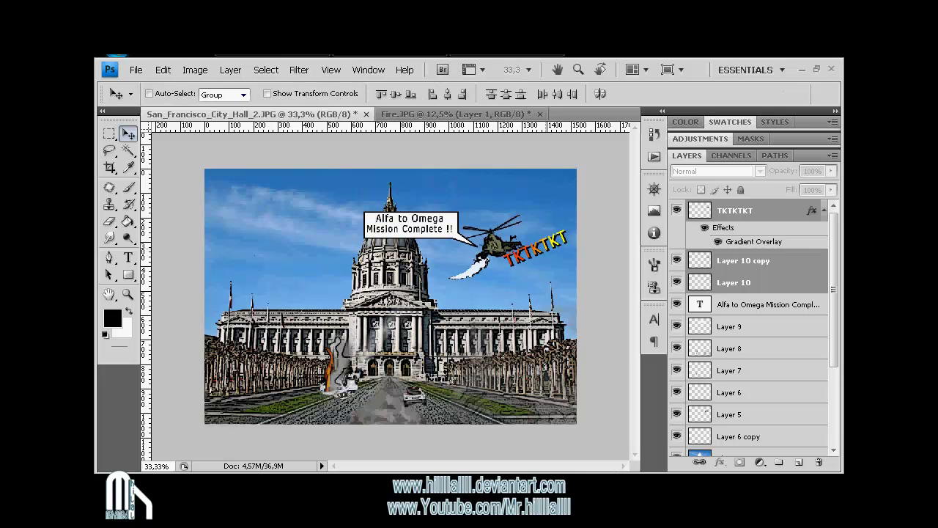
pyautogui.hotkey('ctrl', 't')
pyautogui.rightClick(559, 241)
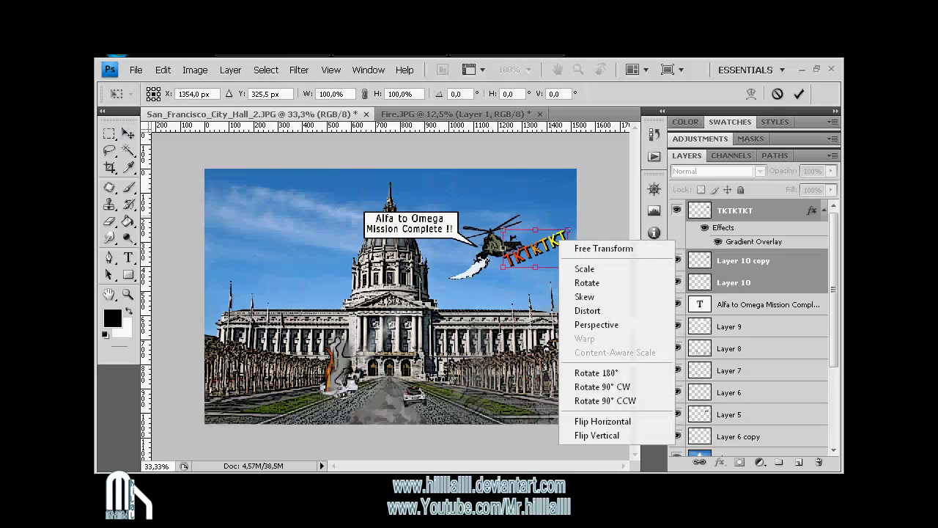
pyautogui.press('Escape')
pyautogui.press('Return')
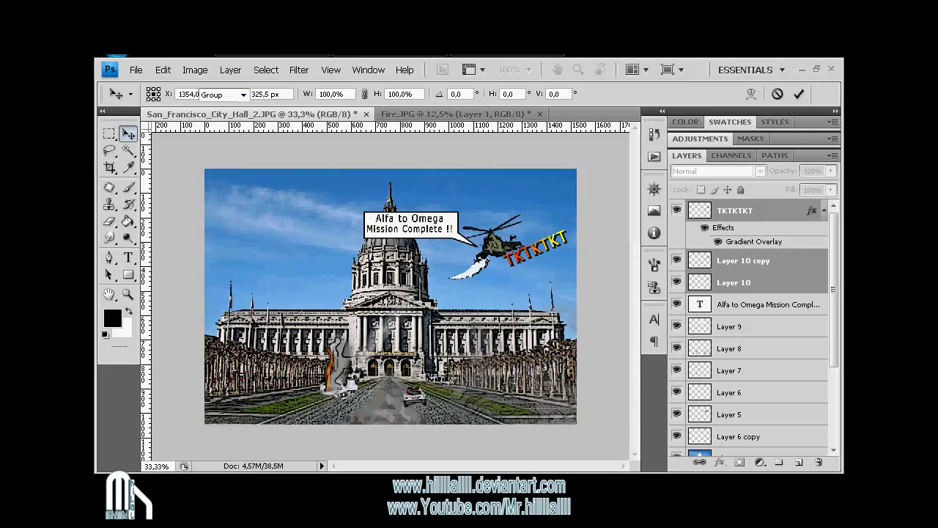
pyautogui.hotkey('ctrl', 'e')
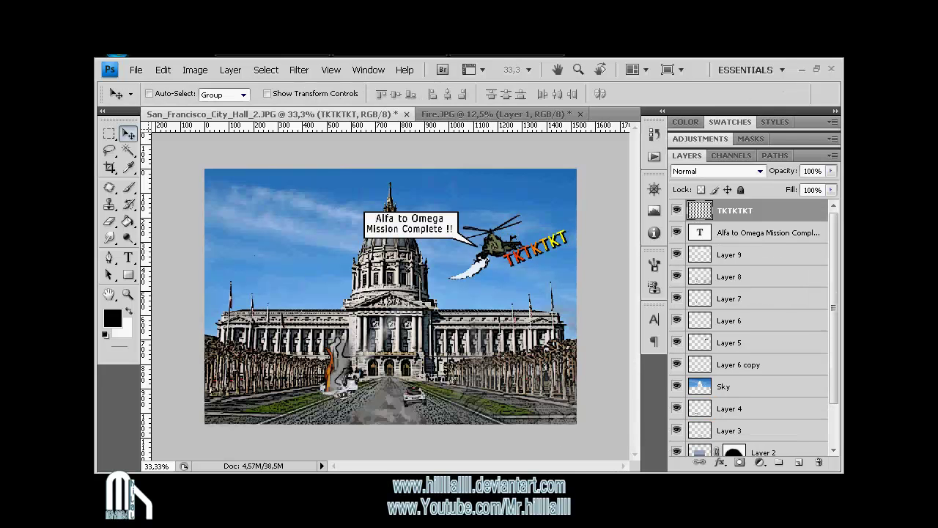
# Warp the TKTKTKT text into a wavy arc
pyautogui.hotkey('ctrl', 't')
pyautogui.rightClick(545, 245)
pyautogui.click(568, 344)
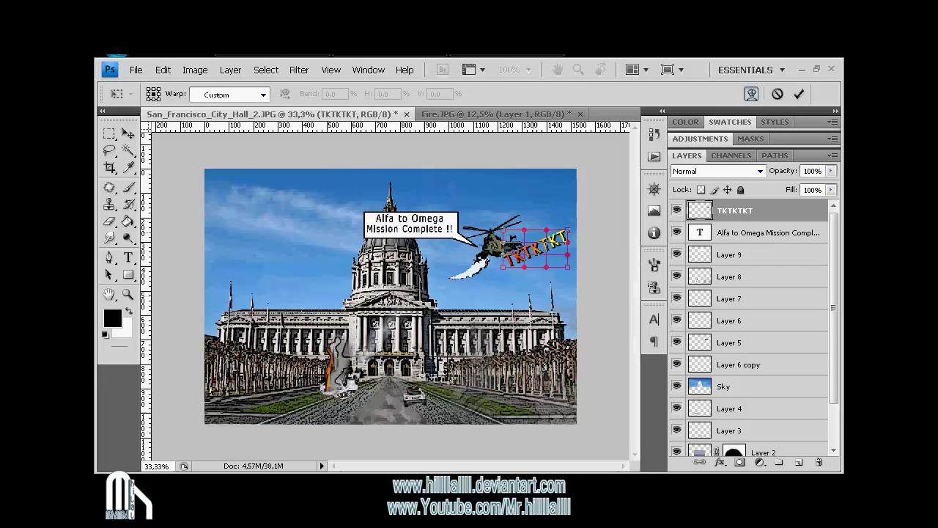
pyautogui.moveTo(503, 230)
pyautogui.mouseDown()
pyautogui.moveTo(496, 222)
pyautogui.moveTo(526, 233)
pyautogui.moveTo(501, 247)
pyautogui.mouseUp()
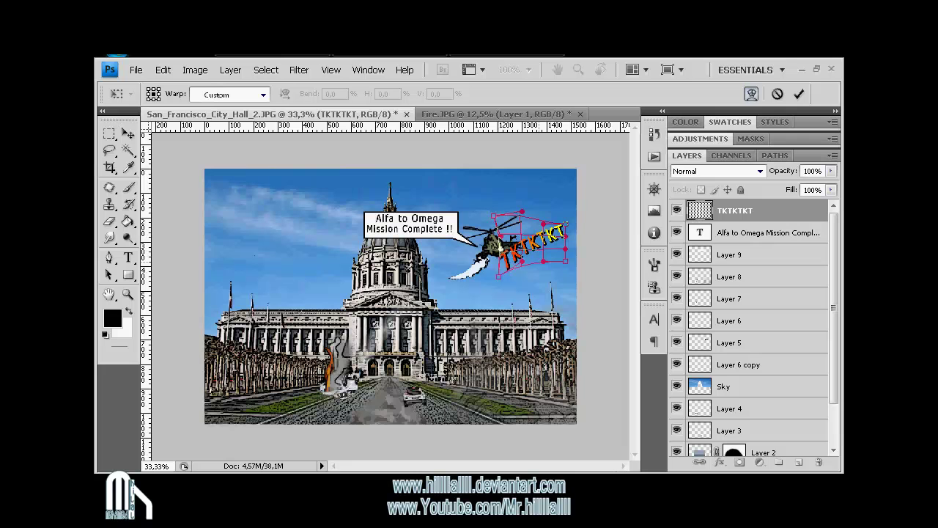
pyautogui.moveTo(516, 252); pyautogui.dragTo(561, 230)
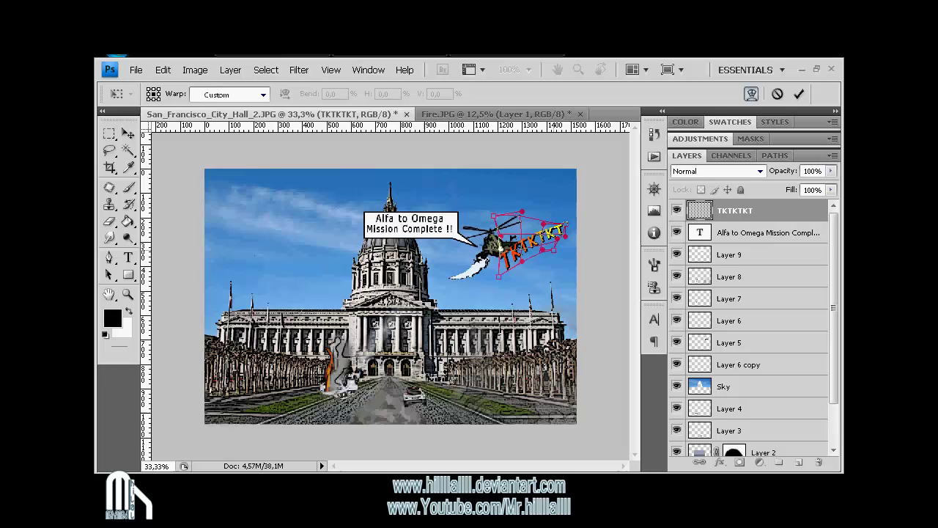
pyautogui.moveTo(517, 255); pyautogui.dragTo(519, 261)
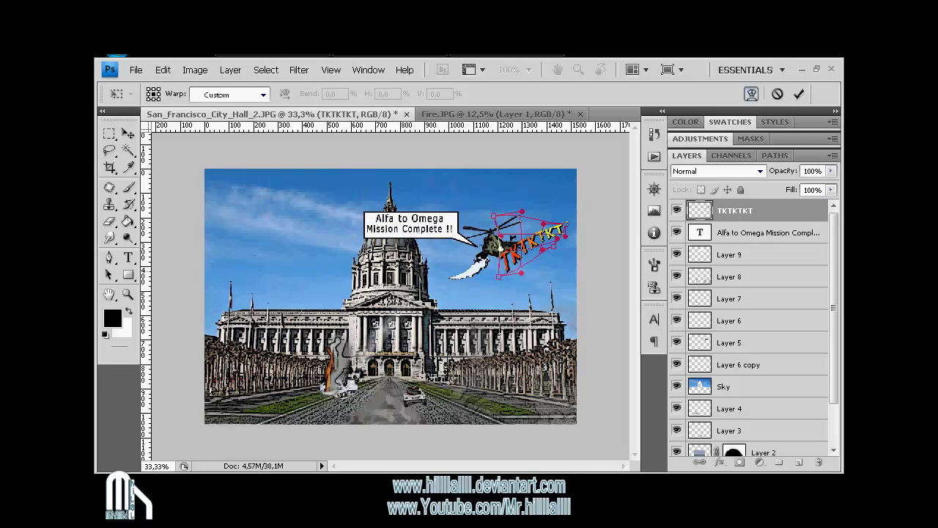
pyautogui.press('Return')
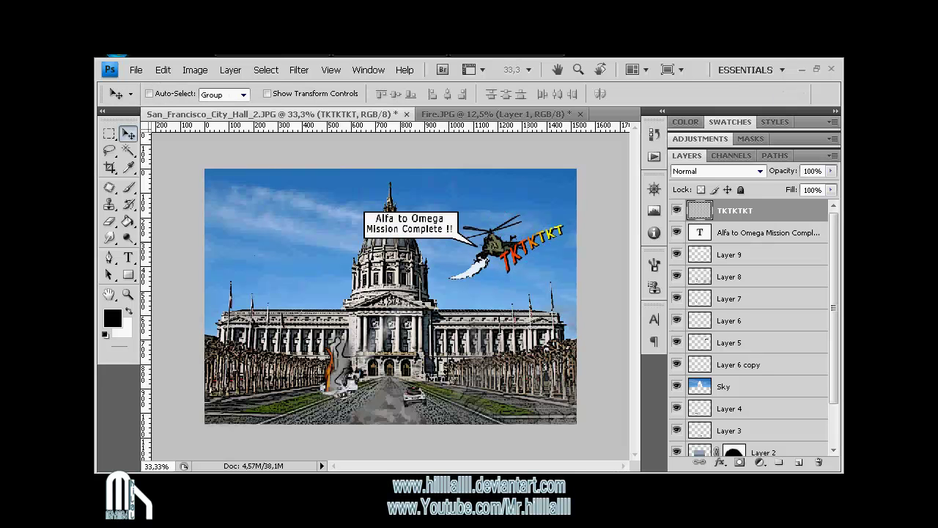
# Shrink the TKTKTKT sound effect to about 69% of its size
pyautogui.hotkey('ctrl', 't')
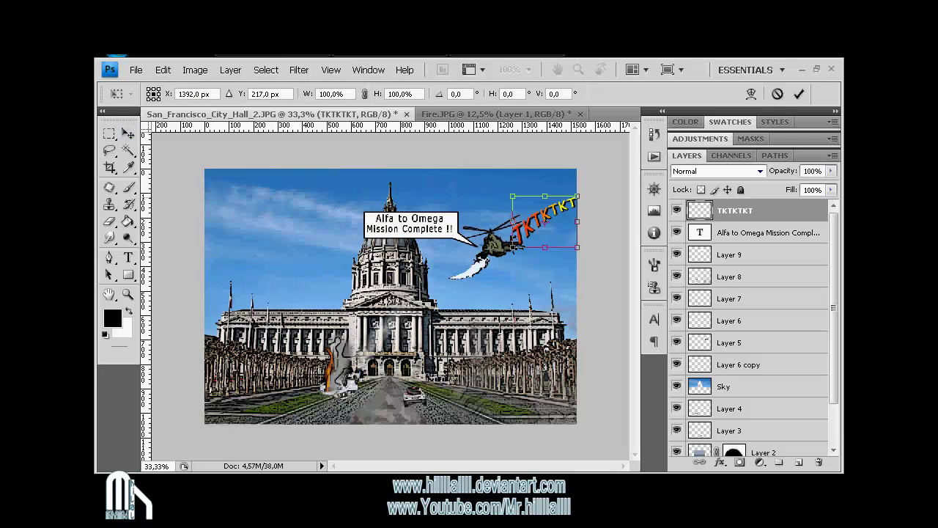
pyautogui.moveTo(574, 200); pyautogui.dragTo(568, 204)
pyautogui.press('Return')
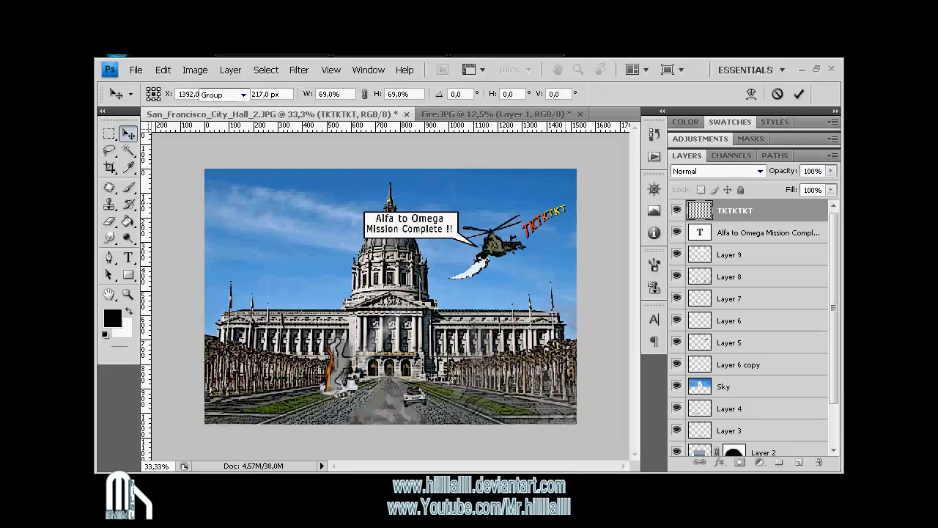
pyautogui.press('Return')
# Paste VEROOOM as a new text layer over the City Hall entrance and open the fx list
pyautogui.click(129, 257)
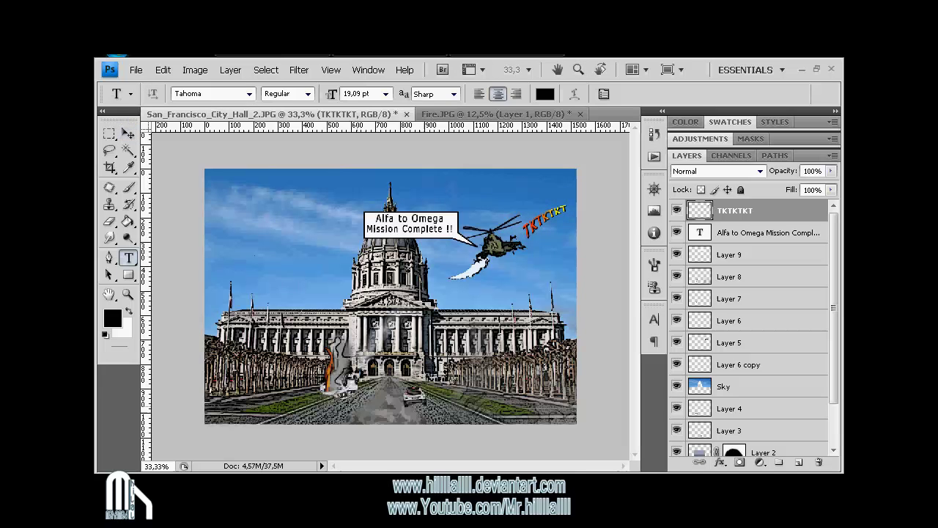
pyautogui.click(439, 352)
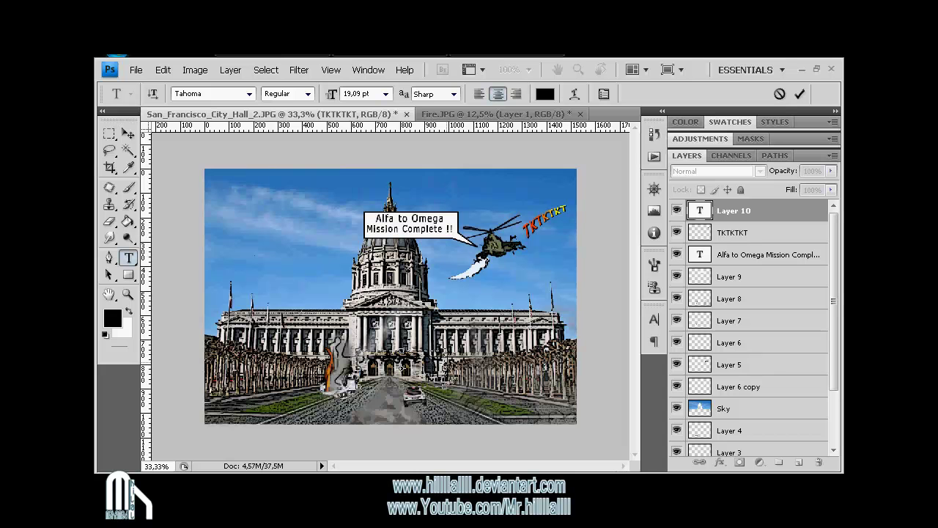
pyautogui.hotkey('ctrl', 'v')
pyautogui.hotkey('ctrl', 'z')
pyautogui.hotkey('ctrl', 'v')
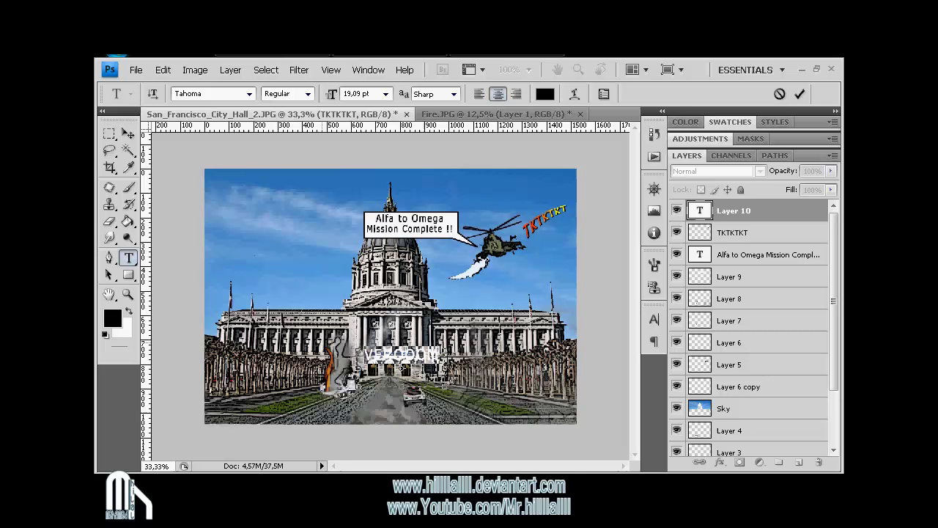
pyautogui.click(798, 93)
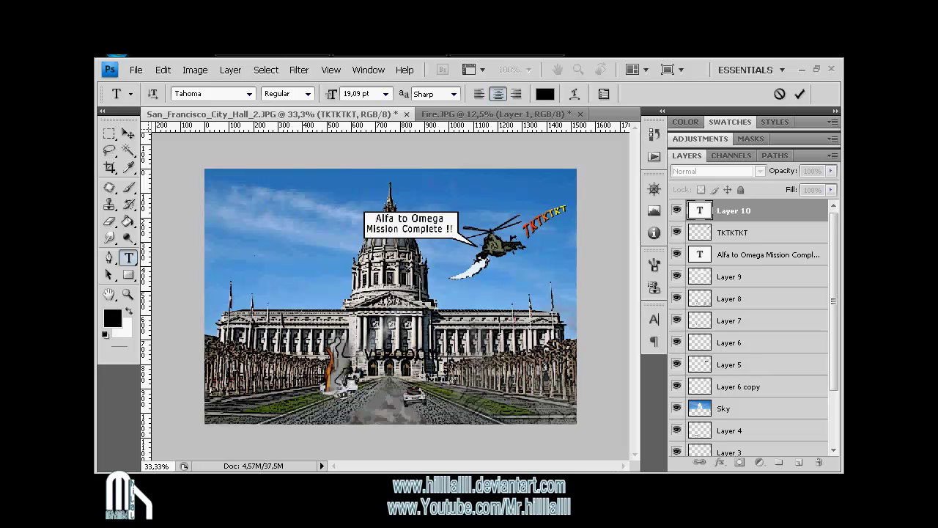
pyautogui.click(721, 462)
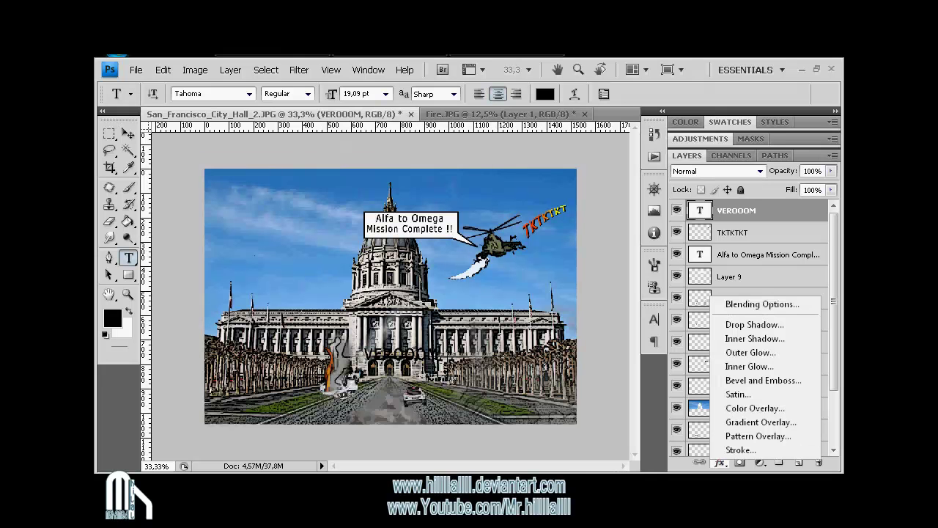
# Add a Gradient Overlay and rework its stops, with yellow at the end and orange near 45%
pyautogui.click(760, 423)
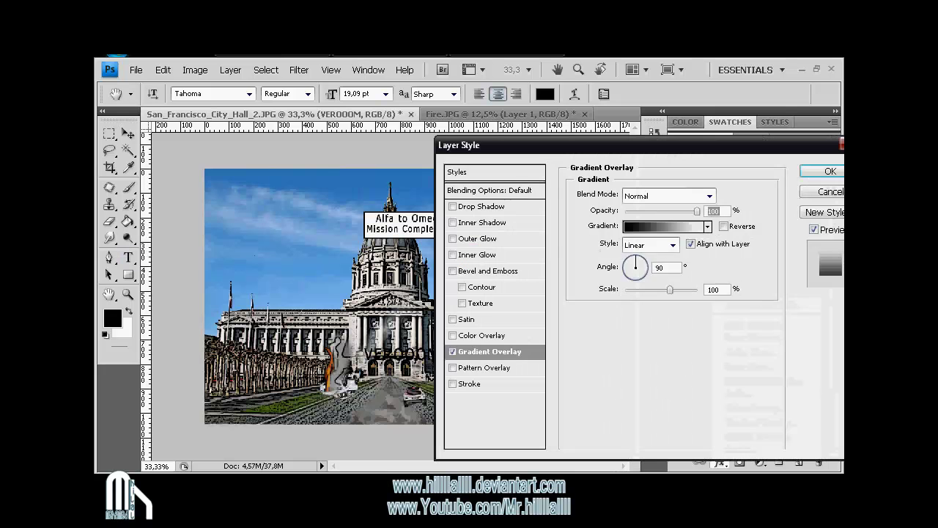
pyautogui.click(707, 226)
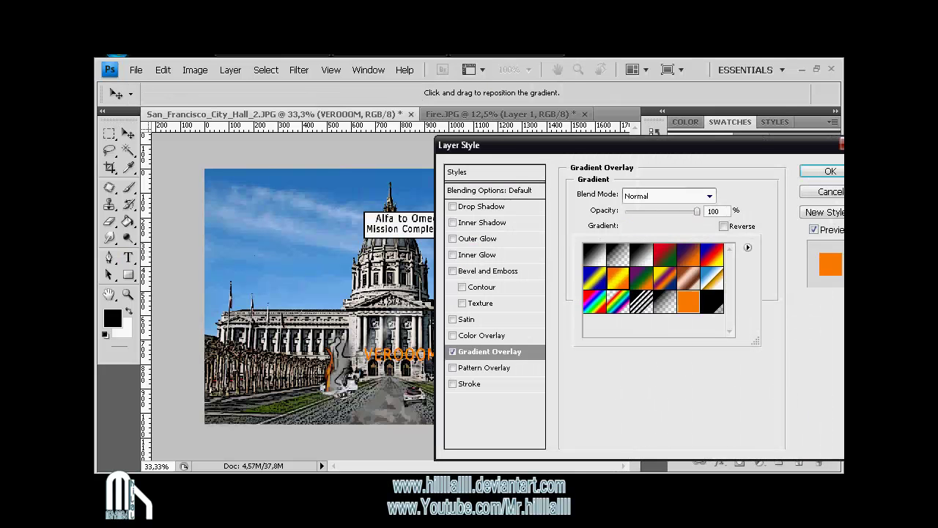
pyautogui.click(664, 227)
pyautogui.moveTo(605, 307)
pyautogui.mouseDown()
pyautogui.moveTo(723, 307)
pyautogui.moveTo(741, 345)
pyautogui.mouseUp()
pyautogui.click(740, 307)
pyautogui.moveTo(723, 307); pyautogui.dragTo(739, 307)
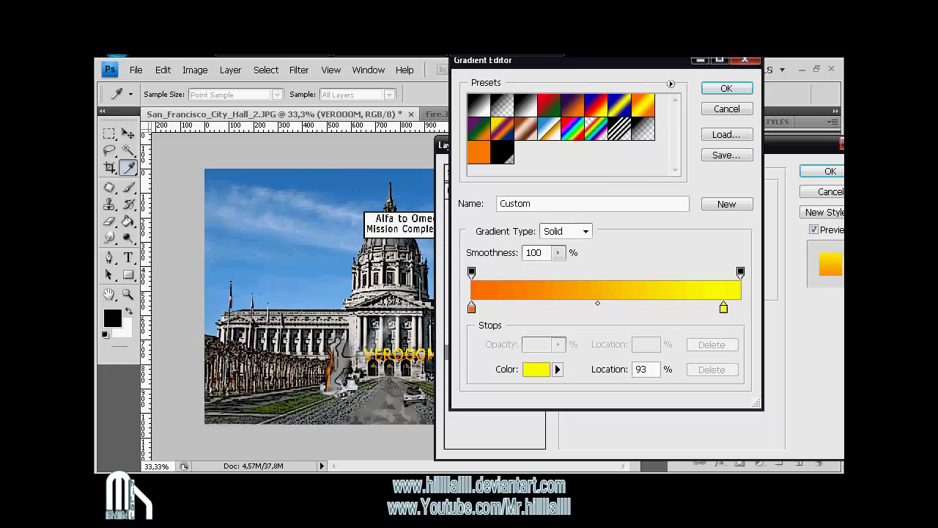
pyautogui.click(586, 307)
pyautogui.moveTo(585, 307); pyautogui.dragTo(585, 344)
pyautogui.click(581, 307)
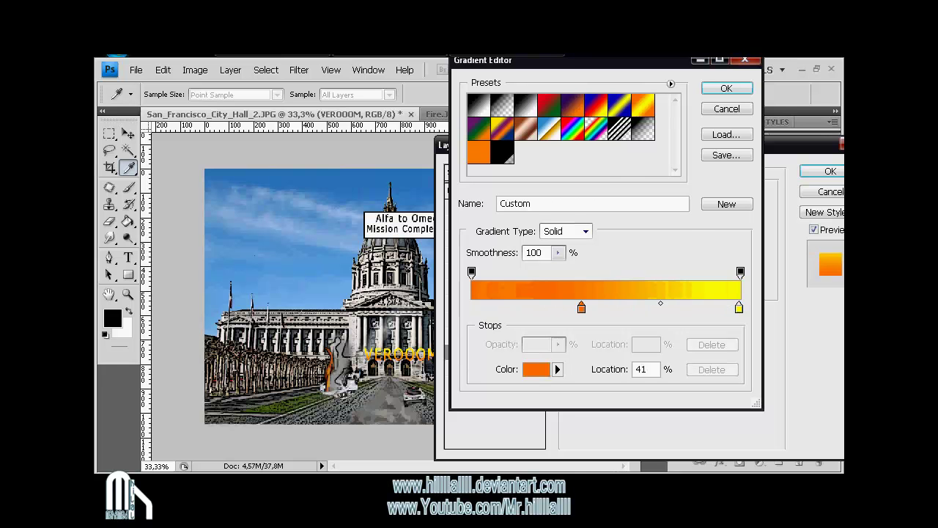
pyautogui.moveTo(584, 307); pyautogui.dragTo(593, 307)
# Make the gradient's starting stop red at 0% and accept the gradient
pyautogui.moveTo(480, 307); pyautogui.dragTo(472, 307)
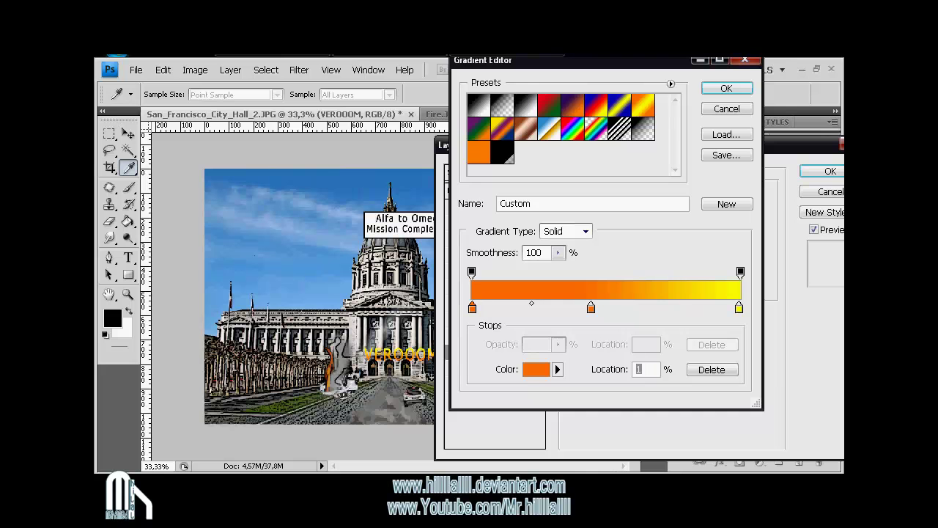
pyautogui.doubleClick(472, 307)
pyautogui.click(708, 344)
pyautogui.click(819, 151)
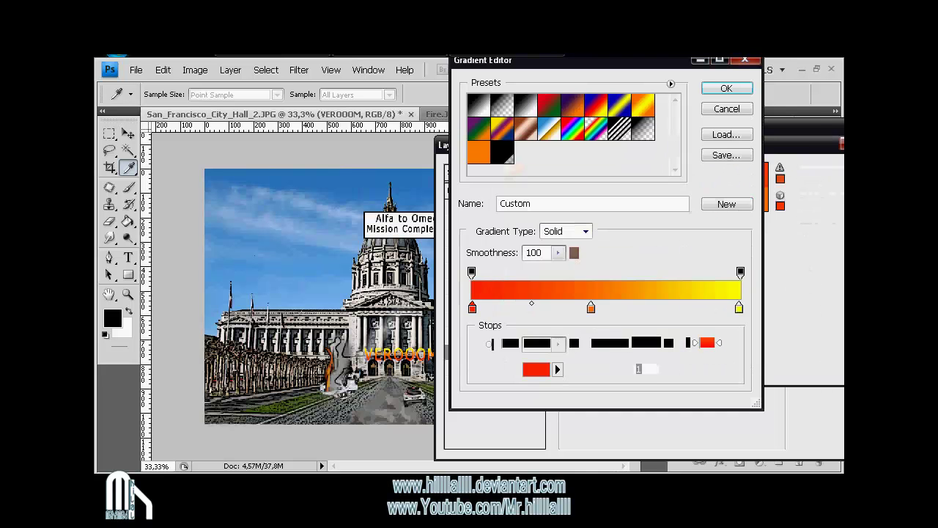
pyautogui.click(725, 88)
# Set the overlay angle to 0 with a smaller scale and apply it to VEROOOM
pyautogui.press('BackSpace')
pyautogui.press('BackSpace')
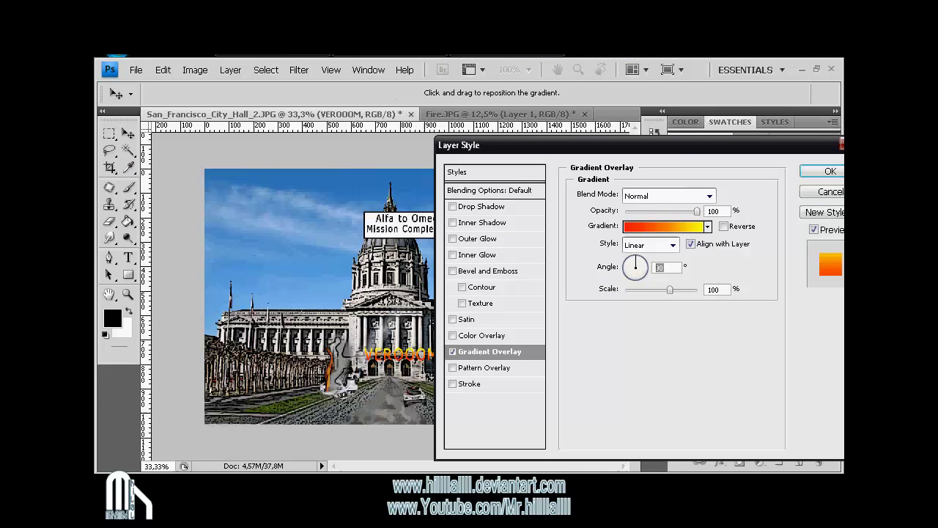
pyautogui.write('0')
pyautogui.press('Tab')
pyautogui.hotkey('shift', 'Down')
pyautogui.hotkey('shift', 'Down')
pyautogui.hotkey('shift', 'Down')
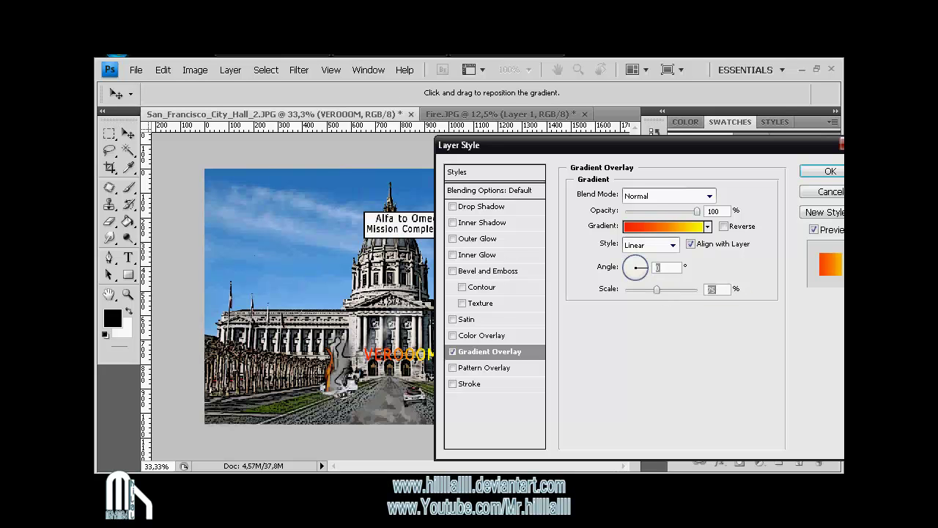
pyautogui.press('Return')
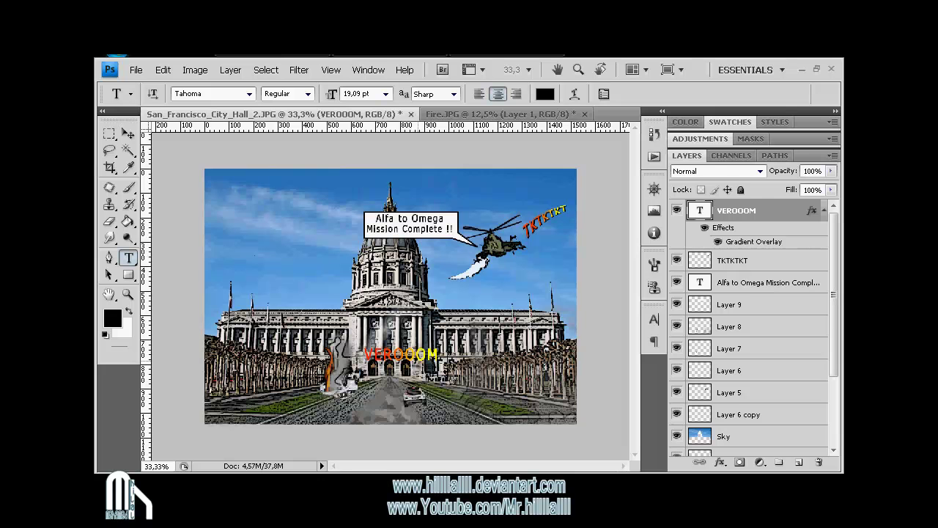
# Correct the VEROOOM text so the word reads properly on one line
pyautogui.click(416, 354)
pyautogui.press('Return')
pyautogui.rightClick(513, 352)
pyautogui.press('Escape')
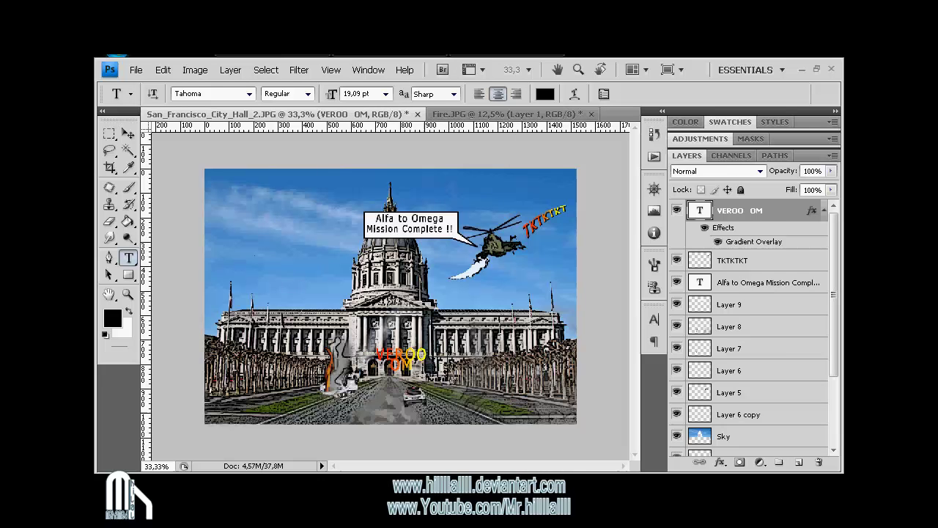
pyautogui.hotkey('ctrl', 'a')
pyautogui.hotkey('ctrl', 'h')
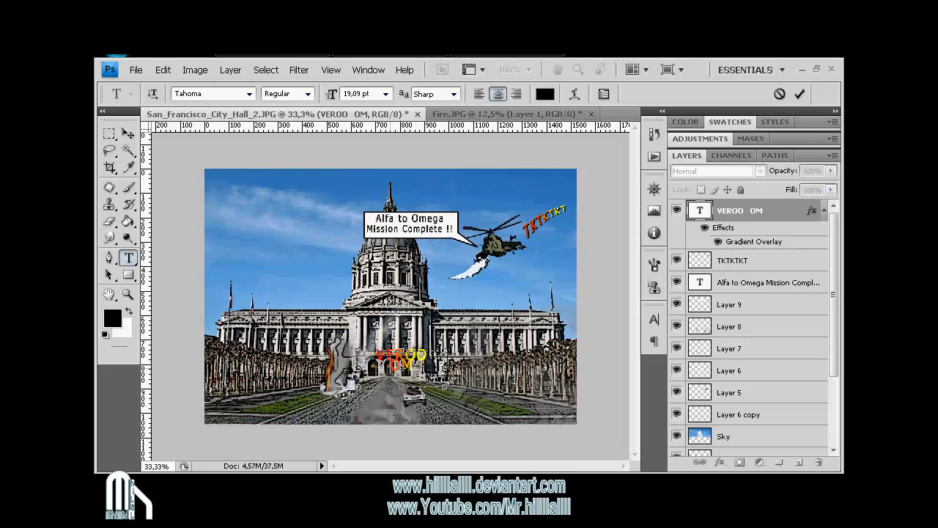
pyautogui.hotkey('ctrl', 'z')
pyautogui.press('BackSpace')
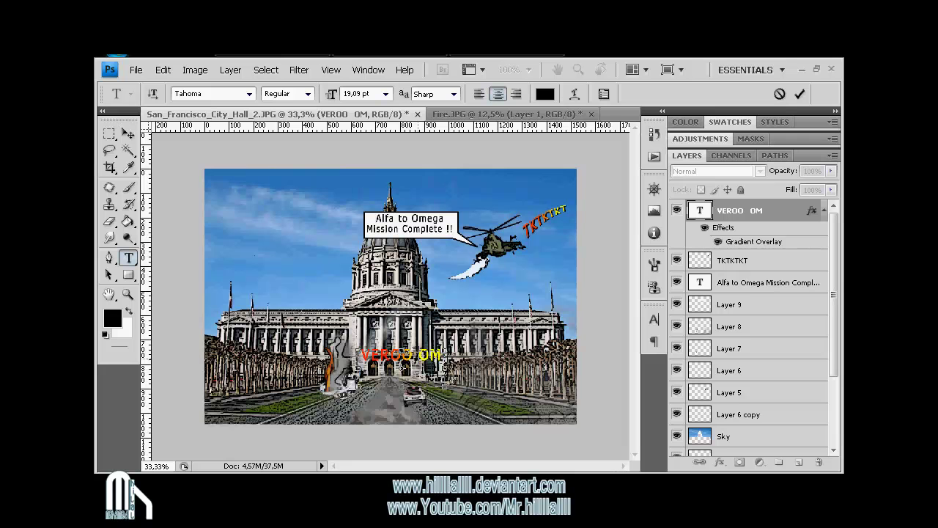
pyautogui.press('BackSpace')
pyautogui.write('O')
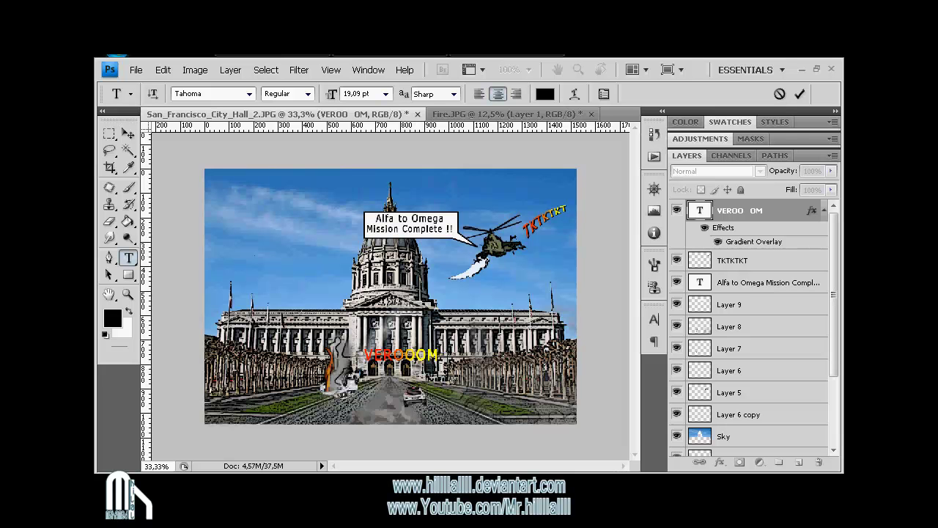
pyautogui.hotkey('ctrl', 'Return')
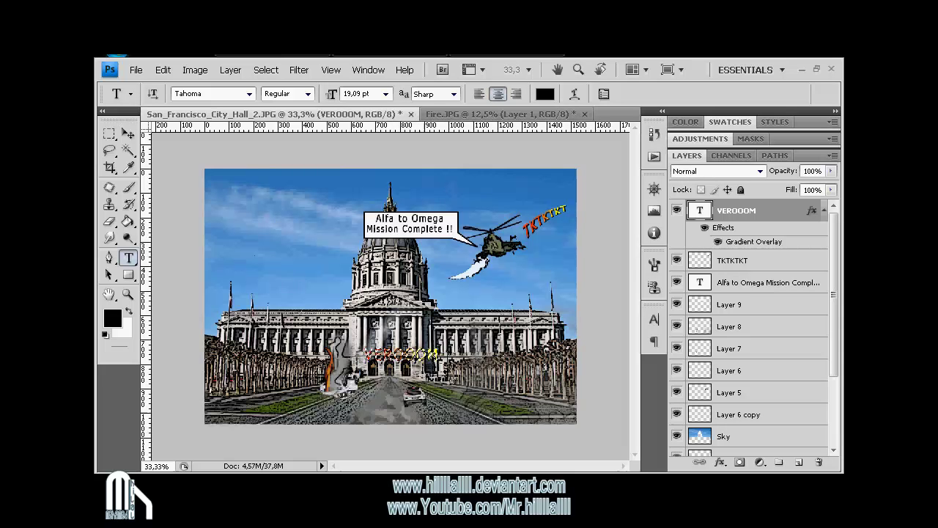
# Create Layer 10 below VEROOOM and duplicate it twice
pyautogui.hotkey('alt', '[')
pyautogui.hotkey('ctrl', 'shift', 'alt', 'n')
pyautogui.press('g')
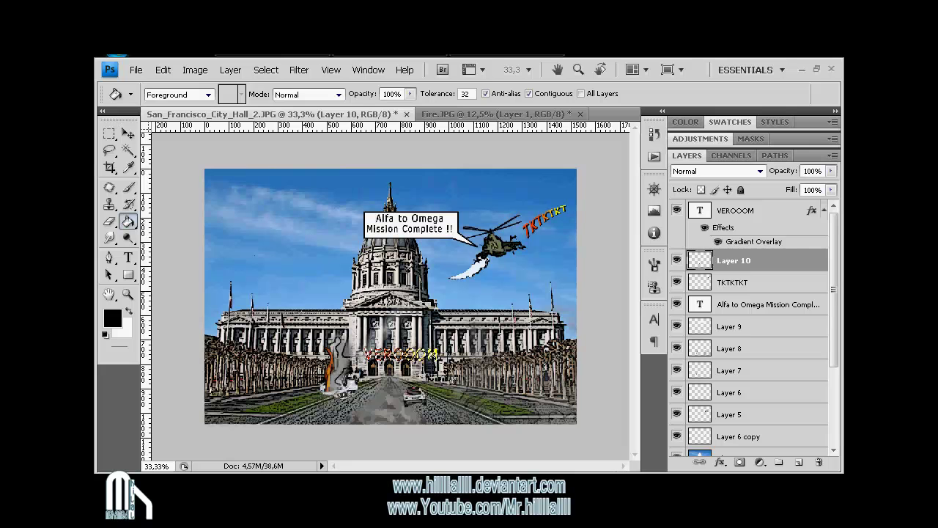
pyautogui.press('v')
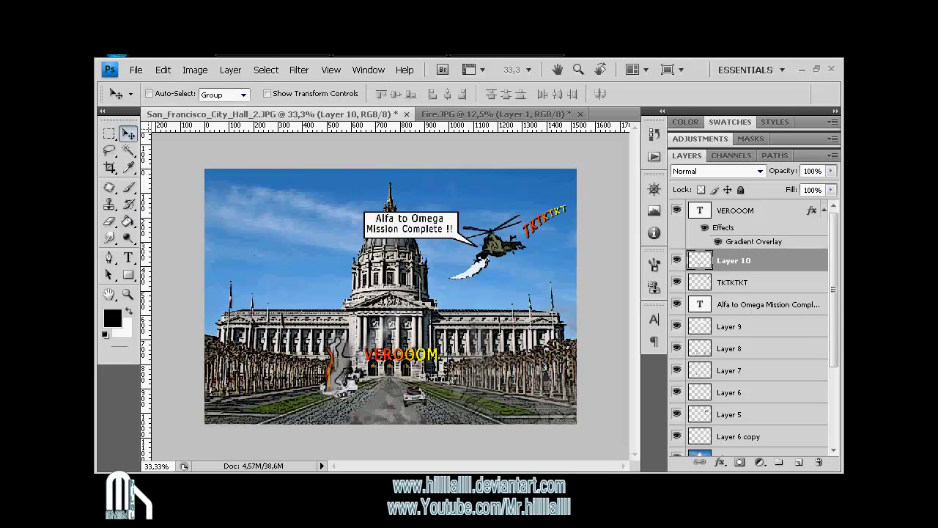
pyautogui.hotkey('ctrl', 'j')
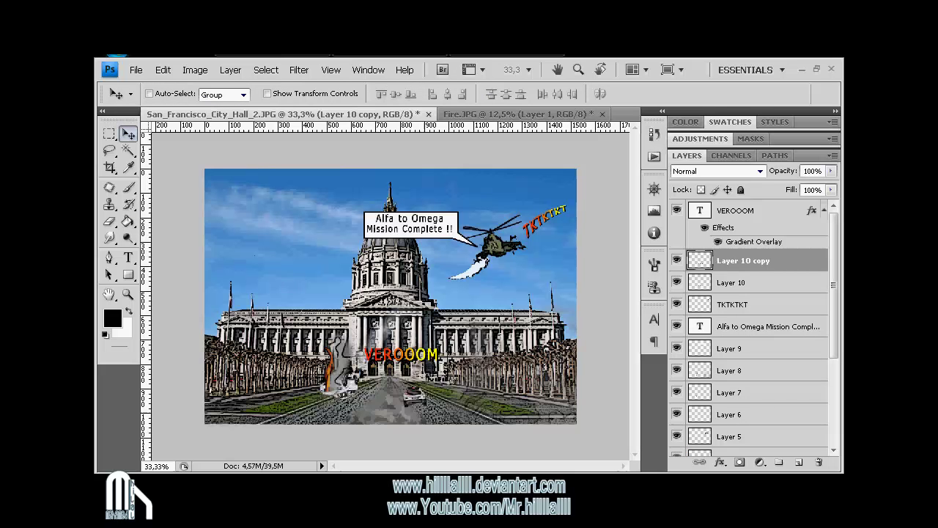
pyautogui.hotkey('ctrl', 'j')
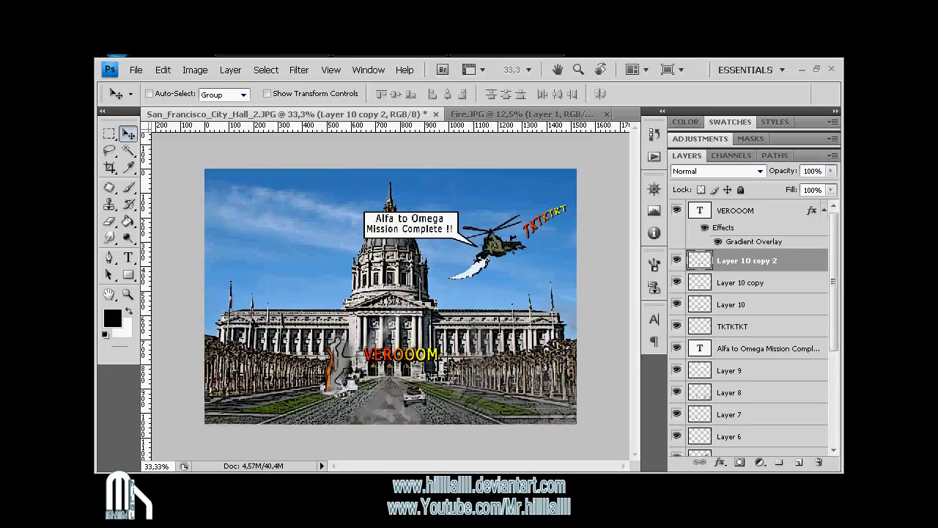
# Merge Layer 10, its two copies and VEROOOM into one VEROOOM layer
pyautogui.hotkey('alt', '[')
pyautogui.hotkey('alt', '[')
pyautogui.hotkey('alt', 'shift', ']')
pyautogui.hotkey('alt', 'shift', ']')
pyautogui.hotkey('alt', 'shift', ']')
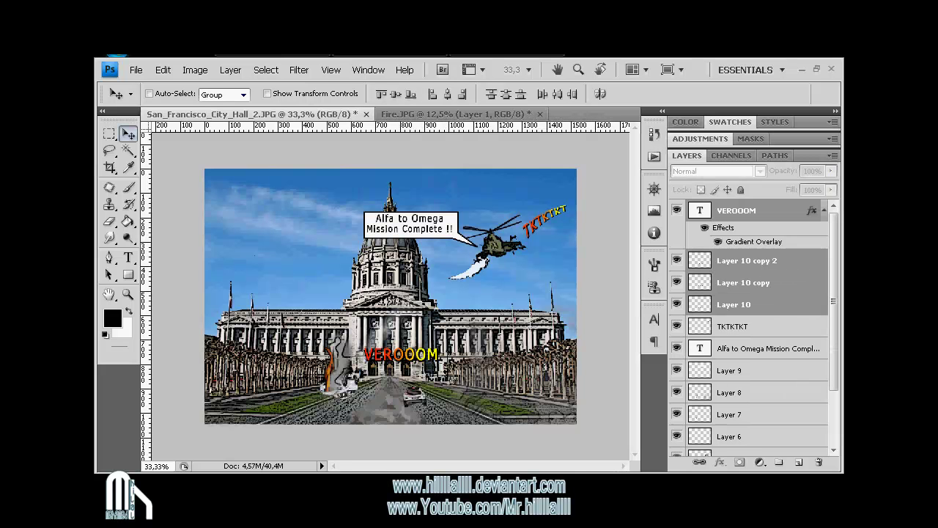
pyautogui.hotkey('ctrl', 'e')
# Rotate VEROOOM about 28° counter-clockwise and move it down-left beside the fire
pyautogui.hotkey('ctrl', 't')
pyautogui.moveTo(451, 363); pyautogui.dragTo(456, 334)
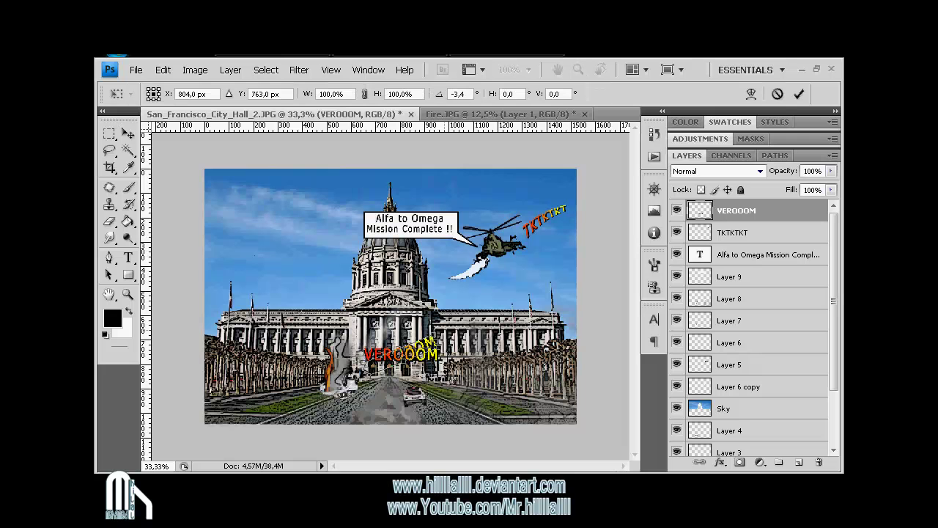
pyautogui.moveTo(403, 353); pyautogui.dragTo(384, 372)
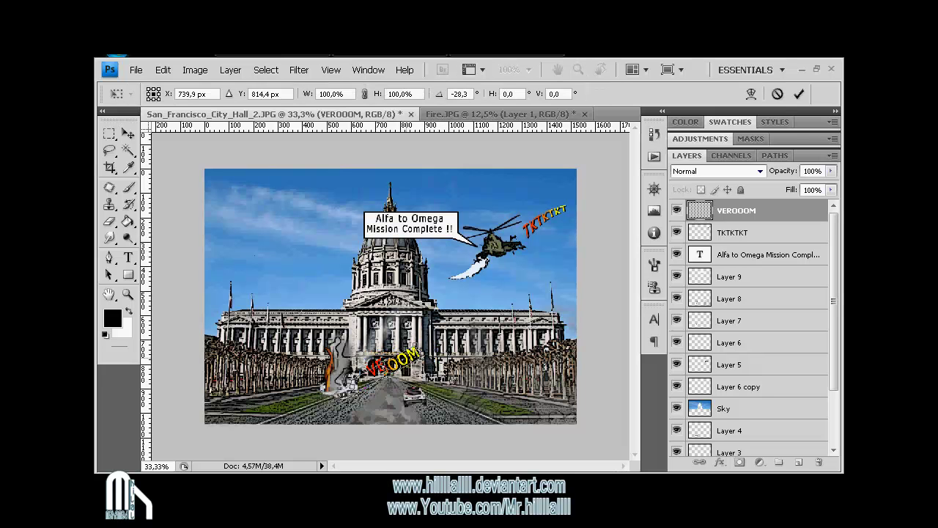
pyautogui.hotkey('ctrl', '+')
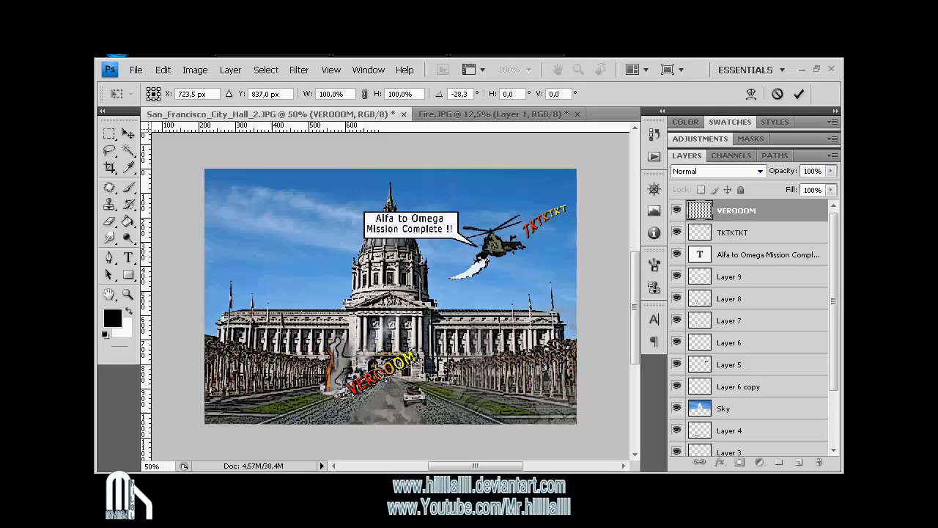
pyautogui.press('Return')
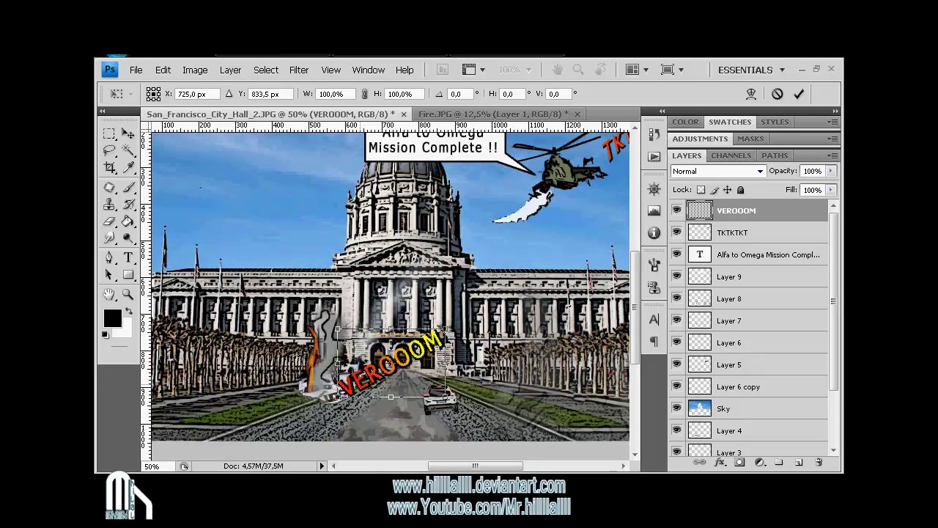
# Warp VEROOOM so the OOOM letters sweep steeply upward to the right
pyautogui.rightClick(358, 177)
pyautogui.click(377, 274)
pyautogui.moveTo(363, 330); pyautogui.dragTo(363, 299)
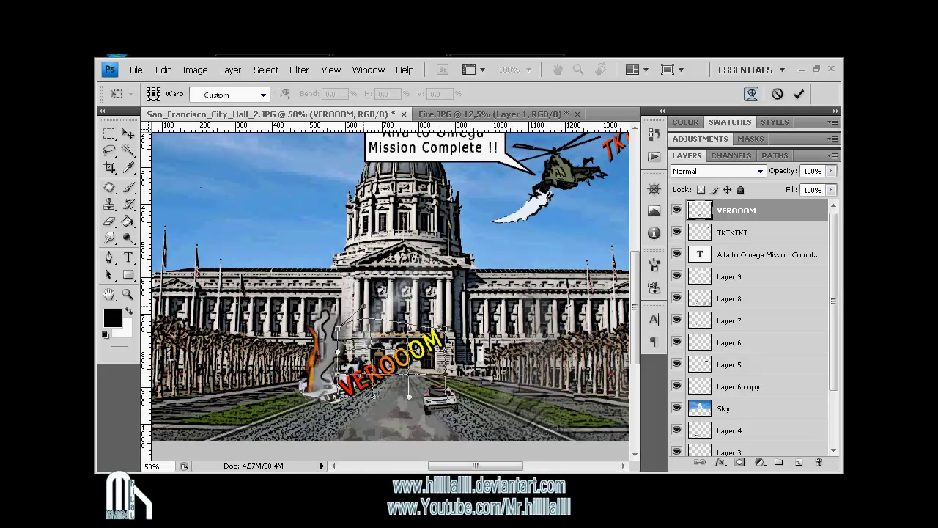
pyautogui.moveTo(377, 396); pyautogui.dragTo(376, 427)
pyautogui.moveTo(402, 363); pyautogui.dragTo(424, 342)
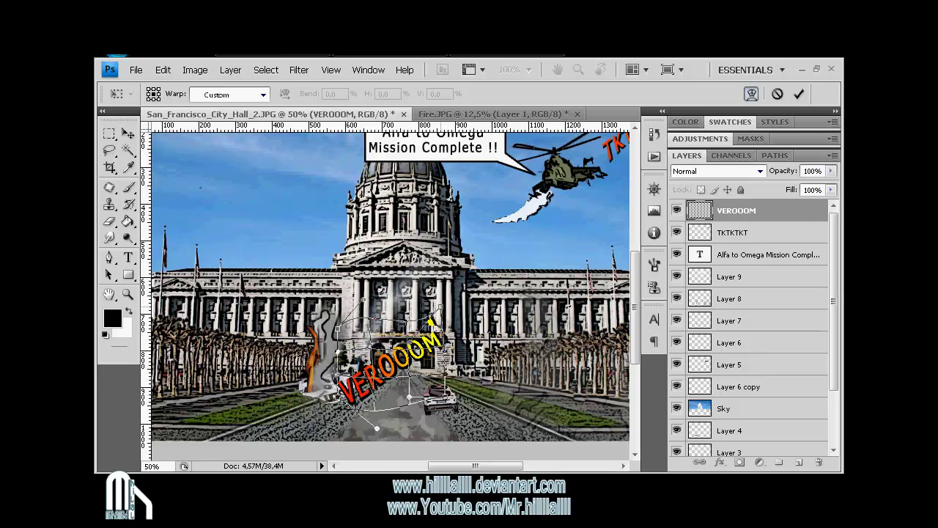
pyautogui.moveTo(436, 350)
pyautogui.mouseDown()
pyautogui.moveTo(429, 330)
pyautogui.moveTo(438, 336)
pyautogui.mouseUp()
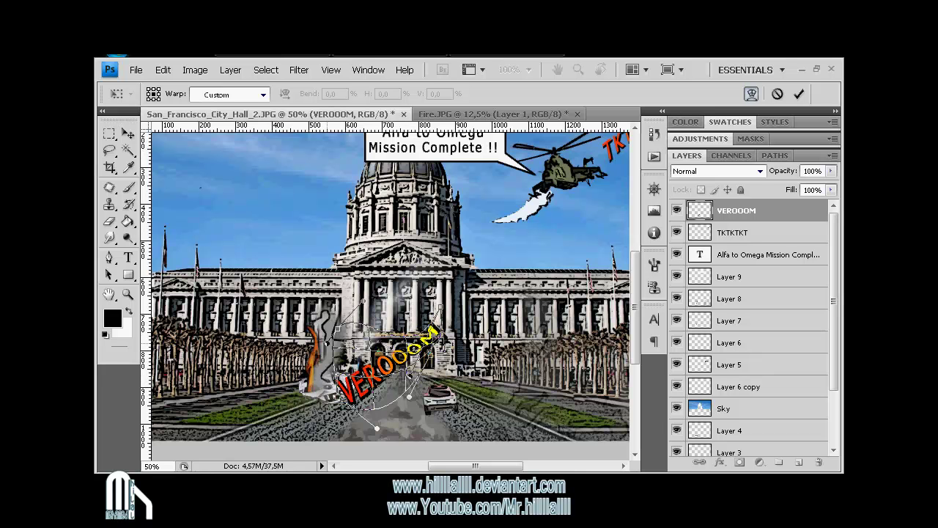
pyautogui.press('Return')
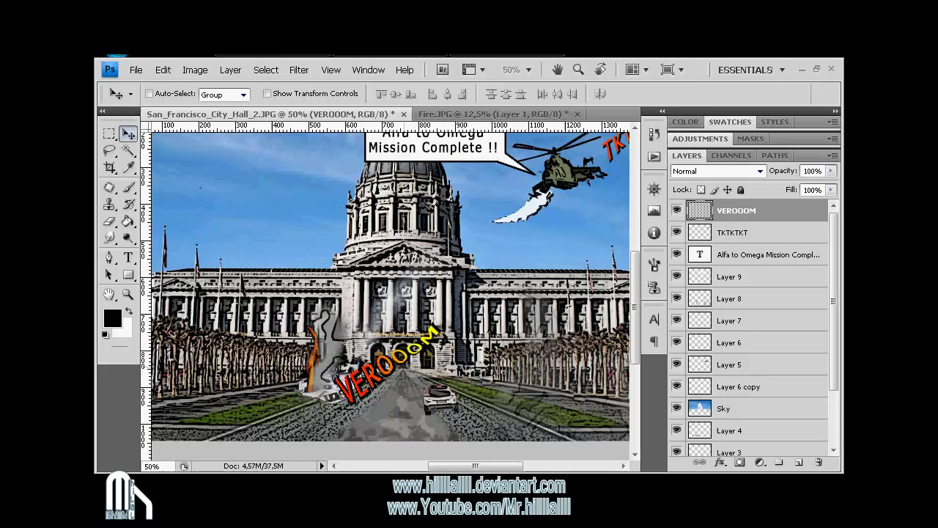
pyautogui.hotkey('ctrl', '-')
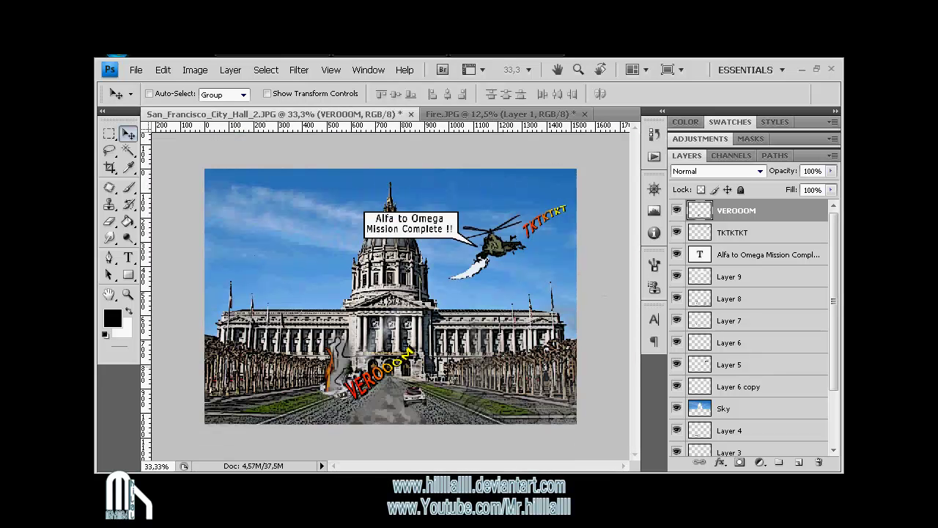
# Fill a rectangle at the image's top-left corner with white on a new layer
pyautogui.press('m')
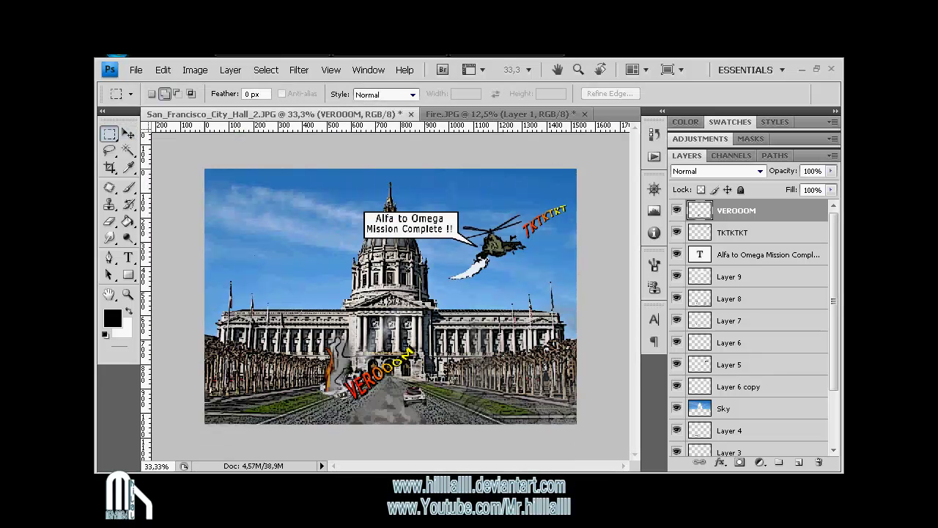
pyautogui.moveTo(275, 198); pyautogui.dragTo(321, 197)
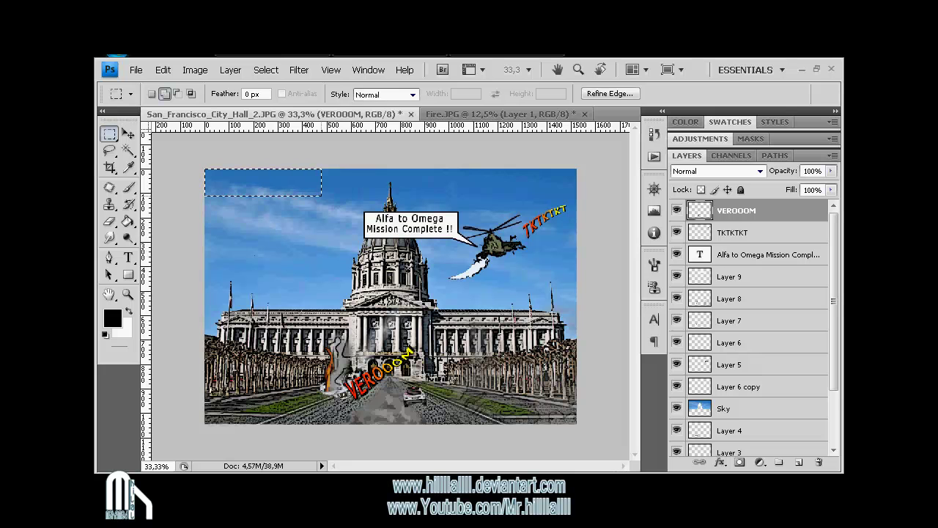
pyautogui.press('g')
pyautogui.click(263, 183)
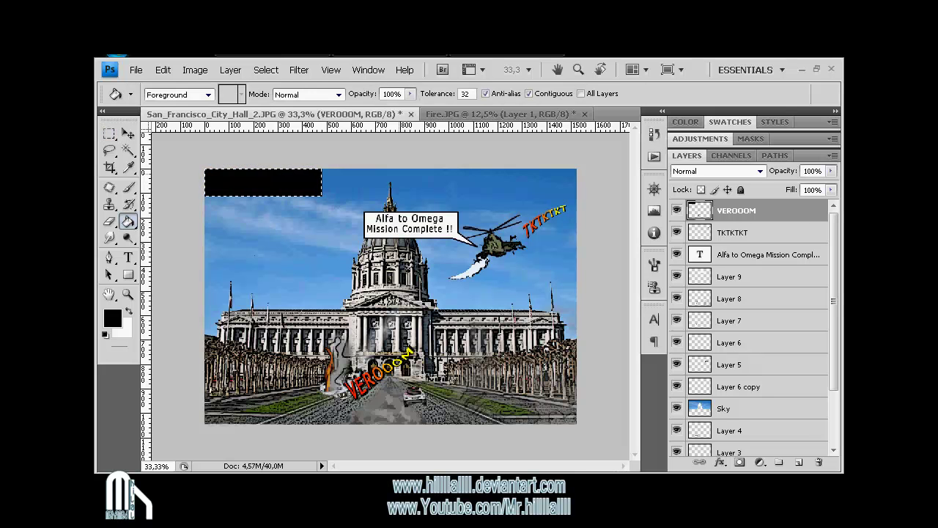
pyautogui.hotkey('ctrl', 'z')
pyautogui.hotkey('ctrl', 'shift', 'alt', 'n')
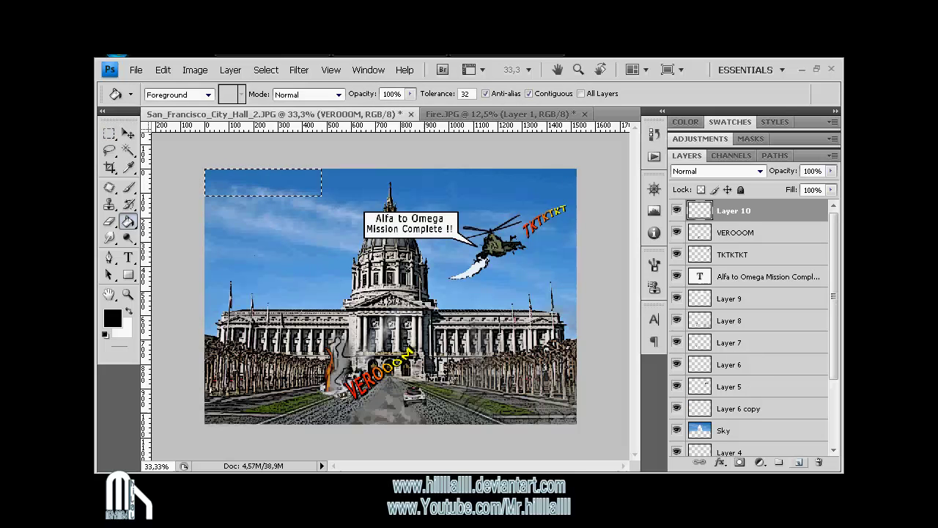
pyautogui.press('x')
pyautogui.click(262, 182)
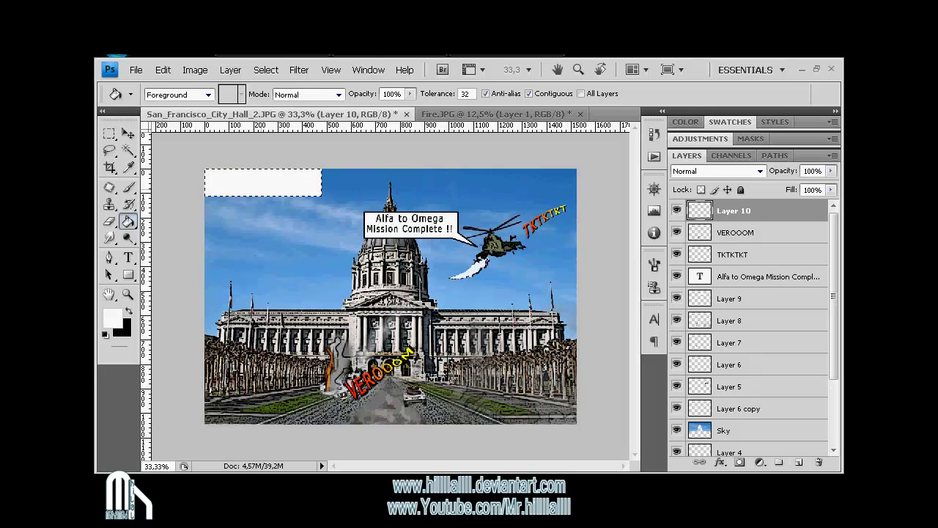
# Outline the white box with a 5 px black stroke and deselect it
pyautogui.click(195, 70)
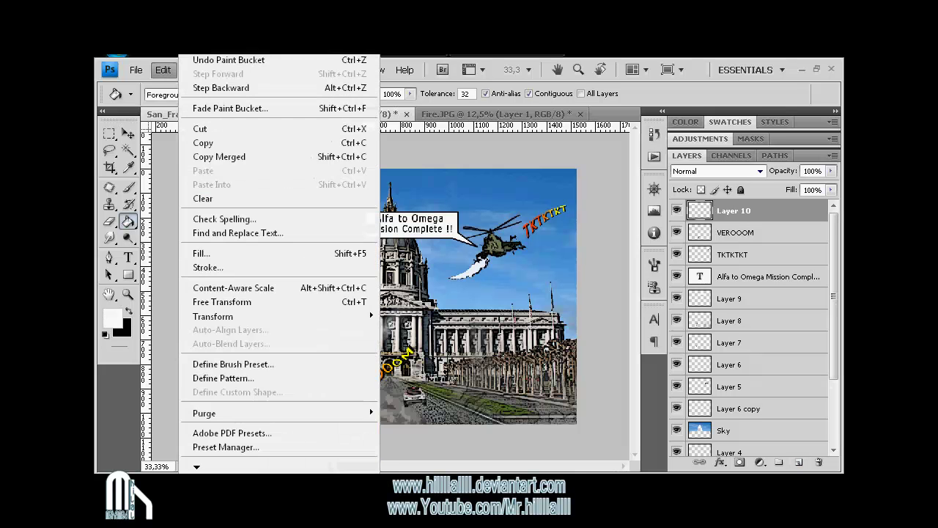
pyautogui.click(208, 267)
pyautogui.write('5')
pyautogui.click(499, 175)
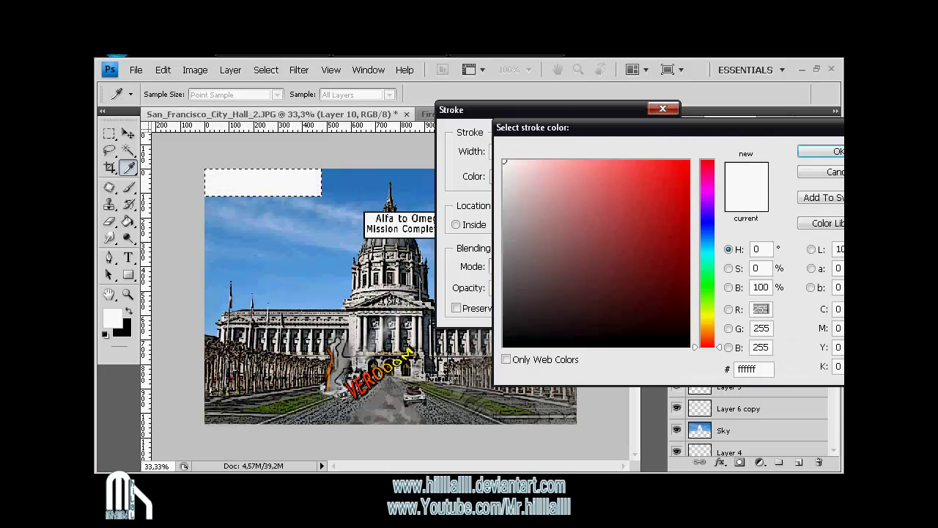
pyautogui.click(504, 345)
pyautogui.click(821, 151)
pyautogui.click(649, 137)
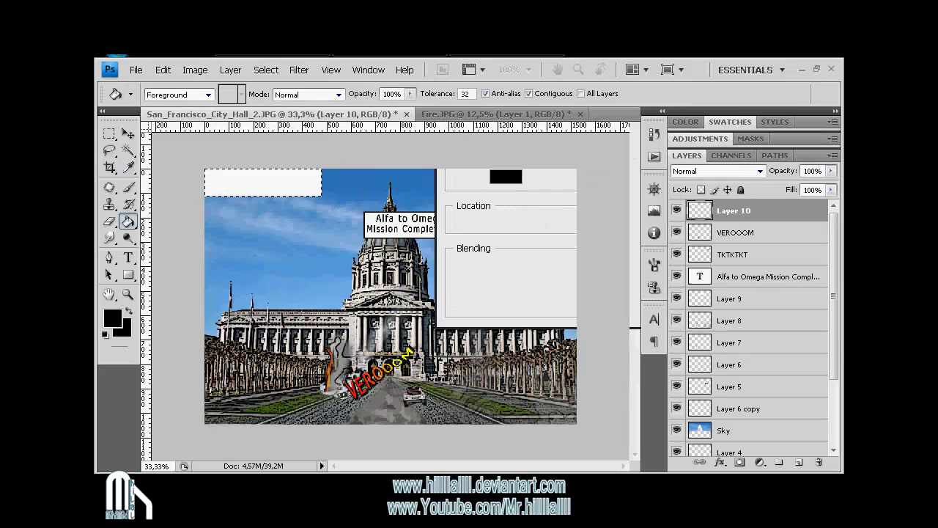
pyautogui.press('t')
pyautogui.hotkey('ctrl', 'd')
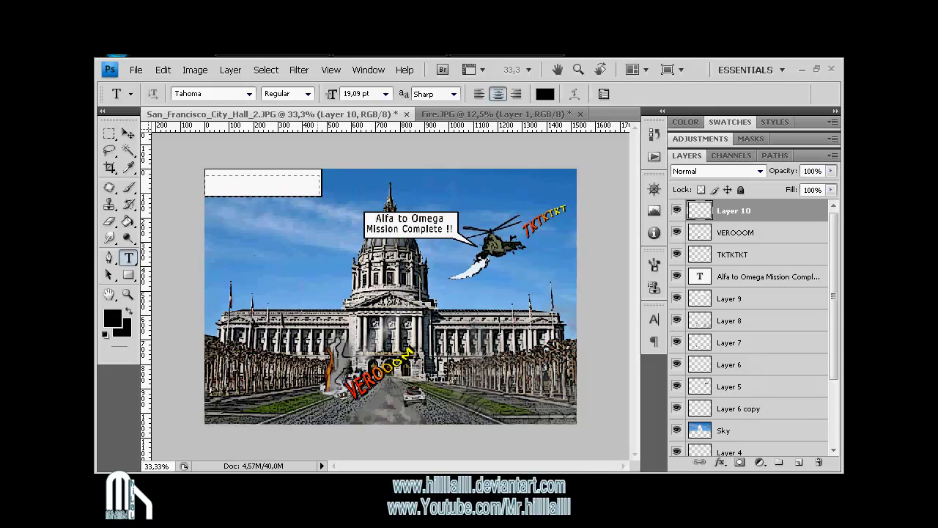
# Add the caption 'Los Angels this morning' in the white box, shrunk to 11.09 pt
pyautogui.click(261, 181)
pyautogui.write('Los ')
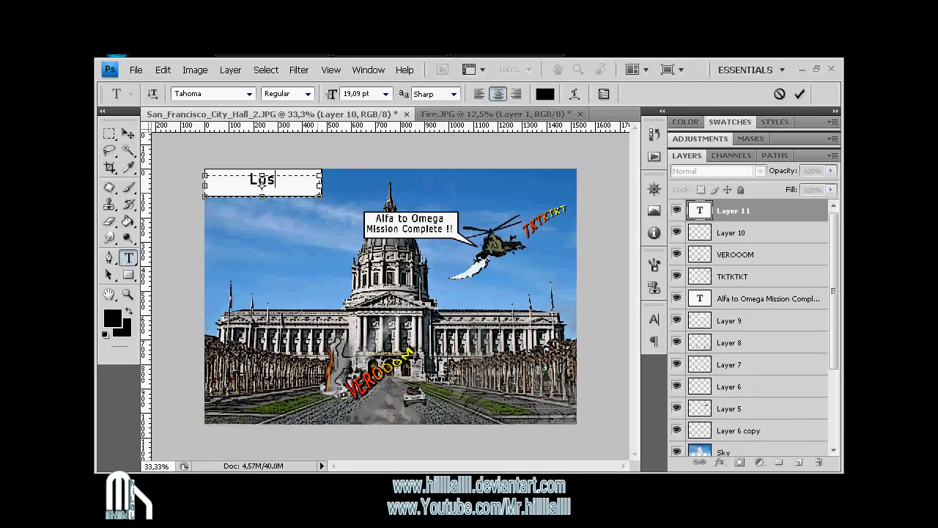
pyautogui.write('Angels this mo')
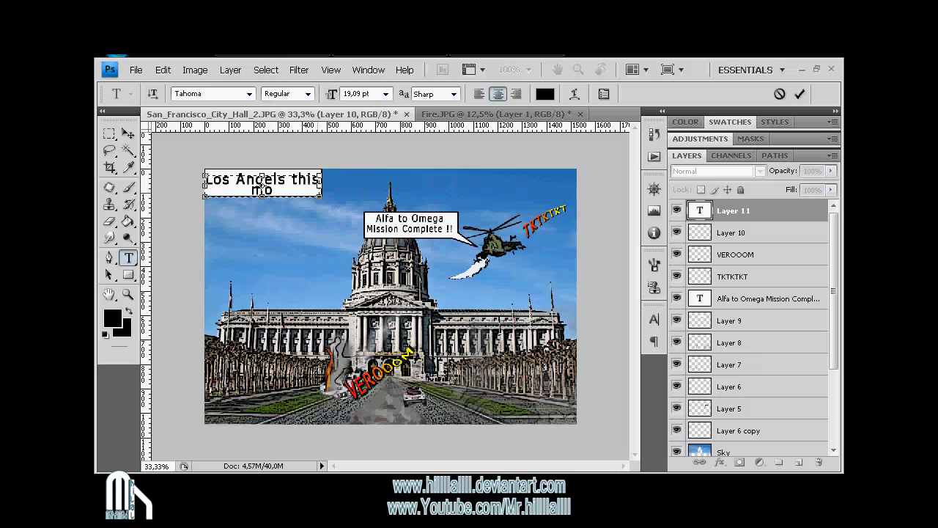
pyautogui.write('rning')
pyautogui.hotkey('ctrl', 'a')
pyautogui.hotkey('ctrl', 'shift', ',')
pyautogui.hotkey('ctrl', 'shift', ',')
pyautogui.hotkey('ctrl', 'shift', ',')
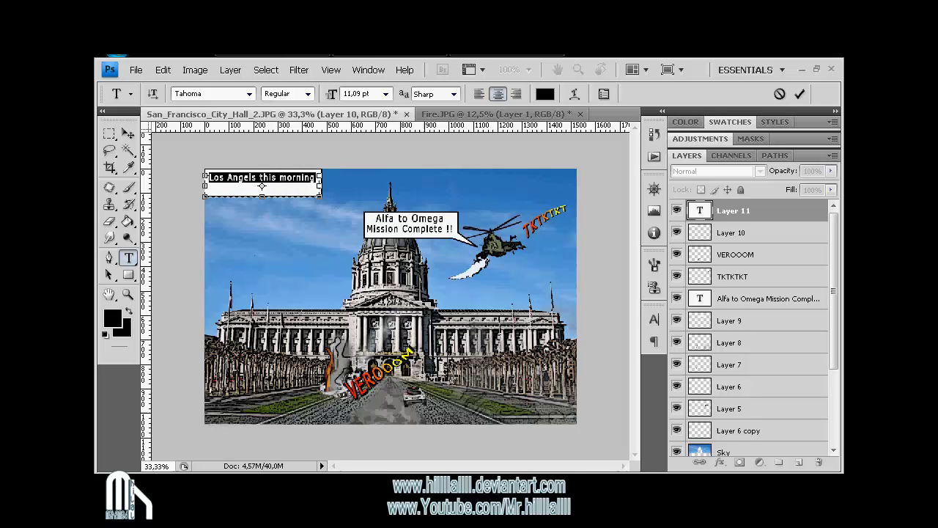
pyautogui.hotkey('ctrl', 'Return')
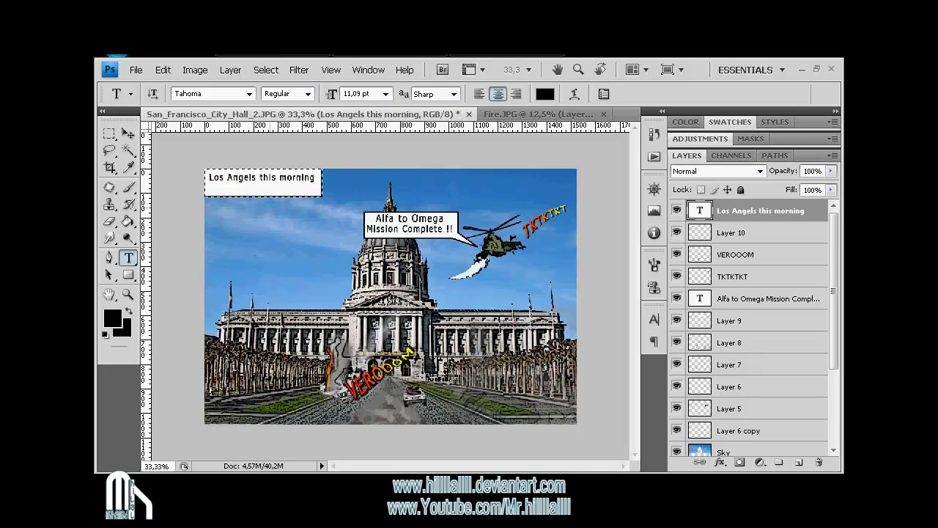
# Select the white box layer and commit a free transform on it
pyautogui.hotkey('alt', '[')
pyautogui.hotkey('ctrl', 't')
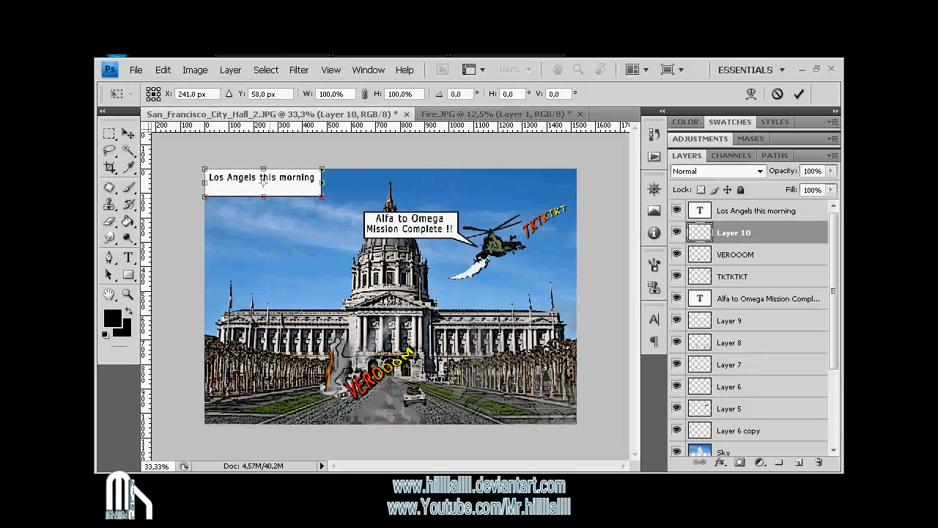
pyautogui.press('Return')
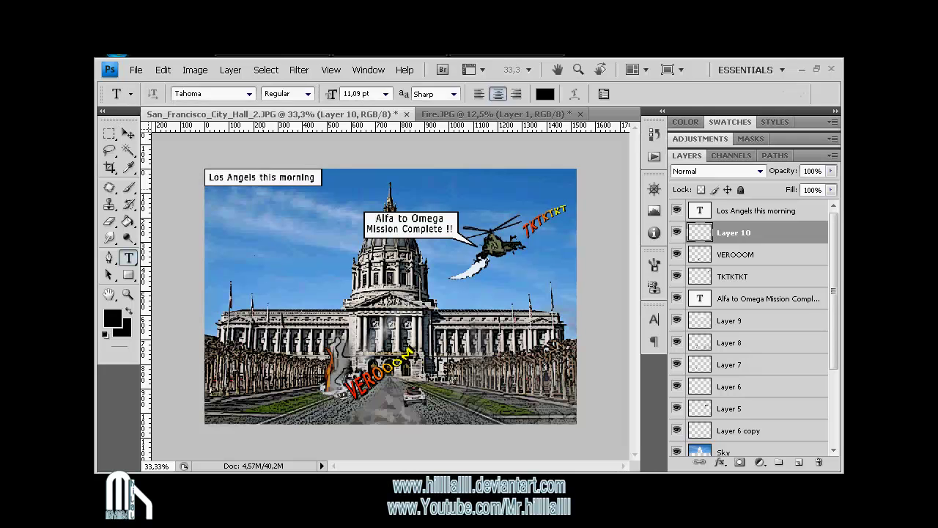
# Stroke a white border around the whole image on a new layer
pyautogui.press('m')
pyautogui.hotkey('ctrl', 'a')
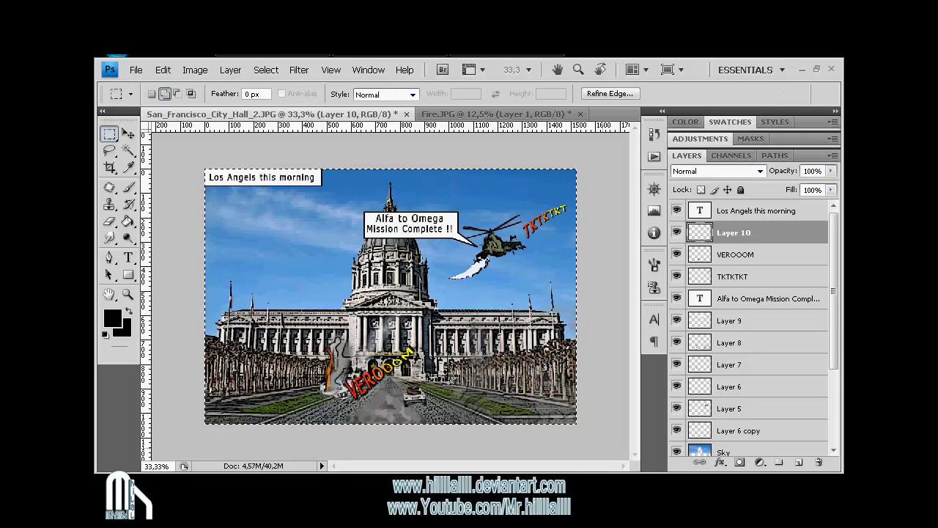
pyautogui.hotkey('ctrl', 'shift', 'alt', 'n')
pyautogui.click(162, 70)
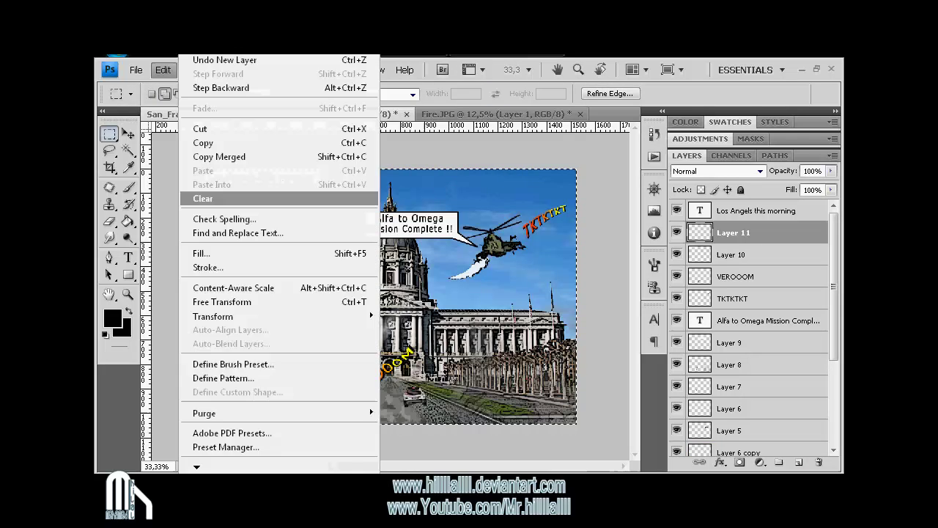
pyautogui.click(213, 267)
pyautogui.click(505, 176)
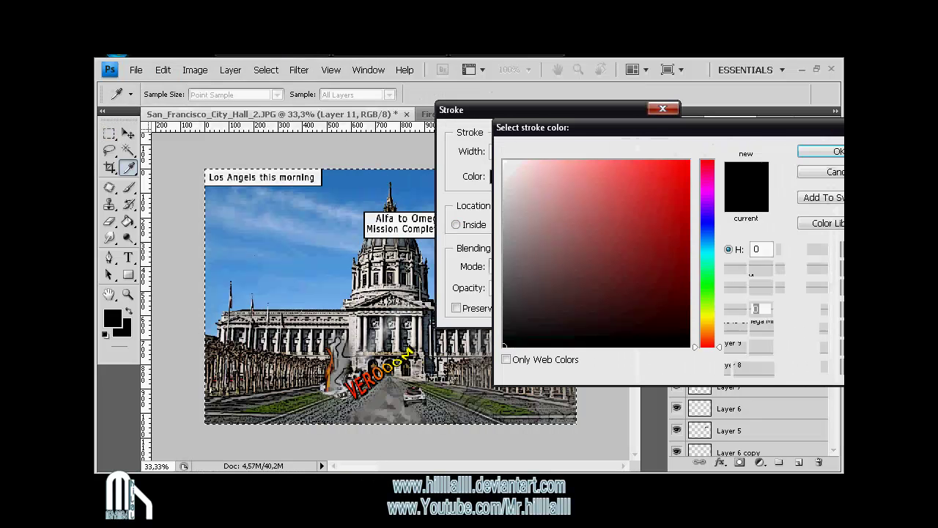
pyautogui.click(502, 154)
pyautogui.click(827, 147)
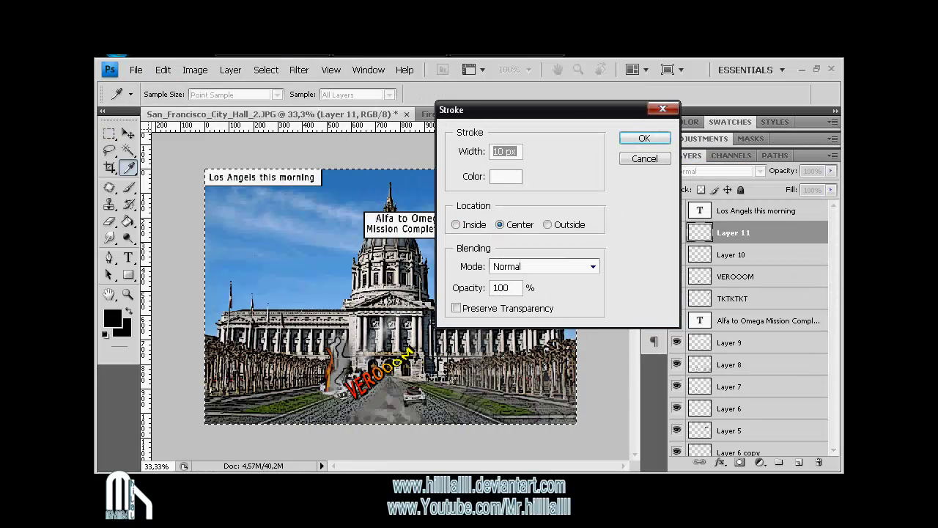
pyautogui.press('Return')
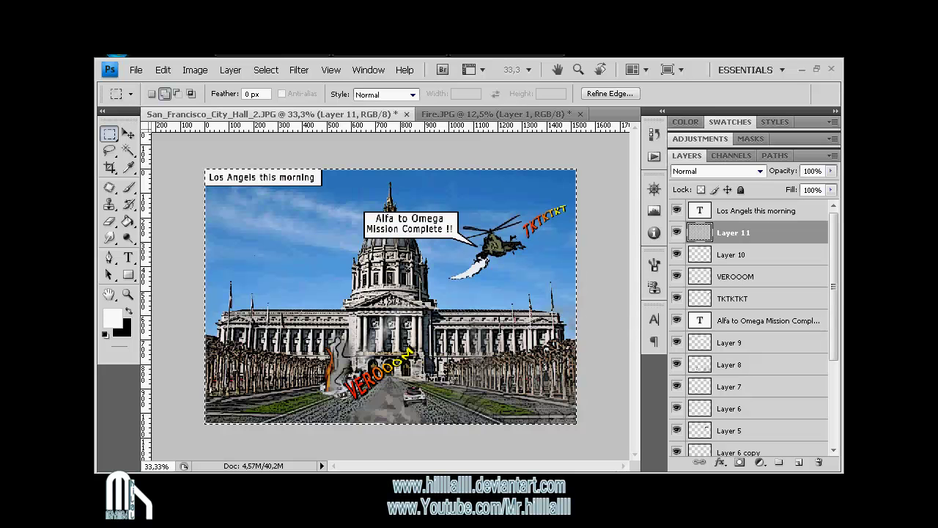
# Nudge the caption text and white box up slightly, then show the picture full-screen
pyautogui.hotkey('alt', ']')
pyautogui.hotkey('alt', '[')
pyautogui.hotkey('alt', '[')
pyautogui.hotkey('ctrl', 'd')
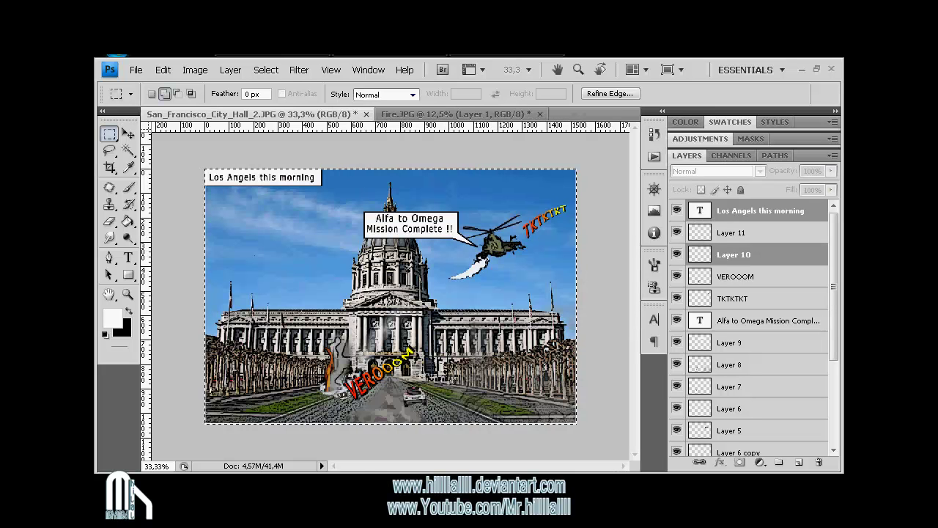
pyautogui.press('v')
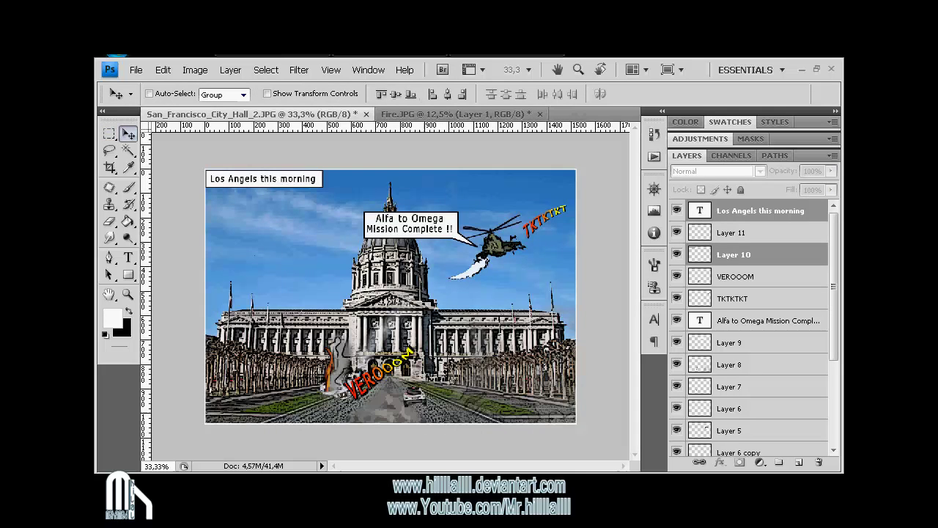
pyautogui.press('Up')
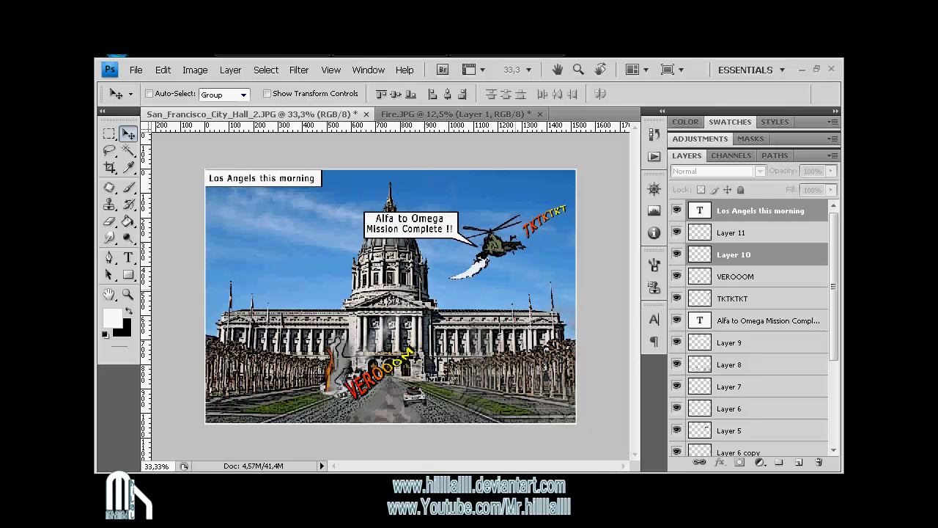
pyautogui.press('f')
pyautogui.press('f')
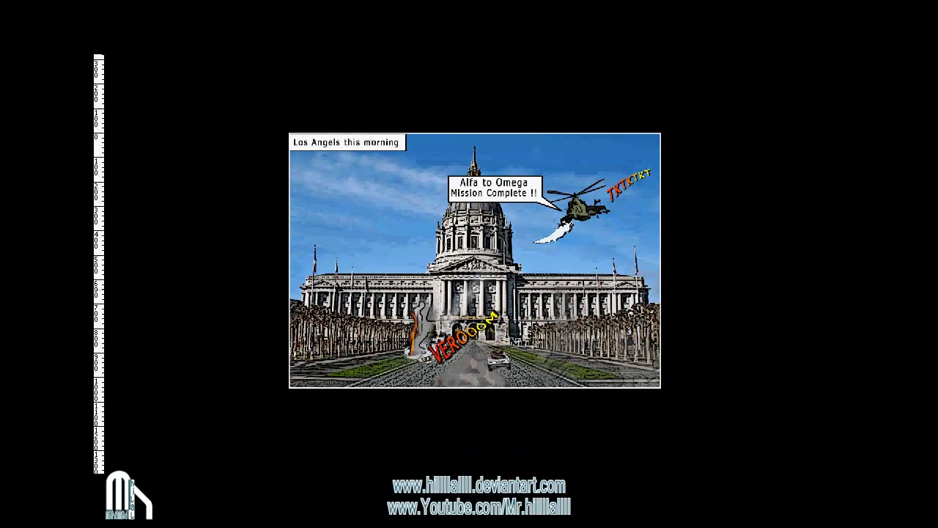